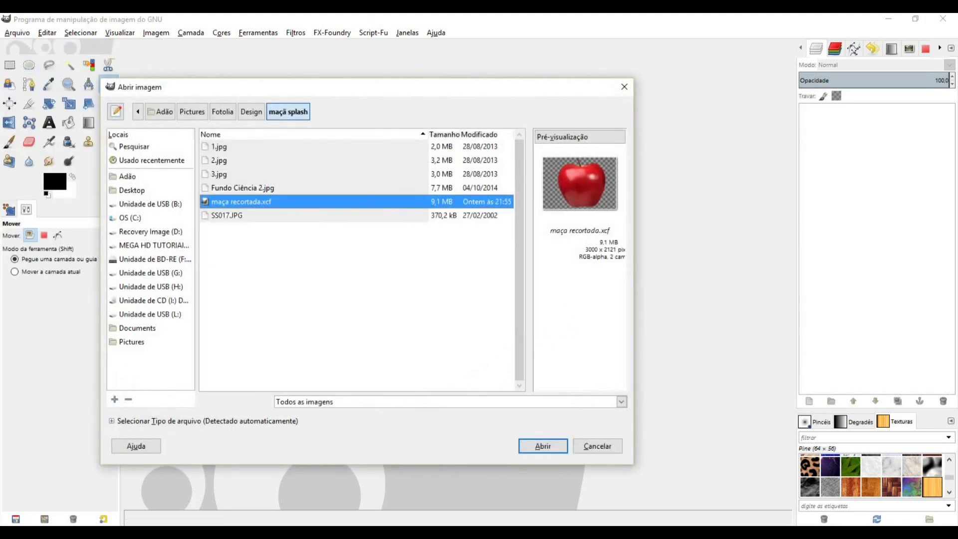
# Step: Open Fundo Ciência 2.jpg and add SS017.JPG to it as a new layer
pyautogui.press('Up')
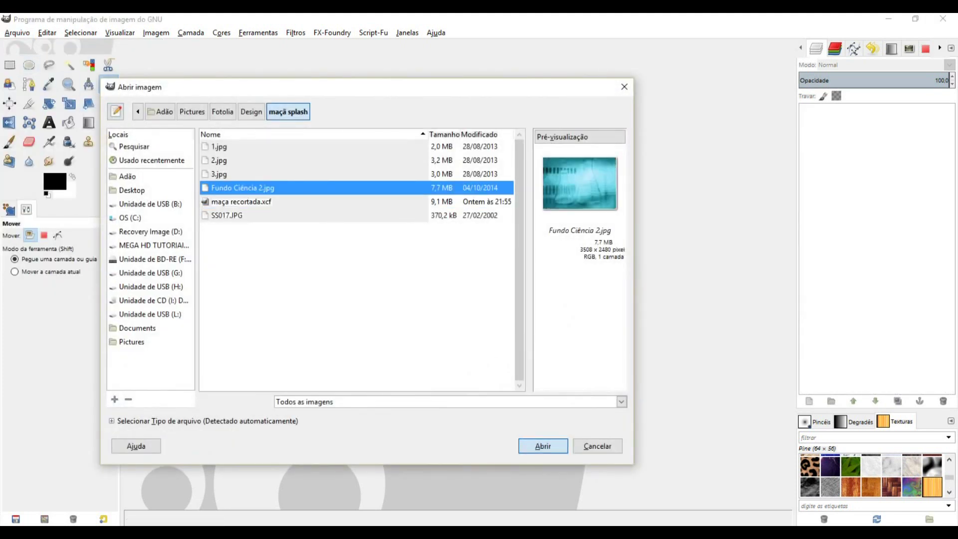
pyautogui.press('Return')
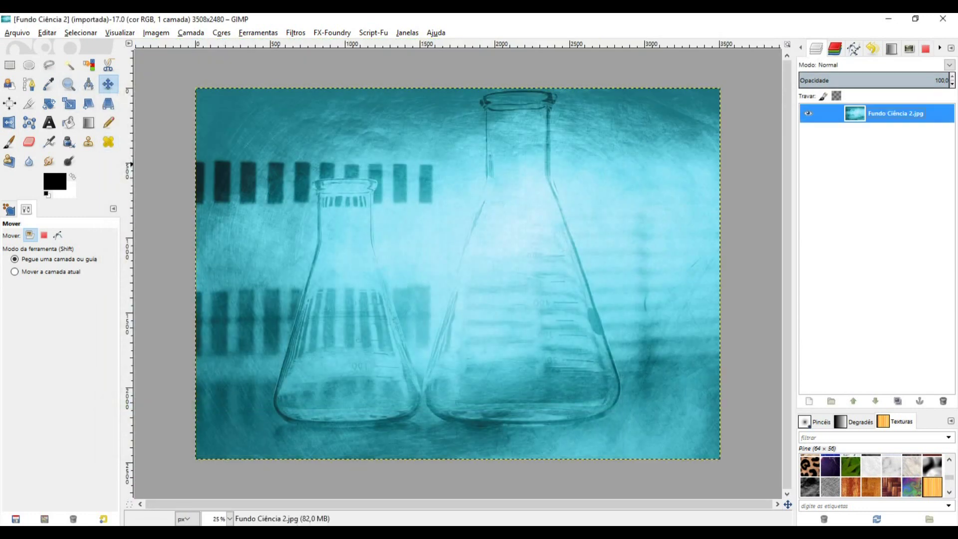
pyautogui.hotkey('alt', 'Tab')
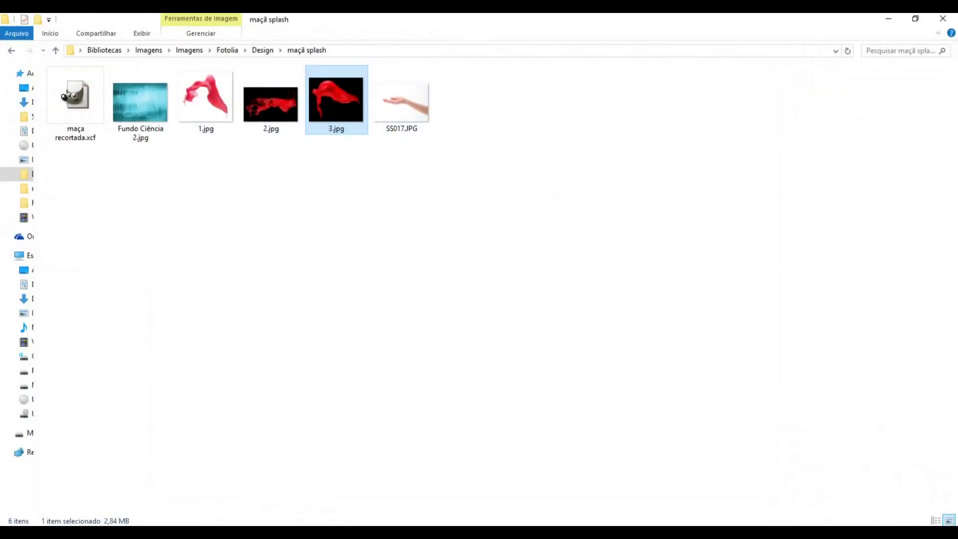
pyautogui.moveTo(401, 100); pyautogui.dragTo(397, 496)
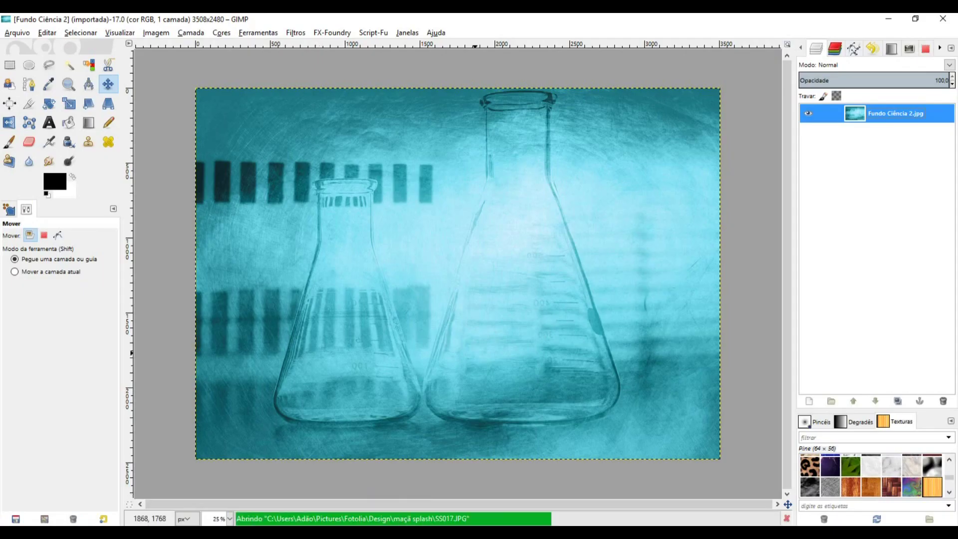
# Step: Select the white backdrop around the hand as a contiguous area with a threshold of 19
pyautogui.click(69, 65)
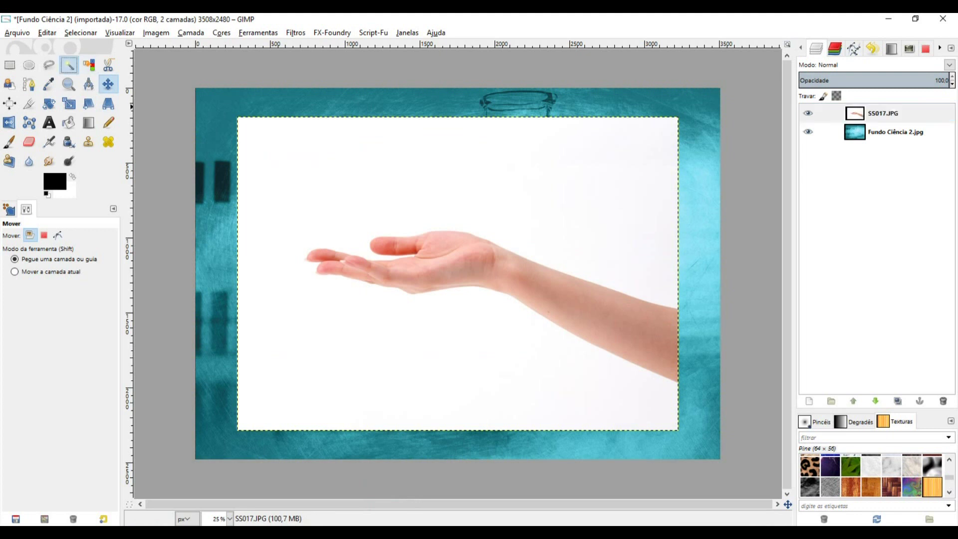
pyautogui.click(534, 232)
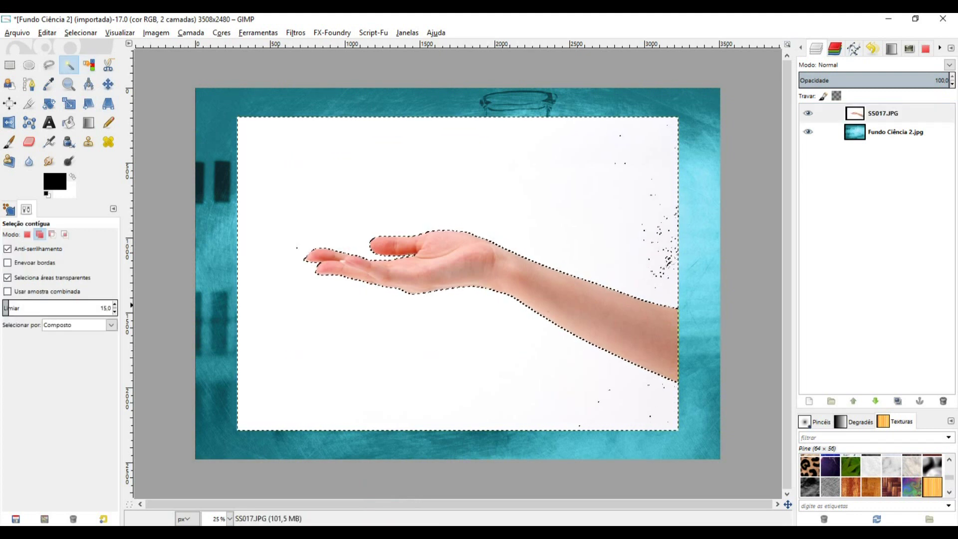
pyautogui.click(114, 304)
pyautogui.click(114, 305)
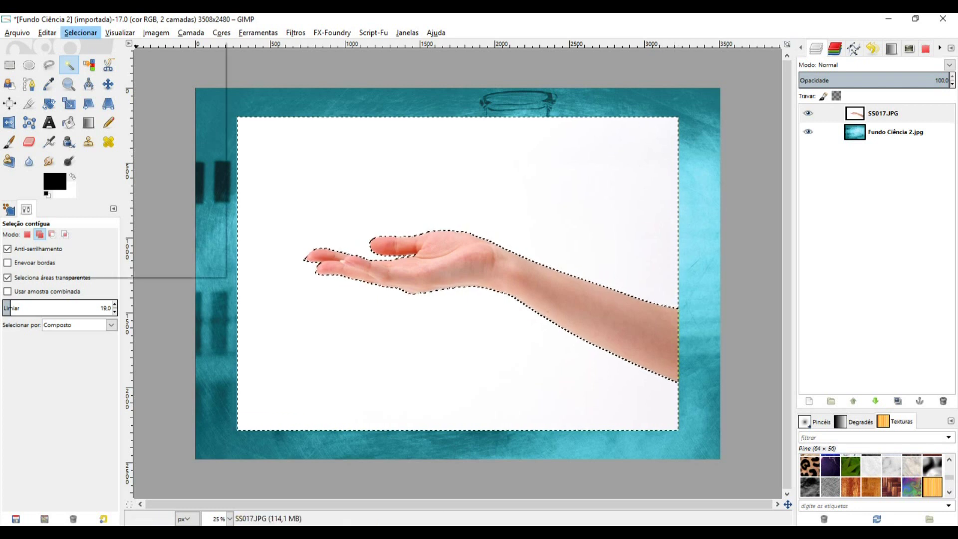
# Step: Grow the backdrop selection by 3 px and feather it by 2 px
pyautogui.click(80, 32)
pyautogui.click(97, 189)
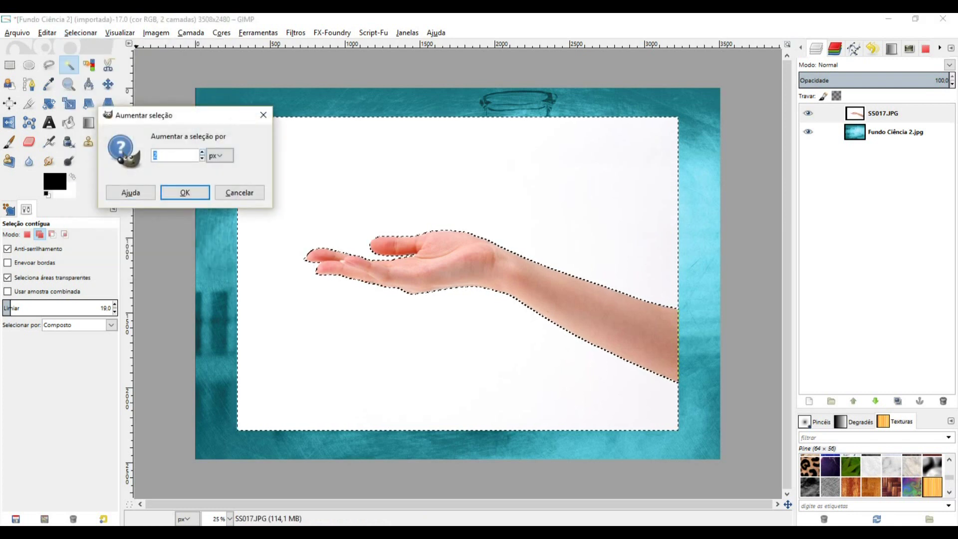
pyautogui.write('3')
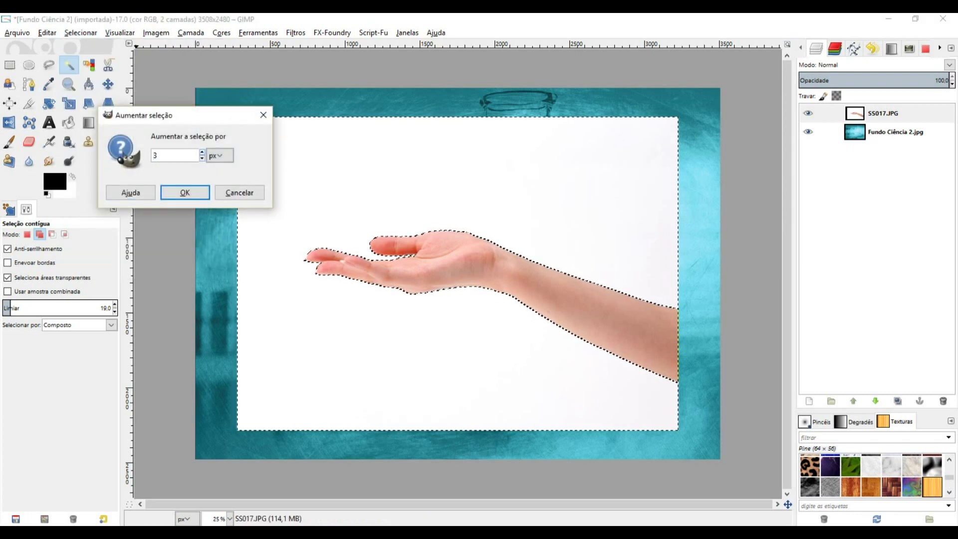
pyautogui.click(185, 193)
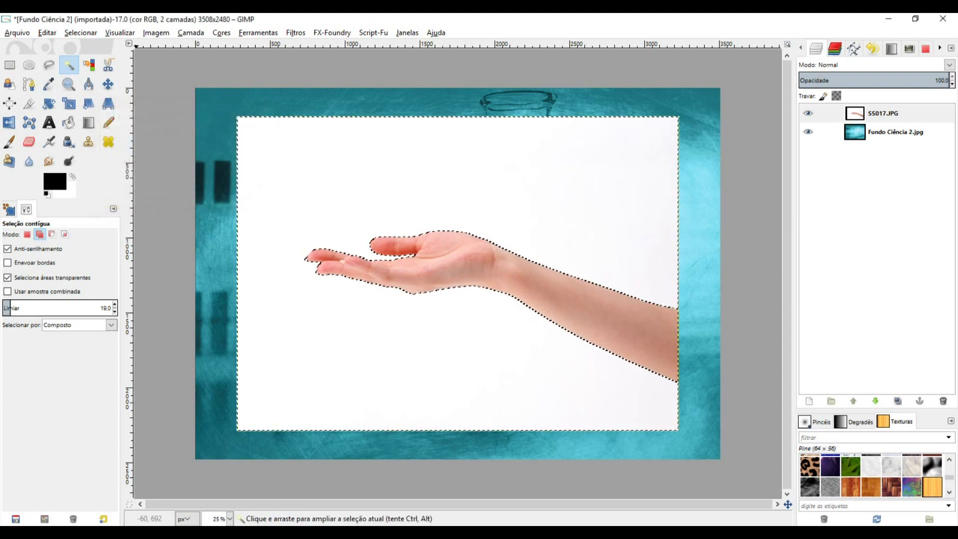
pyautogui.click(80, 32)
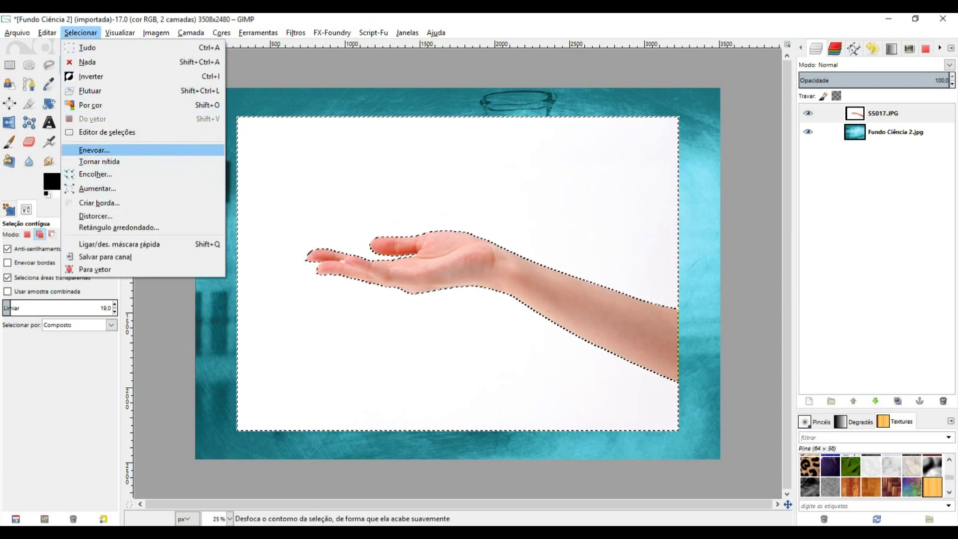
pyautogui.click(94, 150)
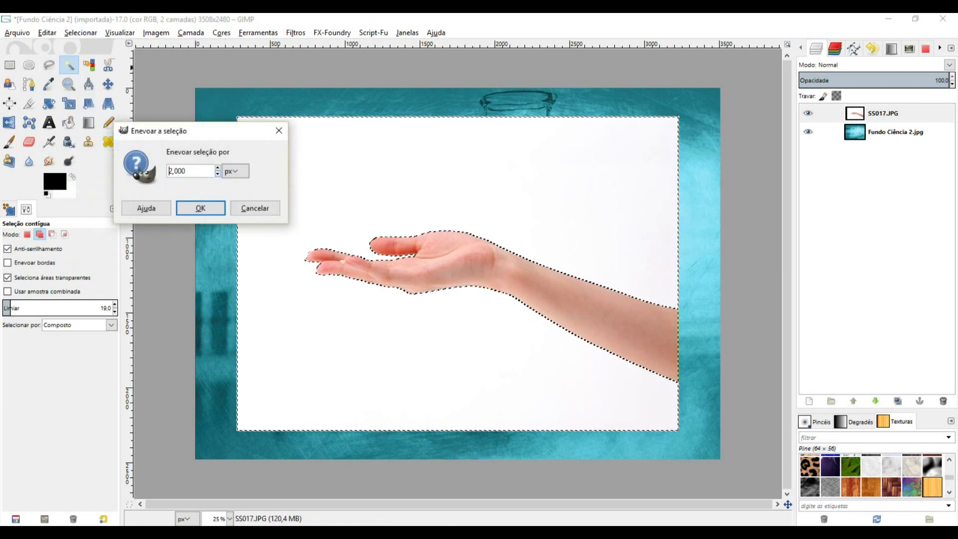
pyautogui.click(190, 208)
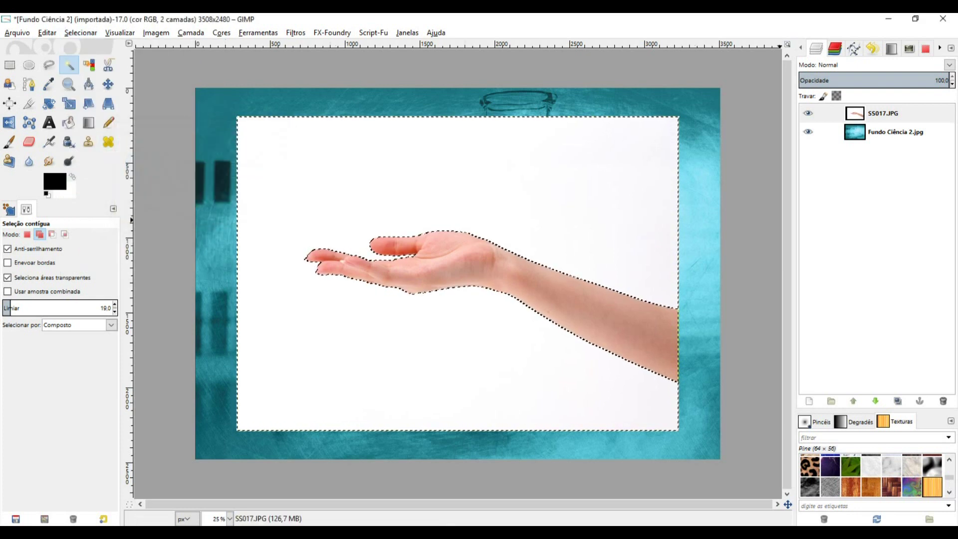
# Step: Add an alpha channel to the SS017.JPG layer, delete the selected white backdrop and clear the selection
pyautogui.rightClick(864, 114)
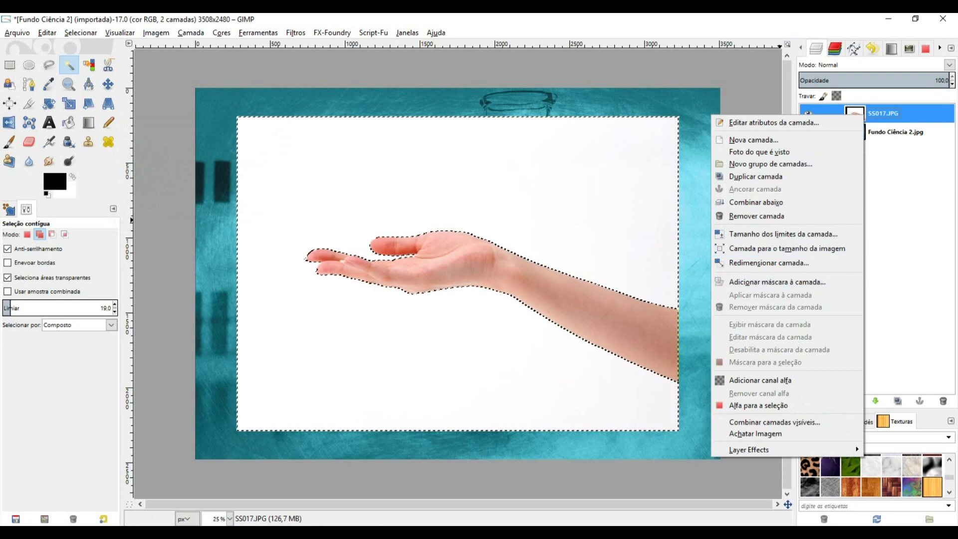
pyautogui.click(760, 380)
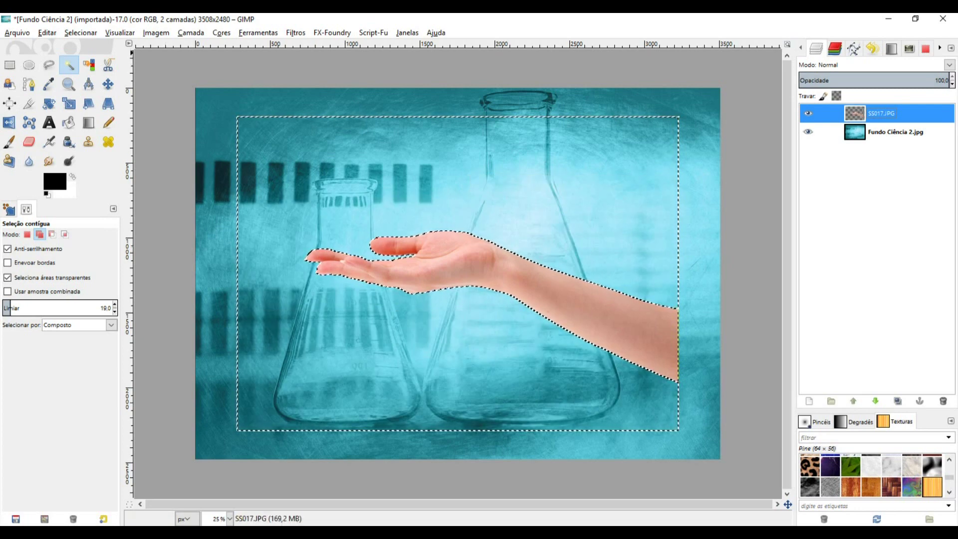
pyautogui.click(80, 32)
pyautogui.click(88, 64)
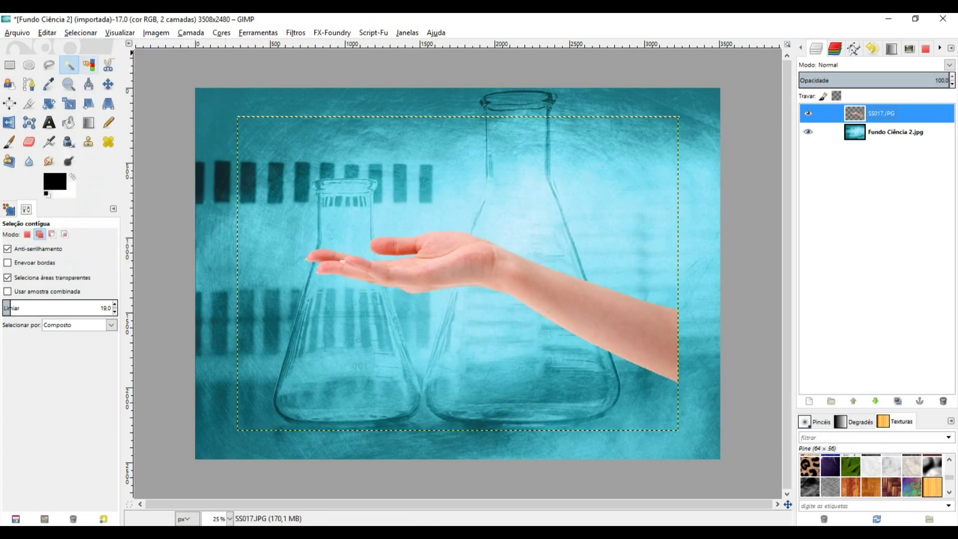
# Step: Scale the hand layer to about 2361 x 1666 px and move it so the cut end of the arm meets the canvas's right edge
pyautogui.click(68, 103)
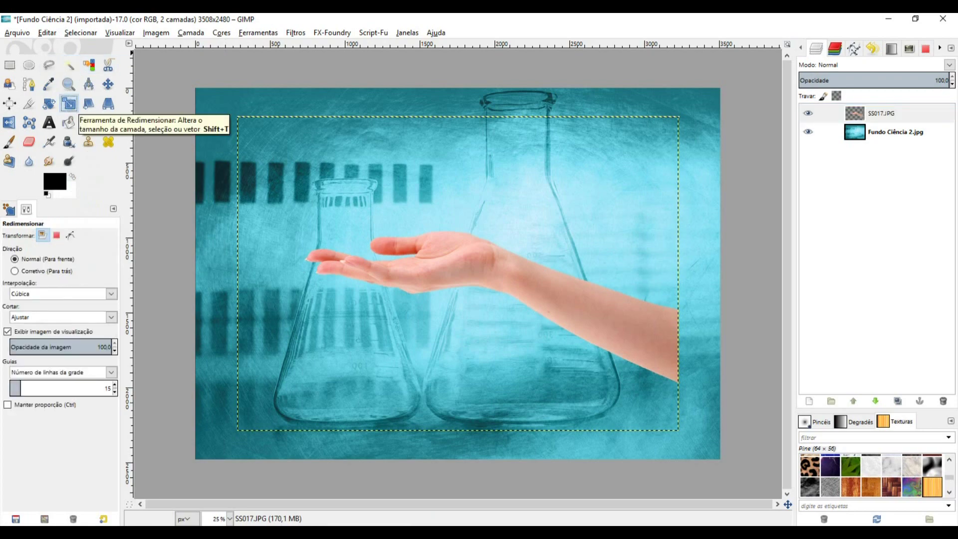
pyautogui.moveTo(671, 128); pyautogui.dragTo(590, 181)
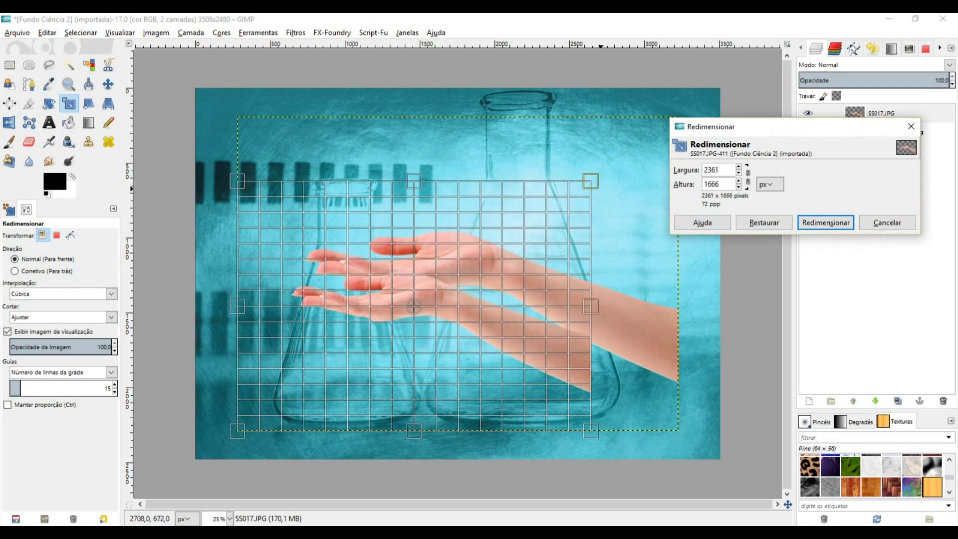
pyautogui.click(826, 222)
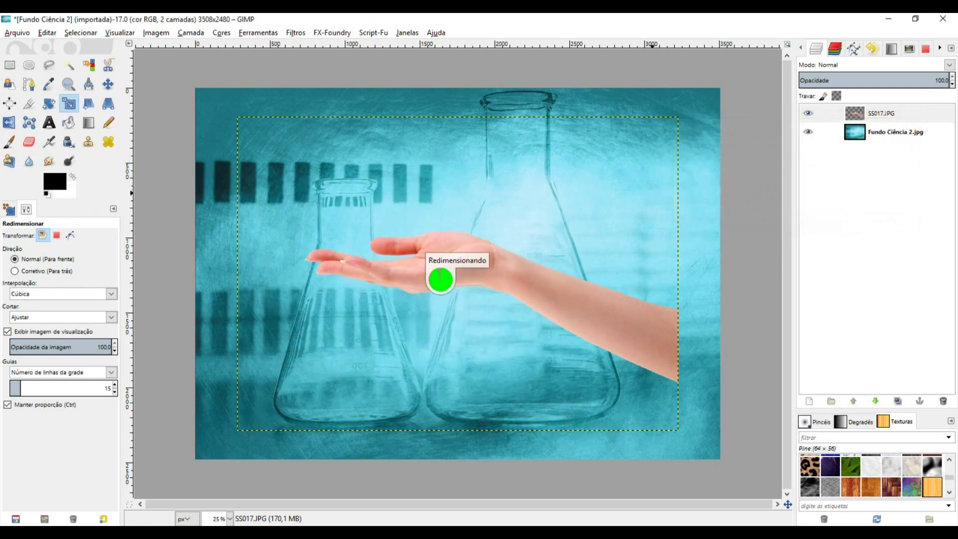
pyautogui.press('m')
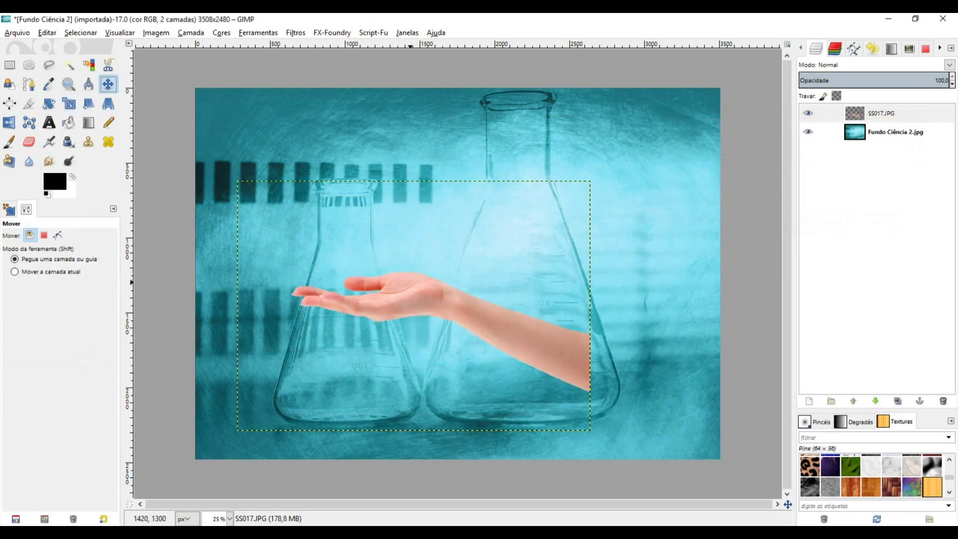
pyautogui.moveTo(417, 298); pyautogui.dragTo(550, 331)
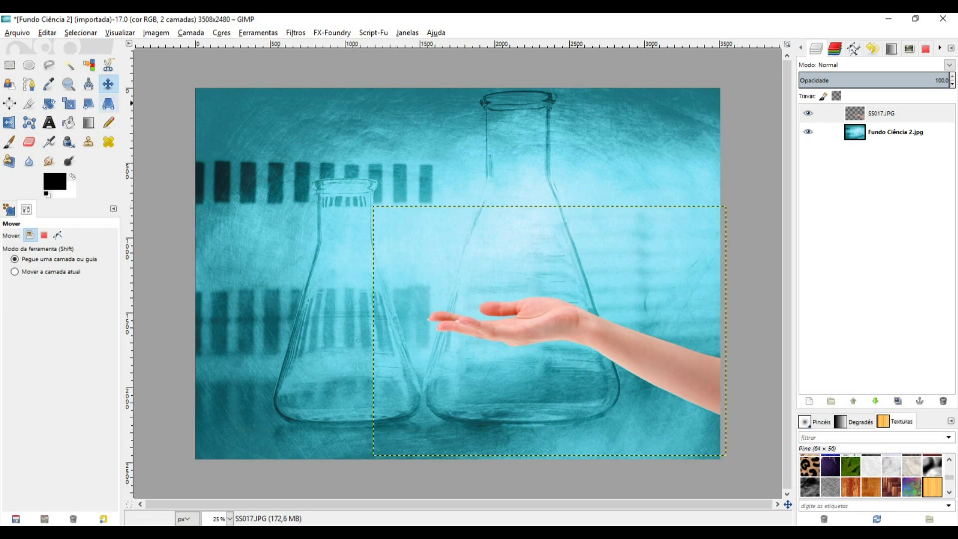
# Step: Lower the saturation of the SS017.JPG hand layer to -33 with Hue-Saturation
pyautogui.click(880, 113)
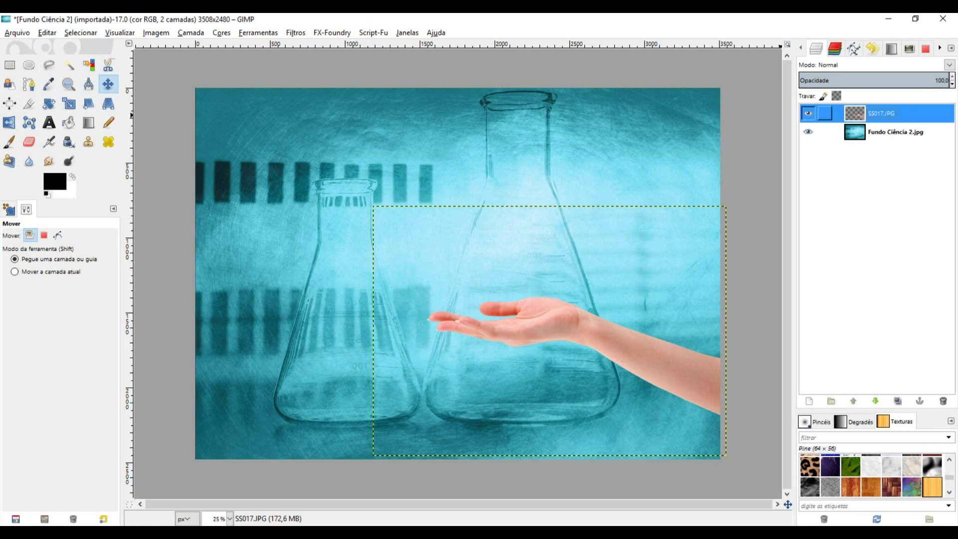
pyautogui.hotkey('alt', 'c')
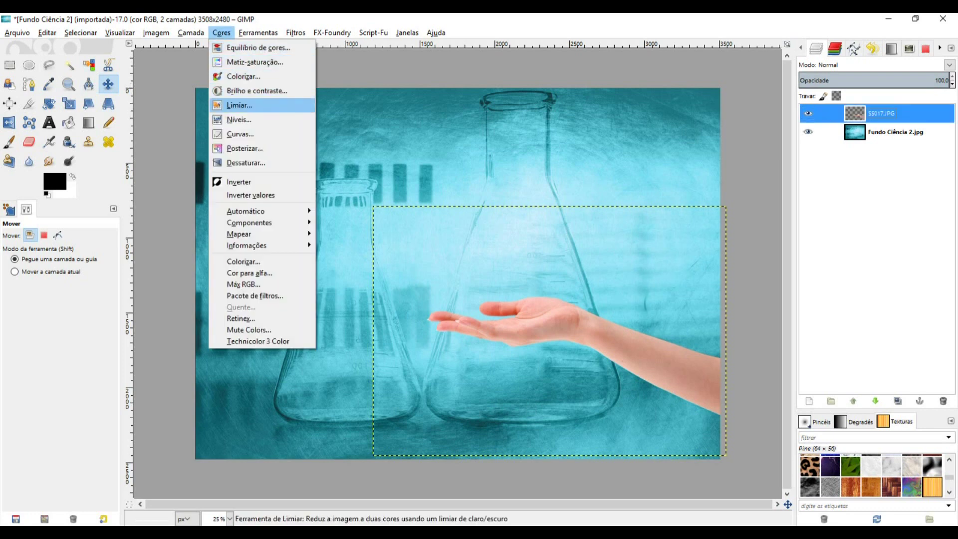
pyautogui.press('Return')
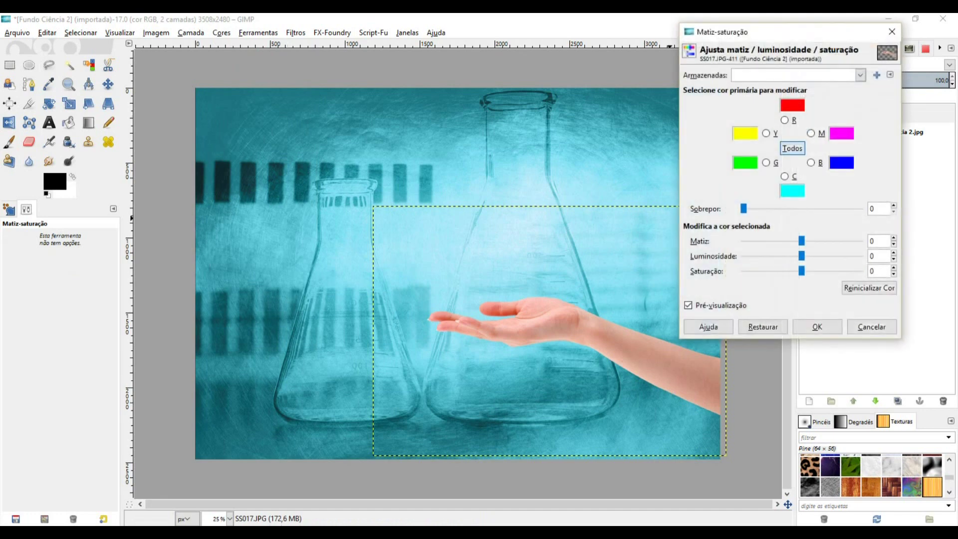
pyautogui.hotkey('alt', 's')
pyautogui.press('pagedown')
pyautogui.press('pagedown')
pyautogui.press('pagedown')
pyautogui.press('Down')
pyautogui.press('Down')
pyautogui.press('Down')
pyautogui.press('Down')
pyautogui.press('Down')
pyautogui.press('Down')
pyautogui.press('Down')
pyautogui.press('Down')
pyautogui.press('Down')
pyautogui.press('Up')
pyautogui.press('Up')
pyautogui.press('Up')
pyautogui.press('Up')
pyautogui.press('Up')
pyautogui.press('Up')
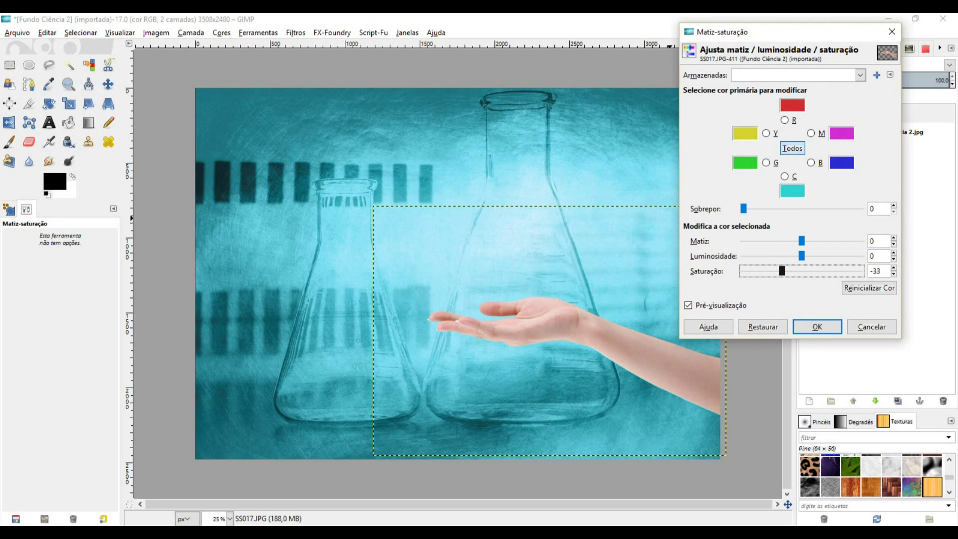
pyautogui.click(817, 327)
# Step: Open Color Balance for the hand layer and set the midtones' cyan-red level to -2
pyautogui.click(222, 33)
pyautogui.press('Down')
pyautogui.press('Return')
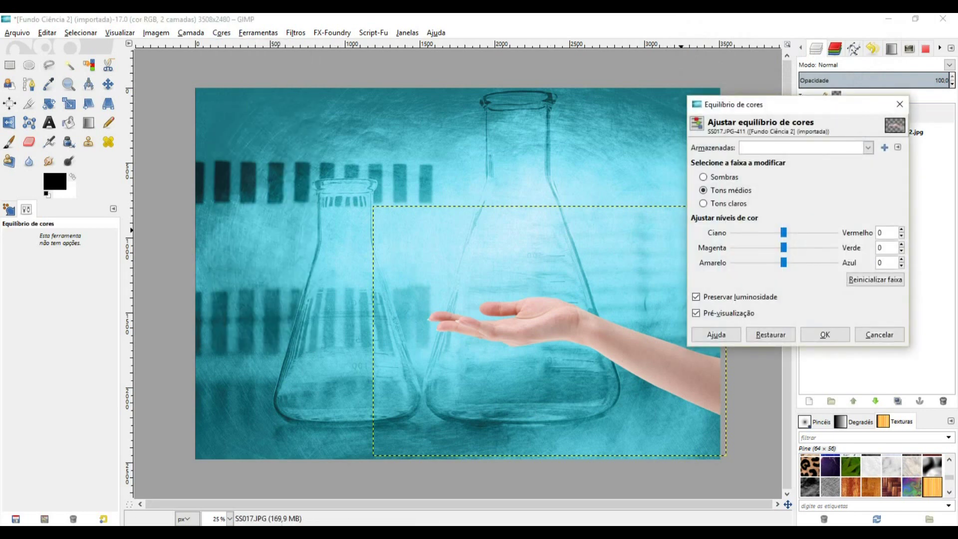
pyautogui.moveTo(783, 233); pyautogui.dragTo(782, 232)
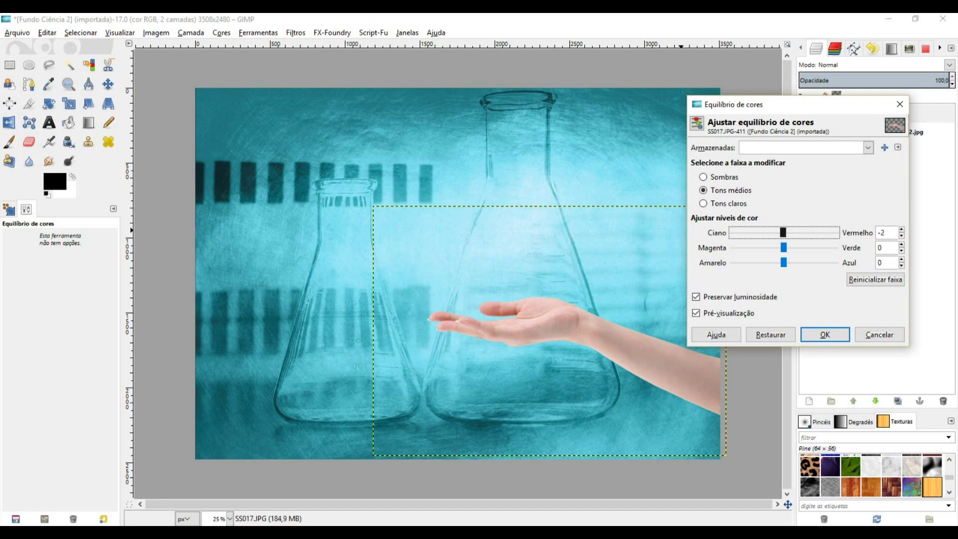
# Step: Set the highlights' cyan-red level to -16 with luminosity preservation off, compare the preview, and apply the color balance
pyautogui.click(703, 203)
pyautogui.moveTo(783, 232); pyautogui.dragTo(780, 233)
pyautogui.hotkey('alt', 'l')
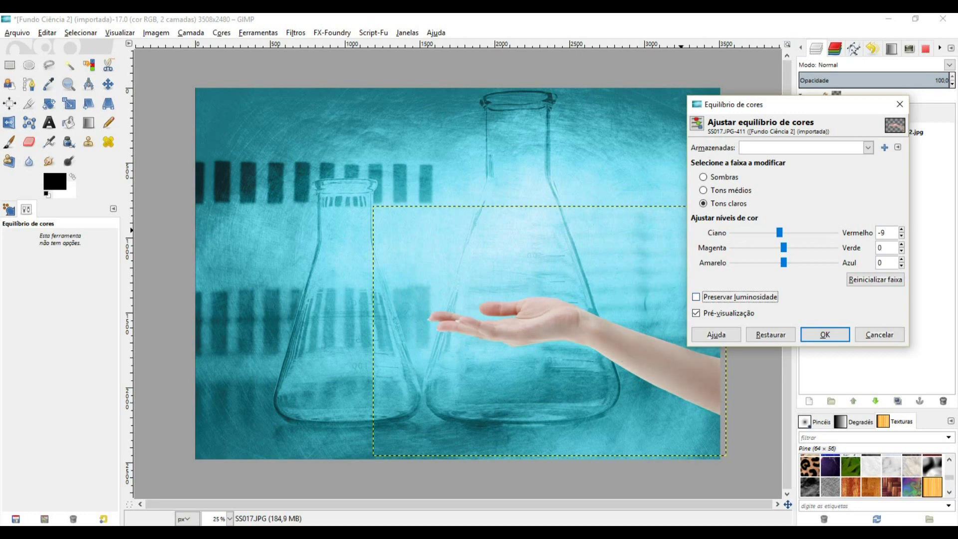
pyautogui.moveTo(779, 233); pyautogui.dragTo(775, 233)
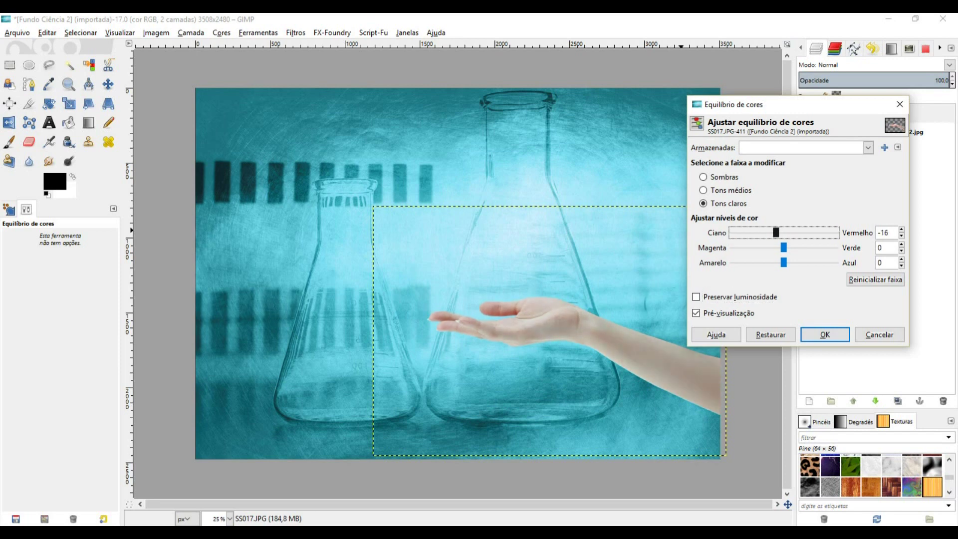
pyautogui.hotkey('alt', 'v')
pyautogui.hotkey('alt', 'v')
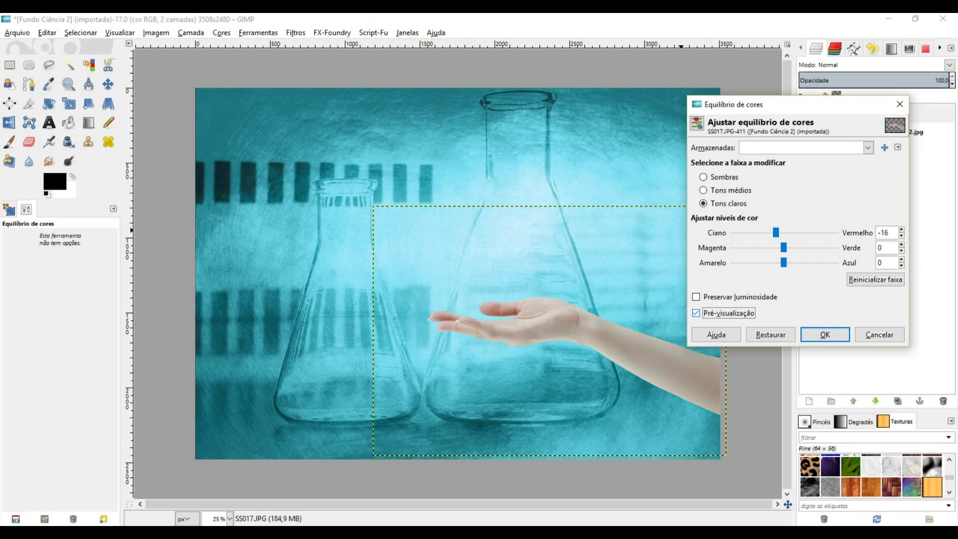
pyautogui.click(825, 335)
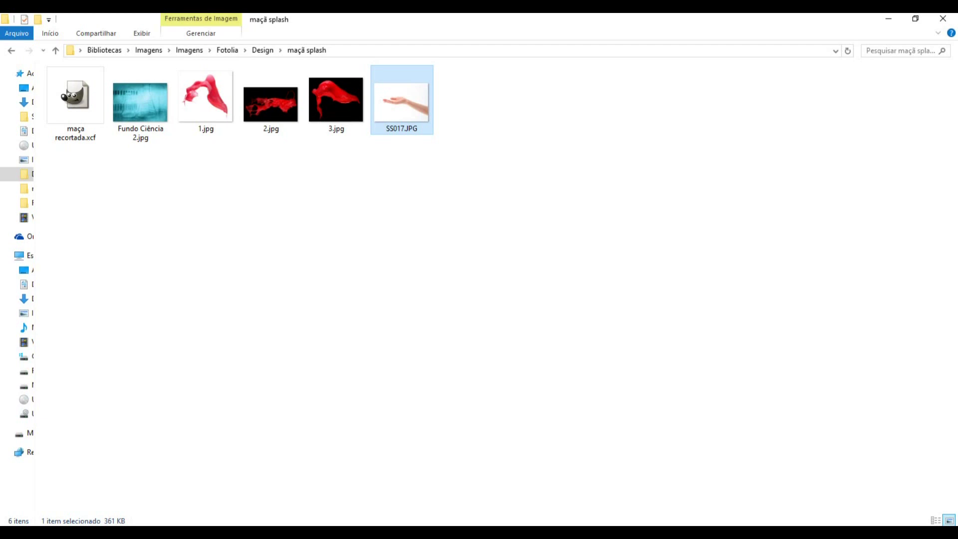
# Step: Open maça recortada.xcf, copy the cut-out apple and return to the Fundo Ciência 2 image
pyautogui.click(75, 102)
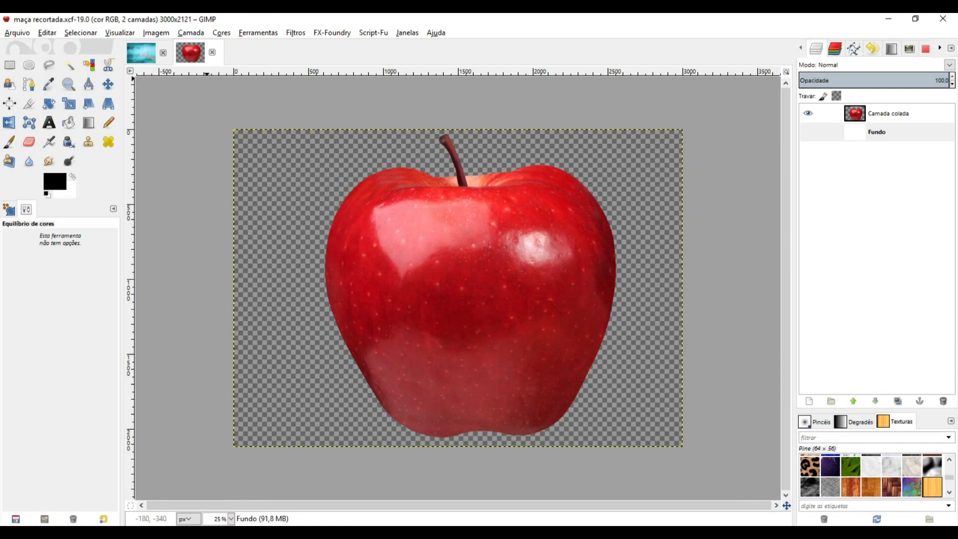
pyautogui.rightClick(428, 211)
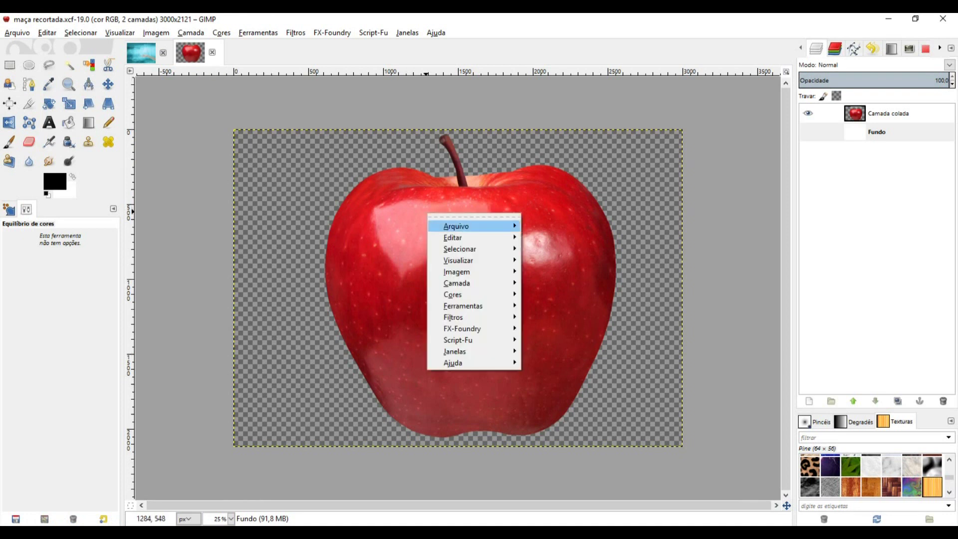
pyautogui.moveTo(454, 237)
pyautogui.click(549, 314)
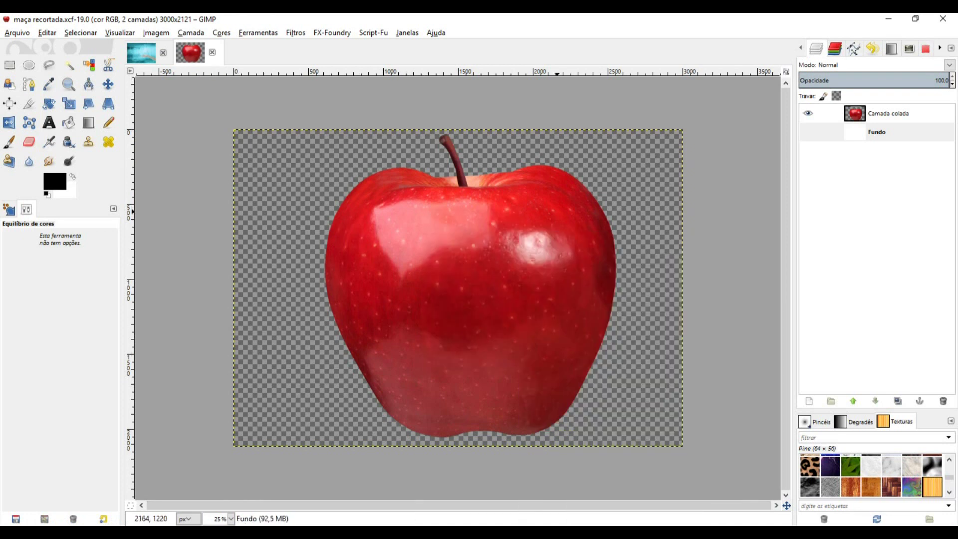
pyautogui.click(141, 52)
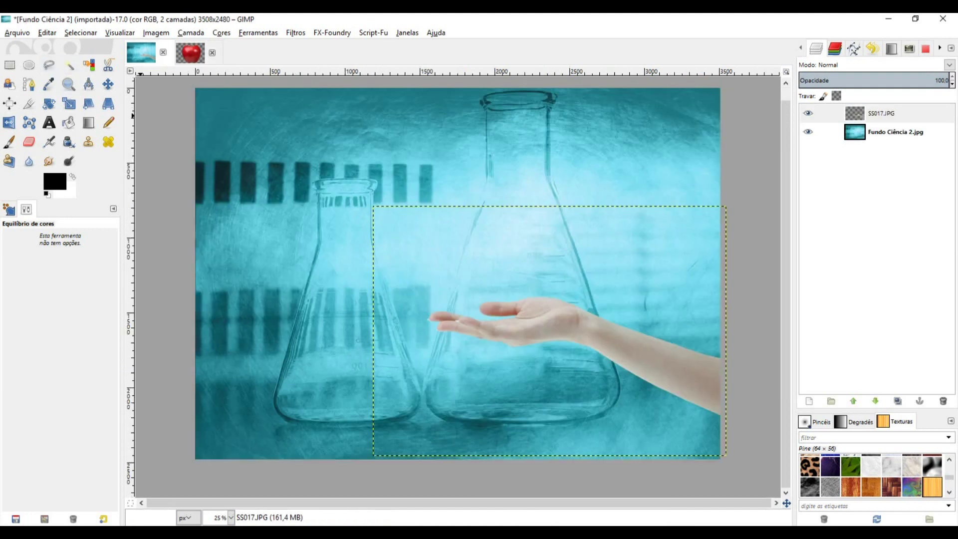
pyautogui.click(893, 131)
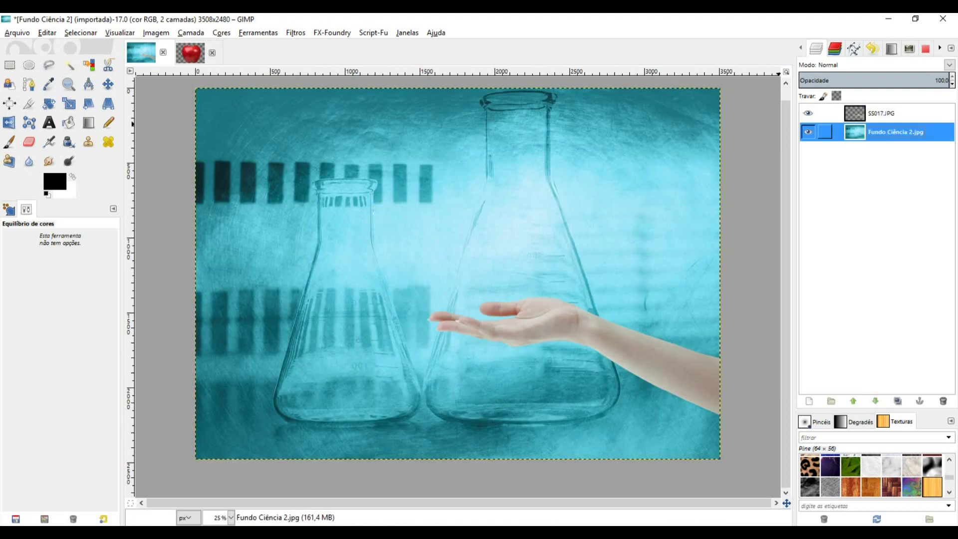
pyautogui.click(47, 32)
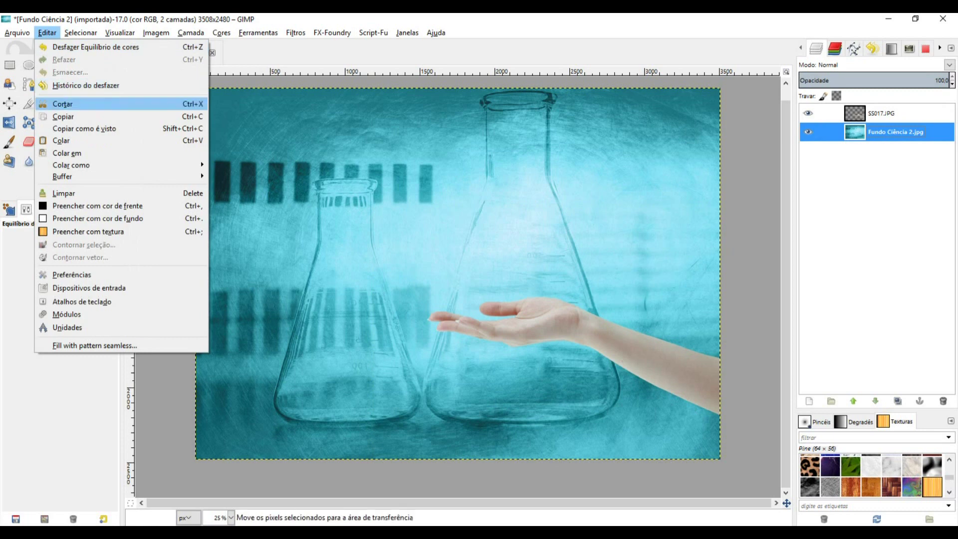
pyautogui.click(60, 140)
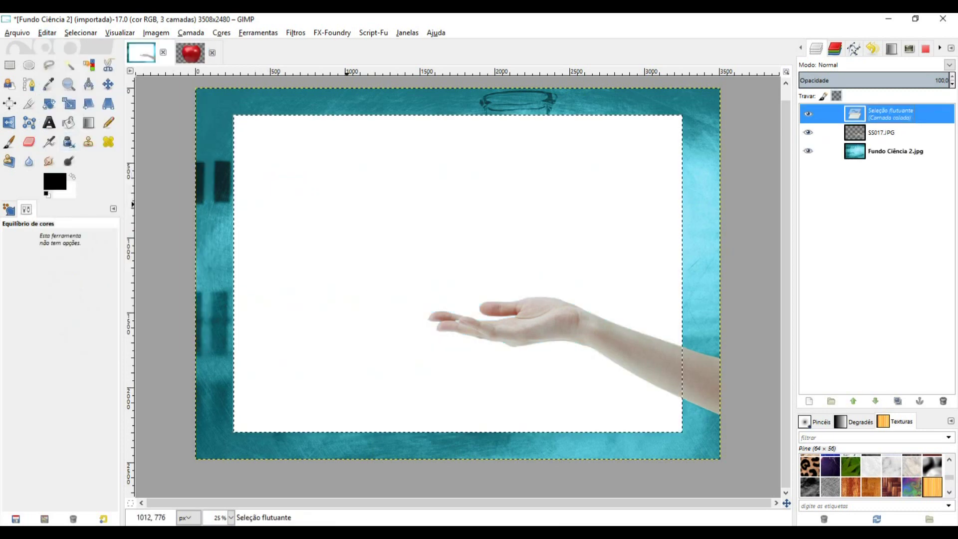
pyautogui.click(809, 401)
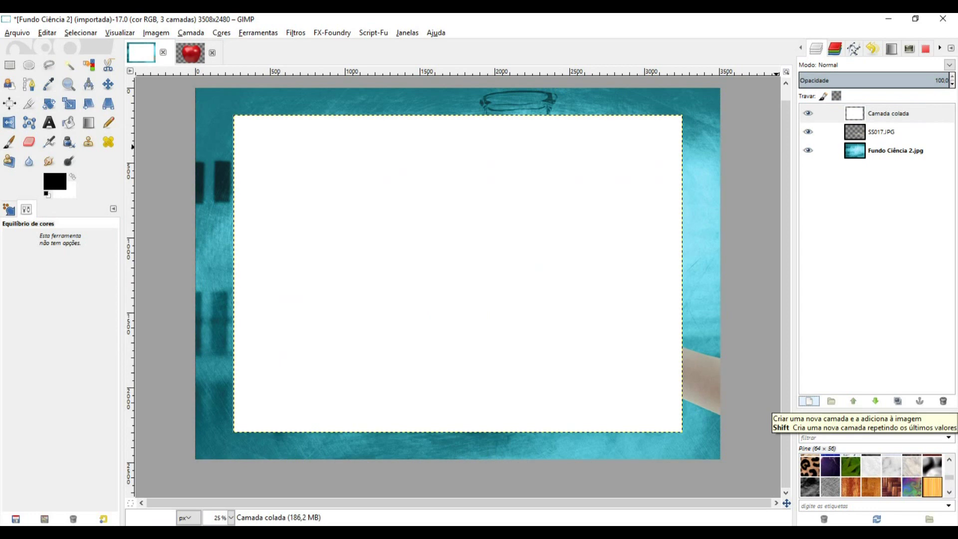
pyautogui.hotkey('ctrl', 'z')
pyautogui.hotkey('ctrl', 'z')
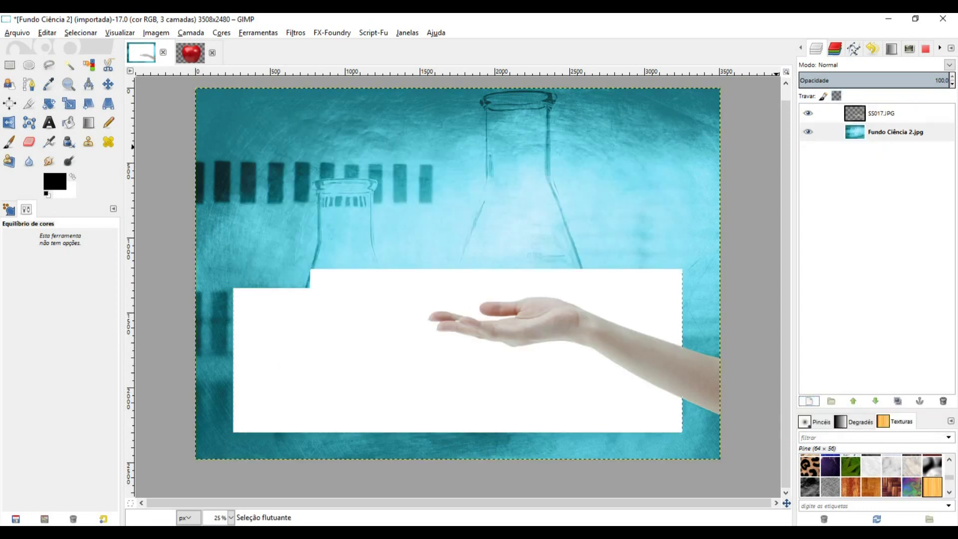
# Step: In the maça recortada.xcf image, select the Camada colada layer and copy the cut-out apple
pyautogui.click(190, 52)
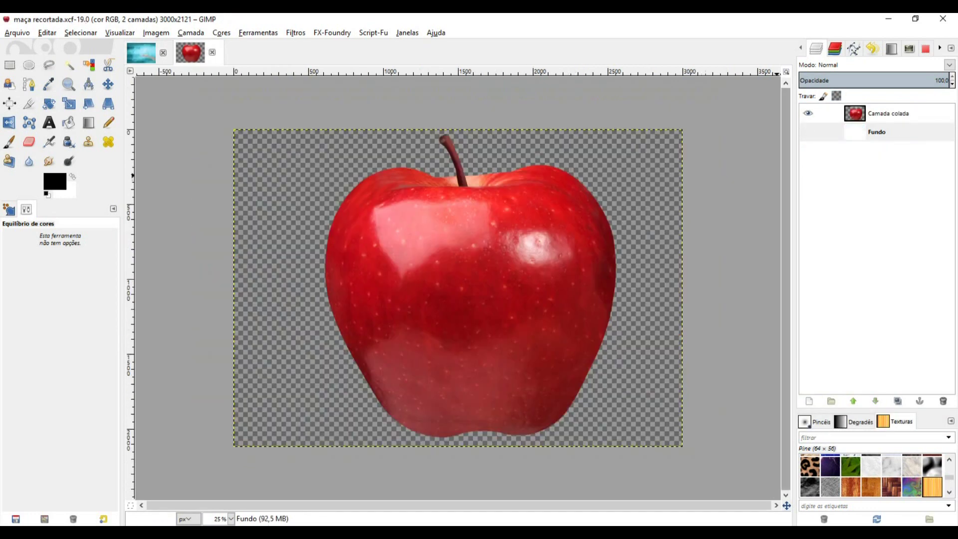
pyautogui.rightClick(514, 228)
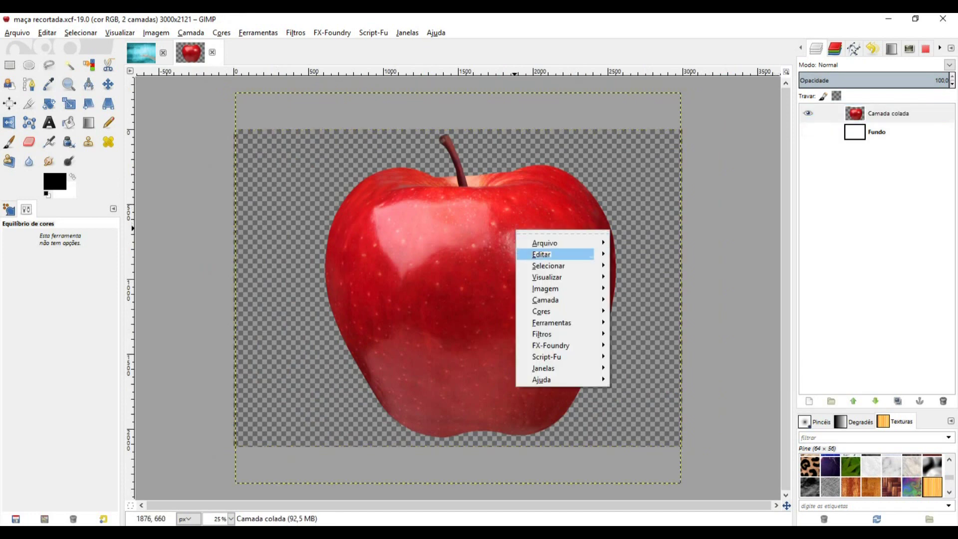
pyautogui.moveTo(546, 253)
pyautogui.click(640, 312)
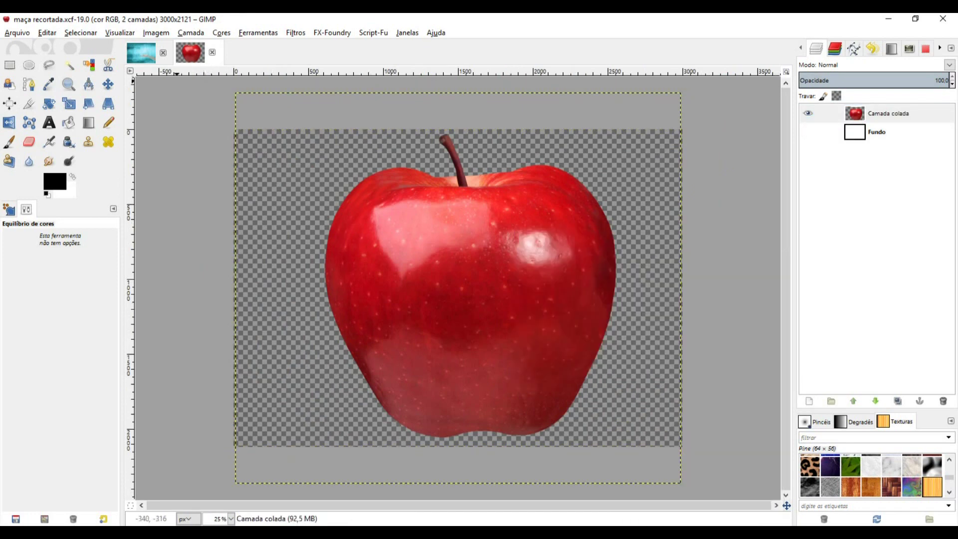
# Step: Paste the apple into the Fundo Ciência 2 image and convert the floating selection into a new layer
pyautogui.click(142, 52)
pyautogui.click(47, 33)
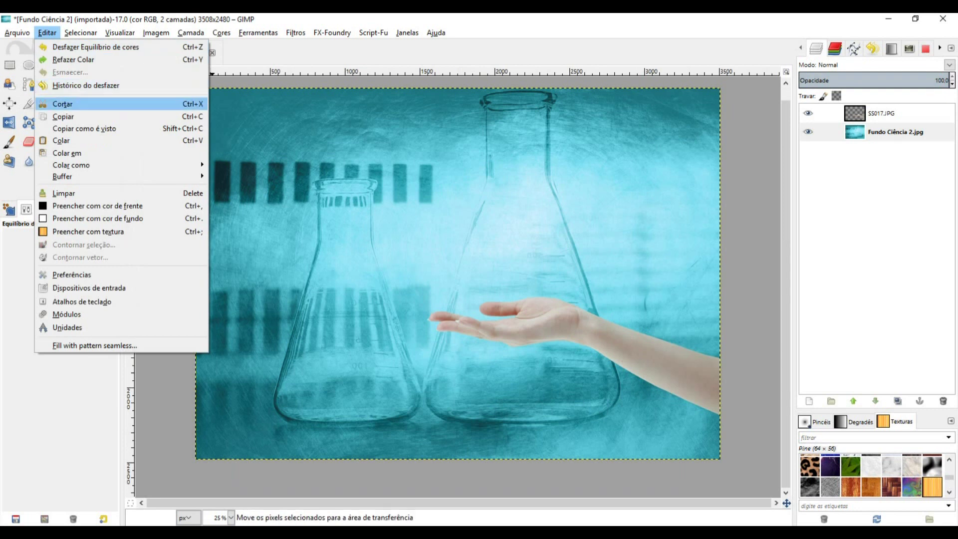
pyautogui.click(68, 140)
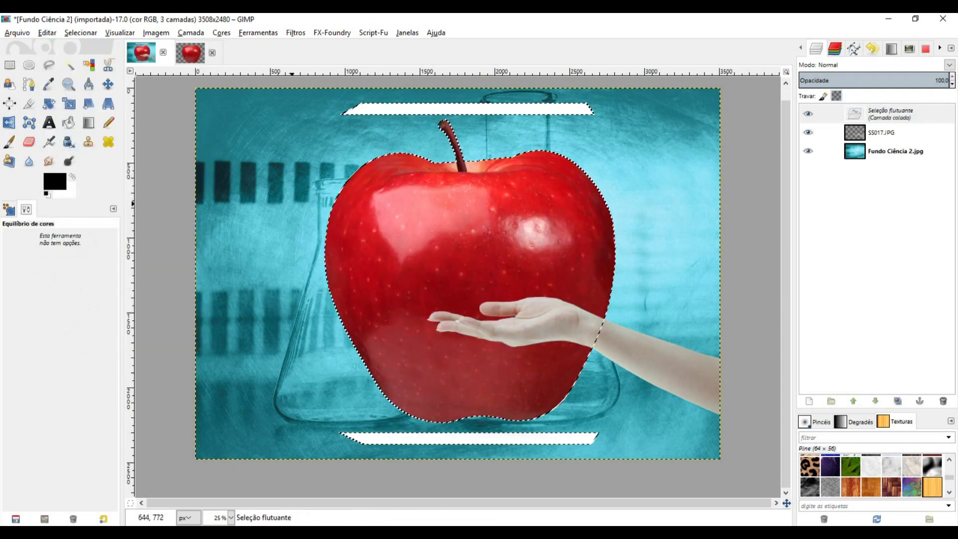
pyautogui.click(80, 33)
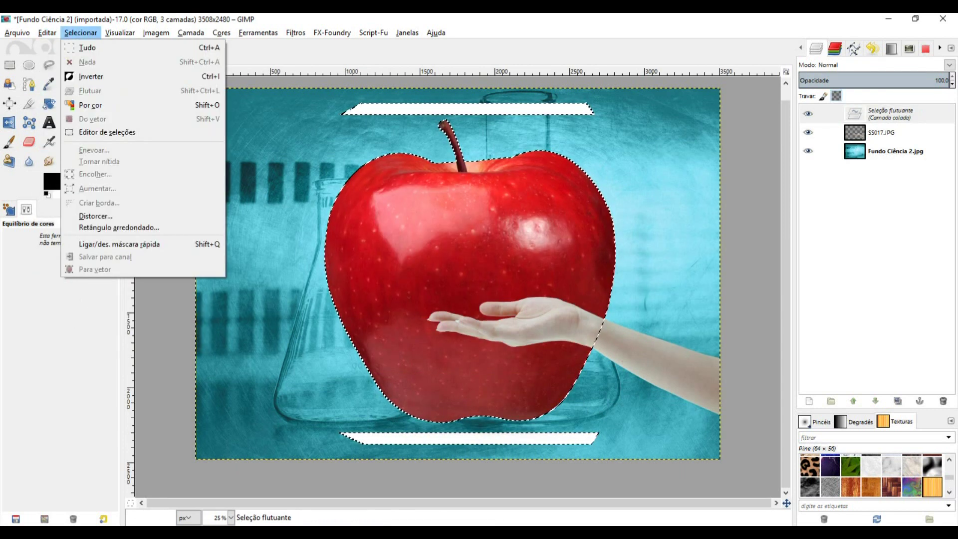
pyautogui.press('Escape')
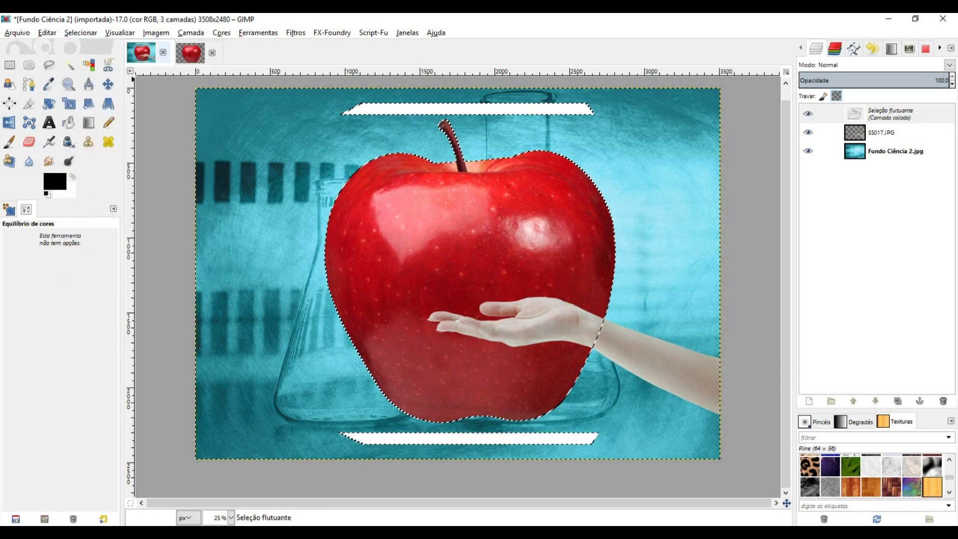
pyautogui.hotkey('shift', 'ctrl', 'n')
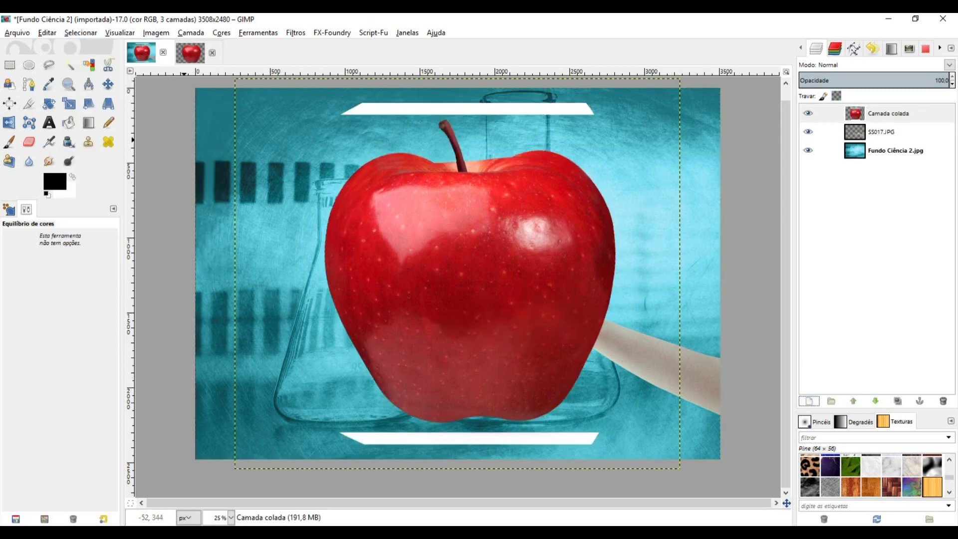
pyautogui.click(49, 65)
pyautogui.click(334, 118)
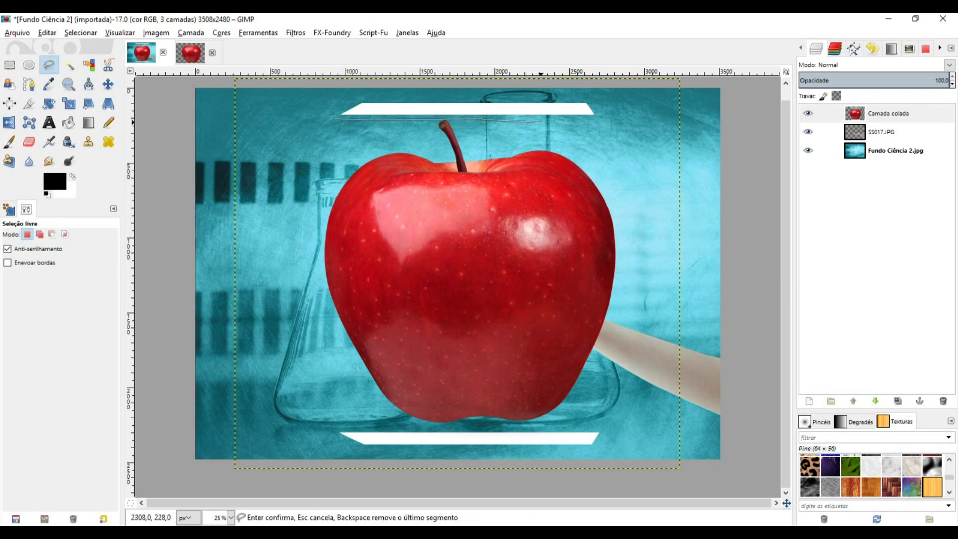
pyautogui.rightClick(541, 123)
pyautogui.click(108, 84)
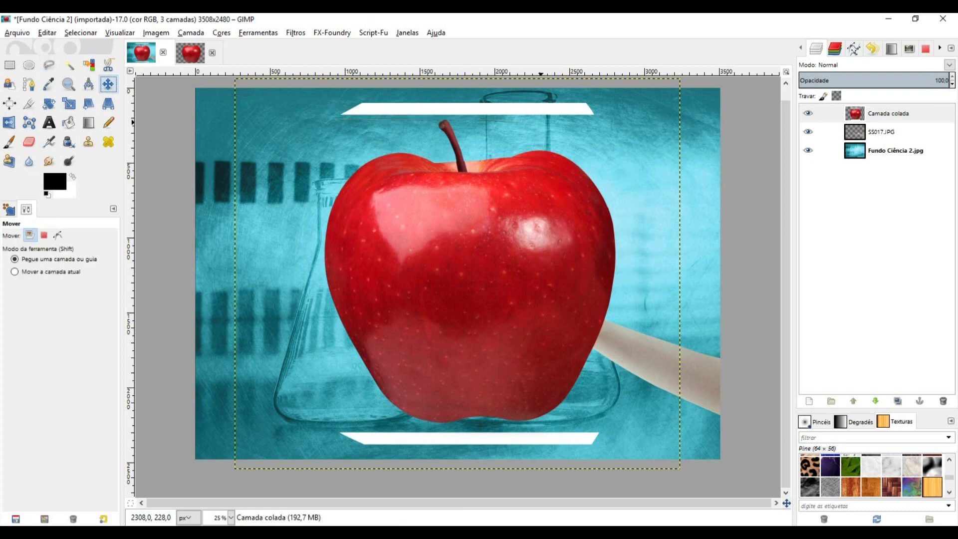
# Step: Outline the white strip above the apple with Free Select, delete it from the apple layer and clear the selection
pyautogui.press('f')
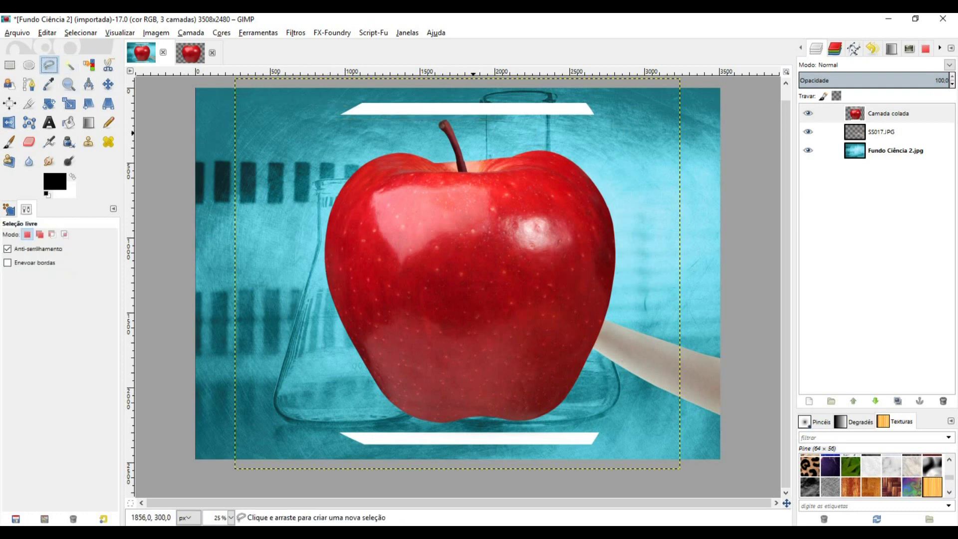
pyautogui.press('+')
pyautogui.click(394, 113)
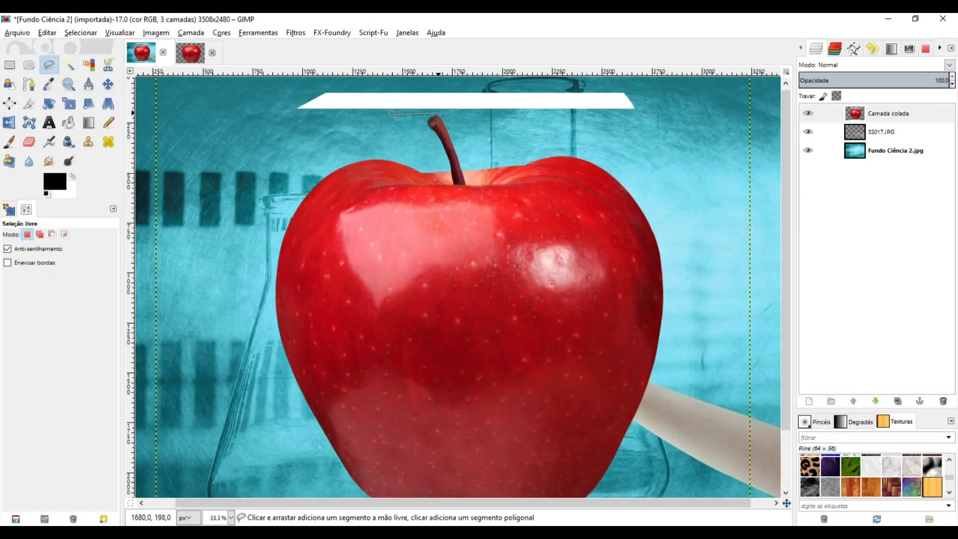
pyautogui.click(650, 127)
pyautogui.scroll(1, 650, 129)
pyautogui.moveTo(651, 130); pyautogui.dragTo(655, 136)
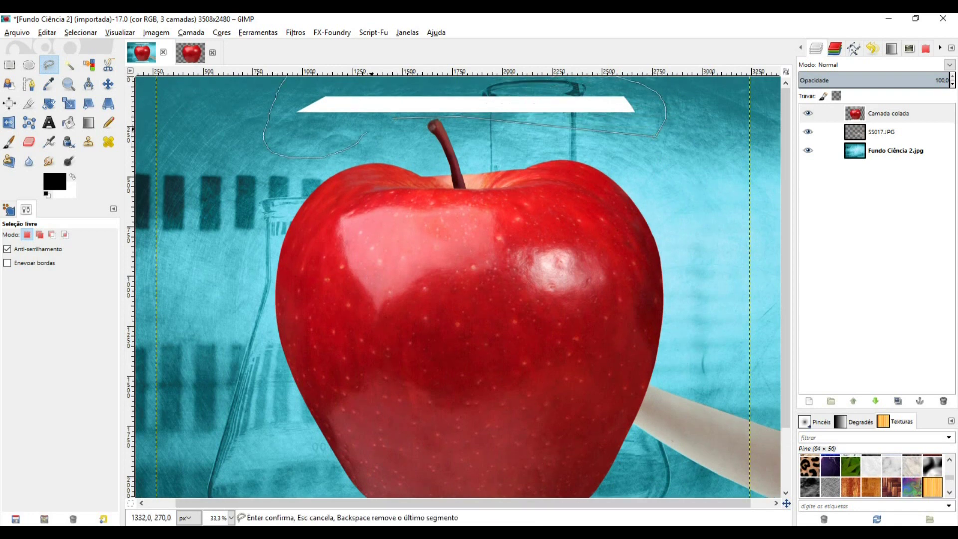
pyautogui.doubleClick(394, 118)
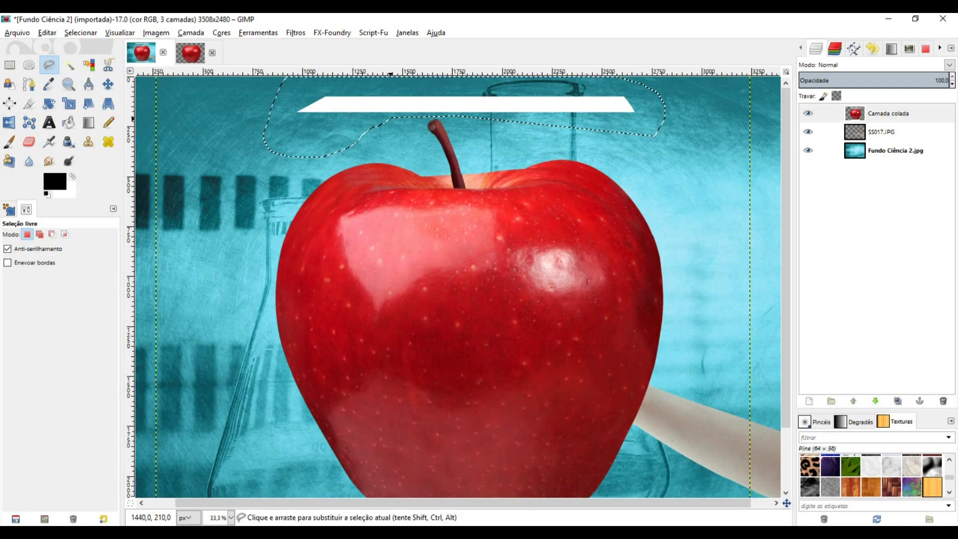
pyautogui.press('Delete')
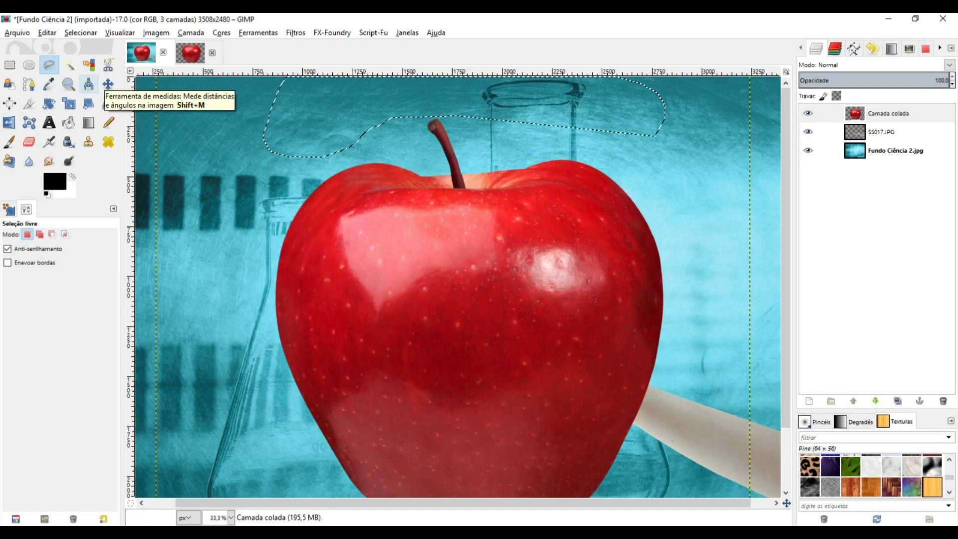
pyautogui.click(80, 33)
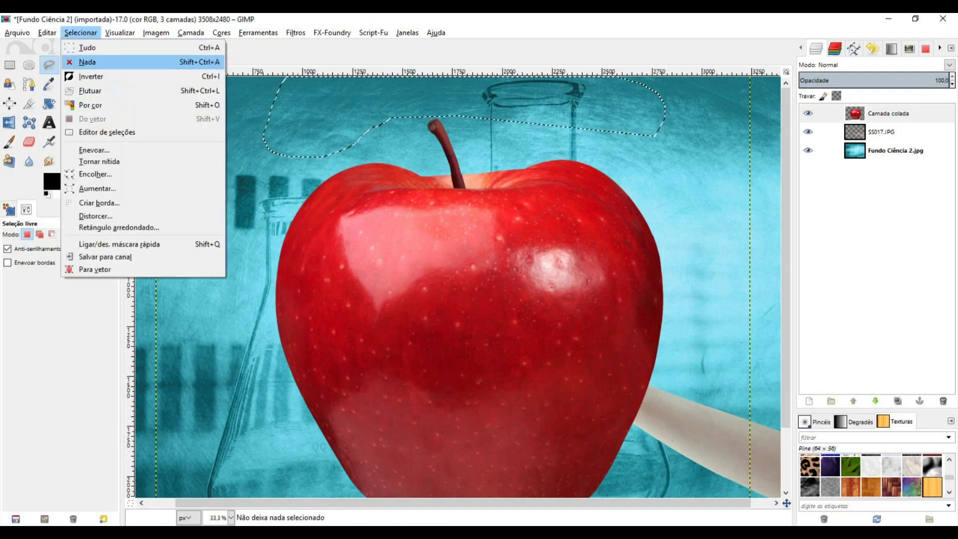
pyautogui.click(87, 62)
# Step: Outline the white strip below the apple with Free Select, delete it from the apple layer and clear the selection
pyautogui.scroll(-3, 430, 175)
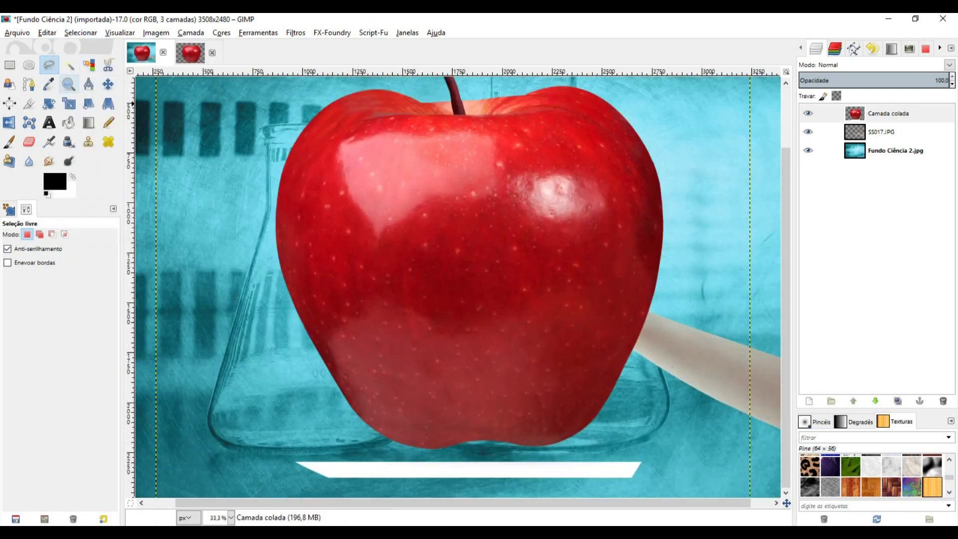
pyautogui.click(261, 448)
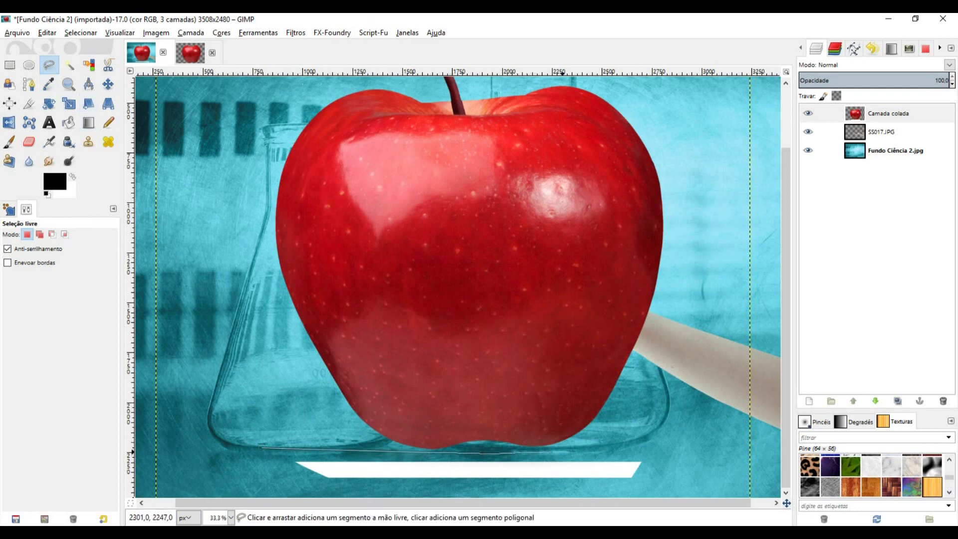
pyautogui.moveTo(630, 487); pyautogui.dragTo(473, 492)
pyautogui.moveTo(350, 487); pyautogui.dragTo(275, 474)
pyautogui.click(262, 447)
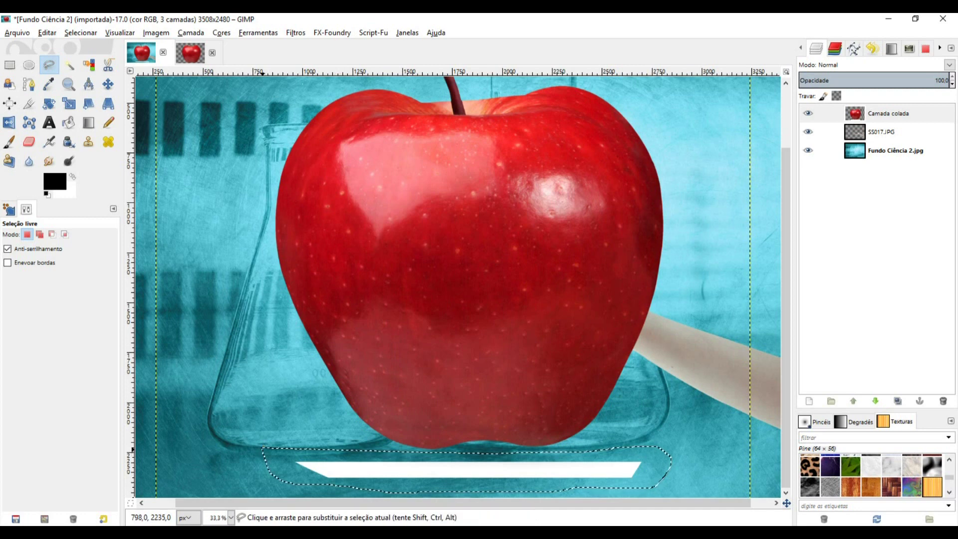
pyautogui.press('Delete')
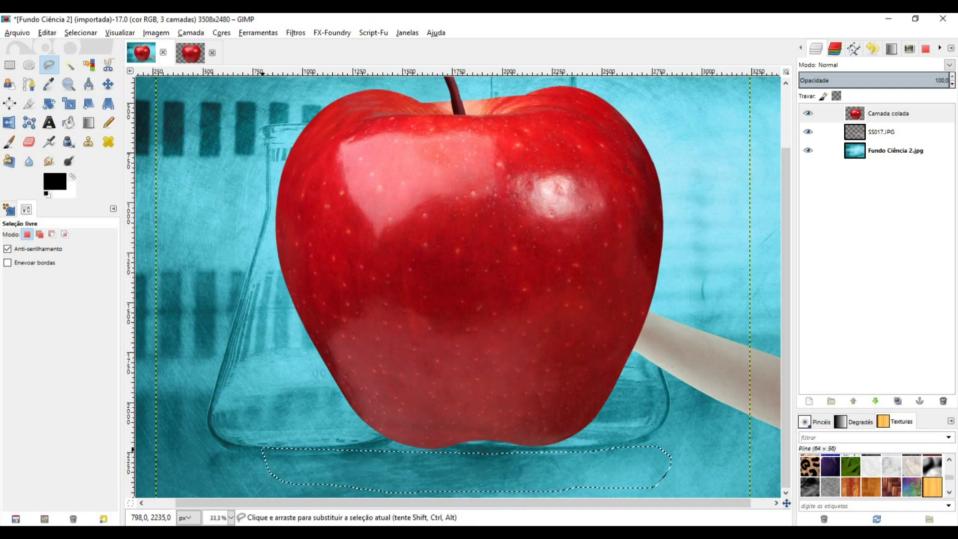
pyautogui.click(80, 33)
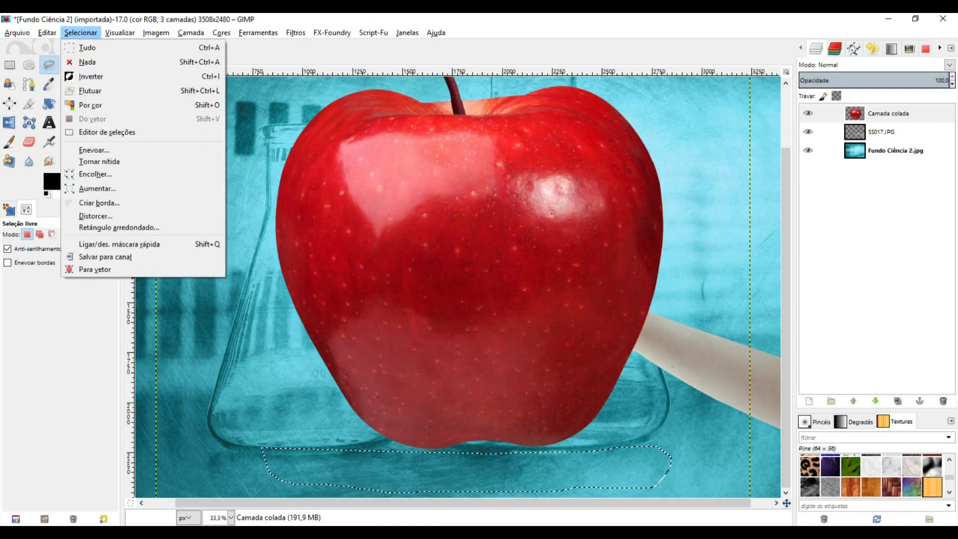
pyautogui.click(88, 63)
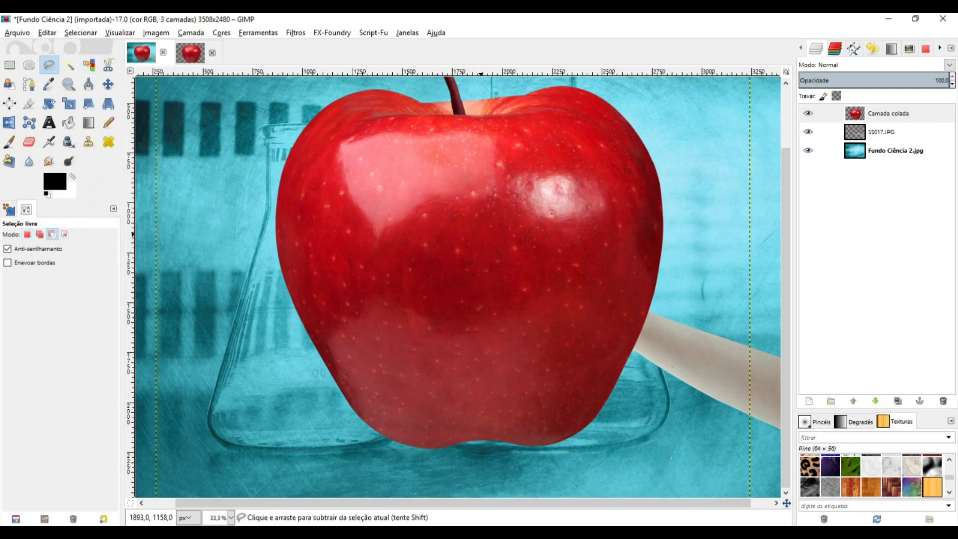
# Step: Duplicate the apple layer, hide the original Camada colada and move it to the bottom of the layer stack
pyautogui.press('-')
pyautogui.press('-')
pyautogui.press('-')
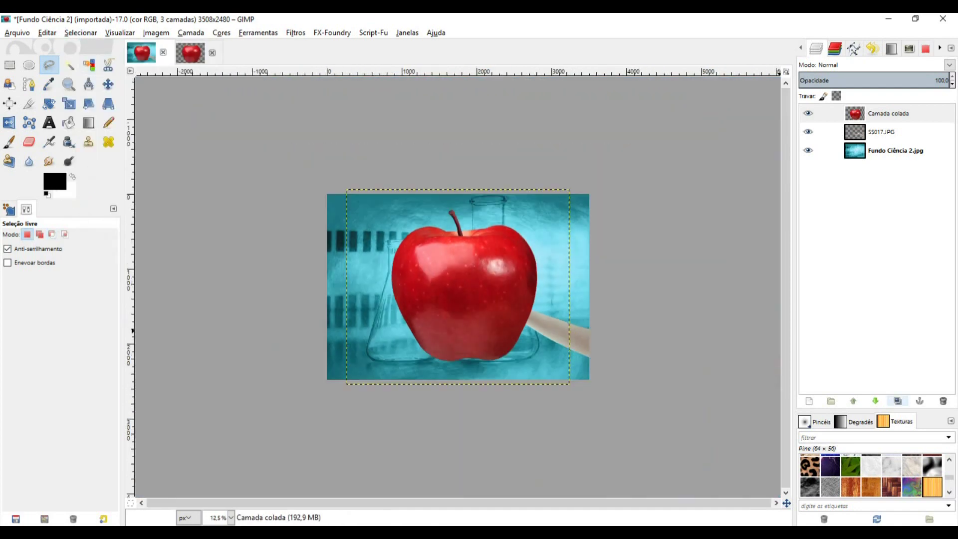
pyautogui.click(897, 401)
pyautogui.click(808, 133)
pyautogui.click(888, 132)
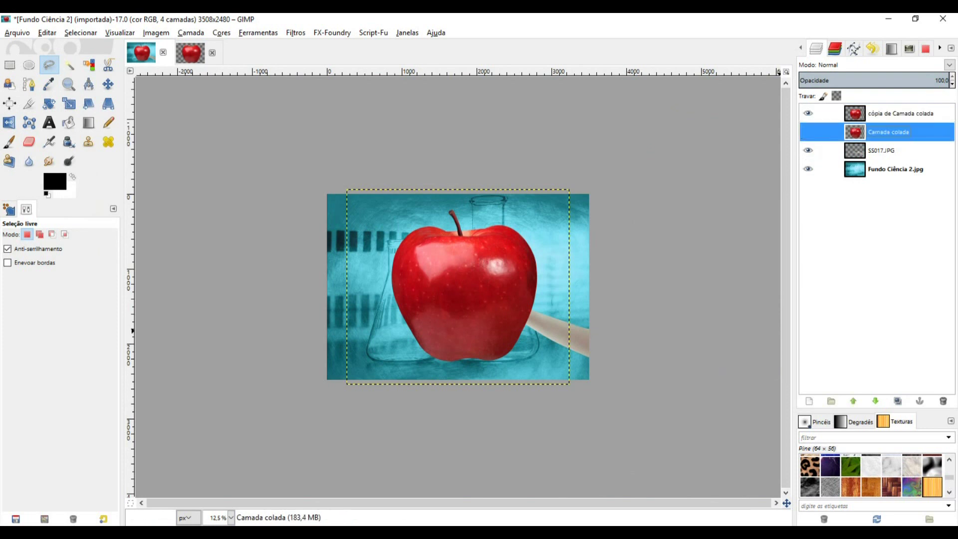
pyautogui.click(875, 401)
pyautogui.click(875, 401)
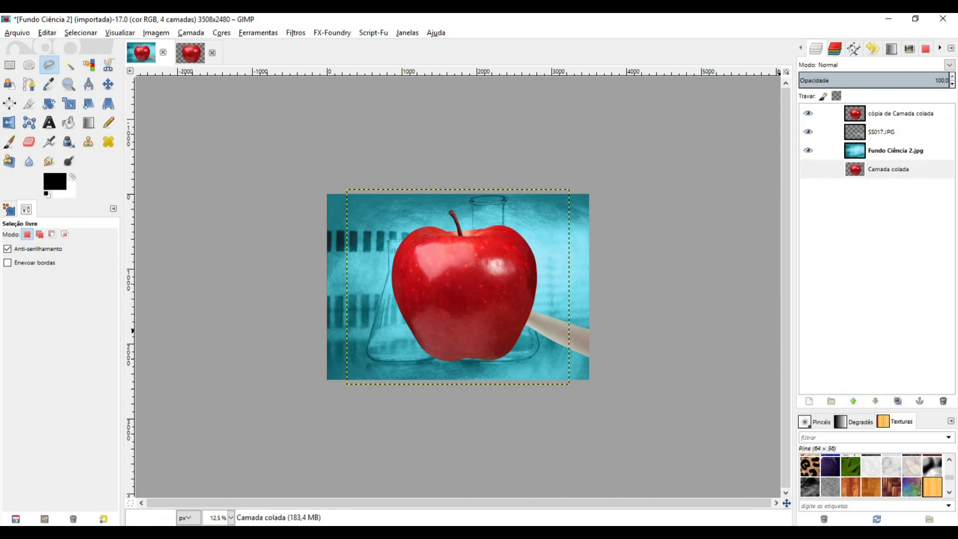
# Step: Select the cópia de Camada colada layer and set the Clone tool's brush size to 200.80
pyautogui.click(821, 113)
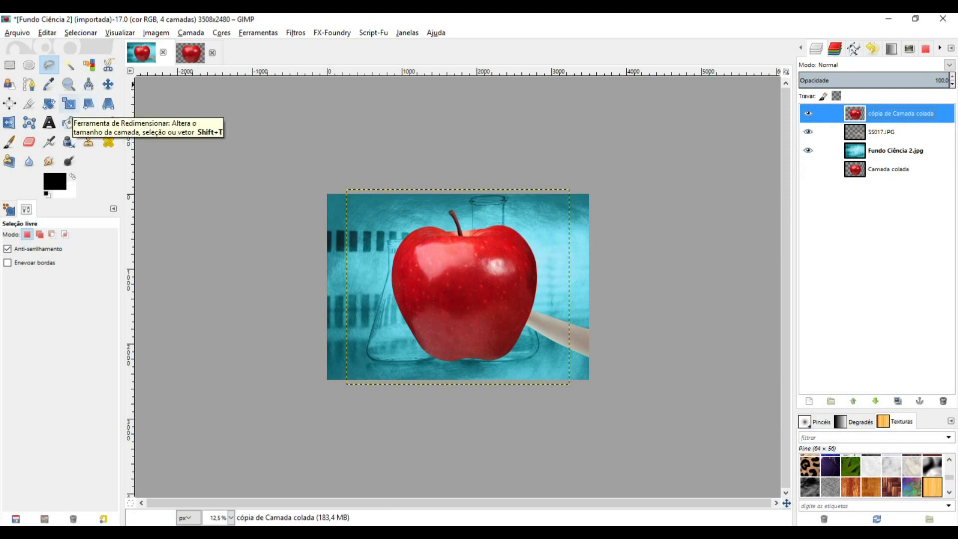
pyautogui.click(88, 141)
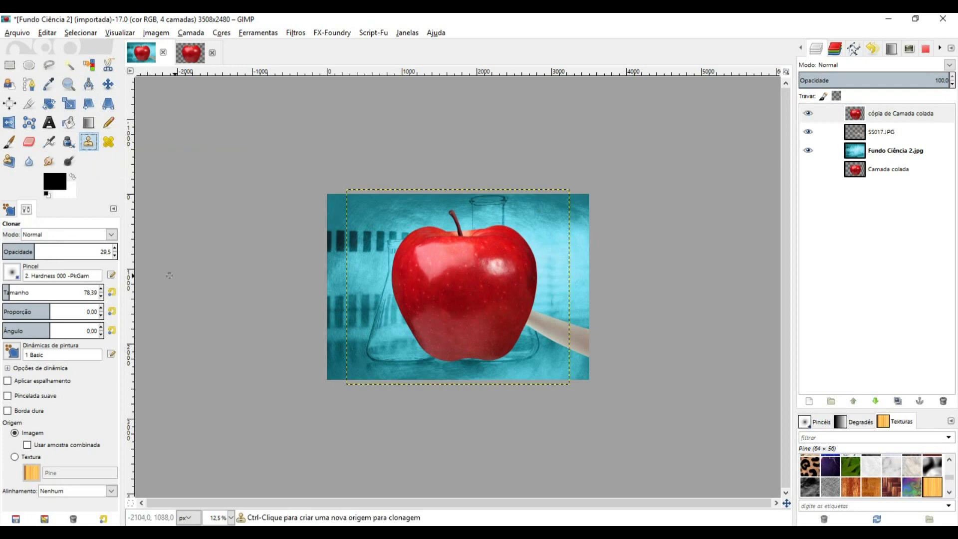
pyautogui.moveTo(8, 293); pyautogui.dragTo(21, 292)
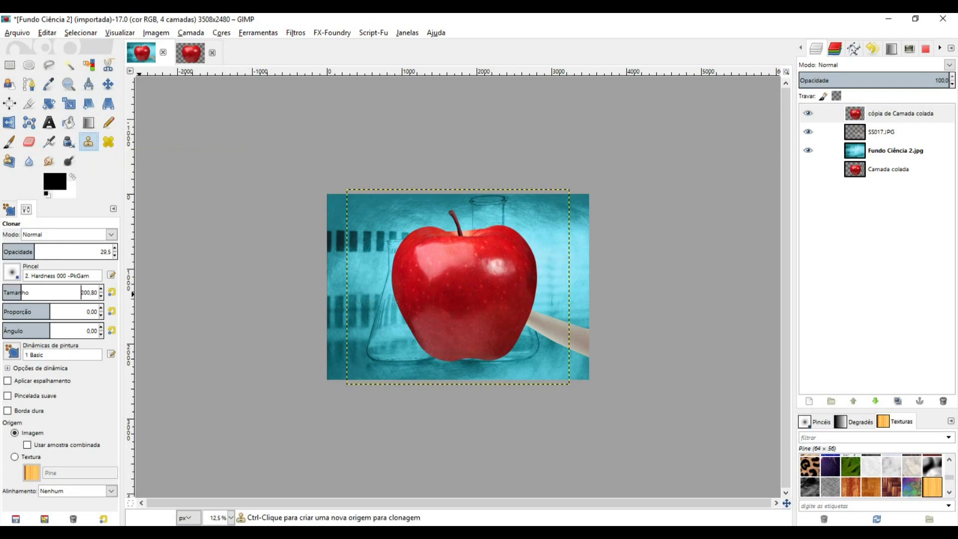
pyautogui.keyDown('ctrl'); pyautogui.scroll(3, 395, 297); pyautogui.keyUp('ctrl')
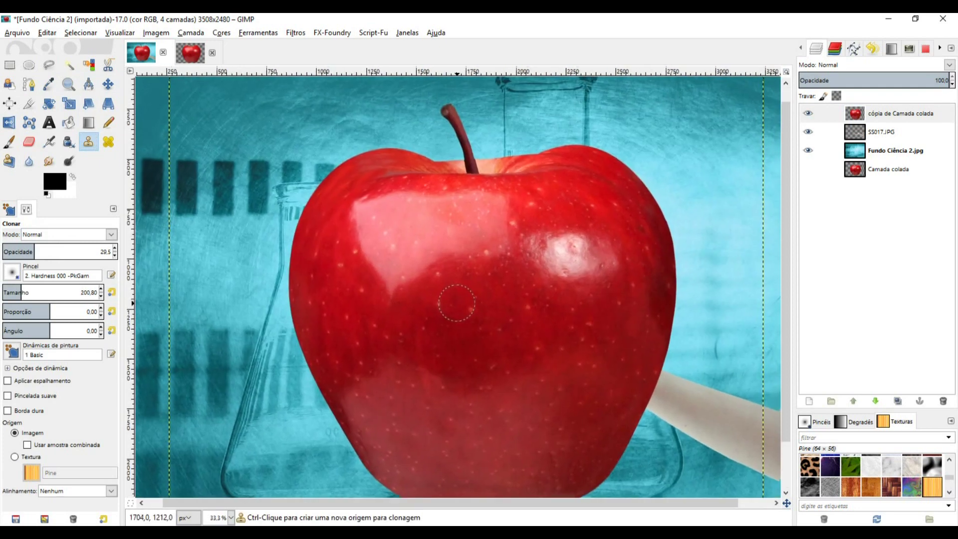
pyautogui.moveTo(457, 302); pyautogui.dragTo(452, 312)
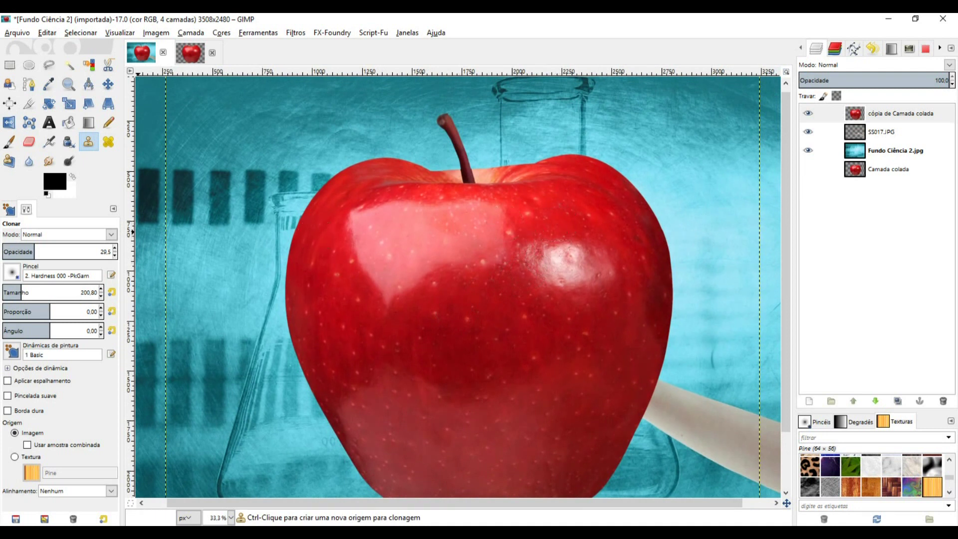
# Step: Set the Clone tool to opacity 74.3 and size 294.46, and clone red skin over the large highlight on the apple's left side
pyautogui.moveTo(33, 252); pyautogui.dragTo(84, 251)
pyautogui.moveTo(18, 292); pyautogui.dragTo(30, 292)
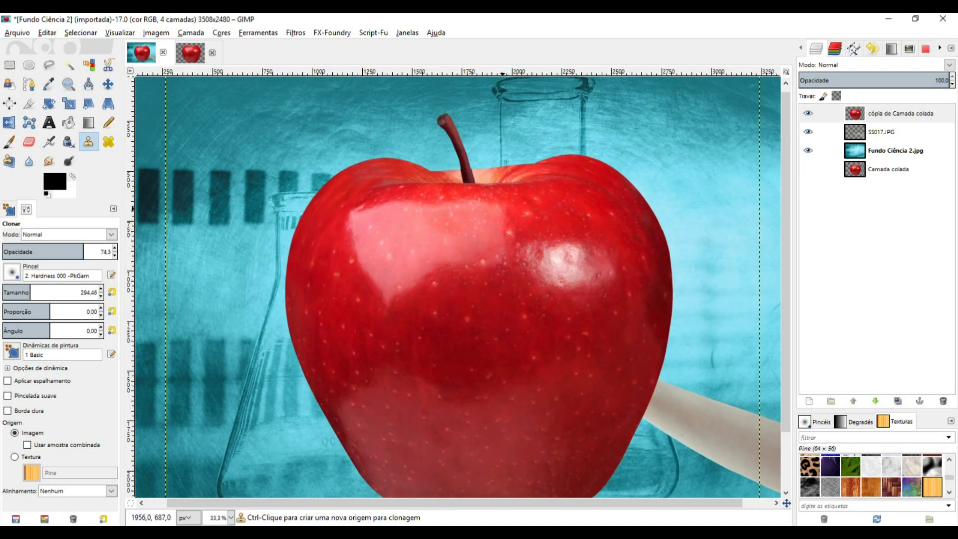
pyautogui.keyDown('ctrl'); pyautogui.click(553, 263); pyautogui.keyUp('ctrl')
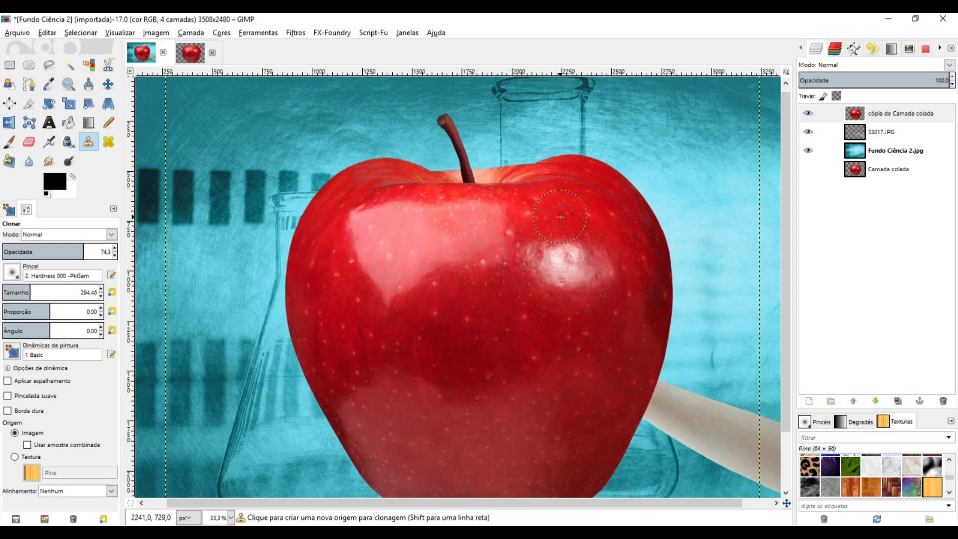
pyautogui.click(494, 258)
pyautogui.moveTo(516, 231)
pyautogui.mouseDown()
pyautogui.moveTo(497, 255)
pyautogui.moveTo(472, 248)
pyautogui.moveTo(495, 231)
pyautogui.moveTo(474, 225)
pyautogui.moveTo(482, 213)
pyautogui.moveTo(449, 210)
pyautogui.moveTo(472, 242)
pyautogui.moveTo(416, 281)
pyautogui.moveTo(376, 286)
pyautogui.mouseUp()
pyautogui.moveTo(459, 229)
pyautogui.mouseDown()
pyautogui.moveTo(383, 215)
pyautogui.moveTo(434, 242)
pyautogui.moveTo(406, 263)
pyautogui.moveTo(426, 257)
pyautogui.moveTo(388, 261)
pyautogui.moveTo(413, 232)
pyautogui.moveTo(369, 232)
pyautogui.moveTo(385, 255)
pyautogui.moveTo(381, 273)
pyautogui.moveTo(396, 266)
pyautogui.moveTo(361, 260)
pyautogui.moveTo(432, 246)
pyautogui.moveTo(485, 272)
pyautogui.moveTo(504, 269)
pyautogui.moveTo(455, 211)
pyautogui.moveTo(360, 215)
pyautogui.mouseUp()
pyautogui.moveTo(389, 285); pyautogui.dragTo(392, 233)
pyautogui.moveTo(586, 306)
pyautogui.mouseDown()
pyautogui.moveTo(571, 280)
pyautogui.moveTo(541, 271)
pyautogui.moveTo(560, 258)
pyautogui.moveTo(526, 251)
pyautogui.moveTo(566, 258)
pyautogui.moveTo(539, 302)
pyautogui.mouseUp()
pyautogui.hotkey('ctrl', 'z')
pyautogui.hotkey('ctrl', 'z')
pyautogui.hotkey('ctrl', 'z')
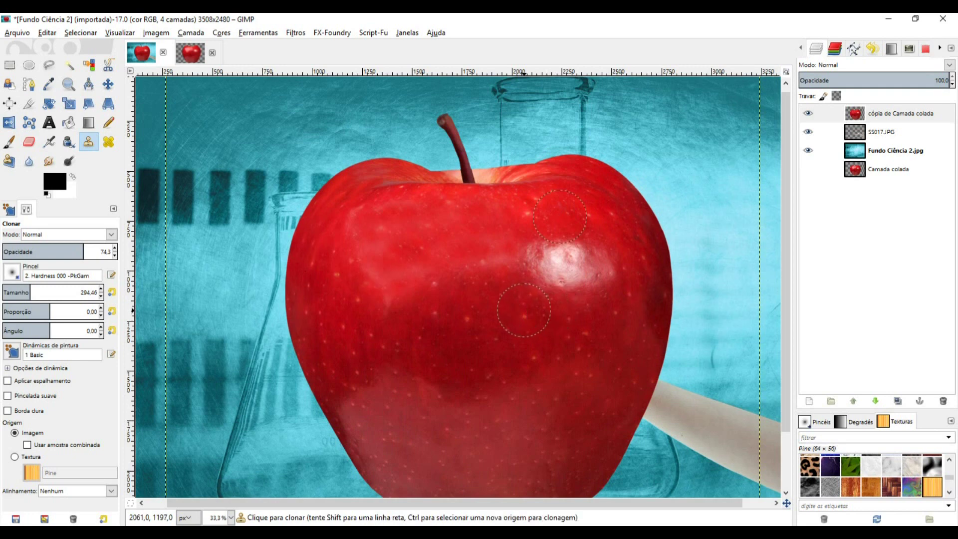
# Step: Clone darker red skin over the highlight on the apple's right side and undo the excess strokes to keep it subtle
pyautogui.keyDown('ctrl'); pyautogui.click(562, 298); pyautogui.keyUp('ctrl')
pyautogui.moveTo(582, 277)
pyautogui.mouseDown()
pyautogui.moveTo(563, 254)
pyautogui.moveTo(576, 252)
pyautogui.moveTo(565, 265)
pyautogui.moveTo(535, 251)
pyautogui.moveTo(560, 248)
pyautogui.moveTo(558, 262)
pyautogui.moveTo(585, 268)
pyautogui.moveTo(623, 331)
pyautogui.moveTo(588, 300)
pyautogui.moveTo(587, 284)
pyautogui.moveTo(620, 277)
pyautogui.mouseUp()
pyautogui.press('ctrl')
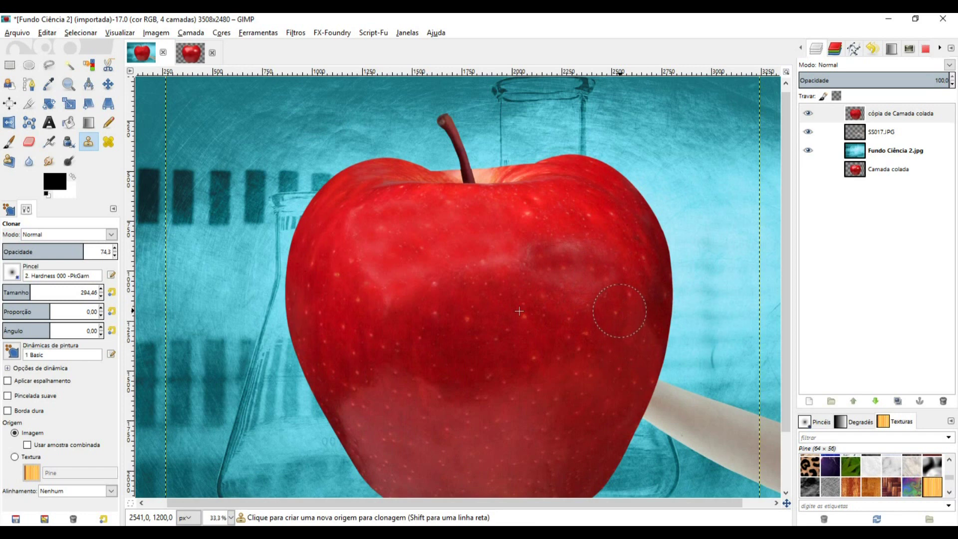
pyautogui.hotkey('ctrl', 'z')
pyautogui.hotkey('ctrl', 'z')
pyautogui.hotkey('ctrl', 'z')
pyautogui.hotkey('ctrl', 'z')
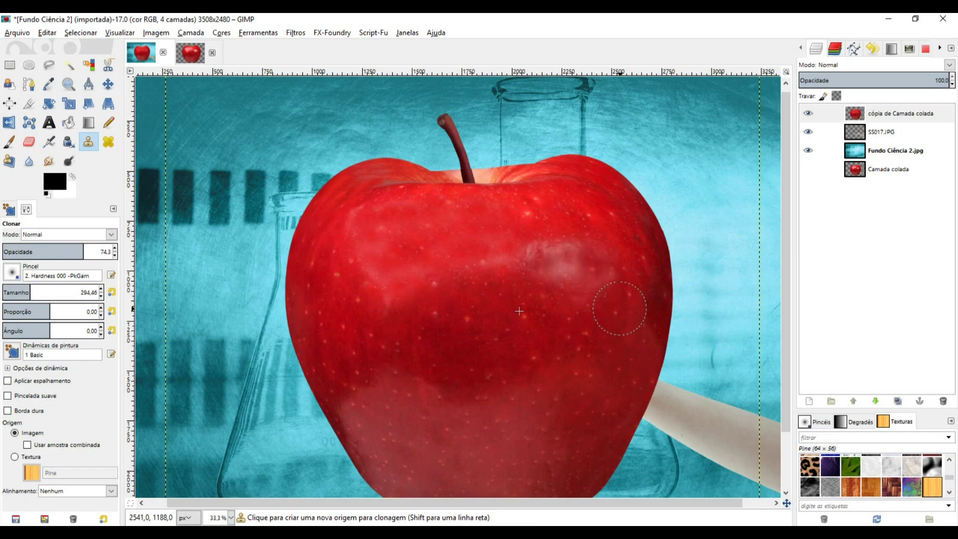
pyautogui.hotkey('ctrl', 'z')
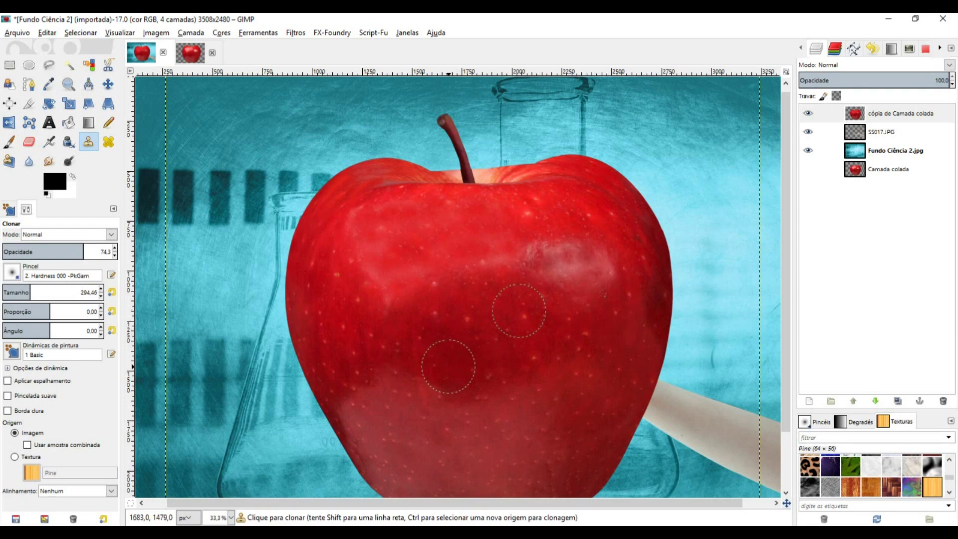
# Step: Apply Hue-Saturation to the cópia de Camada colada layer with the saturation set to -31
pyautogui.scroll(-3, 448, 367)
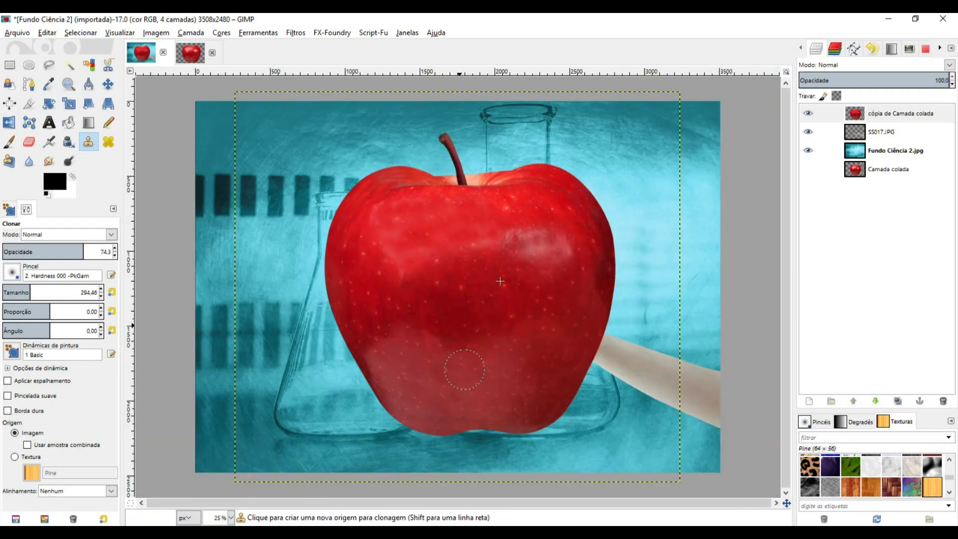
pyautogui.scroll(2, 464, 370)
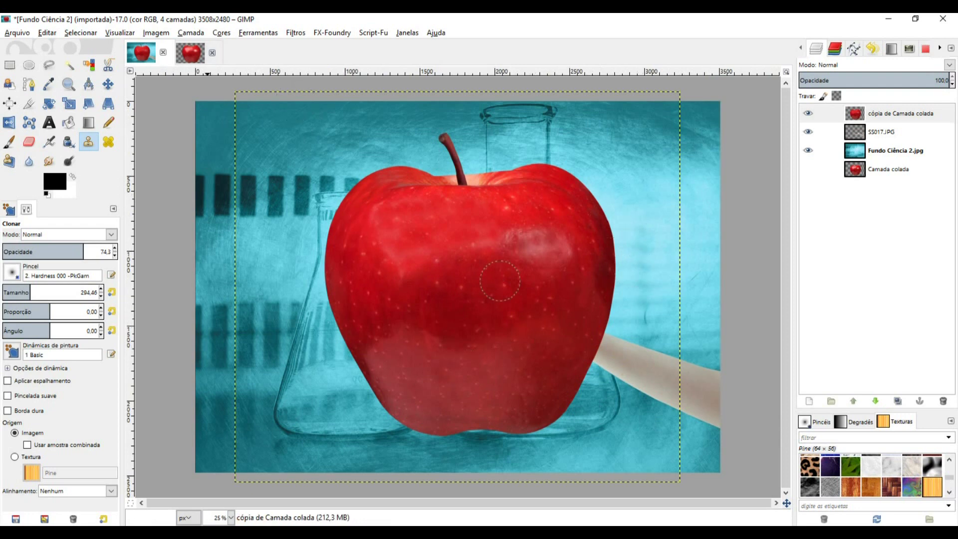
pyautogui.hotkey('alt', 'c')
pyautogui.press('Down')
pyautogui.press('Return')
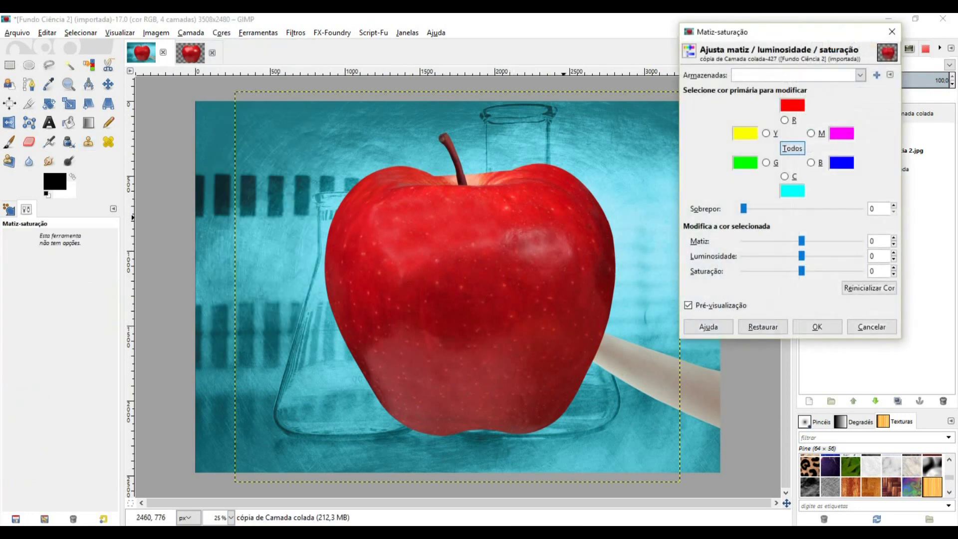
pyautogui.moveTo(801, 271); pyautogui.dragTo(793, 270)
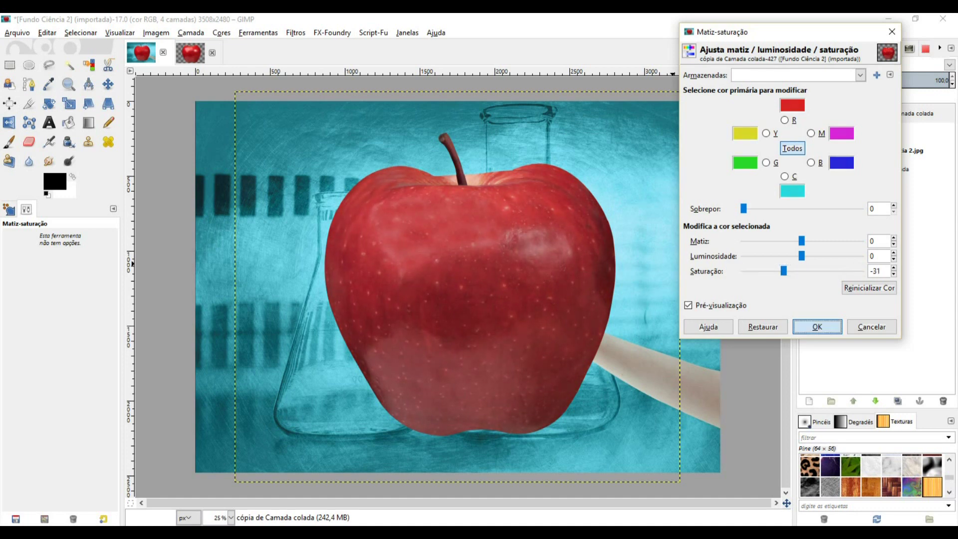
pyautogui.click(816, 326)
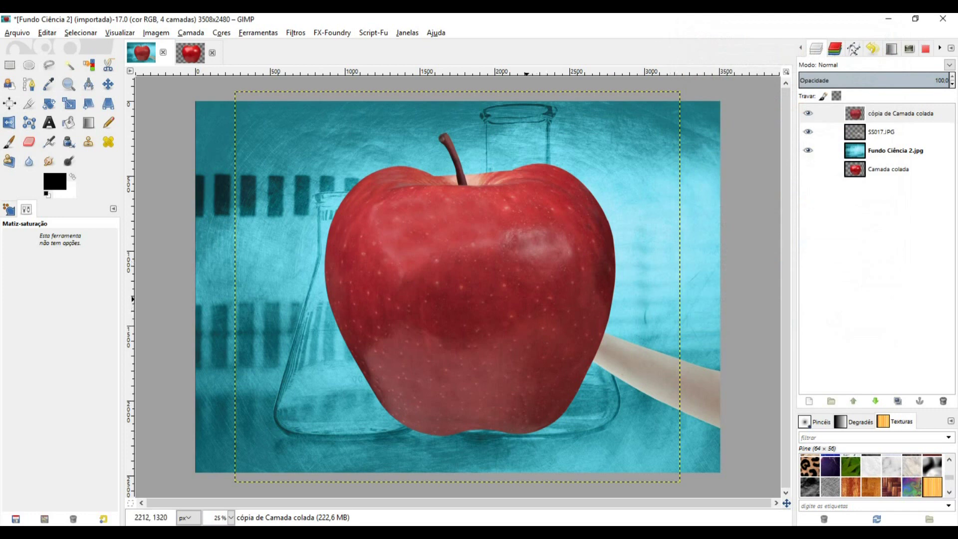
# Step: Scale the apple layer down proportionally to 977 × 856 px
pyautogui.press('-')
pyautogui.press('-')
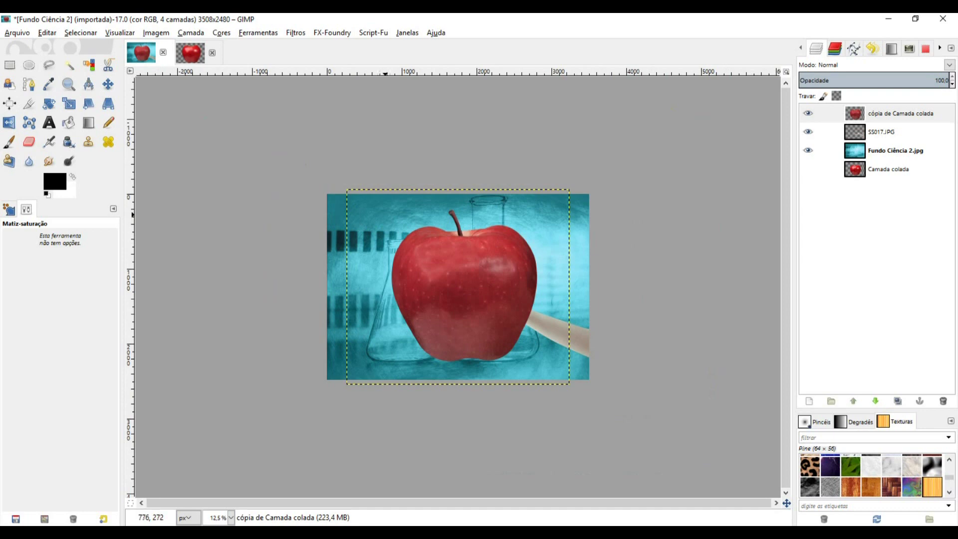
pyautogui.hotkey('shift', 's')
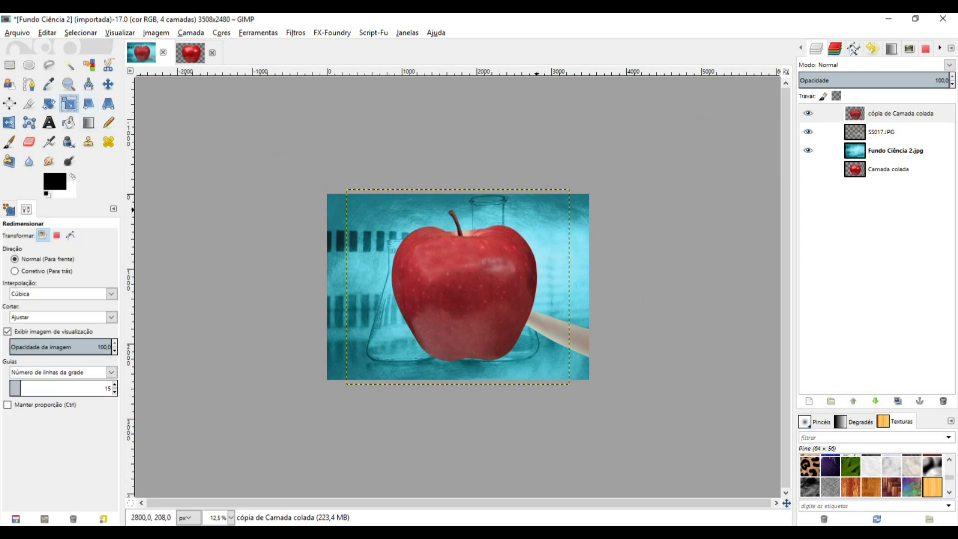
pyautogui.click(548, 205)
pyautogui.moveTo(549, 205); pyautogui.dragTo(397, 335)
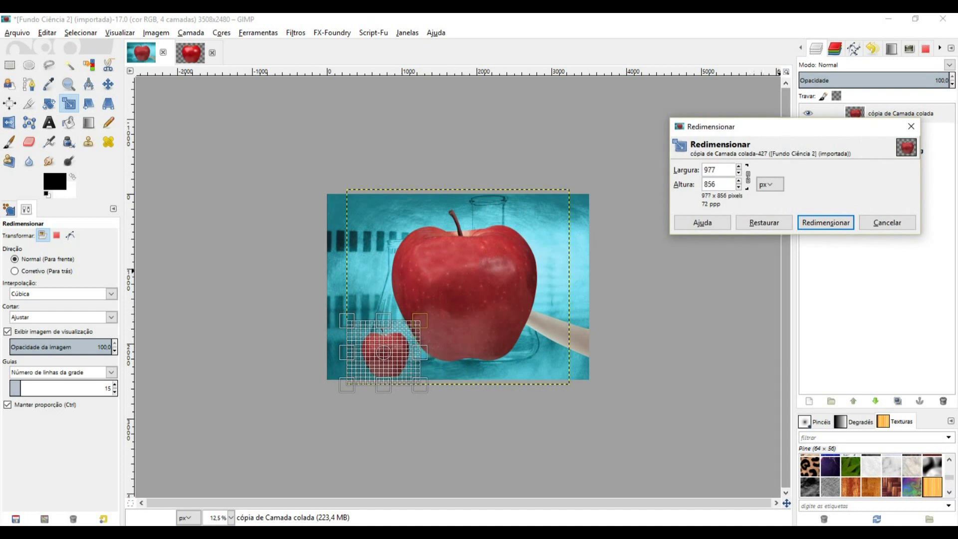
pyautogui.press('Return')
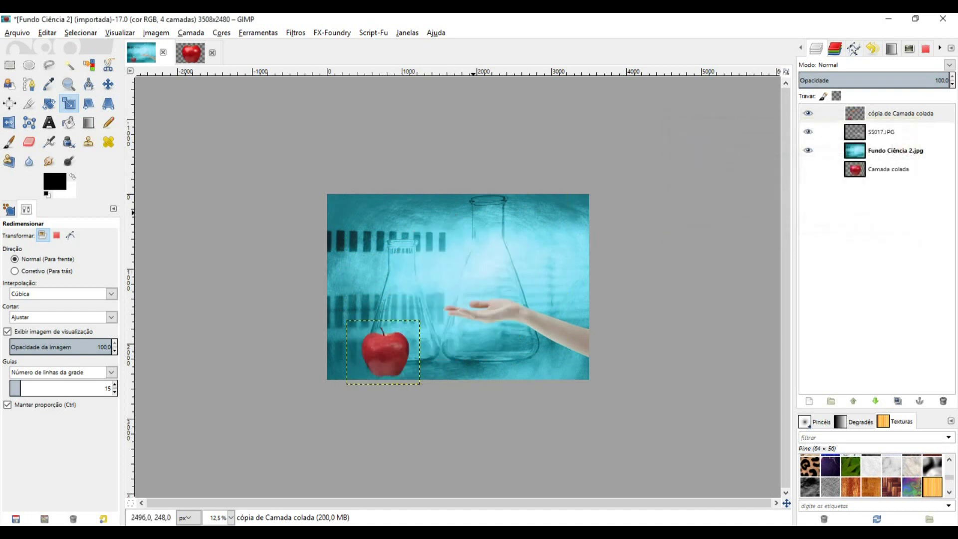
# Step: Move the scaled apple from the lower-left of the composition onto the open palm
pyautogui.click(107, 84)
pyautogui.moveTo(372, 344); pyautogui.dragTo(487, 299)
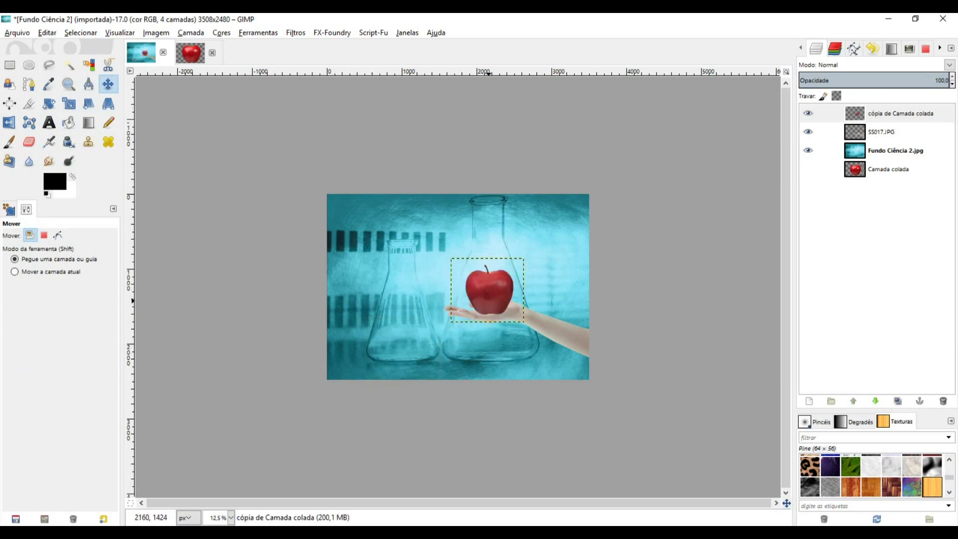
pyautogui.scroll(3, 488, 299)
pyautogui.moveTo(527, 323); pyautogui.dragTo(482, 291)
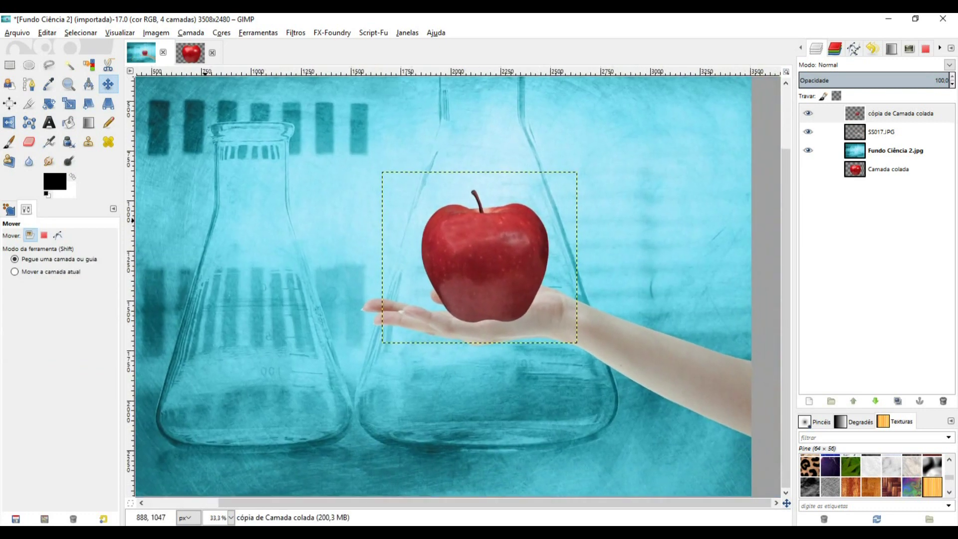
# Step: Scale the apple layer proportionally to 813 × 712 px and again to 790 × 691 px
pyautogui.click(69, 103)
pyautogui.moveTo(577, 173); pyautogui.dragTo(539, 201)
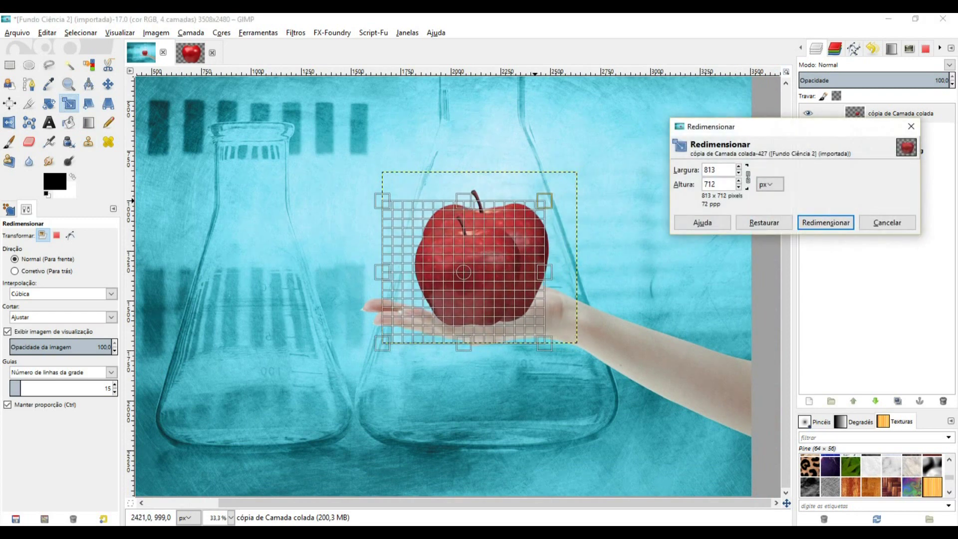
pyautogui.click(825, 222)
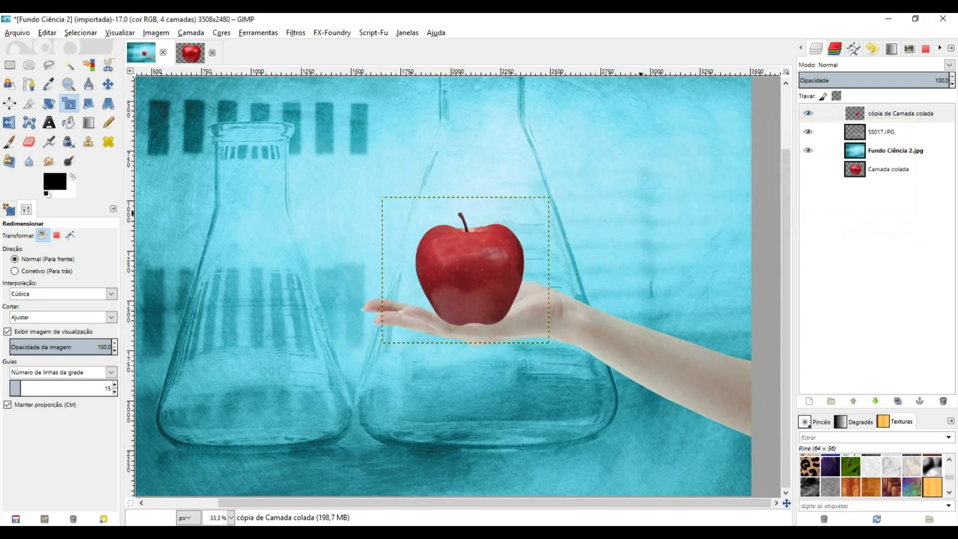
pyautogui.moveTo(536, 205); pyautogui.dragTo(527, 213)
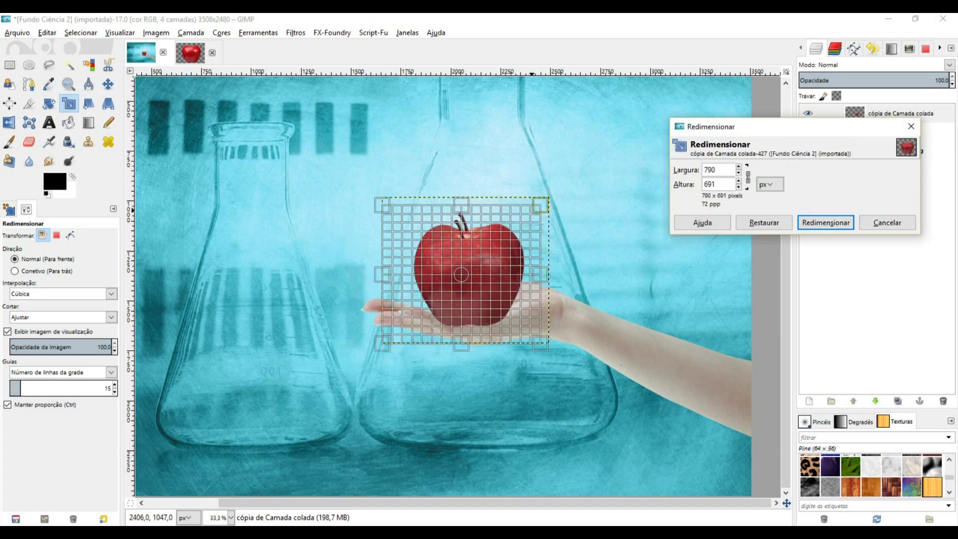
pyautogui.click(826, 222)
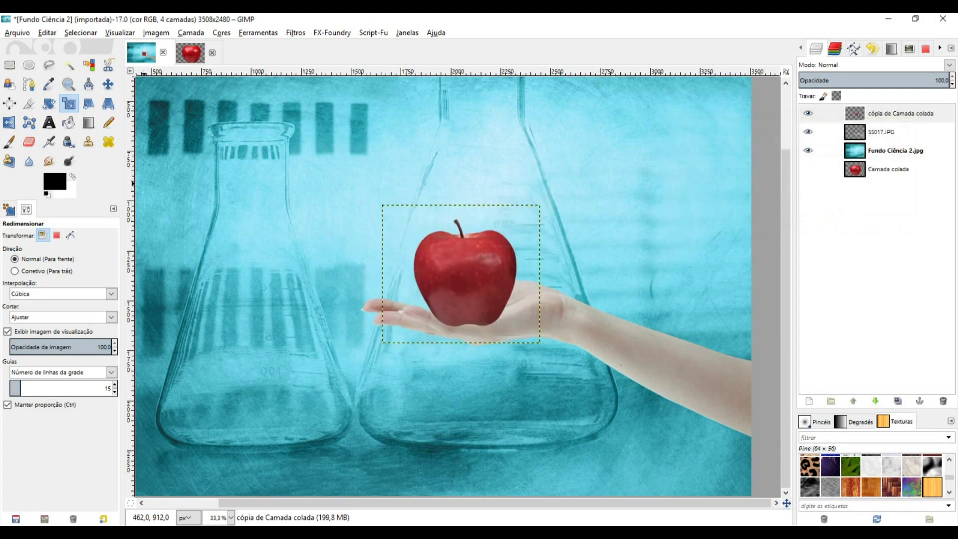
# Step: Reposition the apple layer so it sits slightly further right with its base resting in the palm
pyautogui.press('-')
pyautogui.press('-')
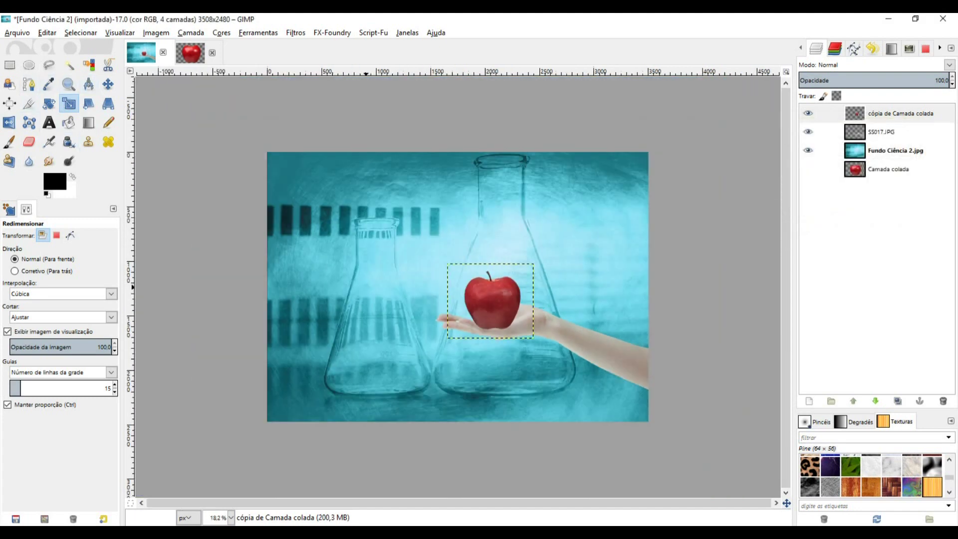
pyautogui.press('+')
pyautogui.press('+')
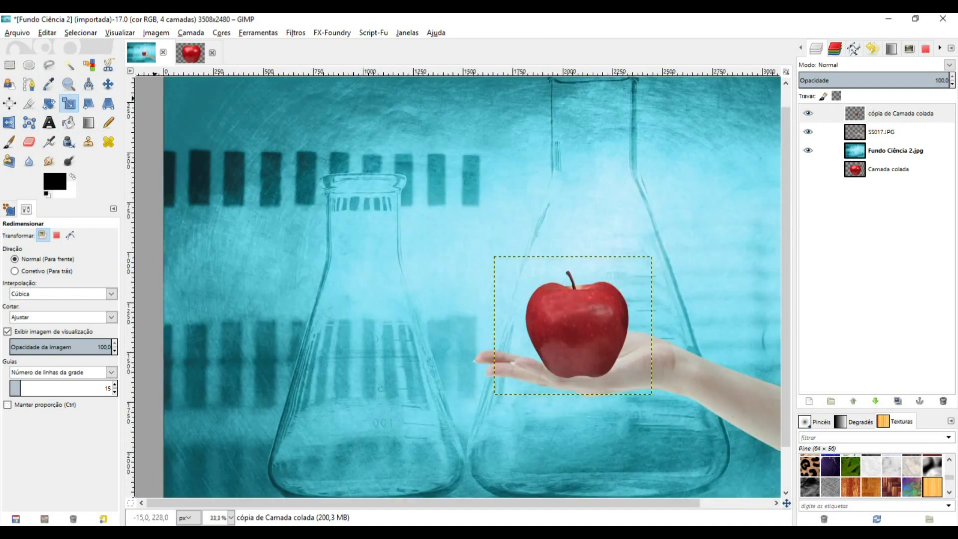
pyautogui.press('m')
pyautogui.moveTo(572, 325); pyautogui.dragTo(582, 313)
pyautogui.click(57, 235)
pyautogui.press('+')
pyautogui.press('+')
pyautogui.press('+')
pyautogui.click(30, 235)
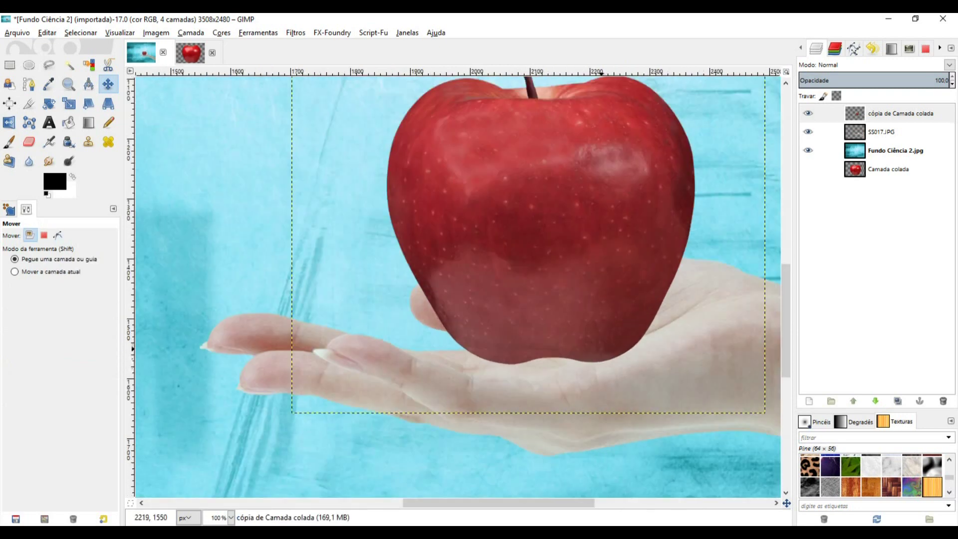
pyautogui.moveTo(528, 207); pyautogui.dragTo(530, 218)
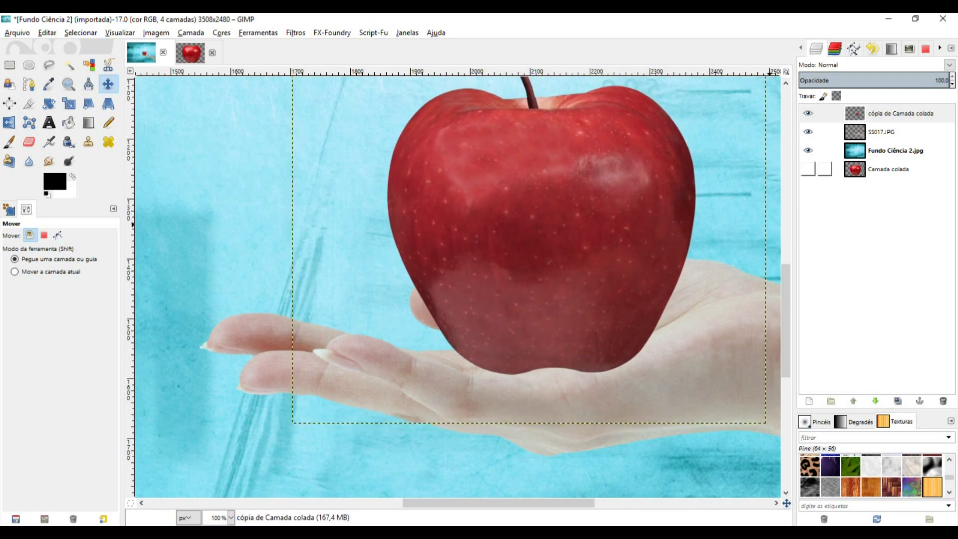
# Step: Hide the cópia de Camada colada layer and activate the SS017.JPG hand layer with the Paths tool
pyautogui.click(808, 113)
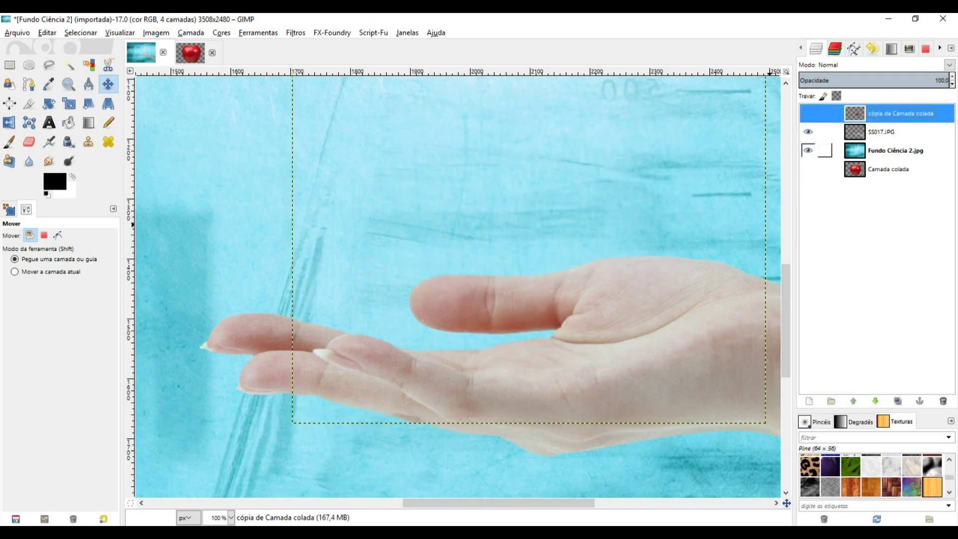
pyautogui.click(881, 132)
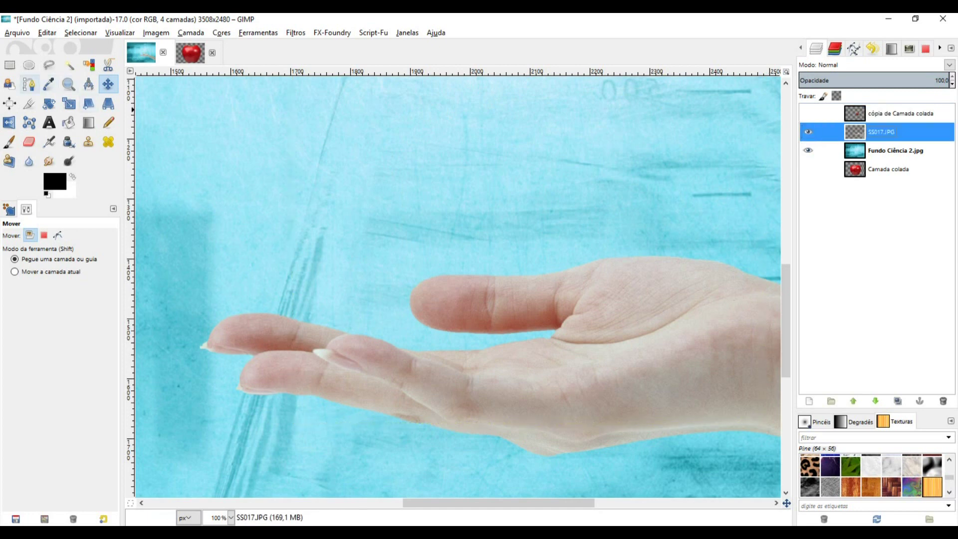
pyautogui.press('b')
pyautogui.keyDown('ctrl'); pyautogui.scroll(2, 655, 374); pyautogui.keyUp('ctrl')
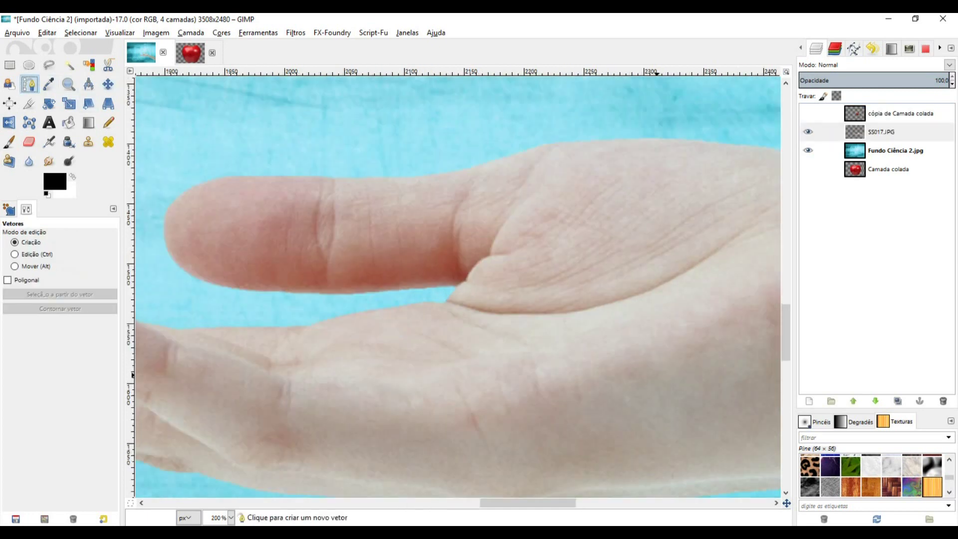
pyautogui.keyDown('ctrl'); pyautogui.scroll(-1, 657, 374); pyautogui.keyUp('ctrl')
pyautogui.moveTo(660, 372); pyautogui.dragTo(609, 337)
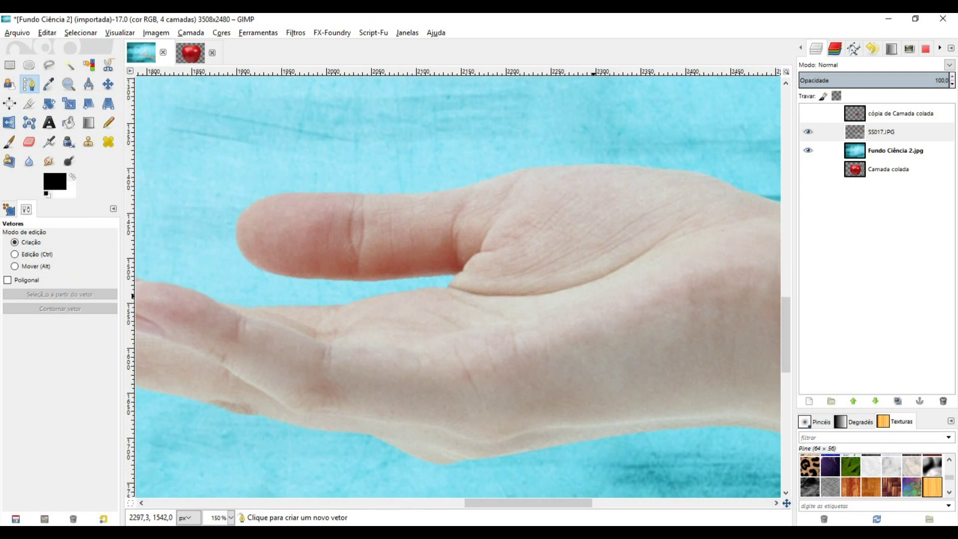
# Step: Trace closely spaced path anchors across the palm from just below the thumb crease toward the fingers
pyautogui.click(604, 291)
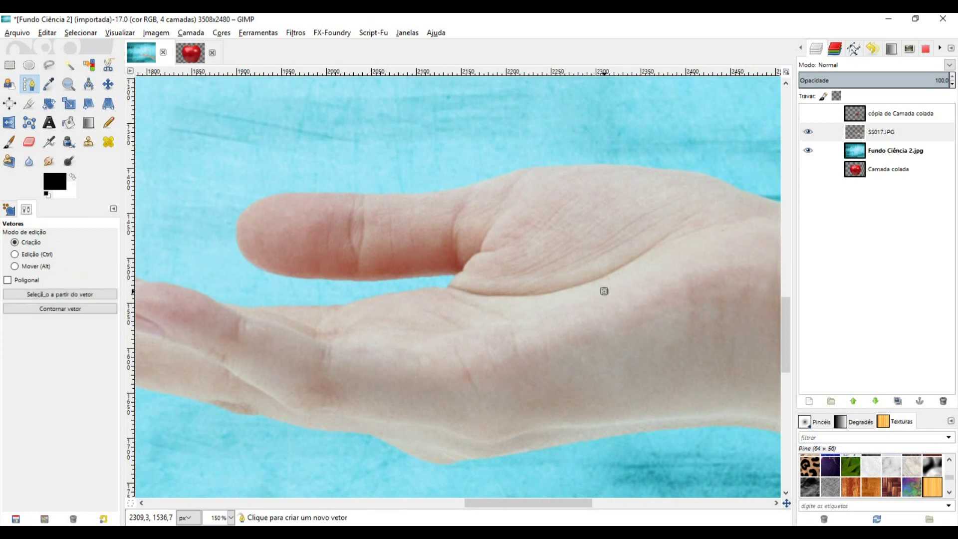
pyautogui.moveTo(587, 297); pyautogui.dragTo(572, 302)
pyautogui.click(562, 307)
pyautogui.click(555, 311)
pyautogui.click(545, 314)
pyautogui.click(532, 317)
pyautogui.click(521, 322)
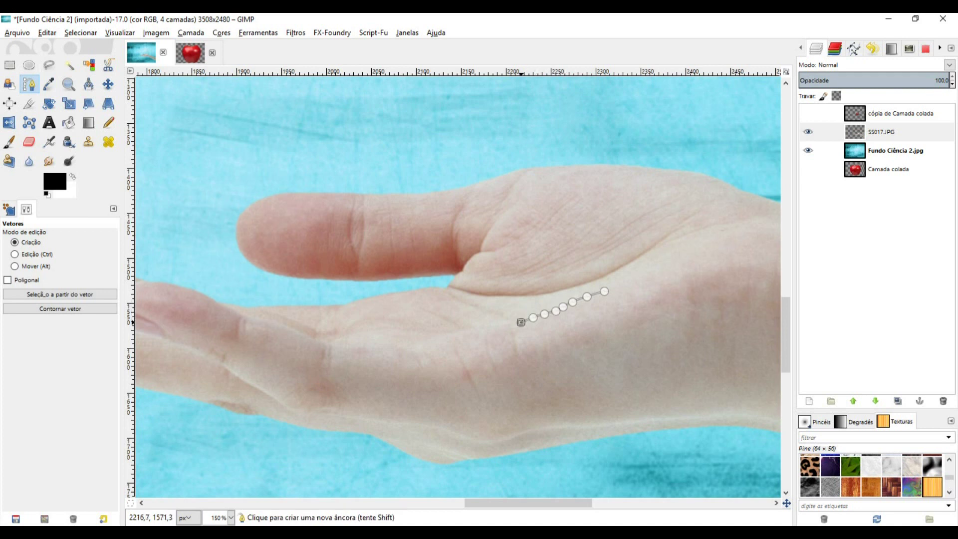
pyautogui.click(511, 324)
pyautogui.click(502, 324)
pyautogui.click(493, 325)
pyautogui.click(485, 325)
pyautogui.click(473, 327)
pyautogui.click(465, 329)
pyautogui.click(454, 330)
pyautogui.click(444, 331)
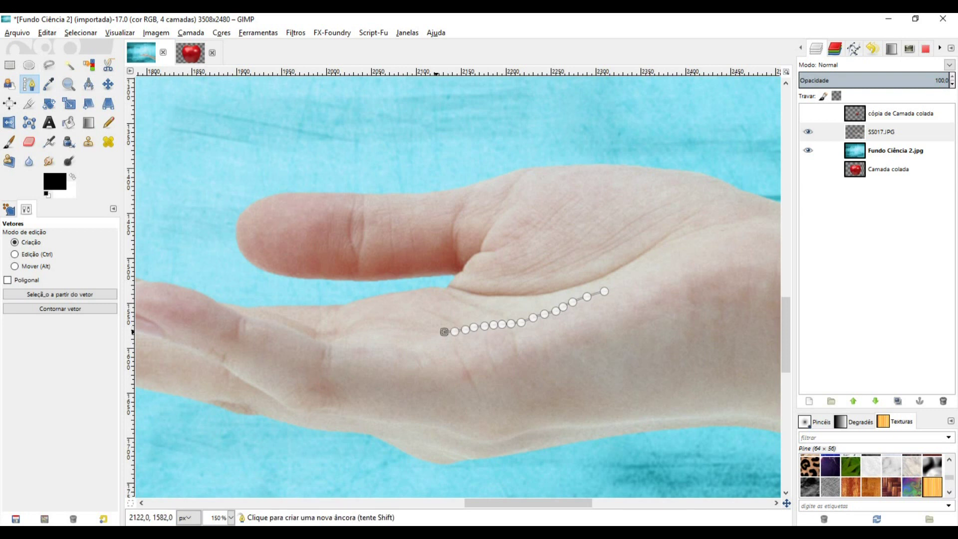
# Step: Extend the path around the lower palm and beneath the hand, bringing it back up near its starting anchor
pyautogui.click(432, 332)
pyautogui.click(408, 332)
pyautogui.click(367, 340)
pyautogui.click(338, 365)
pyautogui.click(320, 411)
pyautogui.click(367, 457)
pyautogui.moveTo(438, 470); pyautogui.dragTo(502, 474)
pyautogui.click(577, 455)
pyautogui.click(664, 385)
pyautogui.click(656, 336)
pyautogui.click(626, 309)
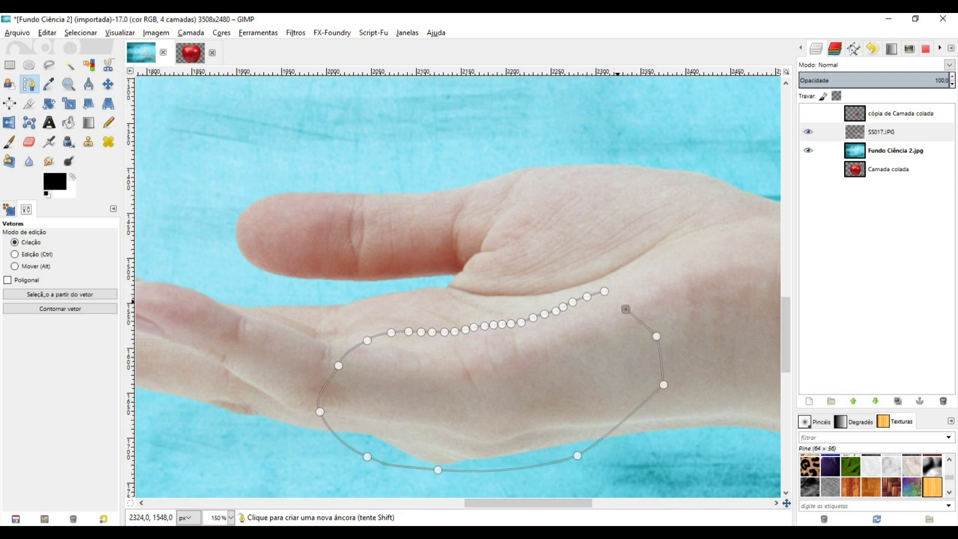
# Step: Create a selection from the closed palm path and show the cópia de Camada colada layer
pyautogui.click(60, 293)
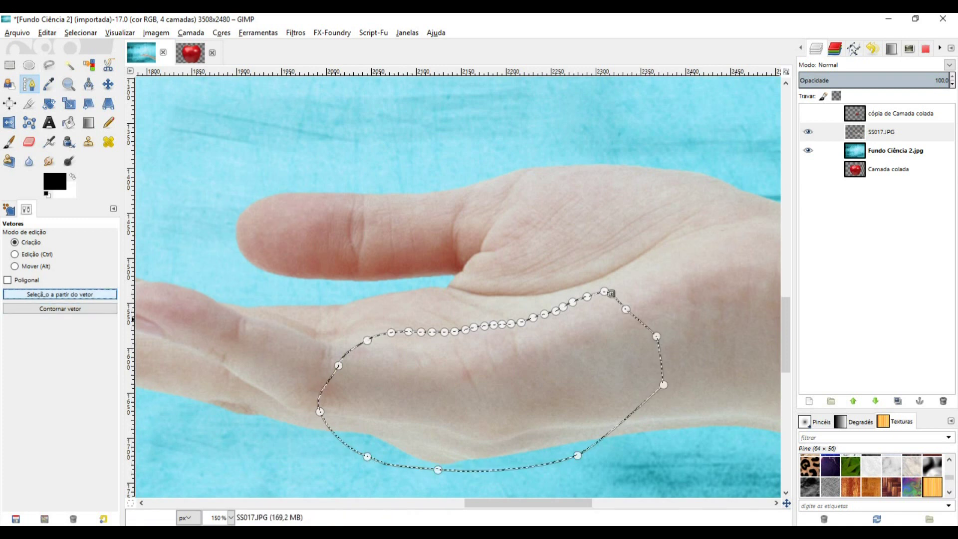
pyautogui.click(808, 113)
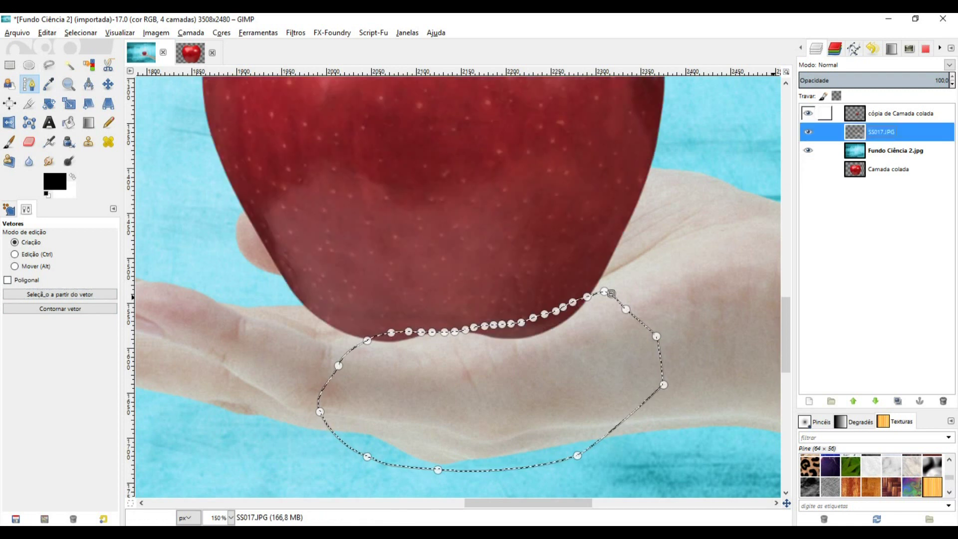
# Step: Add a white, fully opaque layer mask to the cópia de Camada colada layer
pyautogui.click(878, 113)
pyautogui.rightClick(878, 113)
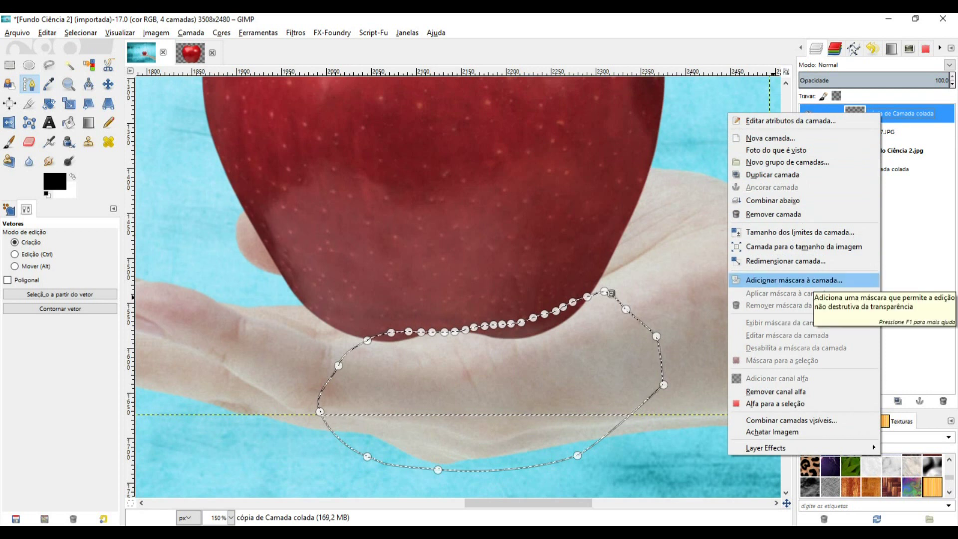
pyautogui.click(808, 280)
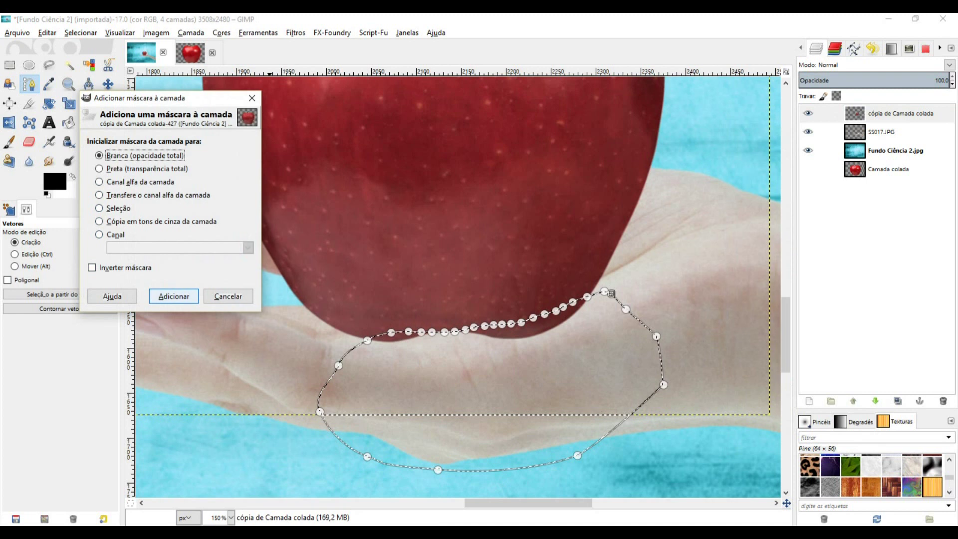
pyautogui.press('Return')
# Step: Paint black at 100% brush opacity inside the palm selection on the mask to hide the apple's base, and clear the selection
pyautogui.press('p')
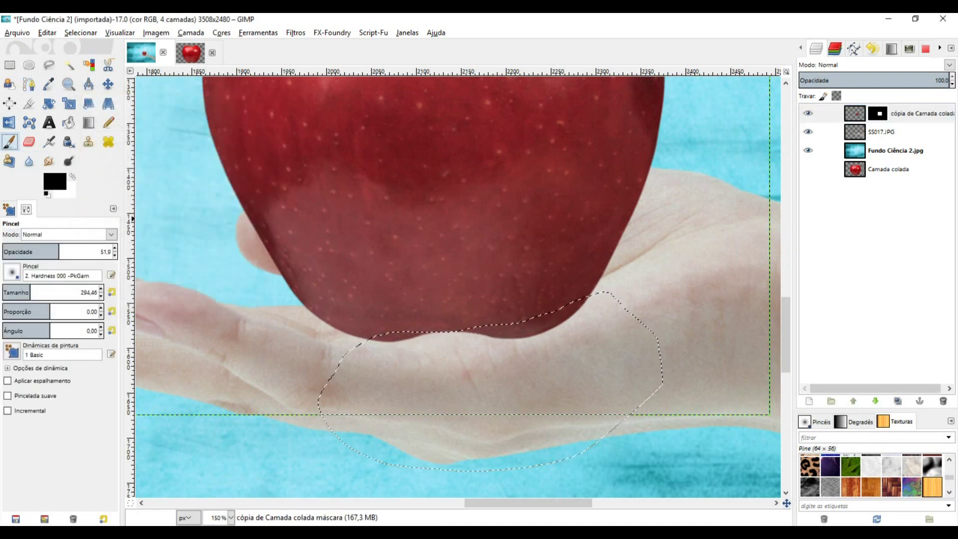
pyautogui.moveTo(59, 252); pyautogui.dragTo(116, 252)
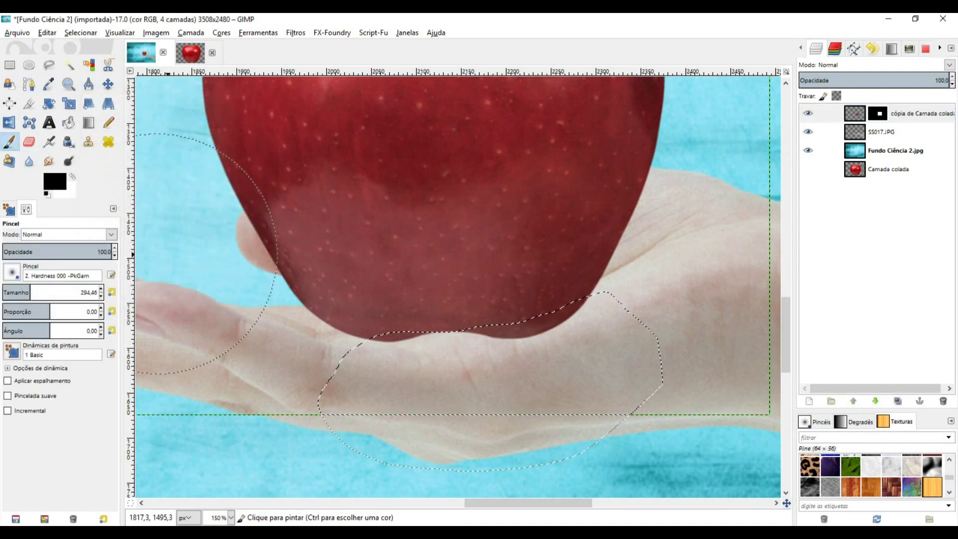
pyautogui.moveTo(641, 339)
pyautogui.mouseDown()
pyautogui.moveTo(528, 377)
pyautogui.moveTo(588, 363)
pyautogui.moveTo(588, 376)
pyautogui.moveTo(398, 392)
pyautogui.moveTo(524, 382)
pyautogui.moveTo(353, 419)
pyautogui.moveTo(306, 414)
pyautogui.moveTo(421, 407)
pyautogui.moveTo(568, 357)
pyautogui.mouseUp()
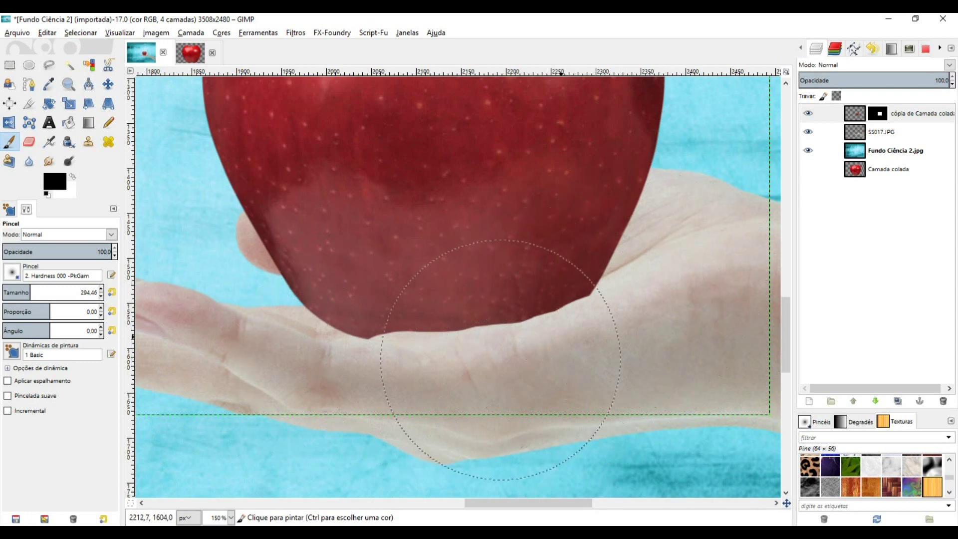
pyautogui.hotkey('ctrl', 't')
pyautogui.click(854, 113)
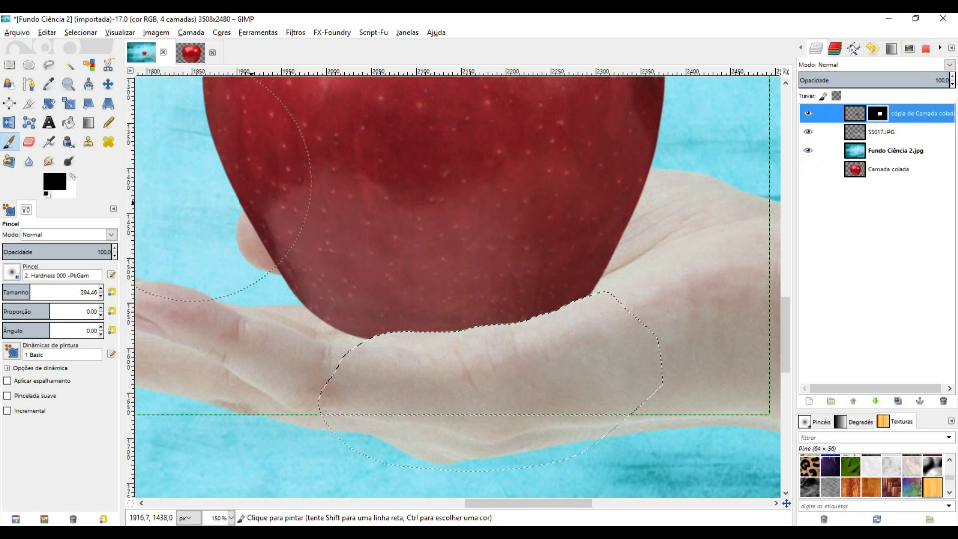
pyautogui.click(80, 33)
pyautogui.click(86, 60)
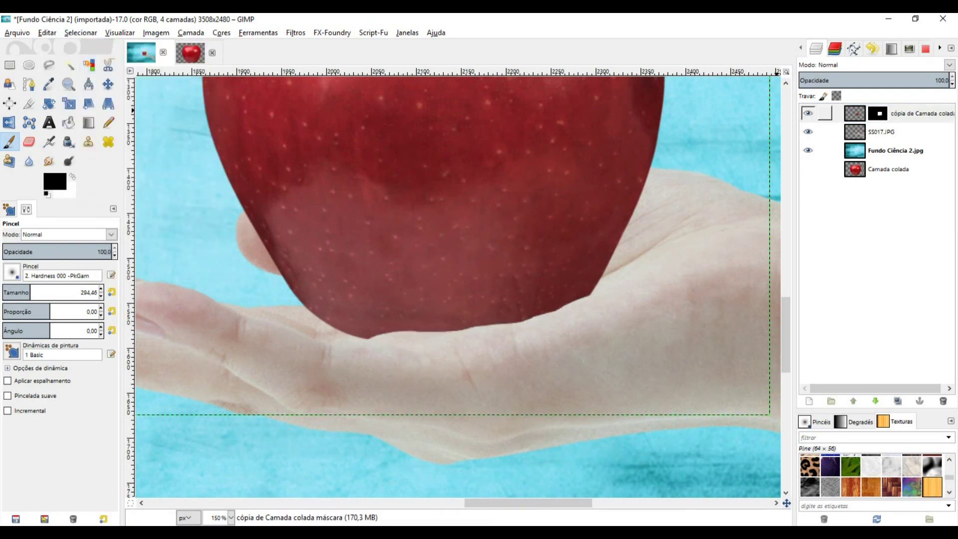
# Step: Try a 7 px Gaussian blur on the apple layer's mask
pyautogui.click(878, 114)
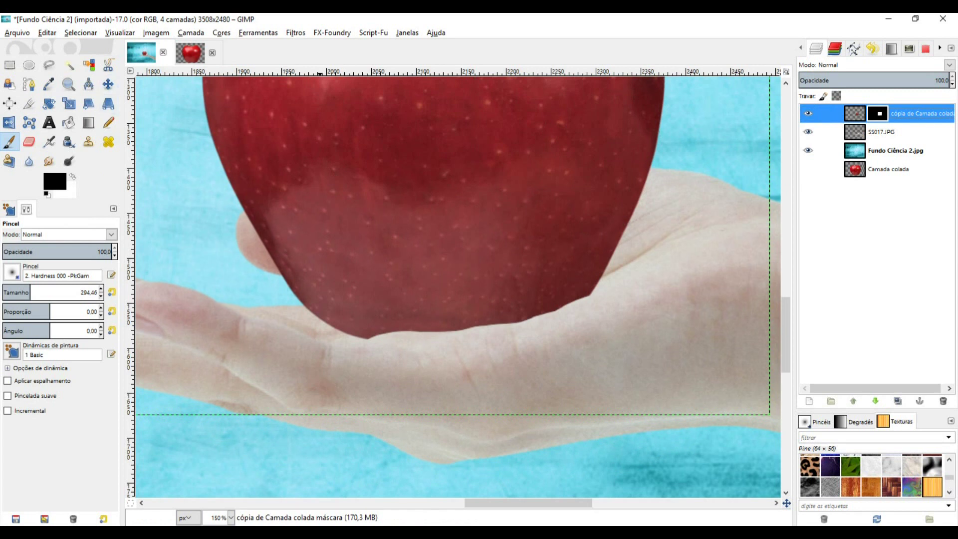
pyautogui.moveTo(18, 290); pyautogui.dragTo(3, 289)
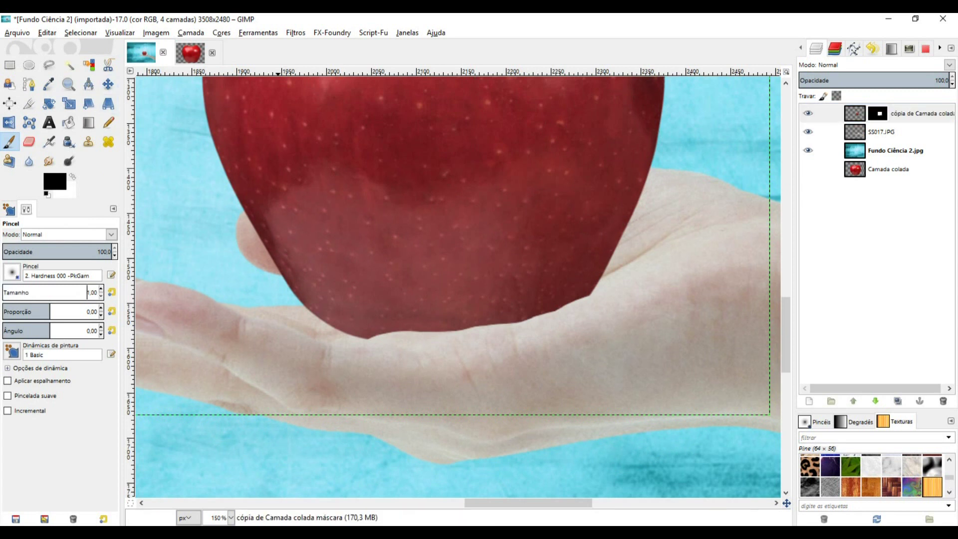
pyautogui.click(296, 32)
pyautogui.moveTo(314, 101)
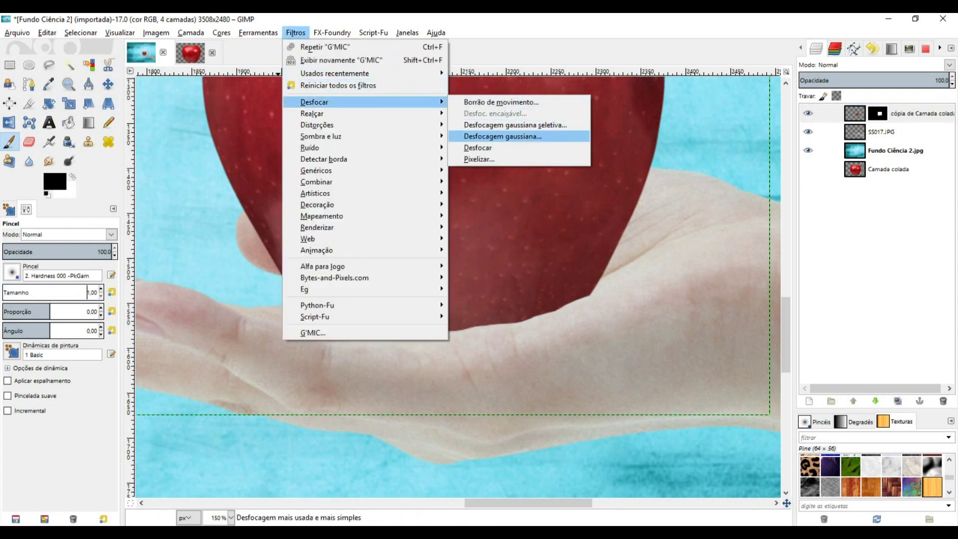
pyautogui.click(514, 136)
pyautogui.moveTo(506, 310); pyautogui.dragTo(531, 350)
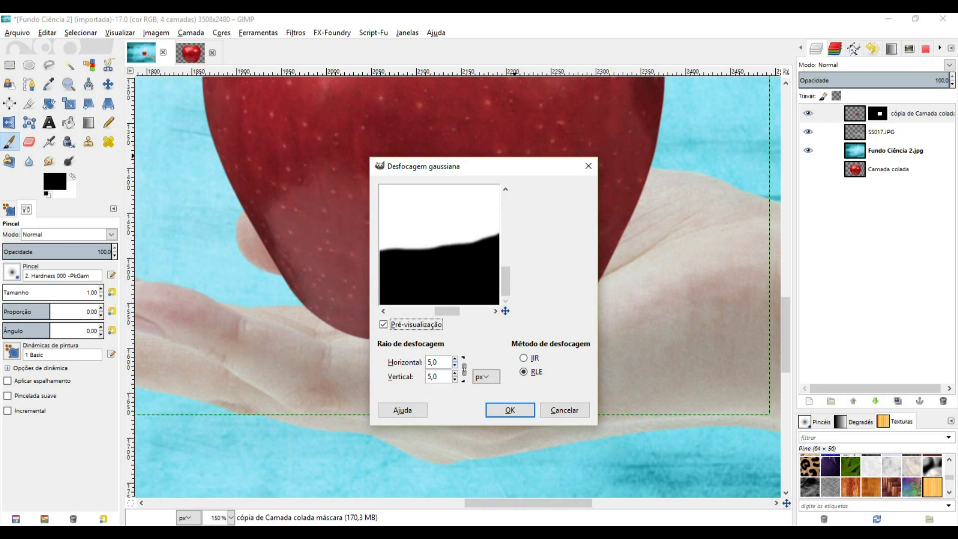
pyautogui.press('Tab')
pyautogui.press('Up')
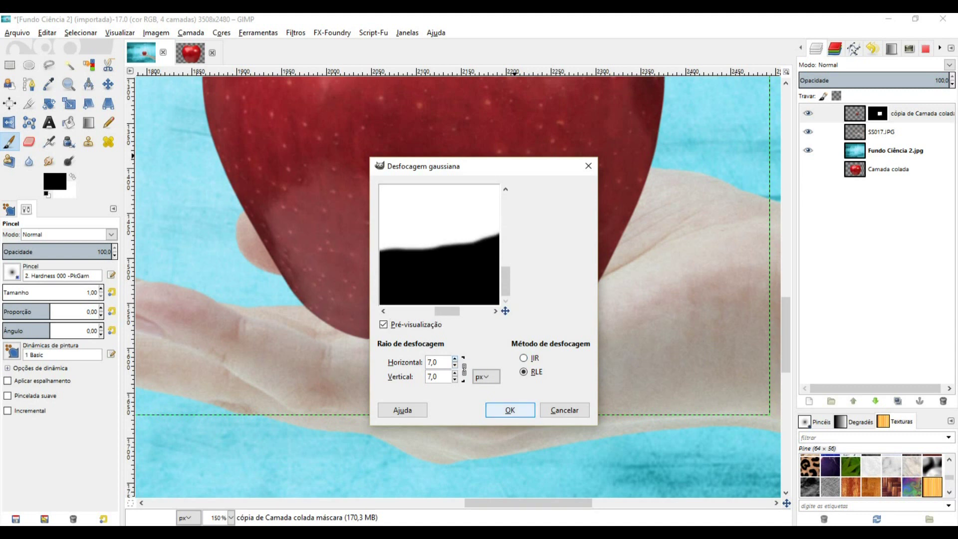
pyautogui.click(501, 407)
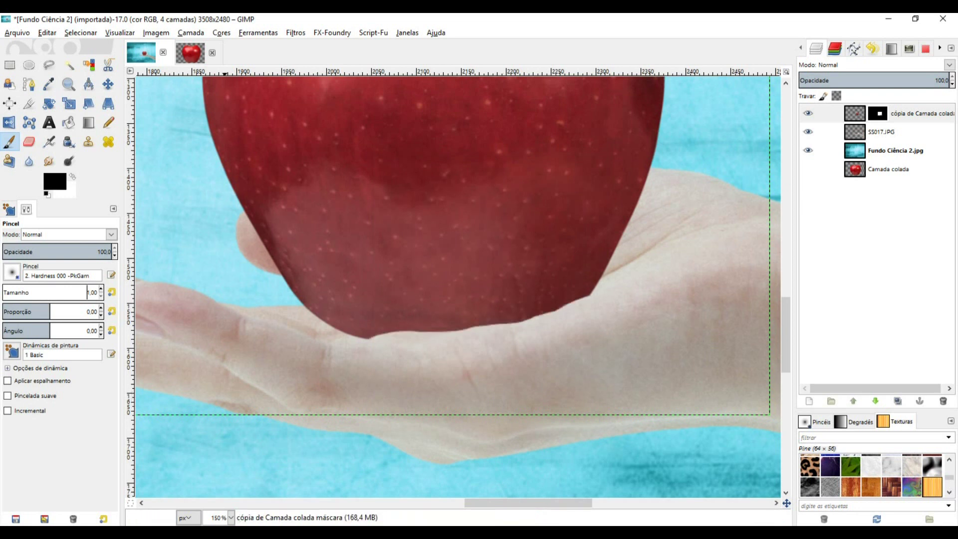
# Step: Soften the apple layer's mask with a Gaussian blur of 2 px horizontally and vertically
pyautogui.hotkey('alt', 'r')
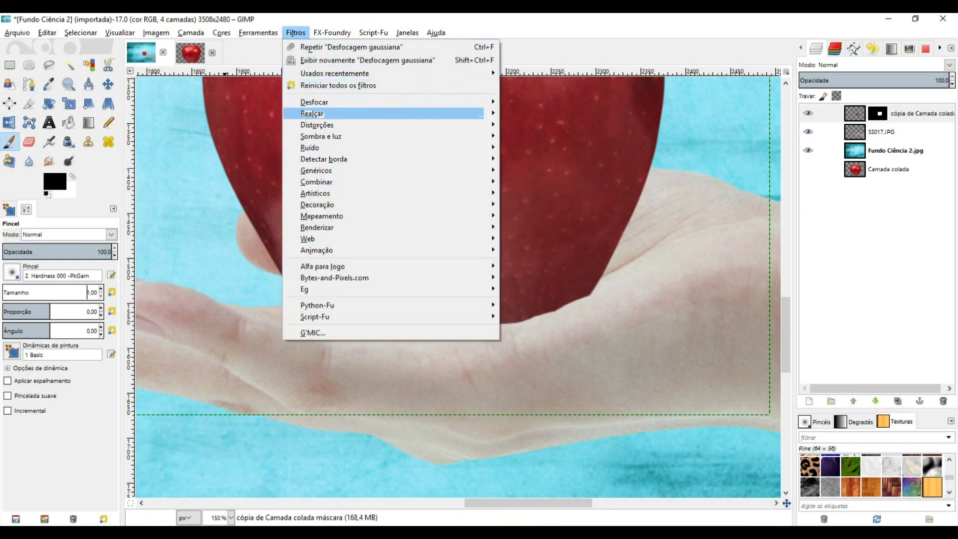
pyautogui.press('Right')
pyautogui.press('Down')
pyautogui.press('Down')
pyautogui.press('Return')
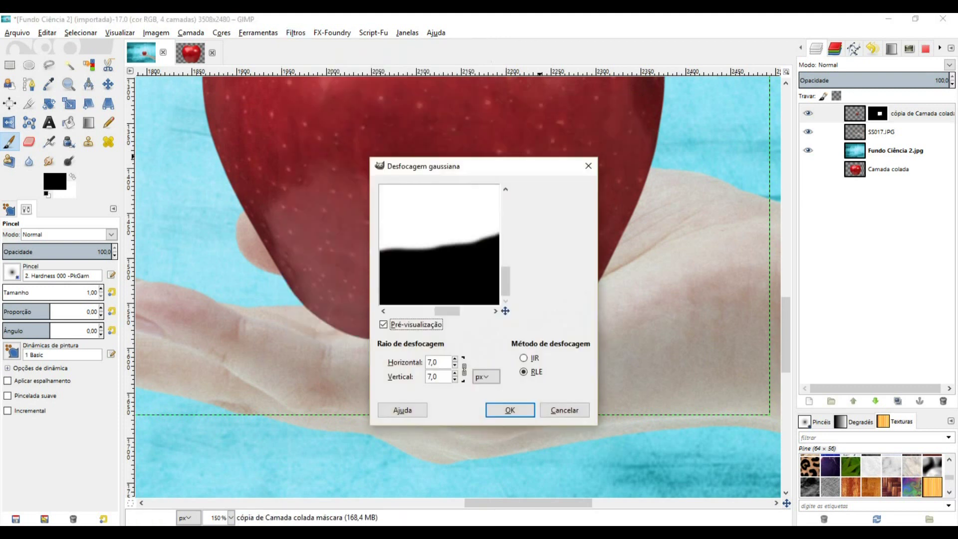
pyautogui.press('Tab')
pyautogui.press('Down')
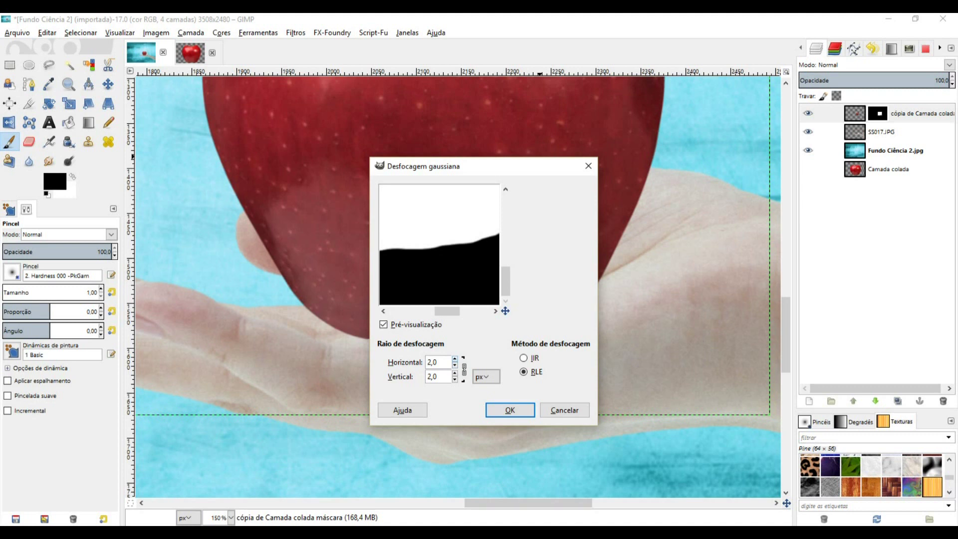
pyautogui.press('Return')
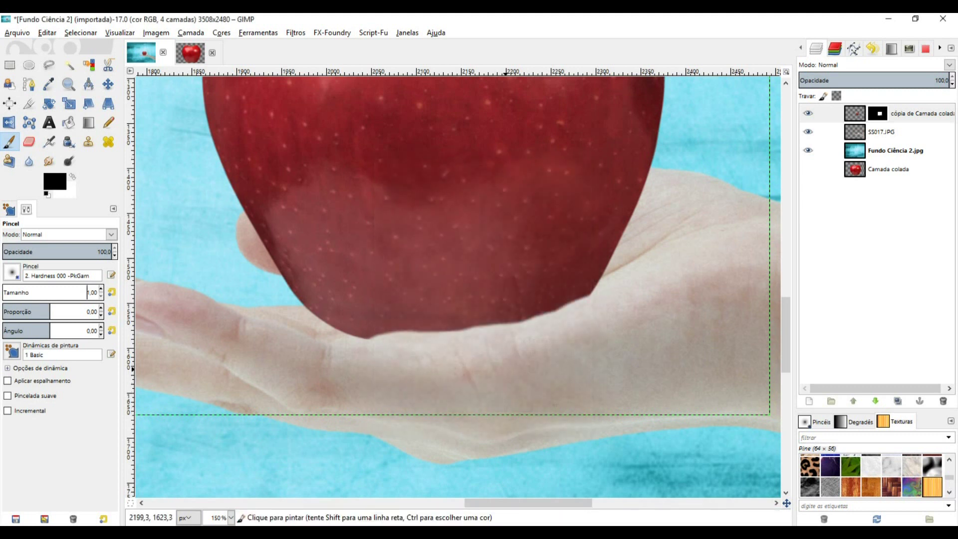
# Step: Examine the transition between the apple's base and the palm, both close up and in the whole composite
pyautogui.scroll(-2, 509, 365)
pyautogui.scroll(2, 510, 365)
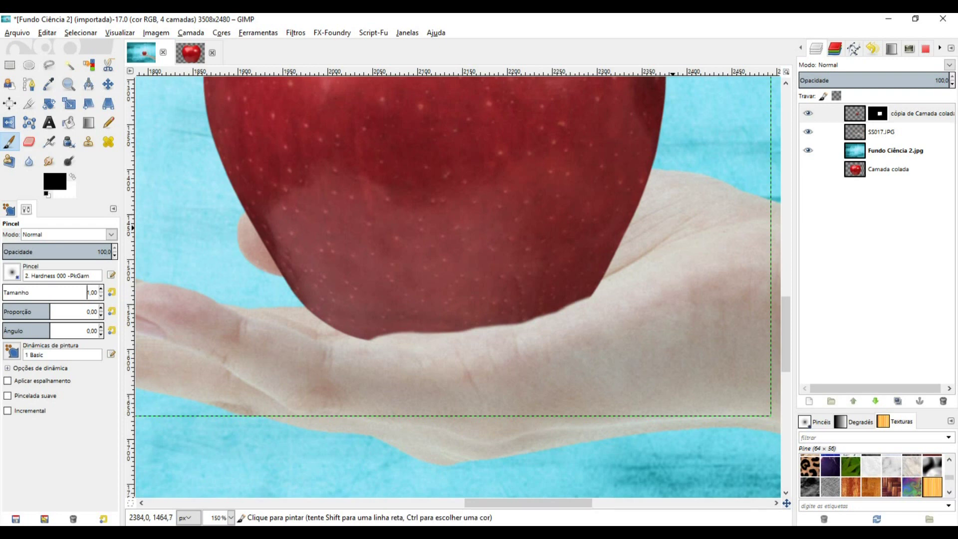
pyautogui.scroll(-3, 672, 227)
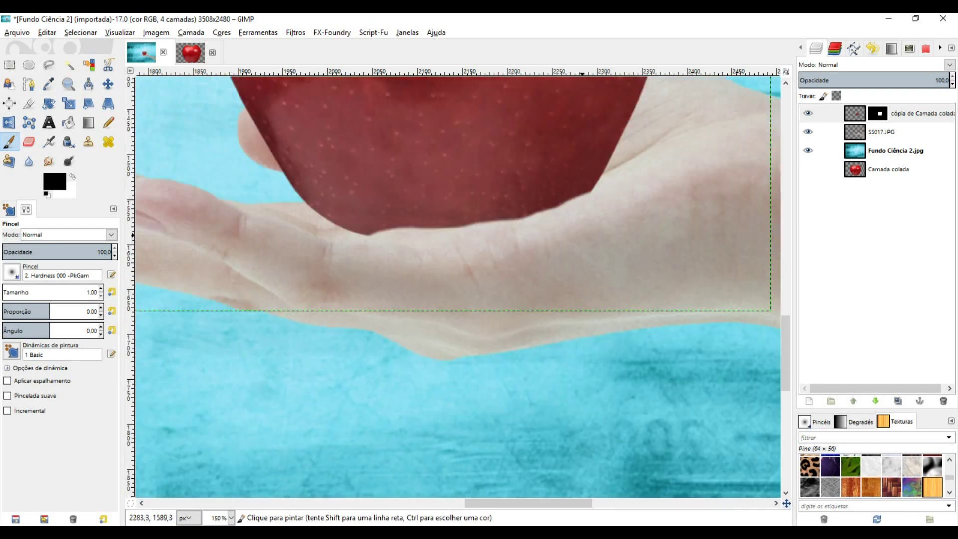
pyautogui.scroll(-4, 565, 270)
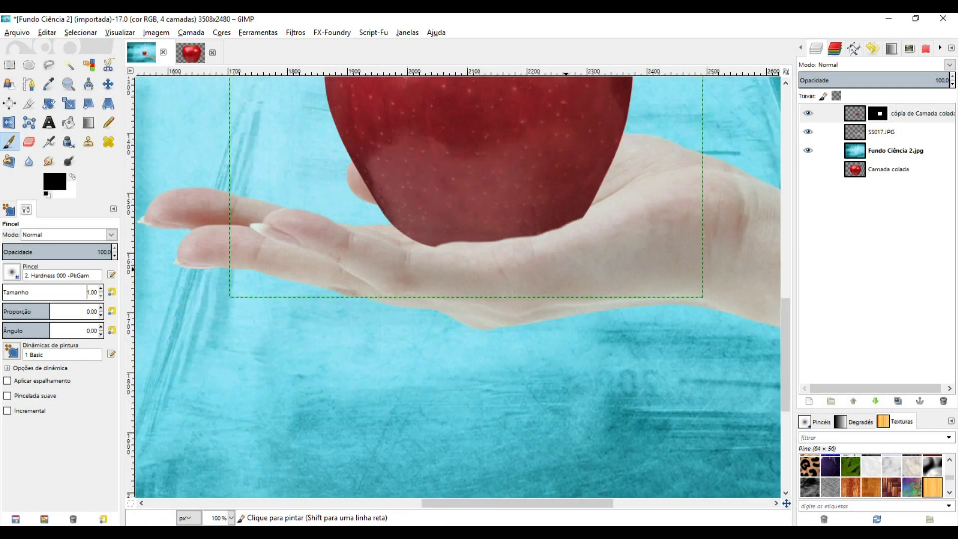
pyautogui.scroll(-1, 566, 270)
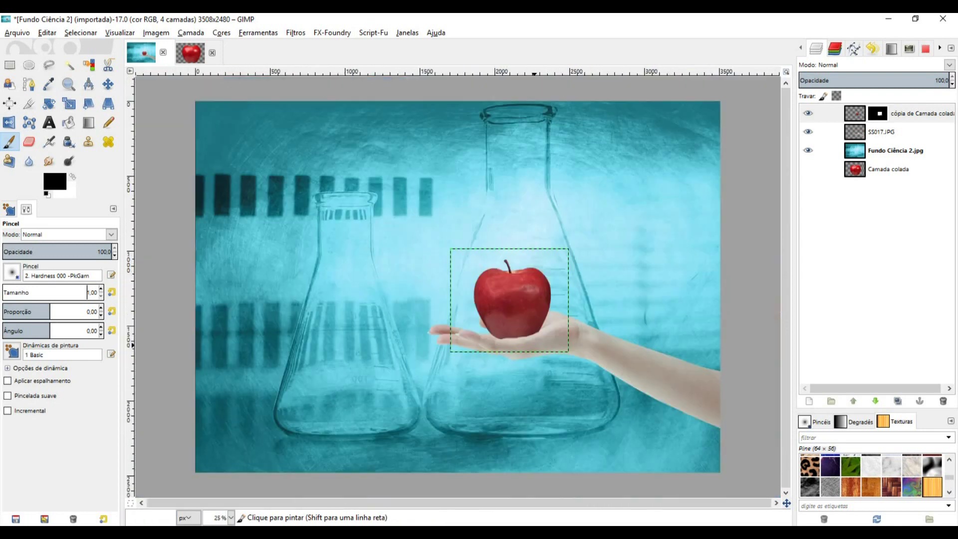
pyautogui.scroll(2, 528, 314)
pyautogui.scroll(2, 533, 315)
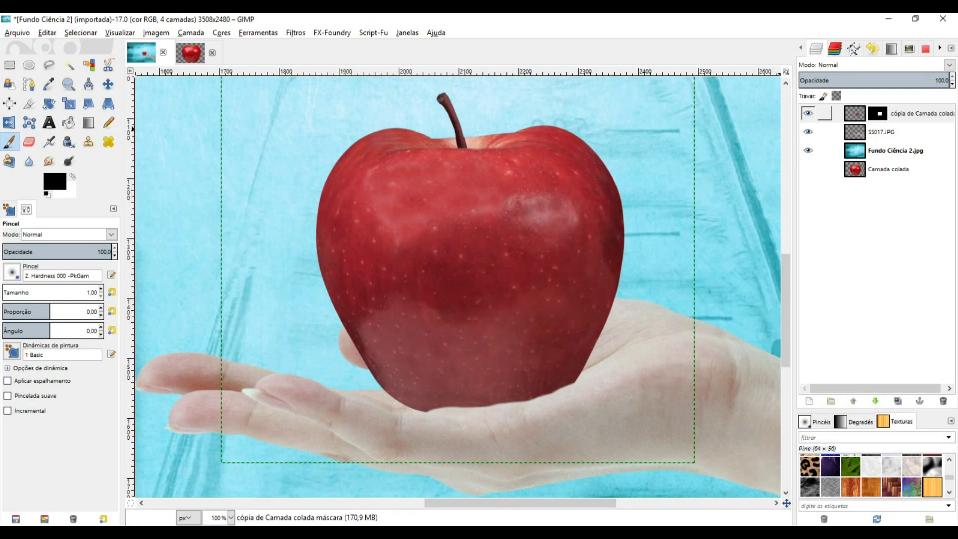
# Step: Duplicate the masked apple layer, hide the original, and apply the layer mask on the duplicate
pyautogui.click(854, 113)
pyautogui.click(897, 401)
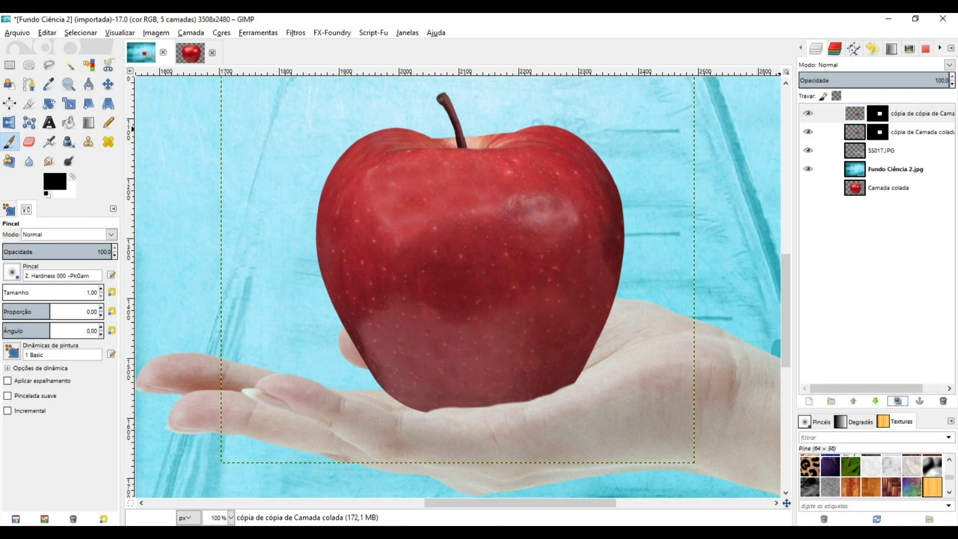
pyautogui.click(877, 113)
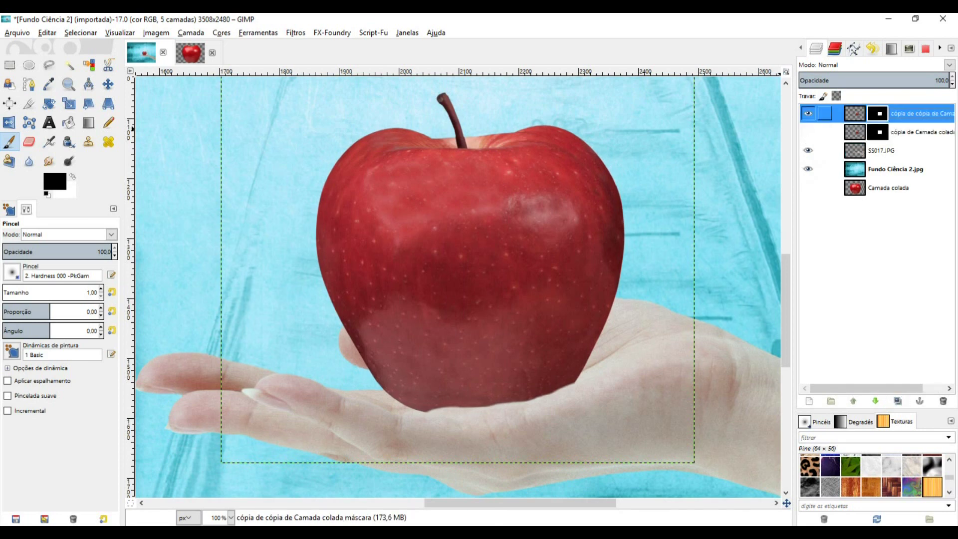
pyautogui.rightClick(878, 117)
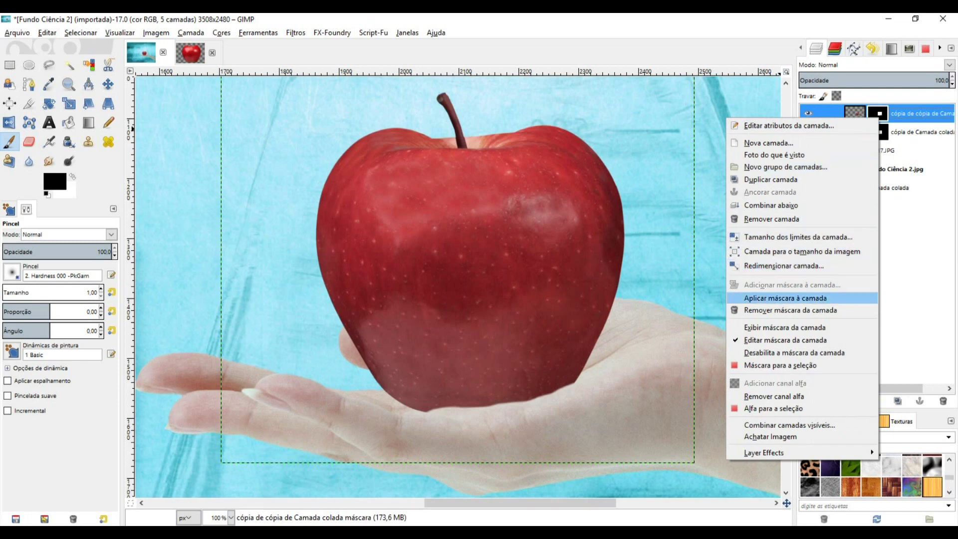
pyautogui.click(785, 298)
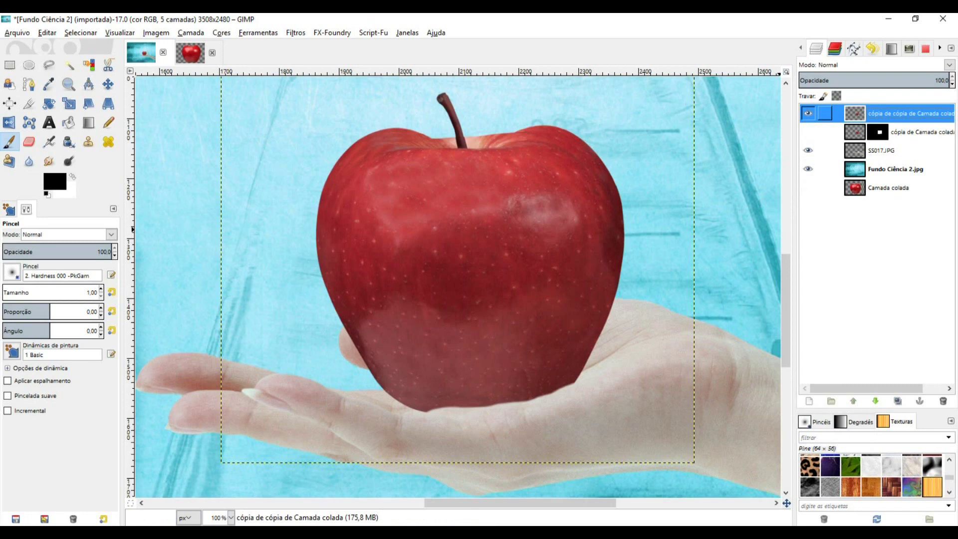
# Step: Select the duplicated apple's shape from its alpha channel and add a transparent 3508 x 2480 px layer named Camada
pyautogui.rightClick(856, 114)
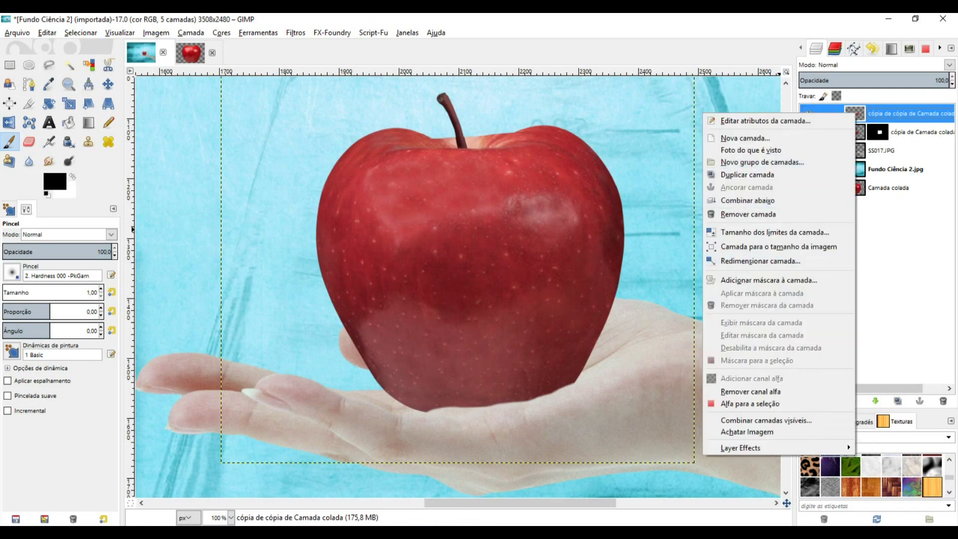
pyautogui.click(750, 403)
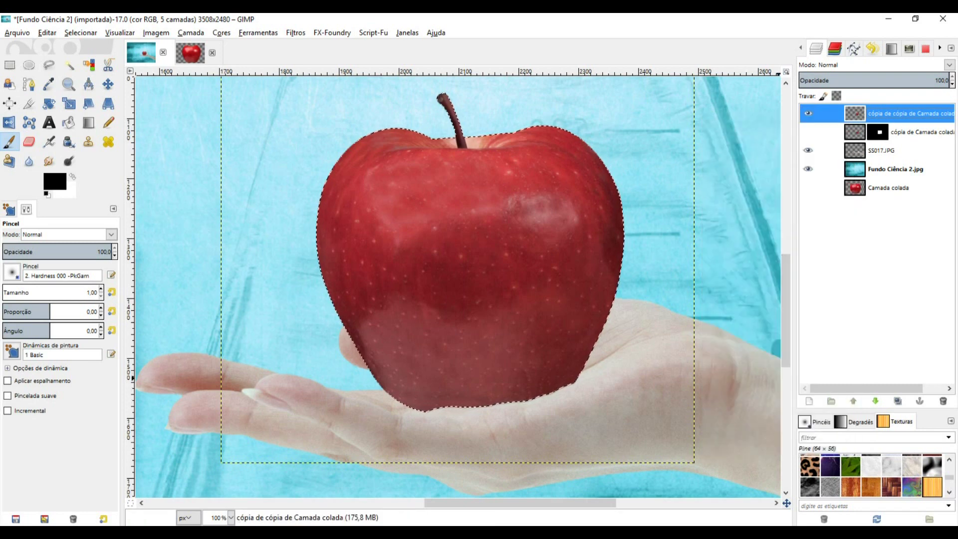
pyautogui.click(809, 401)
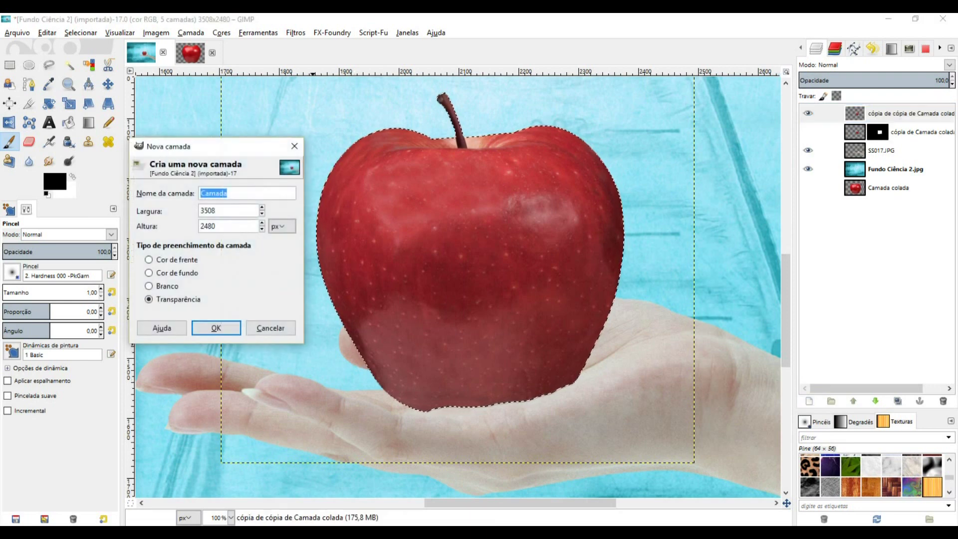
pyautogui.click(227, 329)
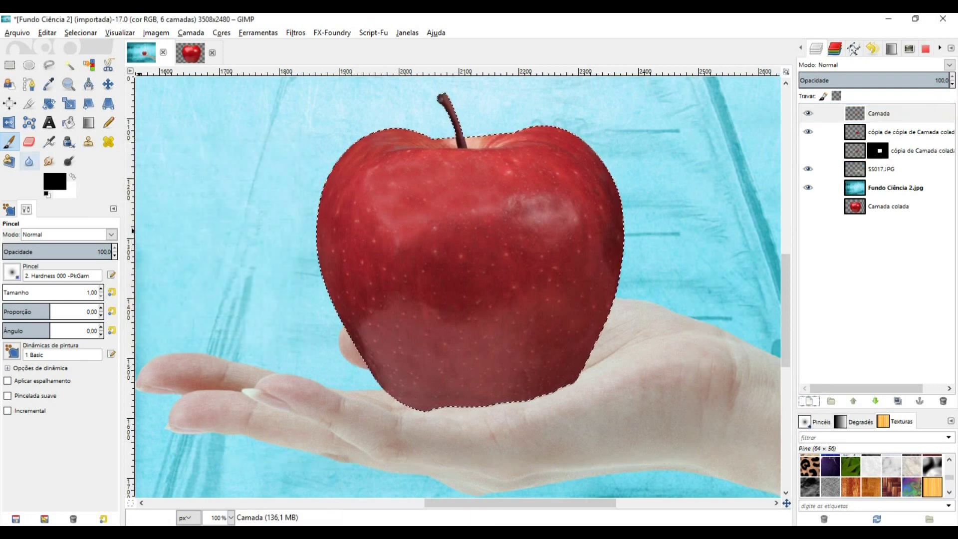
# Step: Shade the apple's base in black on the new layer with a soft brush at 26.8% opacity and size 263.24, and compare the result
pyautogui.moveTo(100, 251); pyautogui.dragTo(32, 252)
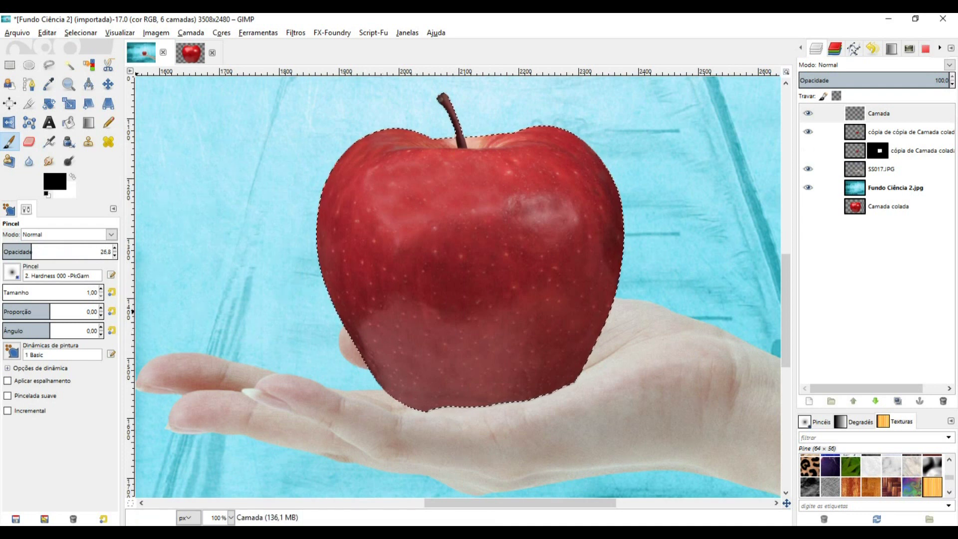
pyautogui.moveTo(4, 293)
pyautogui.mouseDown()
pyautogui.moveTo(51, 293)
pyautogui.moveTo(29, 293)
pyautogui.mouseUp()
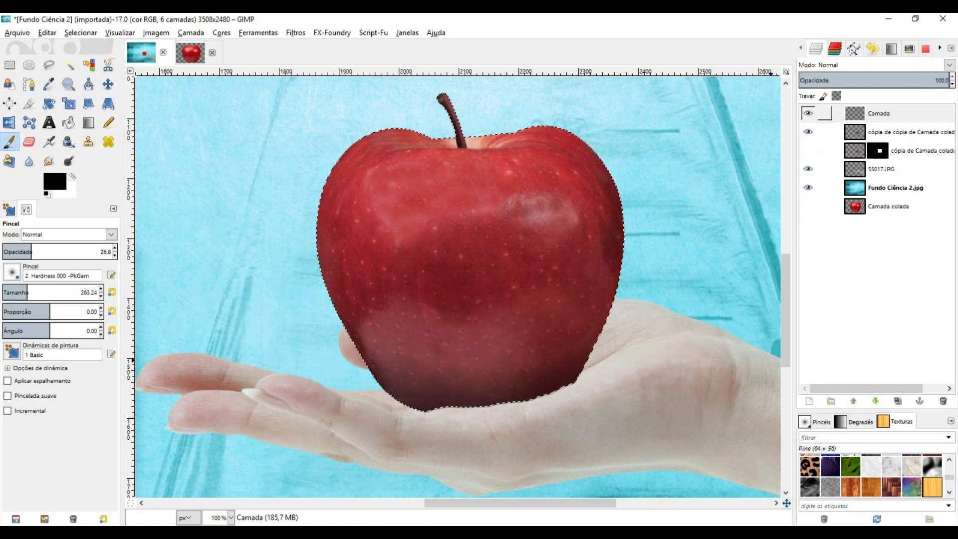
pyautogui.click(808, 113)
pyautogui.click(808, 113)
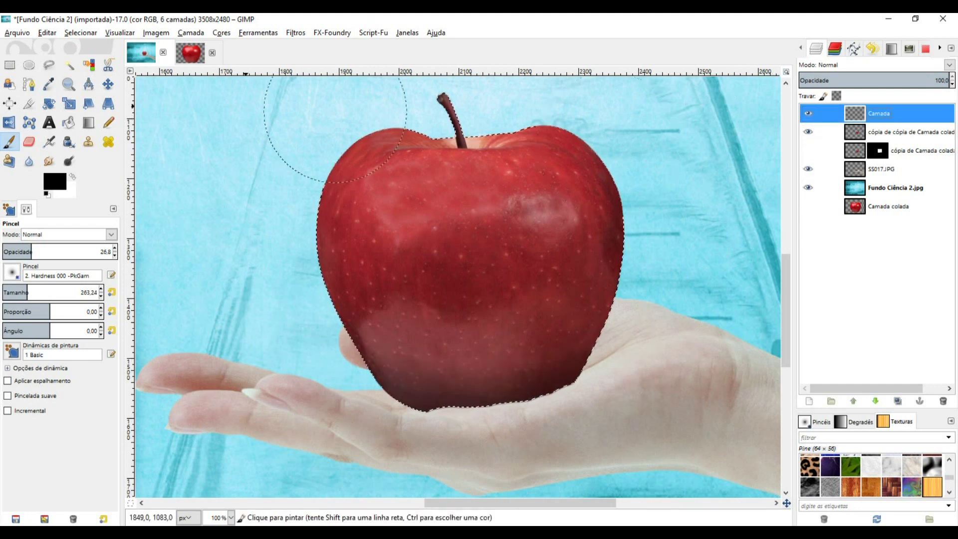
# Step: Clear the apple selection and activate the SS017.JPG hand layer
pyautogui.click(80, 33)
pyautogui.click(93, 63)
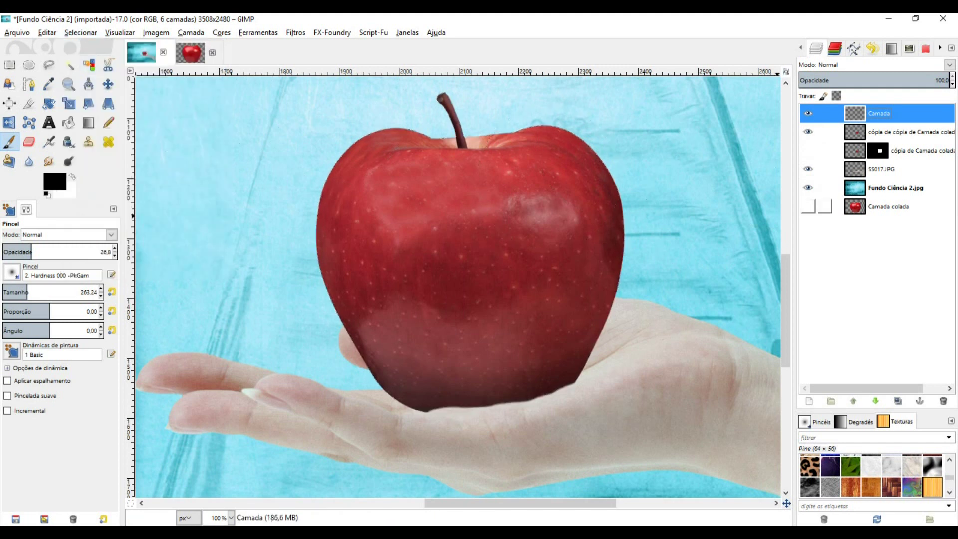
pyautogui.click(881, 169)
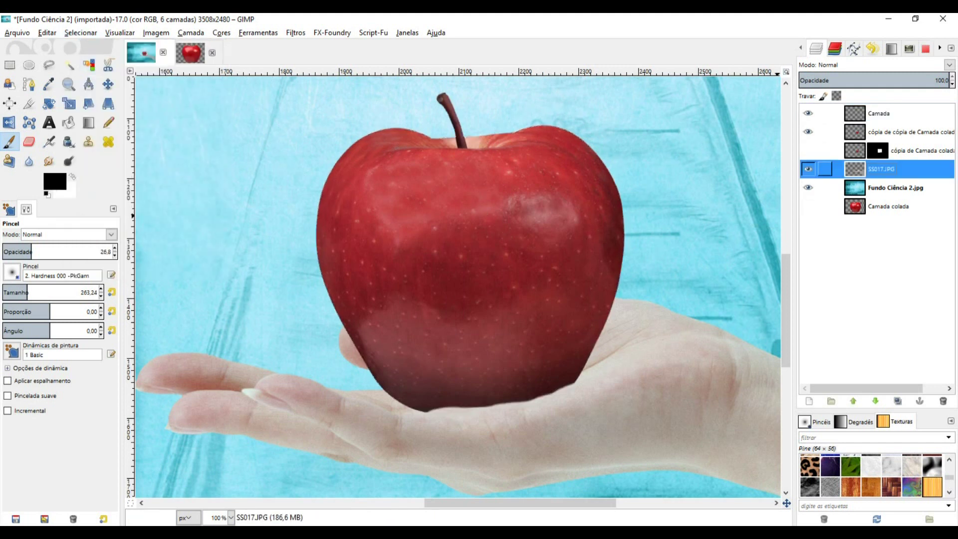
# Step: Rename the SS017.JPG hand layer as braço and add a transparent 3508 x 2480 px layer above it
pyautogui.doubleClick(882, 168)
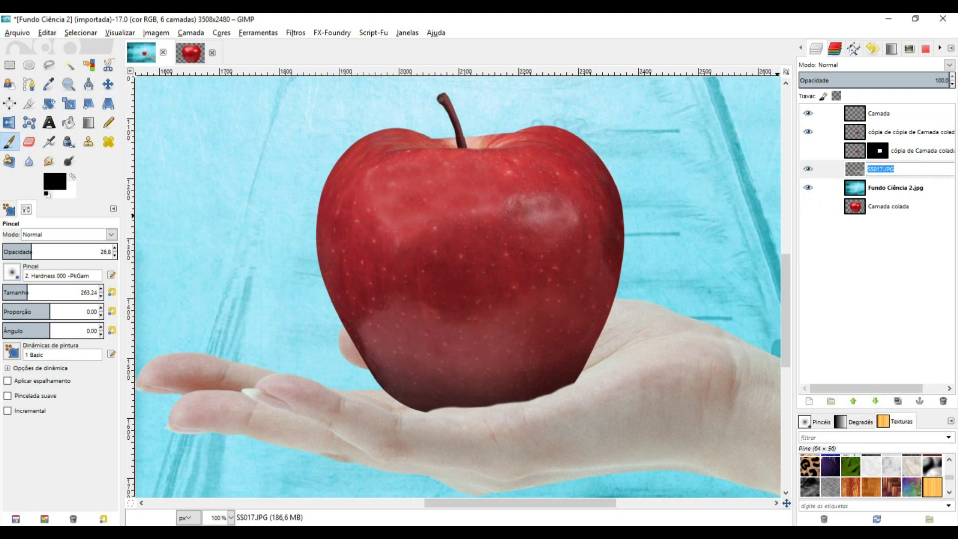
pyautogui.write('braço')
pyautogui.press('Return')
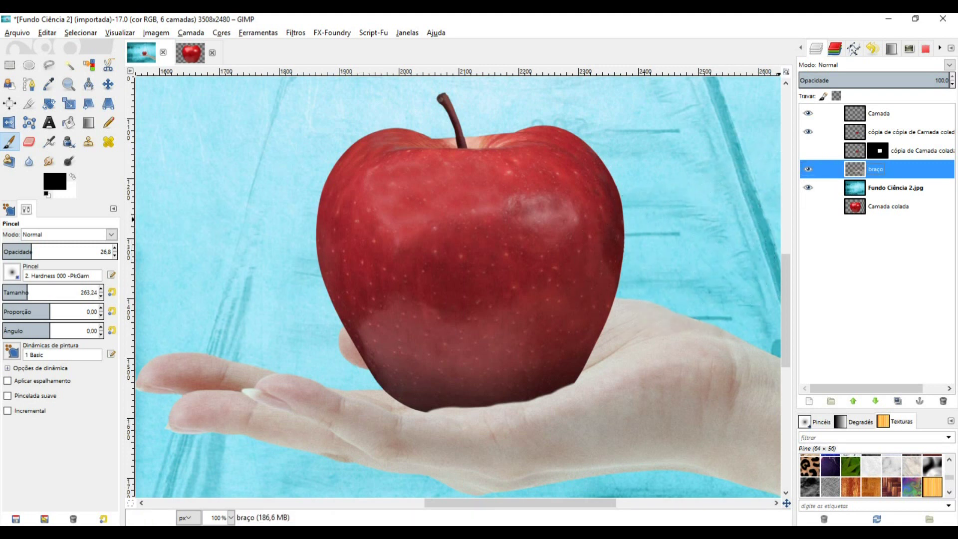
pyautogui.click(809, 401)
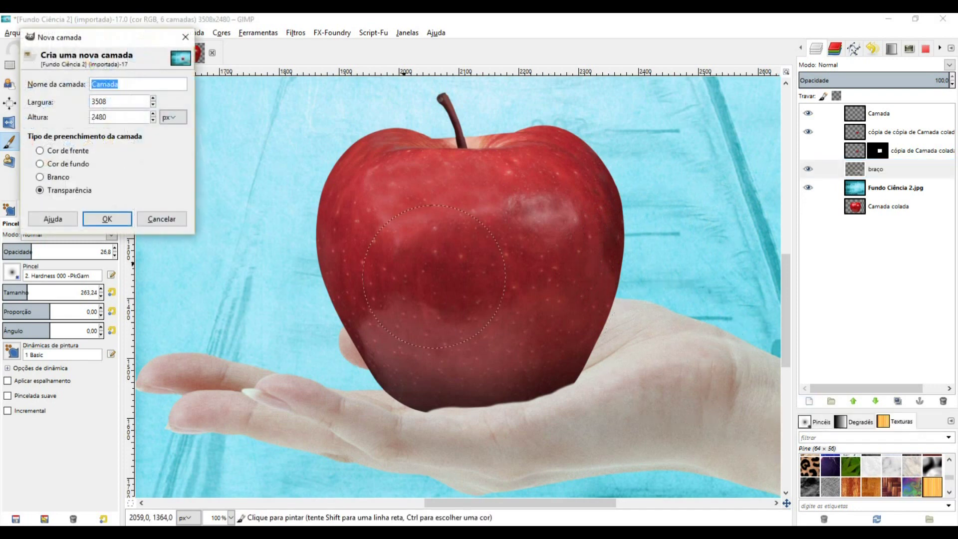
pyautogui.click(106, 215)
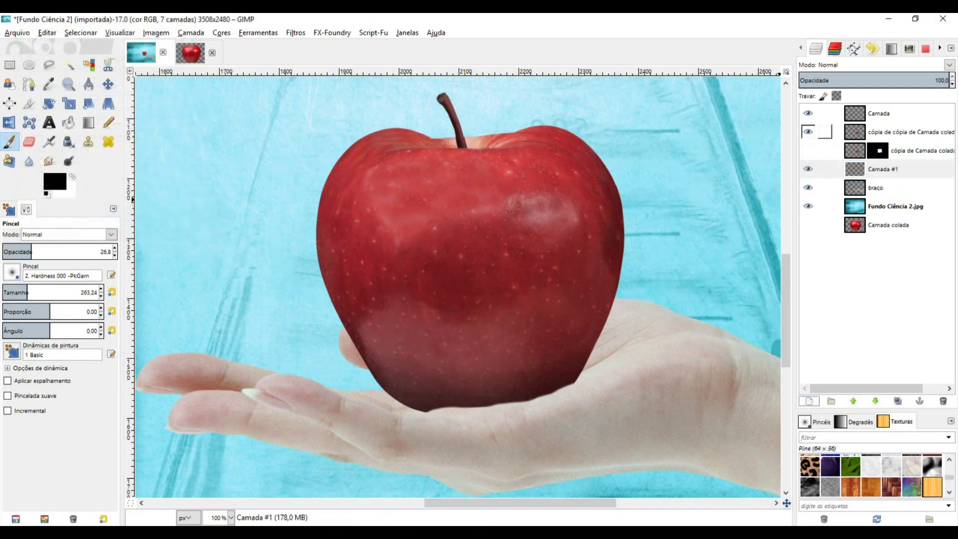
# Step: Toggle the apple shading layer's visibility to identify it, and rename that layer as sombra maçã
pyautogui.click(808, 114)
pyautogui.click(808, 113)
pyautogui.doubleClick(878, 113)
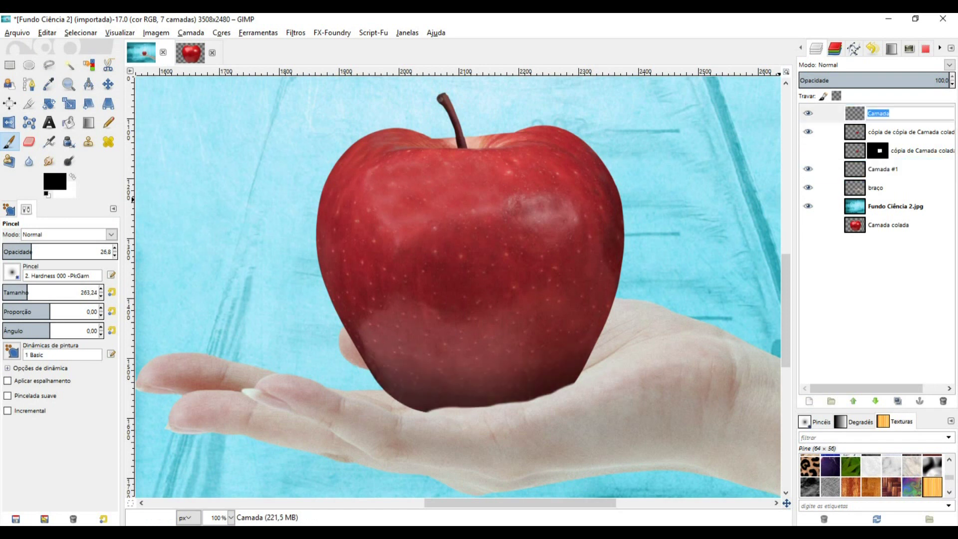
pyautogui.write('sombra maçã')
pyautogui.press('Return')
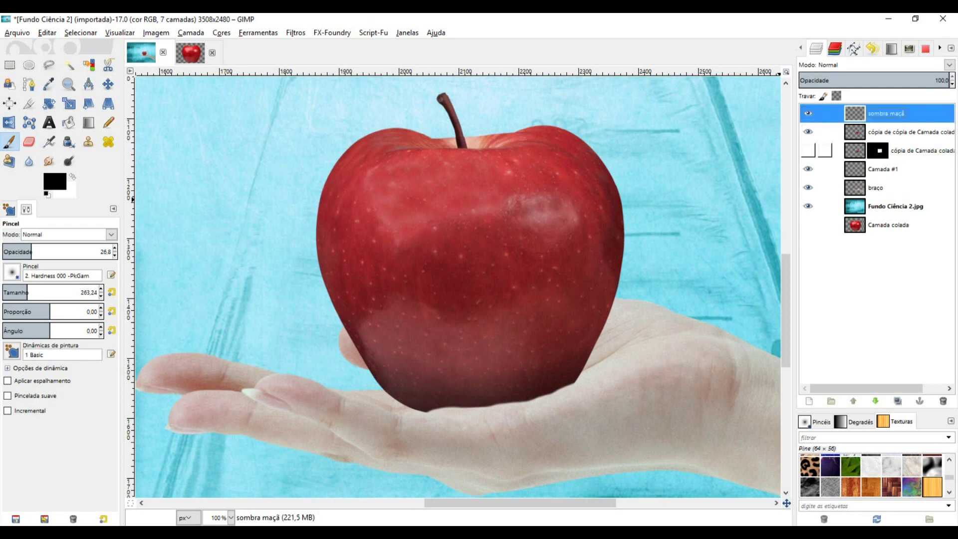
# Step: Rename the new empty layer above braço as sombra mão
pyautogui.click(883, 169)
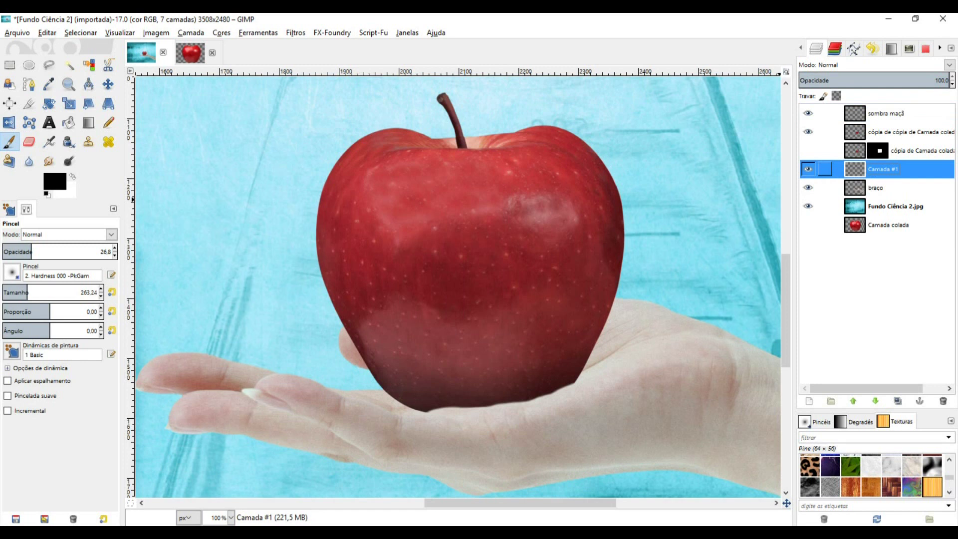
pyautogui.doubleClick(882, 169)
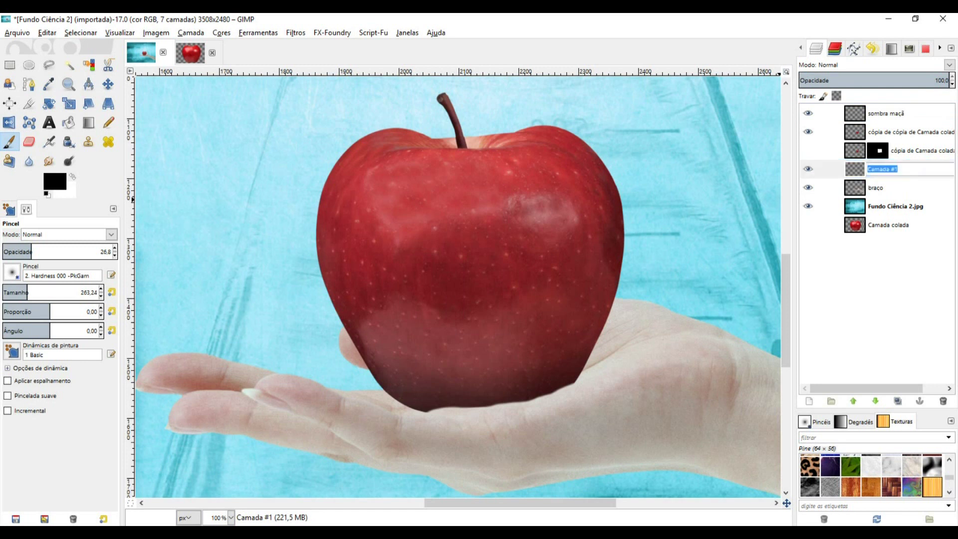
pyautogui.write('sombra mão')
pyautogui.press('Return')
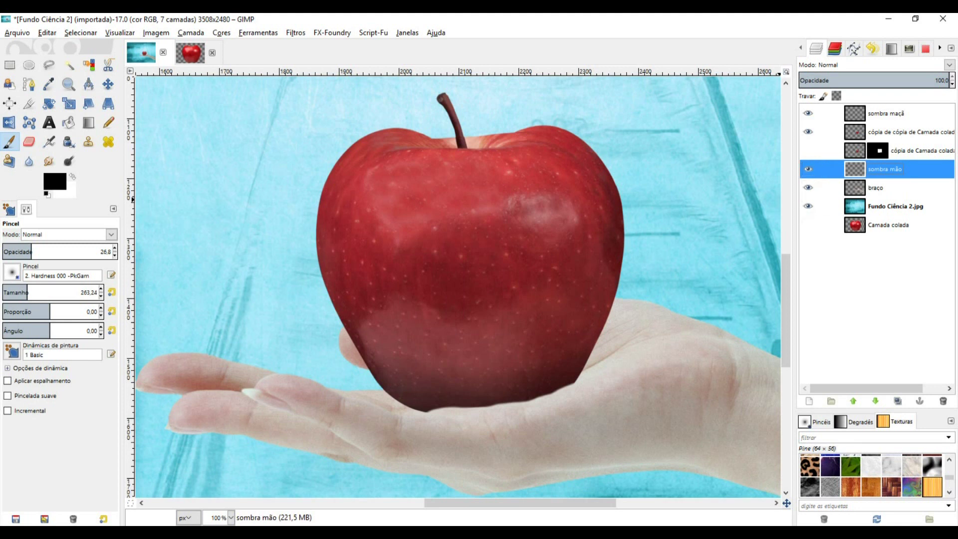
# Step: Select the arm's shape from the braço layer's alpha channel and make sombra mão the active layer
pyautogui.click(878, 188)
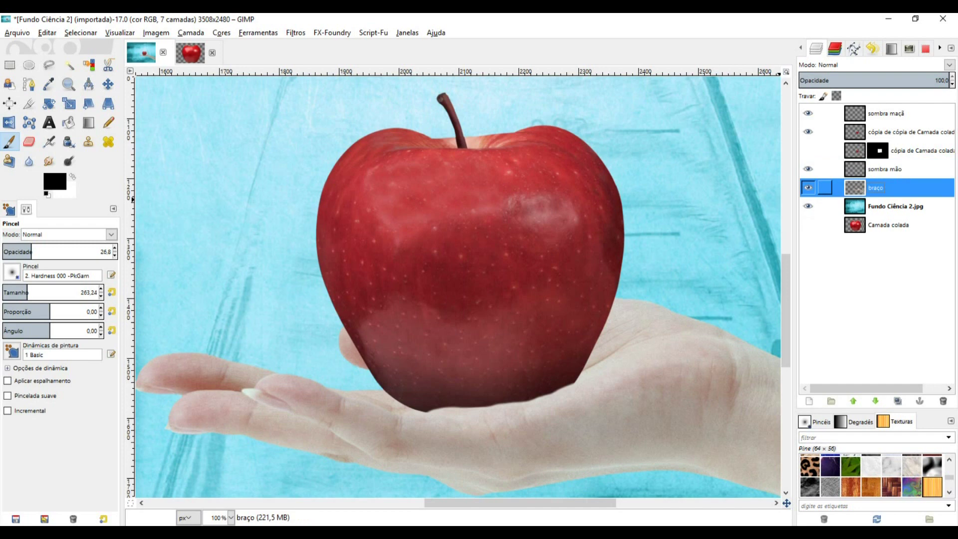
pyautogui.rightClick(860, 188)
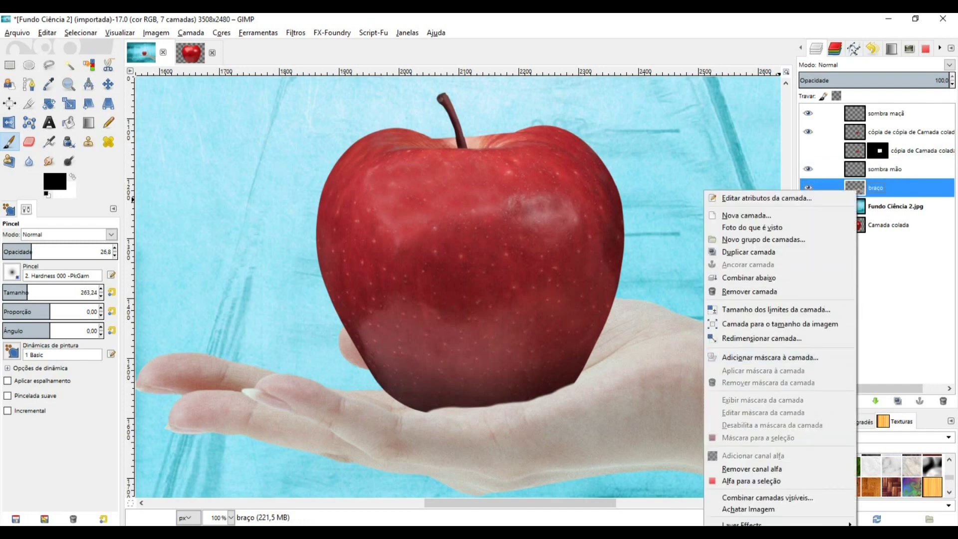
pyautogui.click(751, 481)
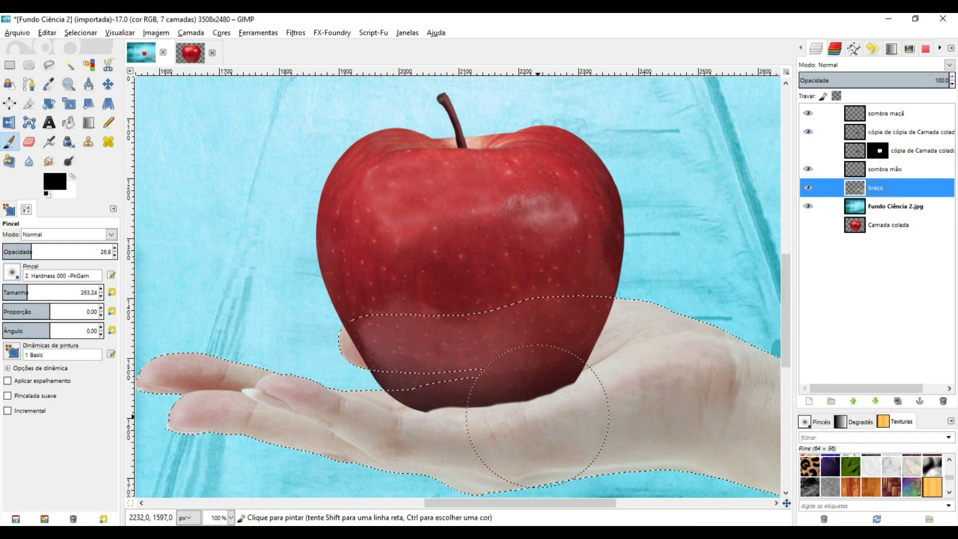
pyautogui.click(29, 142)
pyautogui.click(878, 169)
pyautogui.moveTo(535, 387)
pyautogui.mouseDown()
pyautogui.moveTo(470, 398)
pyautogui.moveTo(526, 397)
pyautogui.mouseUp()
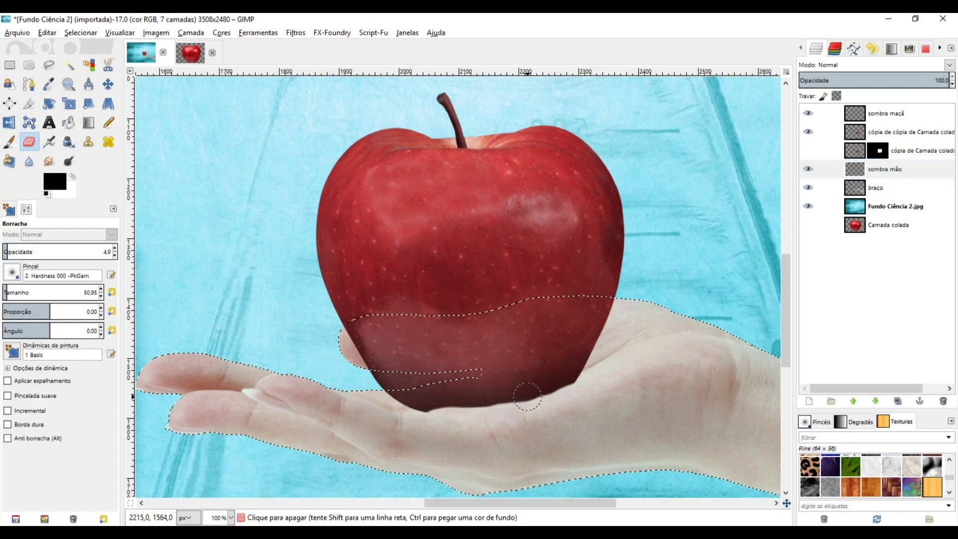
# Step: Paint a black contact shadow on the hand along the apple's base with the soft brush at 26.2% opacity
pyautogui.click(9, 142)
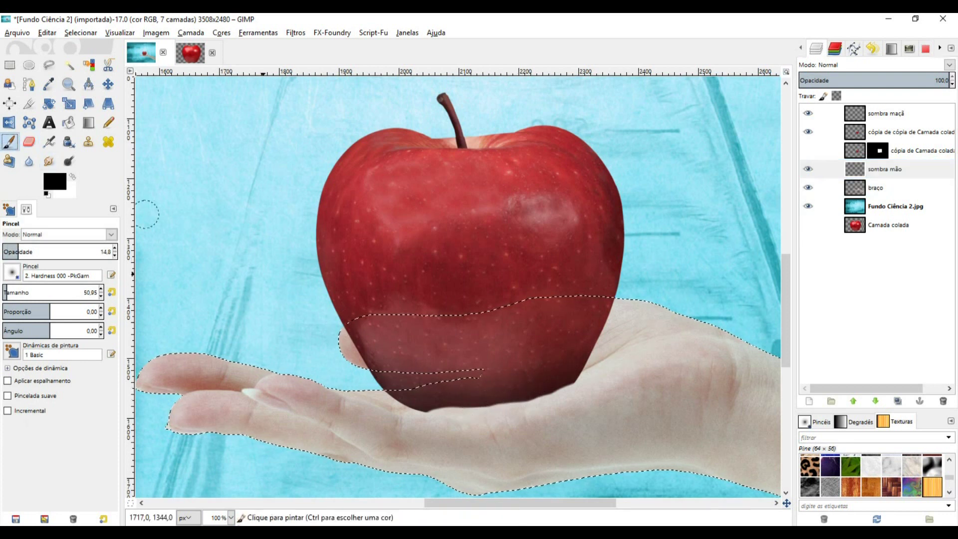
pyautogui.moveTo(487, 397)
pyautogui.mouseDown()
pyautogui.moveTo(531, 392)
pyautogui.moveTo(475, 403)
pyautogui.moveTo(537, 394)
pyautogui.moveTo(480, 403)
pyautogui.mouseUp()
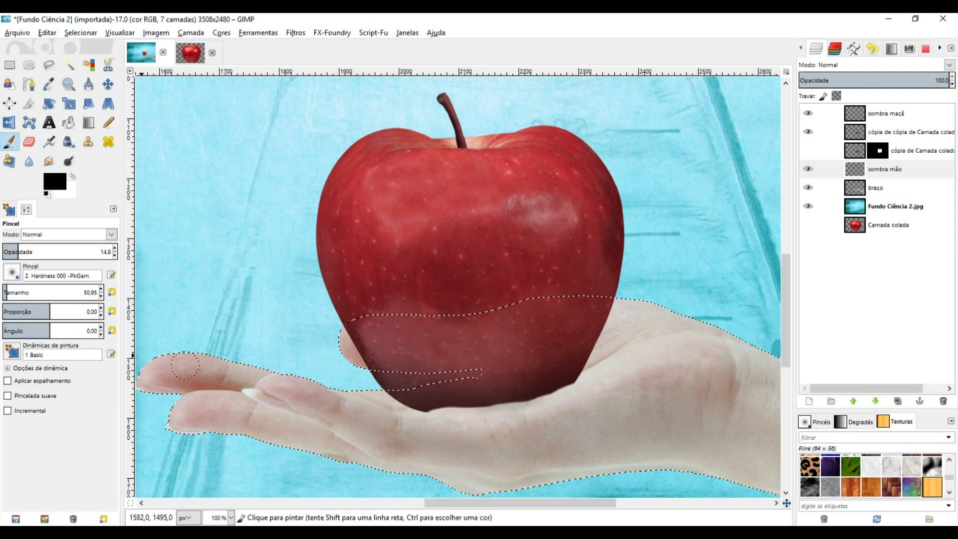
pyautogui.click(30, 249)
pyautogui.moveTo(506, 409); pyautogui.dragTo(423, 402)
pyautogui.moveTo(516, 393)
pyautogui.mouseDown()
pyautogui.moveTo(579, 374)
pyautogui.moveTo(507, 398)
pyautogui.moveTo(562, 375)
pyautogui.moveTo(495, 400)
pyautogui.moveTo(418, 406)
pyautogui.moveTo(524, 396)
pyautogui.moveTo(577, 376)
pyautogui.moveTo(540, 392)
pyautogui.moveTo(563, 378)
pyautogui.moveTo(422, 409)
pyautogui.mouseUp()
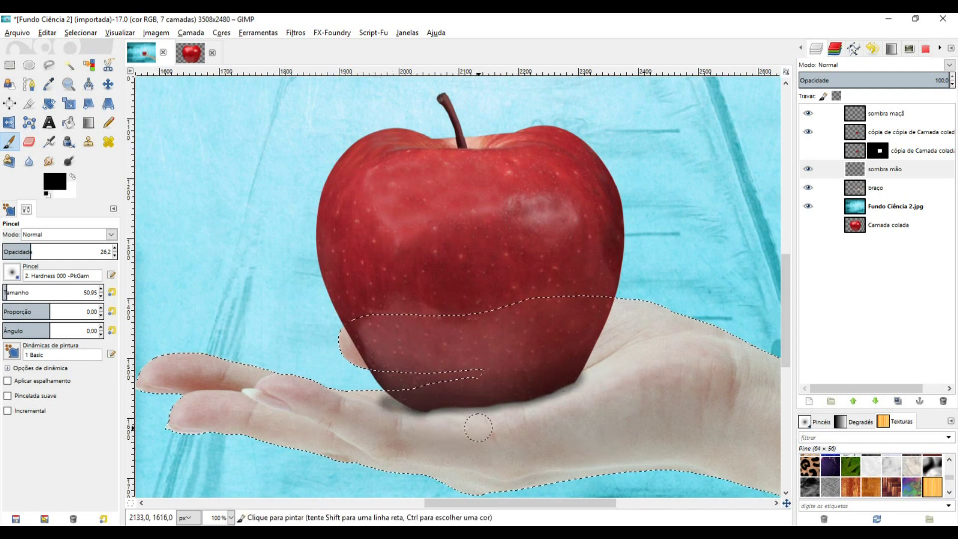
# Step: Spread a softer shadow over the palm beside the apple's base with the brush at 14.2% opacity and size 150.85
pyautogui.click(21, 251)
pyautogui.click(18, 252)
pyautogui.moveTo(6, 292)
pyautogui.mouseDown()
pyautogui.moveTo(40, 292)
pyautogui.moveTo(17, 293)
pyautogui.mouseUp()
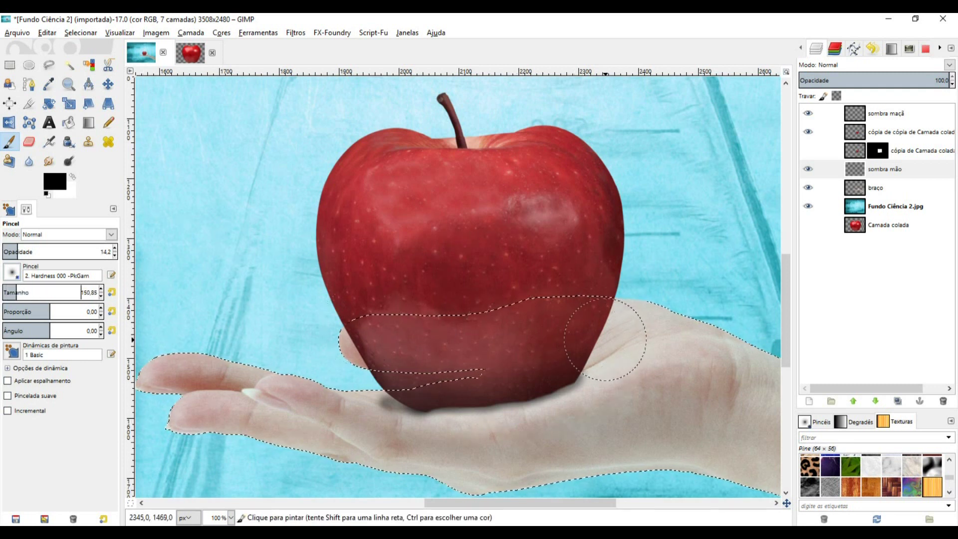
pyautogui.click(595, 355)
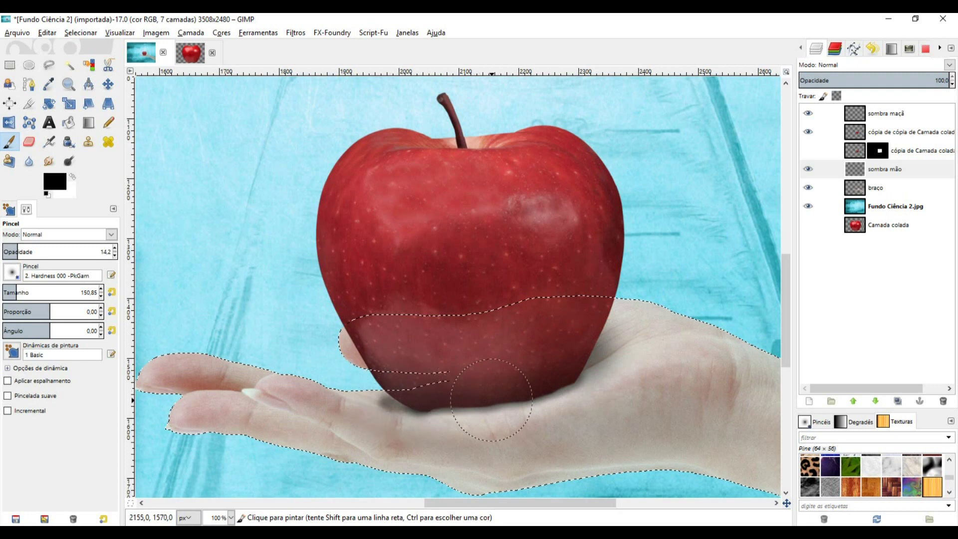
pyautogui.moveTo(576, 369); pyautogui.dragTo(596, 362)
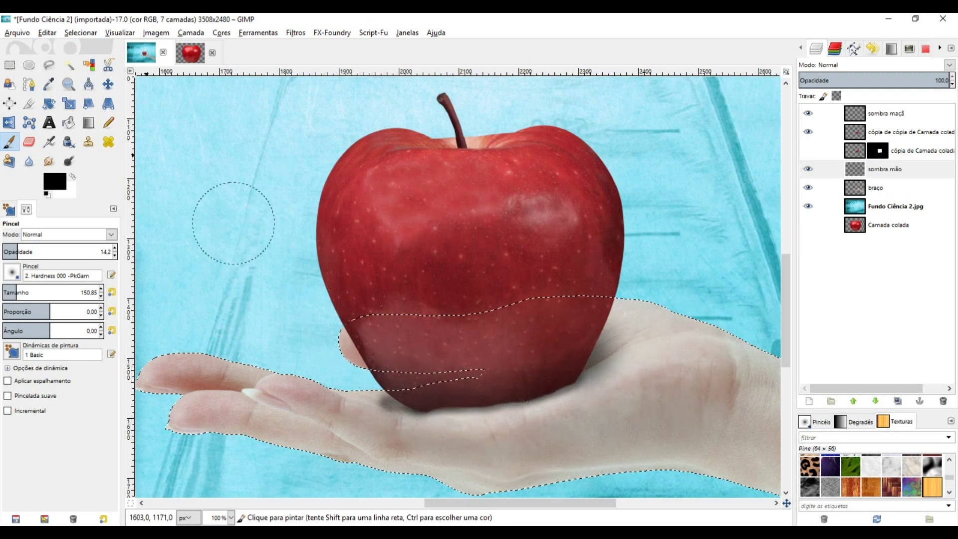
# Step: Lighten the shadow's edge on the finger side of the apple with the Eraser at size 25.98, and clear the selection
pyautogui.click(29, 142)
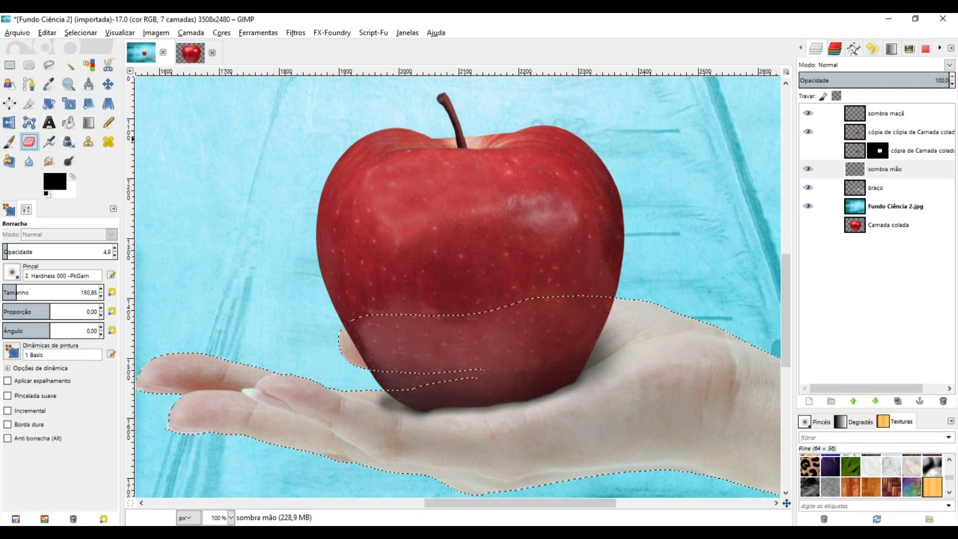
pyautogui.moveTo(16, 292); pyautogui.dragTo(4, 292)
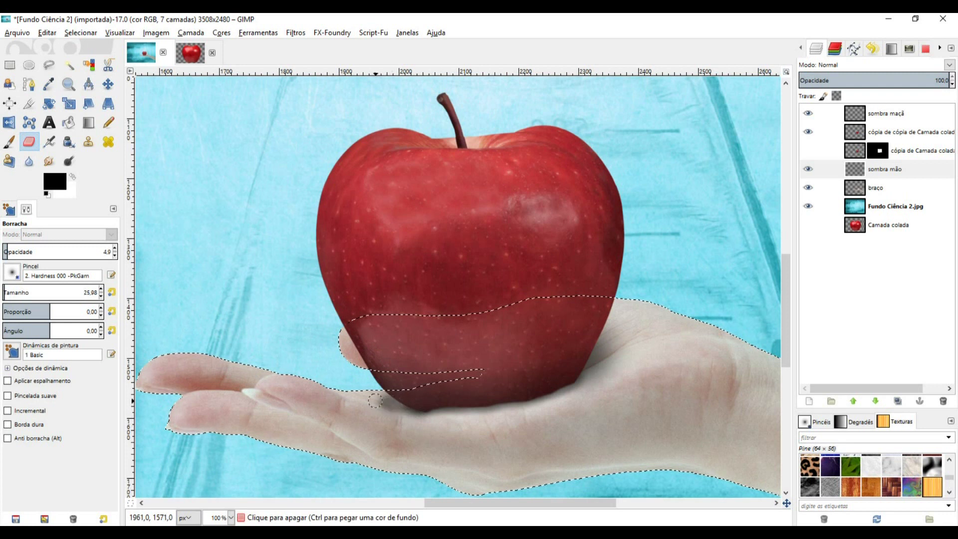
pyautogui.moveTo(382, 397); pyautogui.dragTo(362, 396)
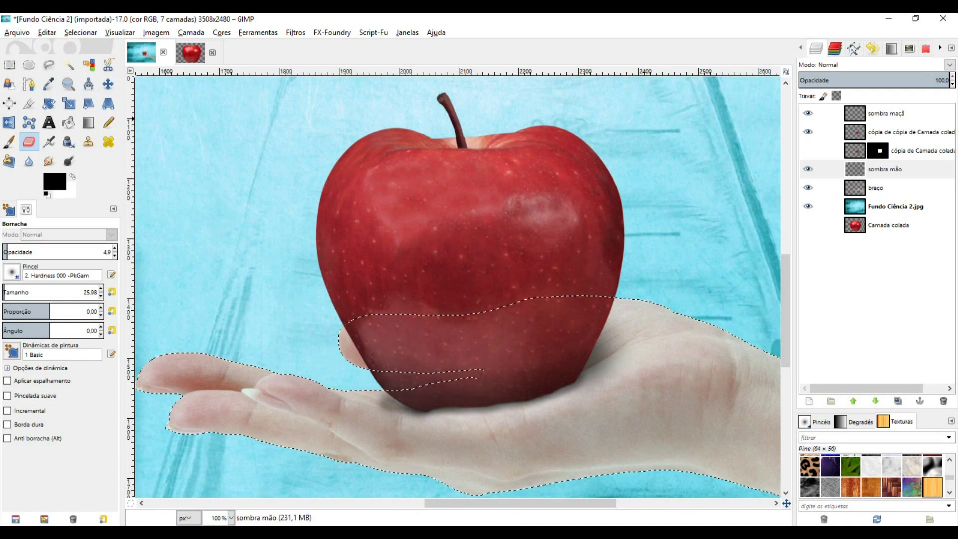
pyautogui.click(81, 33)
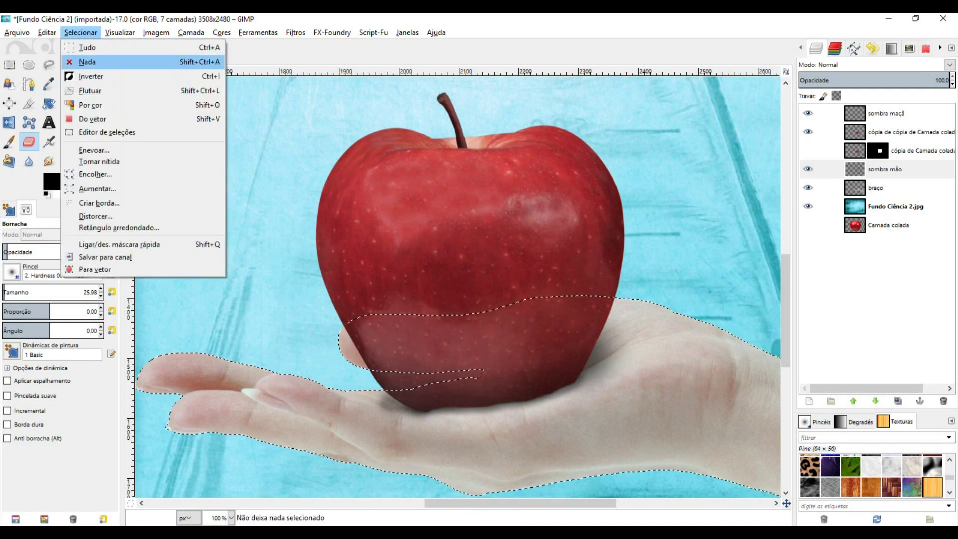
pyautogui.click(87, 62)
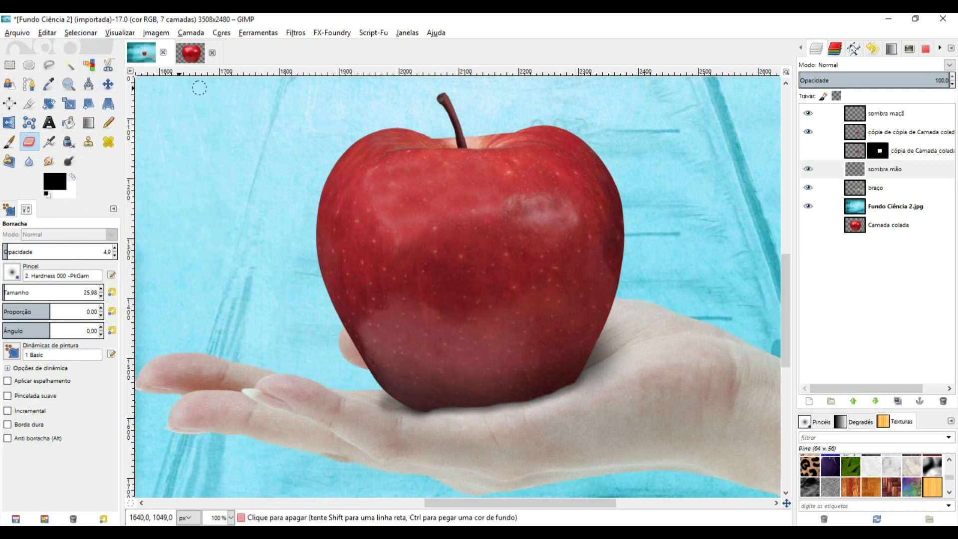
# Step: Select the arm's shape from the braço layer's alpha channel and add a transparent layer named sombra braço above it
pyautogui.press('m')
pyautogui.scroll(-1, 544, 389)
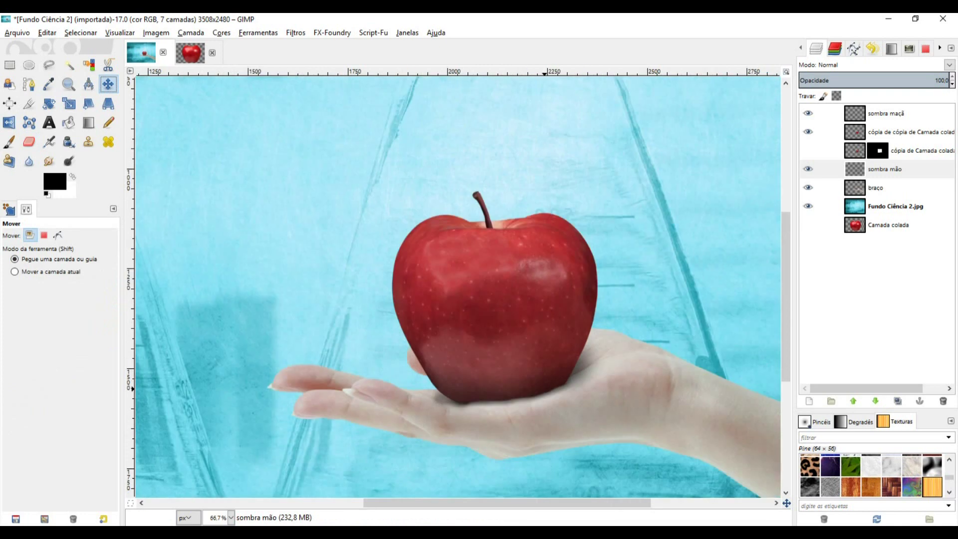
pyautogui.scroll(-4, 543, 389)
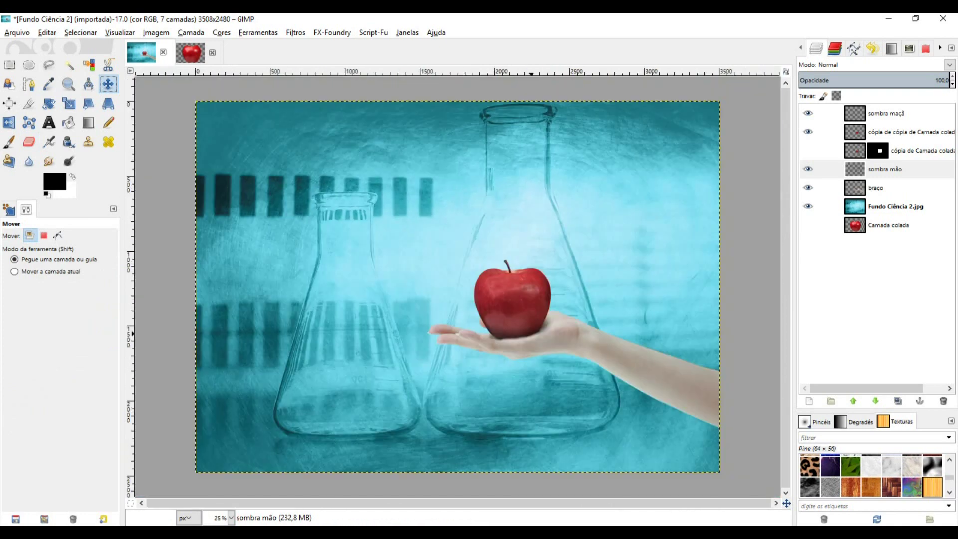
pyautogui.scroll(1, 543, 388)
pyautogui.click(865, 188)
pyautogui.rightClick(865, 188)
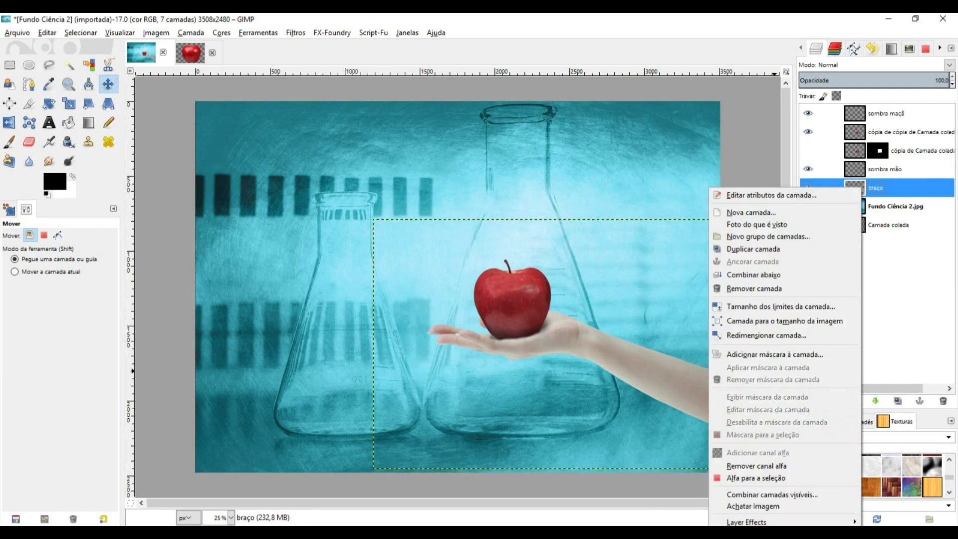
pyautogui.click(756, 477)
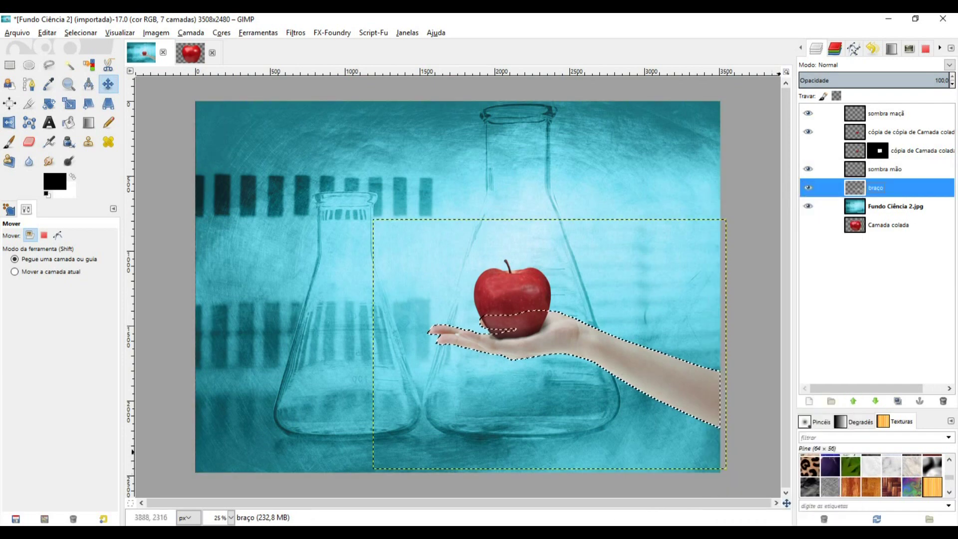
pyautogui.hotkey('shift', 'ctrl', 'n')
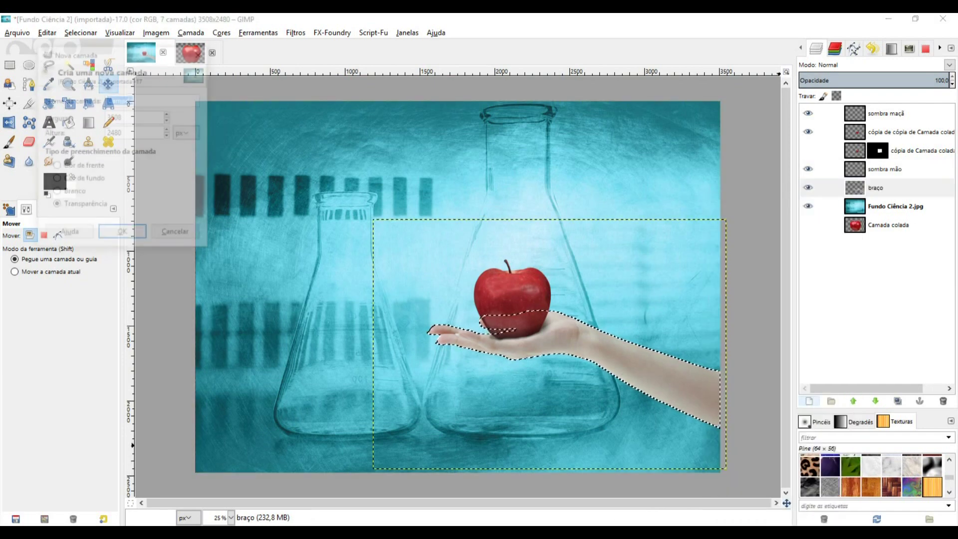
pyautogui.press('Return')
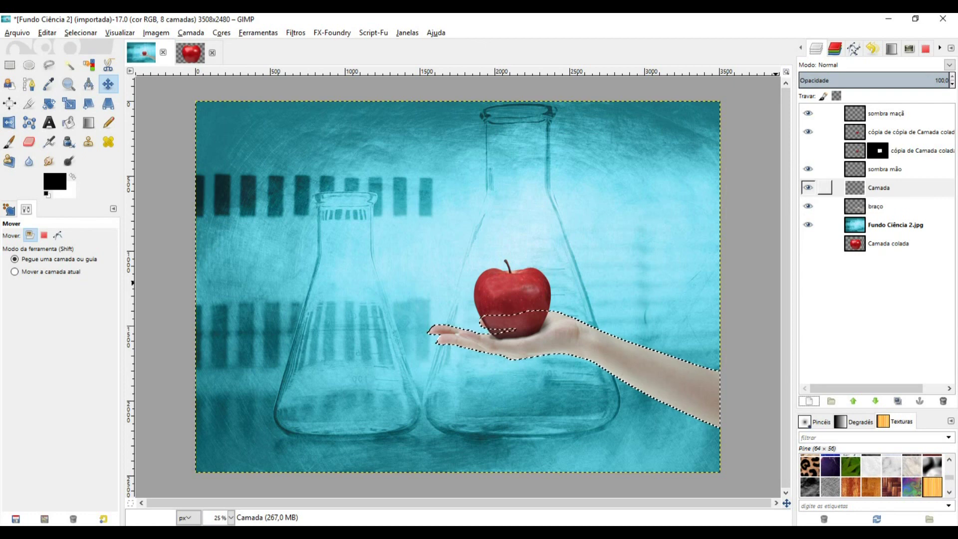
pyautogui.doubleClick(878, 187)
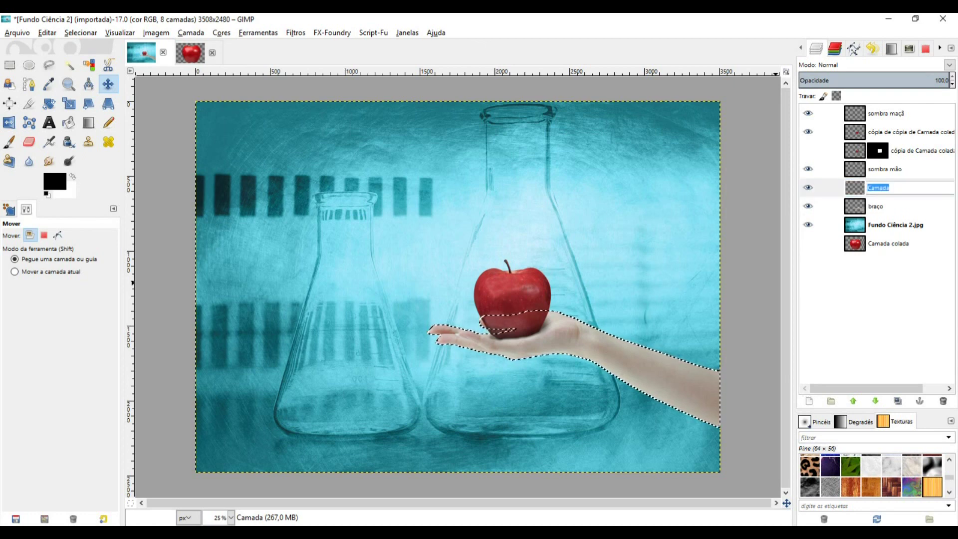
pyautogui.write('sombra braço')
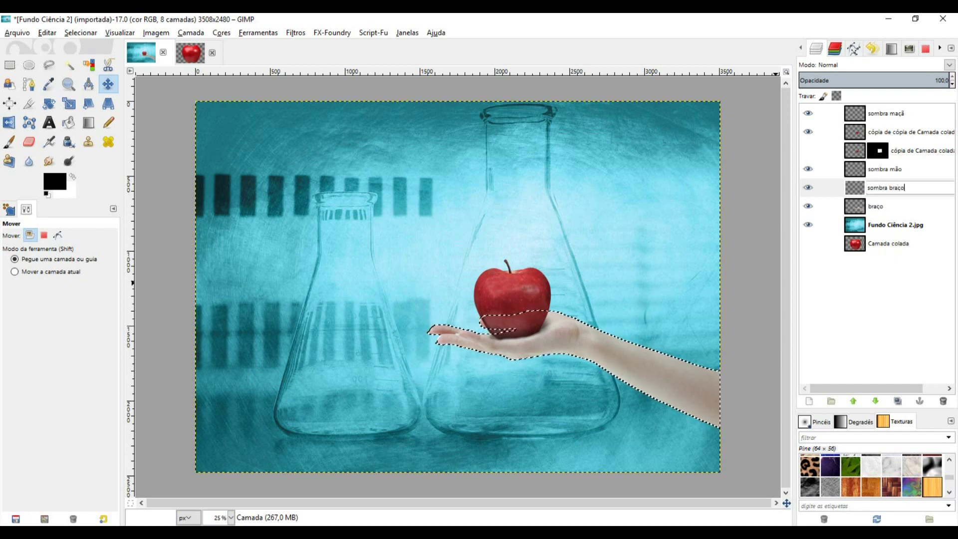
pyautogui.press('Return')
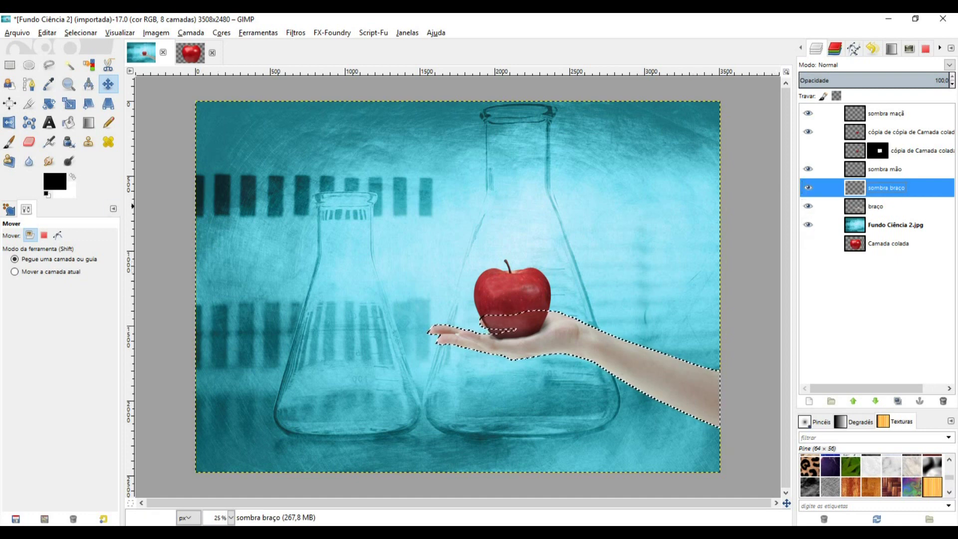
# Step: Paint soft black shading along the arm's lower edge with the brush at size 413.09 and 14.2% opacity, then clear the selection
pyautogui.click(9, 142)
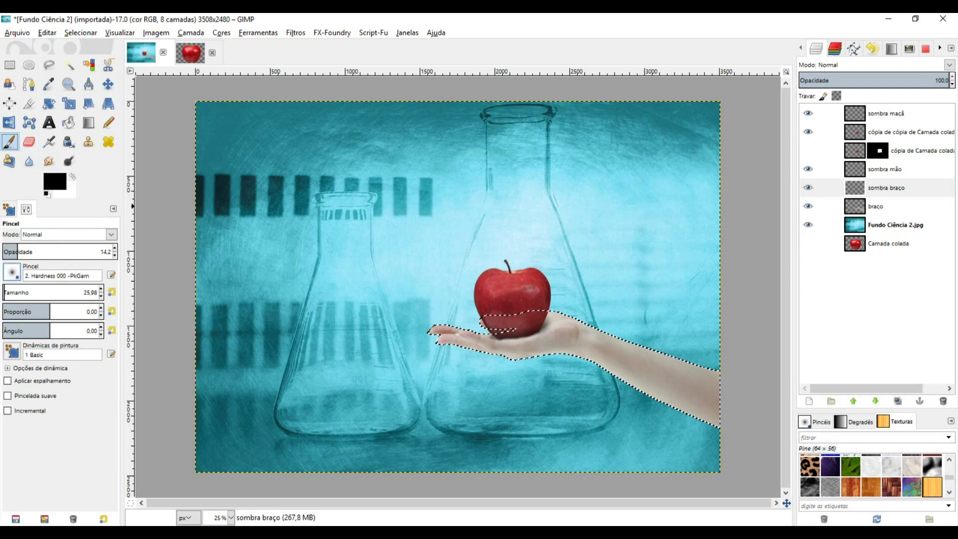
pyautogui.moveTo(5, 293); pyautogui.dragTo(42, 293)
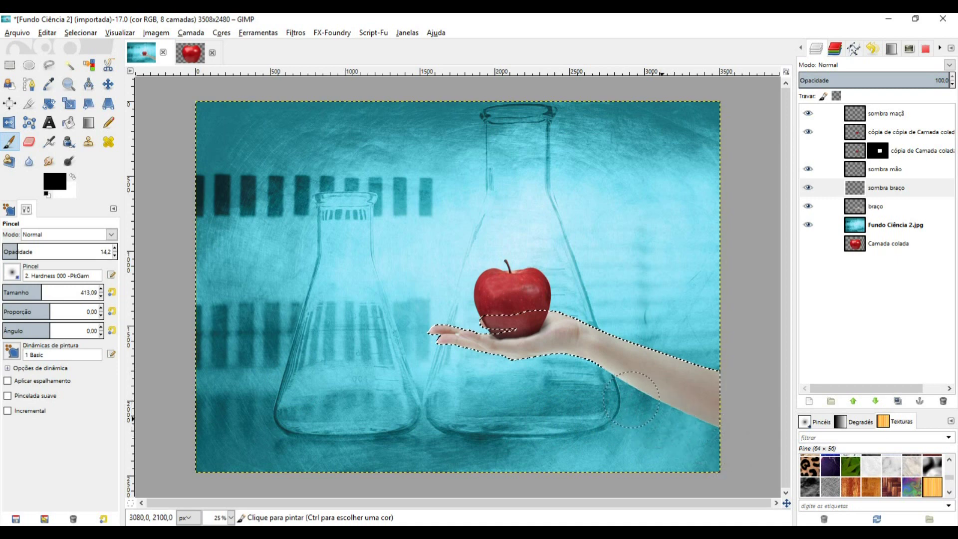
pyautogui.moveTo(605, 394); pyautogui.dragTo(638, 405)
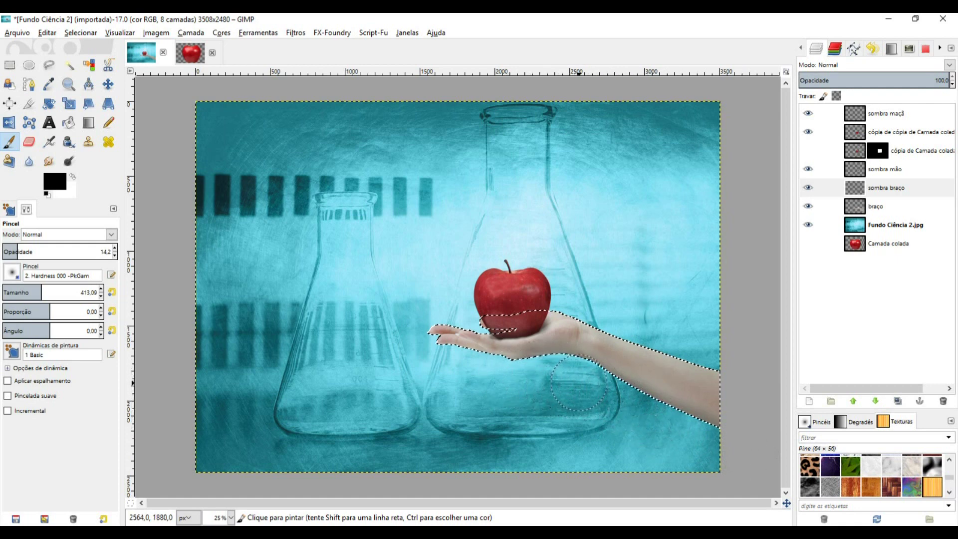
pyautogui.hotkey('alt', 's')
pyautogui.press('Return')
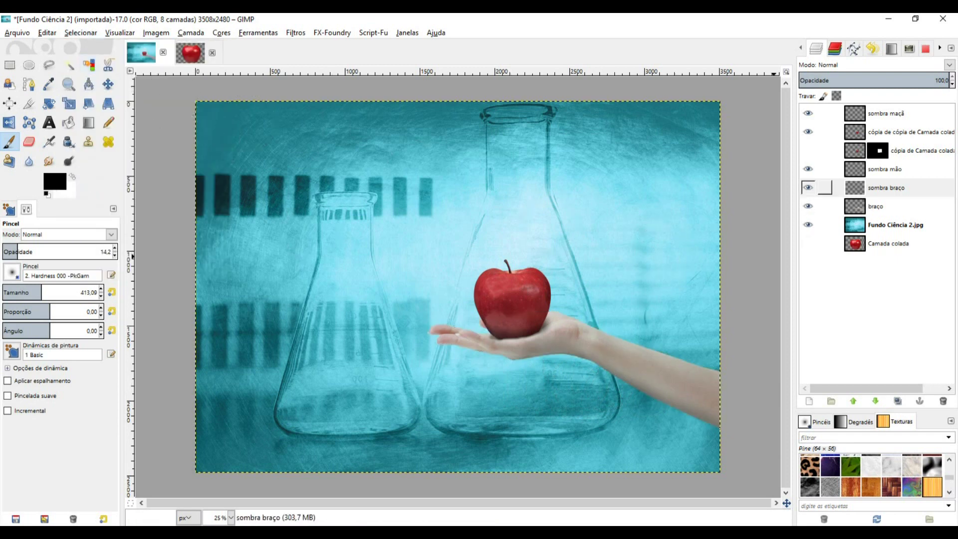
pyautogui.click(808, 187)
pyautogui.click(808, 187)
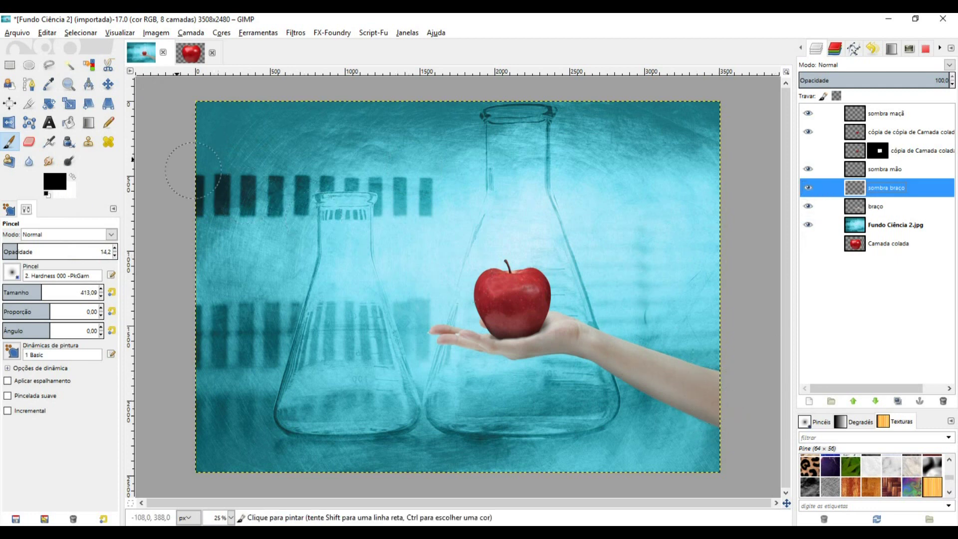
# Step: Bring 1.jpg from the maçã splash folder into the composite as a new layer
pyautogui.click(108, 83)
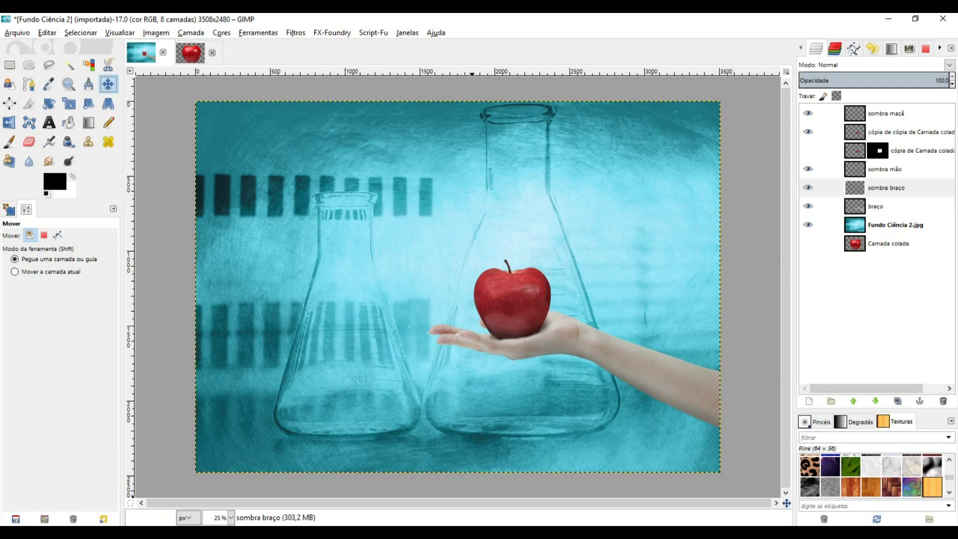
pyautogui.hotkey('alt', 'Tab')
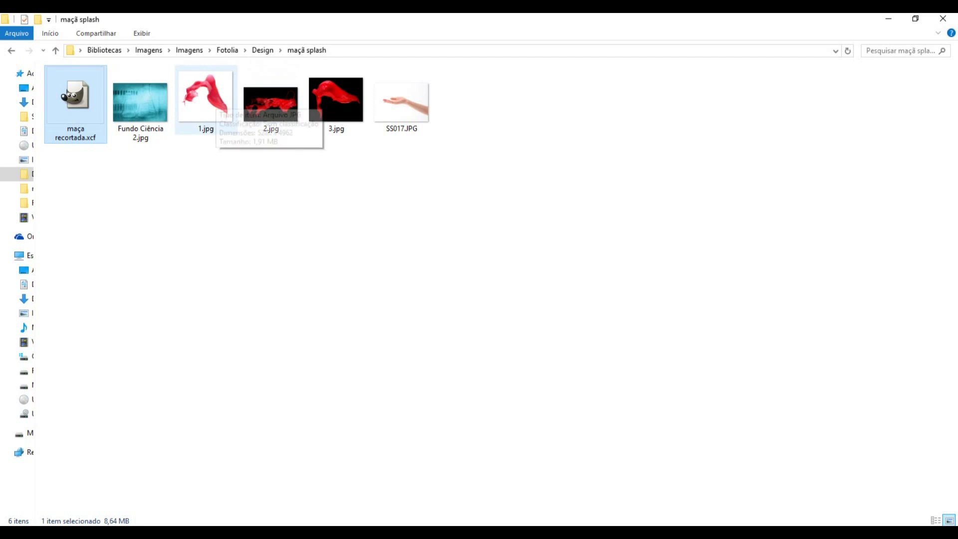
pyautogui.moveTo(210, 100); pyautogui.dragTo(394, 498)
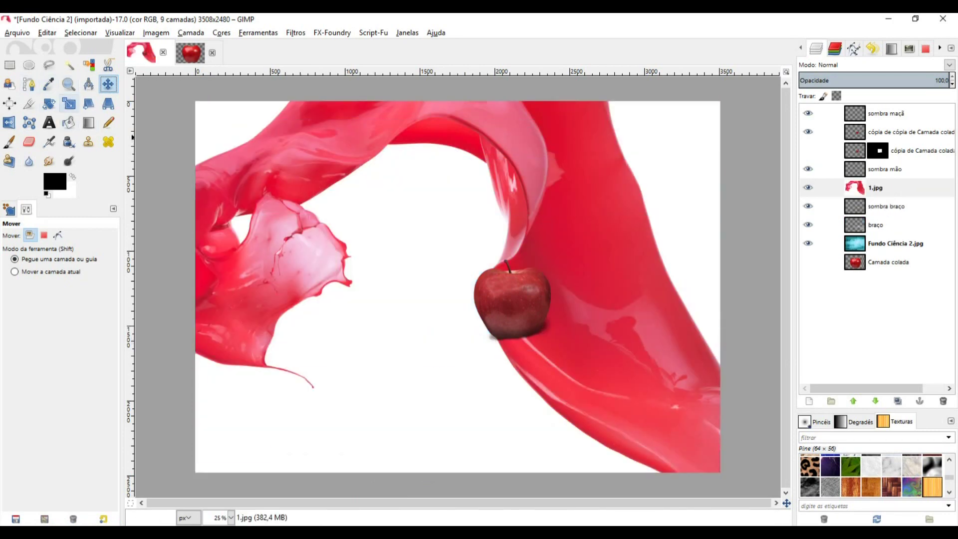
# Step: Scale the 1.jpg layer down until the whole splash fits the canvas, and move it over the flasks
pyautogui.click(69, 103)
pyautogui.moveTo(616, 120); pyautogui.dragTo(266, 514)
pyautogui.click(825, 223)
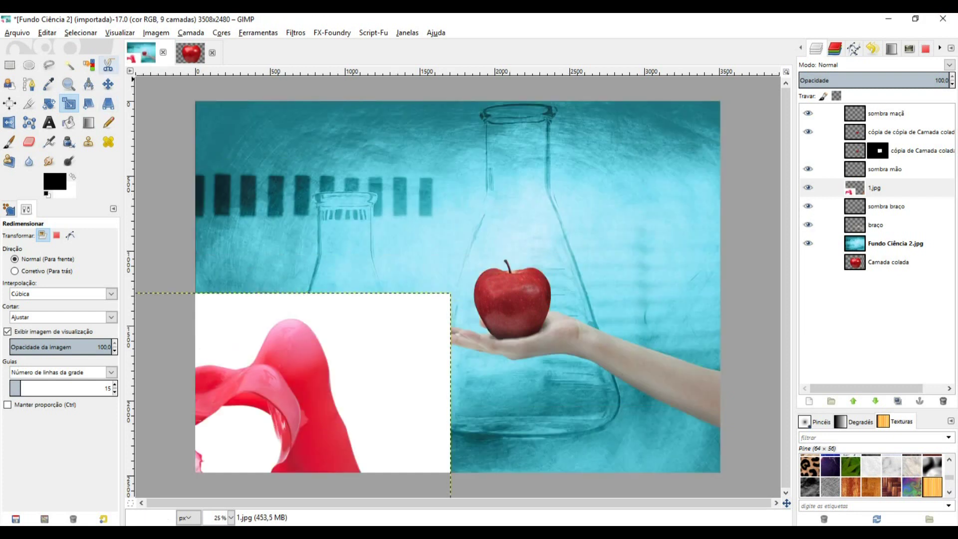
pyautogui.click(109, 84)
pyautogui.moveTo(257, 476); pyautogui.dragTo(412, 289)
# Step: Select the white background around the splash by contiguous colour at threshold 19, and grow the selection slightly
pyautogui.click(69, 64)
pyautogui.click(309, 159)
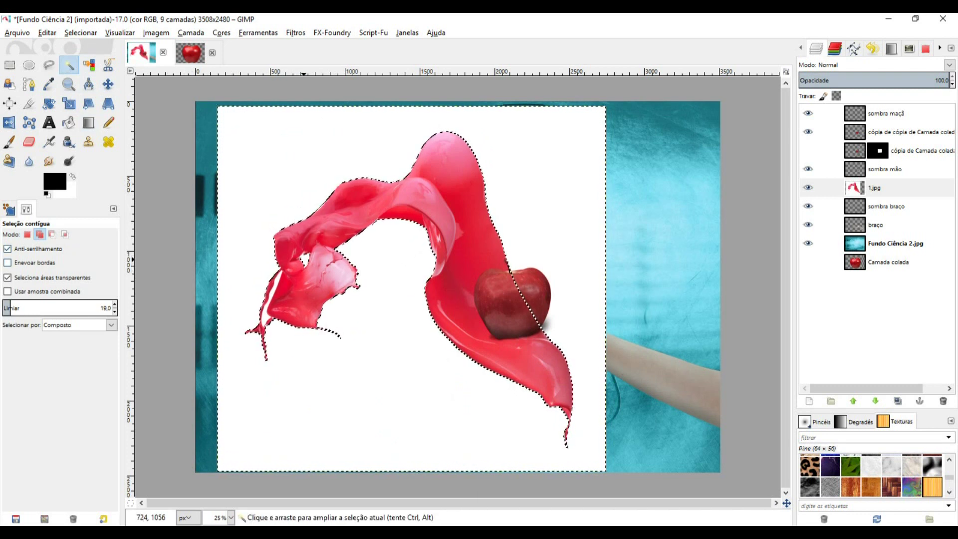
pyautogui.click(80, 33)
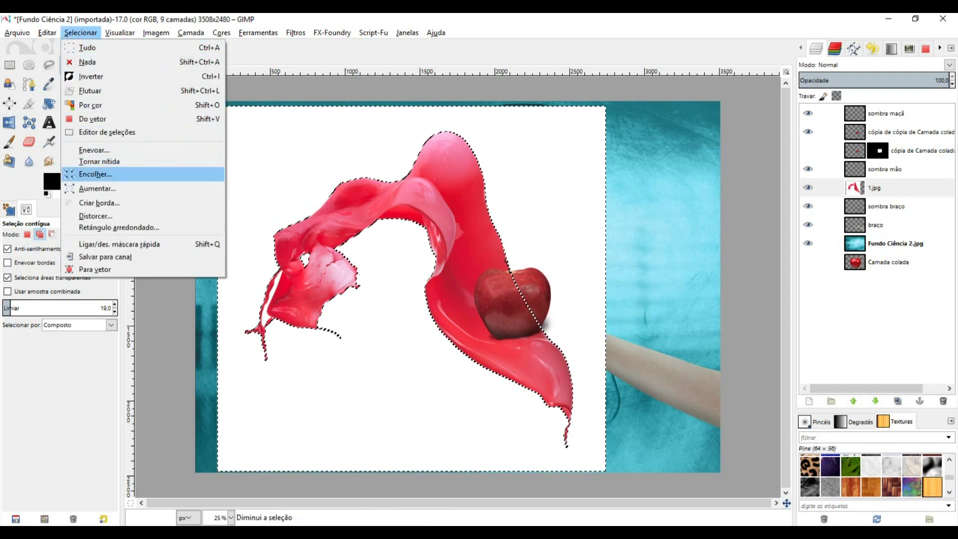
pyautogui.click(97, 188)
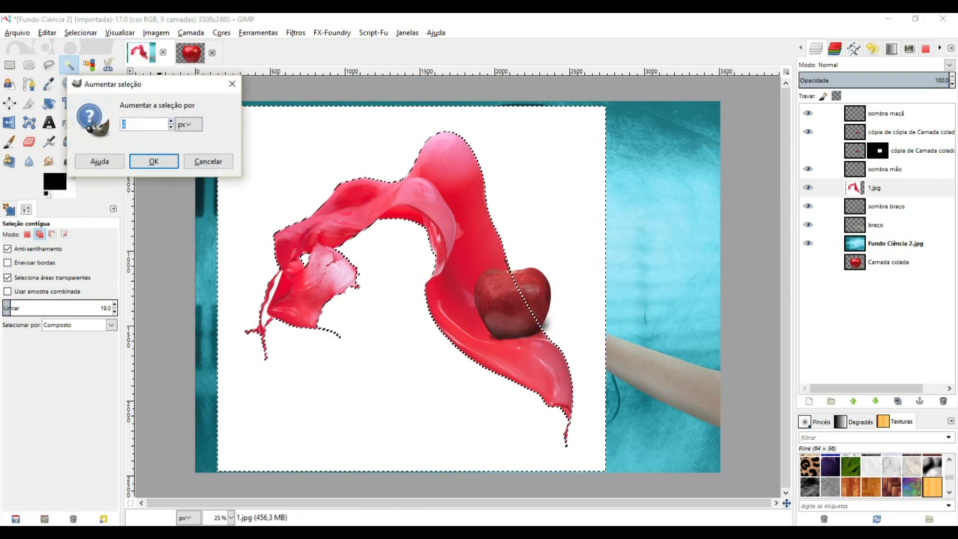
pyautogui.click(153, 161)
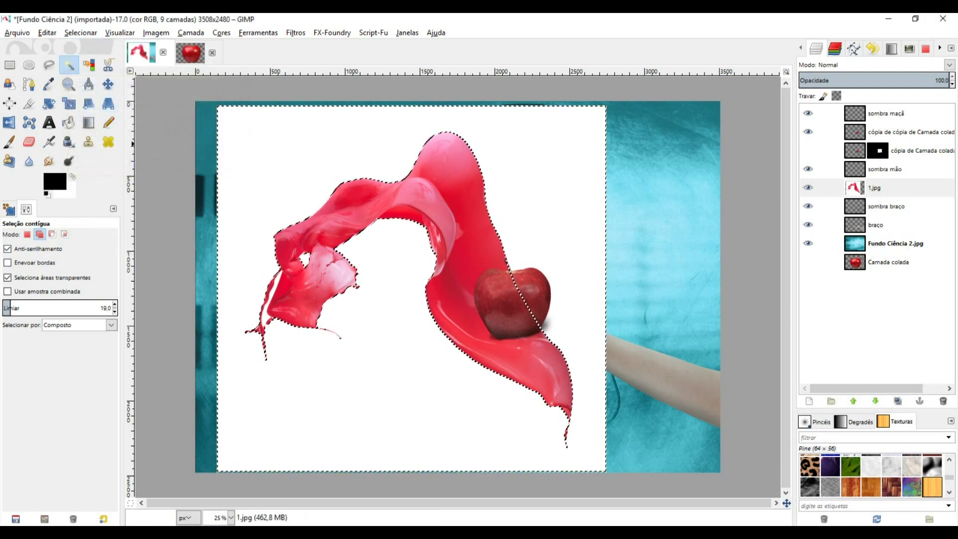
# Step: Feather the selection, delete the white background from the 1.jpg layer, and clear the selection
pyautogui.click(81, 32)
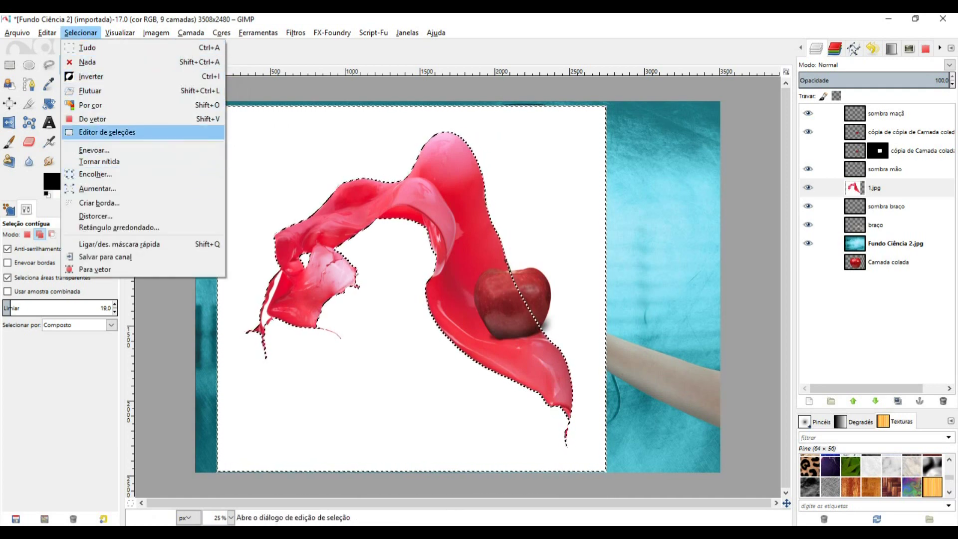
pyautogui.click(90, 76)
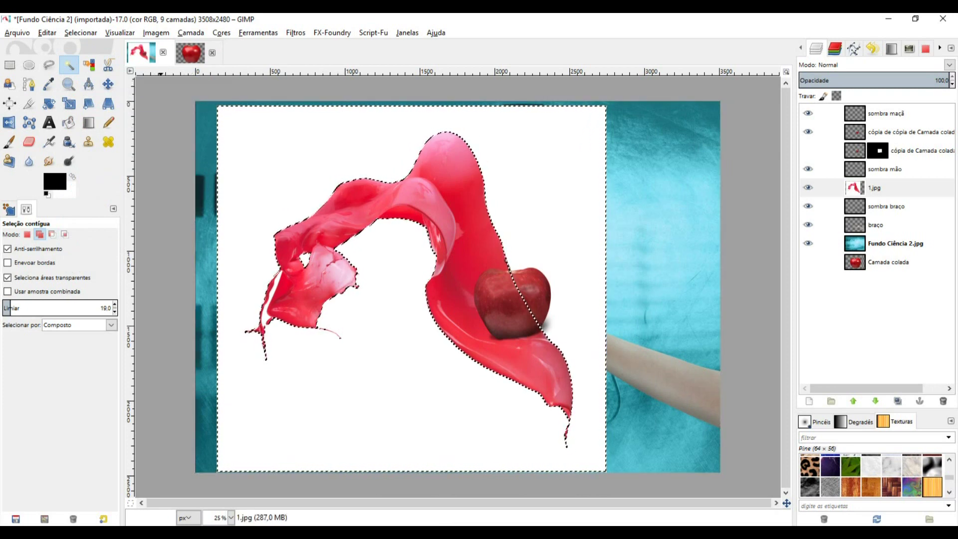
pyautogui.click(80, 32)
pyautogui.click(80, 150)
pyautogui.click(169, 177)
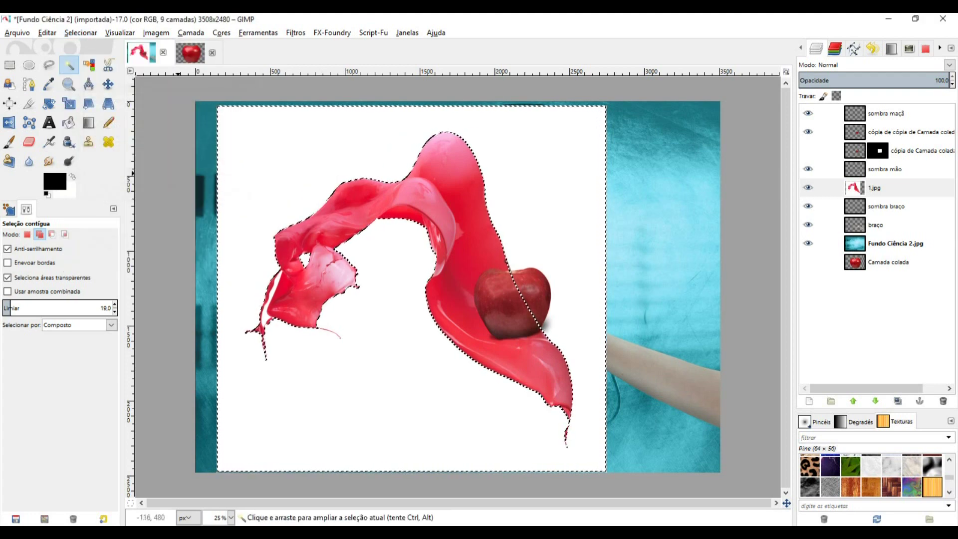
pyautogui.press('Delete')
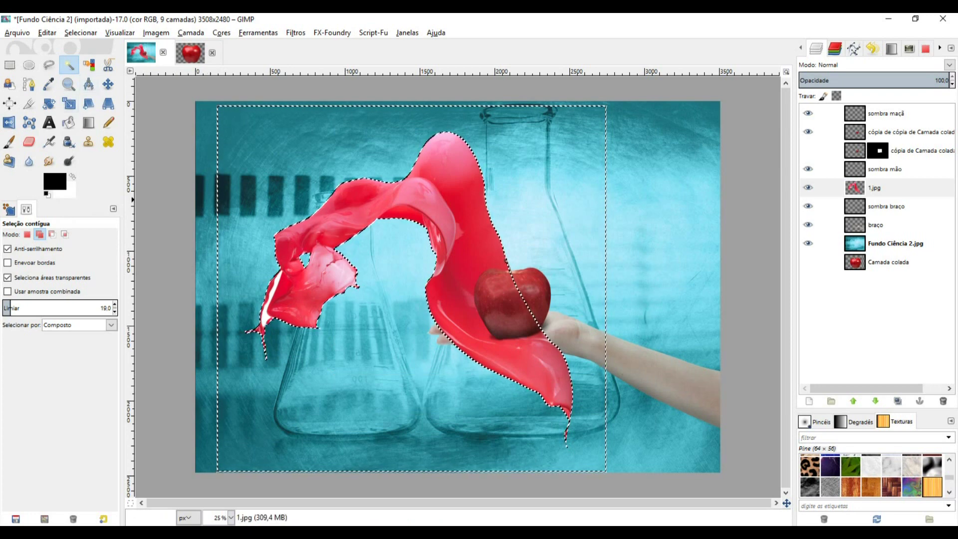
pyautogui.click(80, 32)
pyautogui.click(84, 62)
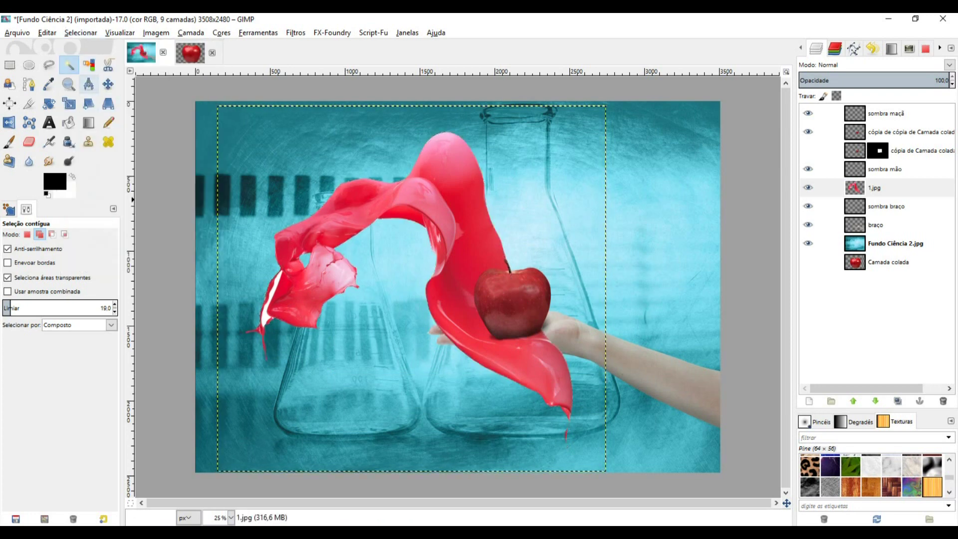
# Step: Select the leftover white gap enclosed by the splash's thin tendril and grow the selection by a few pixels
pyautogui.keyDown('ctrl'); pyautogui.scroll(2, 265, 296); pyautogui.keyUp('ctrl')
pyautogui.keyDown('ctrl'); pyautogui.scroll(1, 265, 297); pyautogui.keyUp('ctrl')
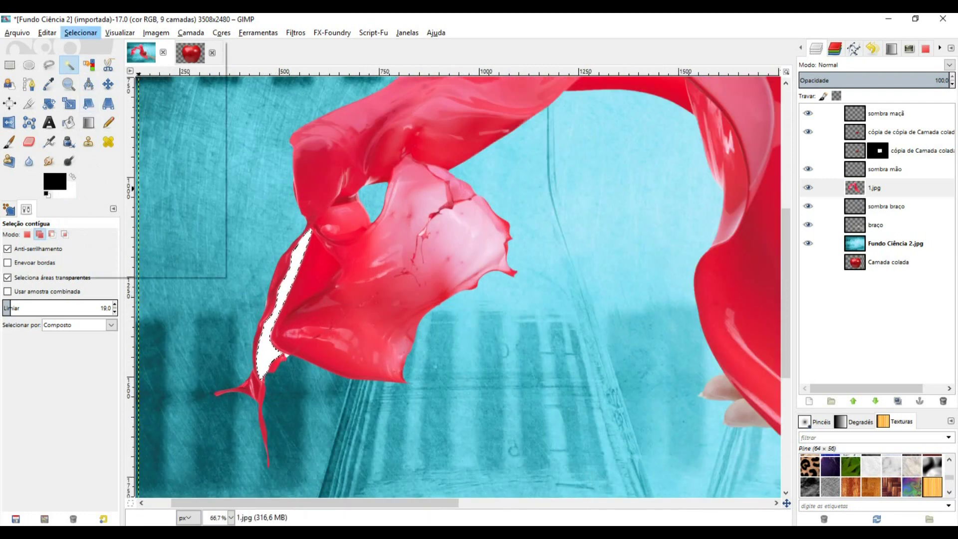
pyautogui.click(80, 33)
pyautogui.click(97, 188)
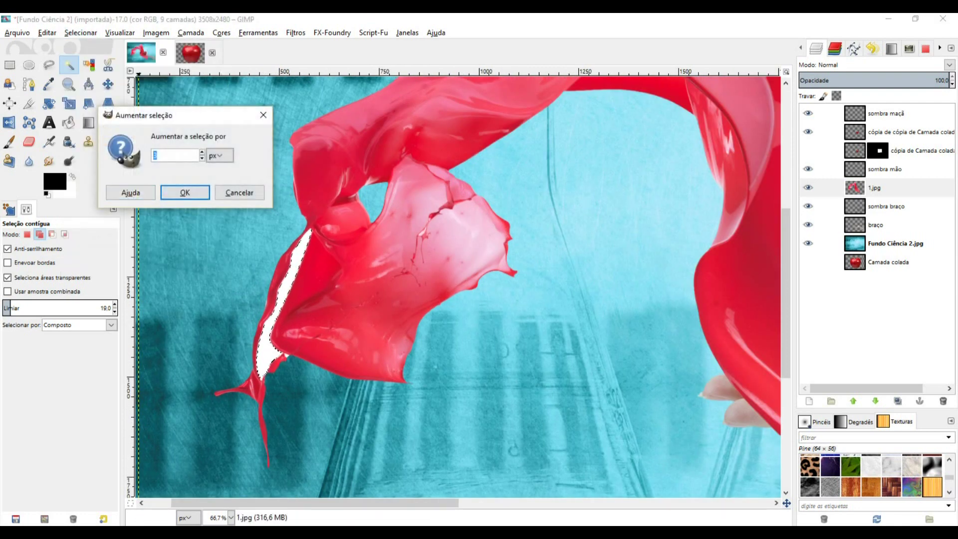
pyautogui.press('Return')
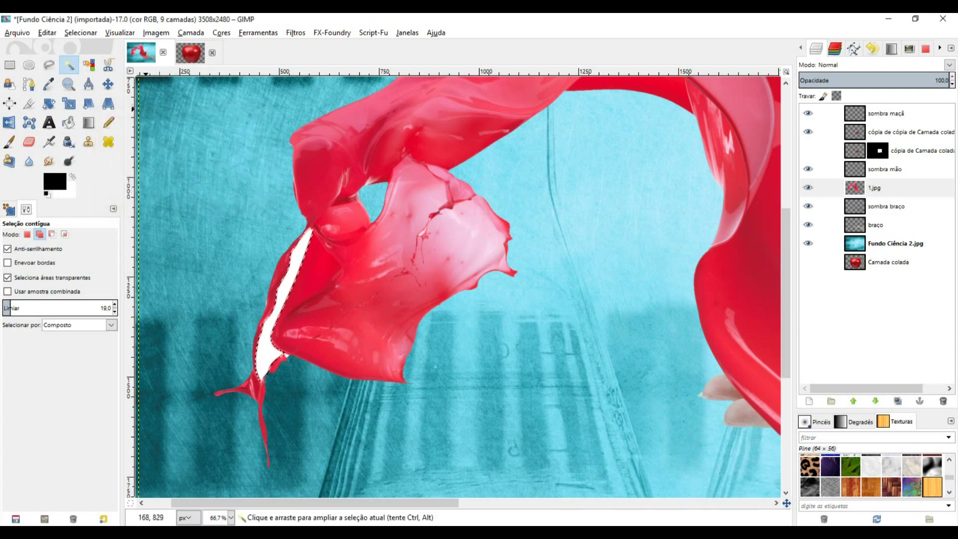
# Step: Feather the gap selection by 2 px, delete the white inside it, and clear the selection
pyautogui.hotkey('alt', 's')
pyautogui.press('Down')
pyautogui.press('Down')
pyautogui.press('Down')
pyautogui.press('Down')
pyautogui.press('Down')
pyautogui.press('Down')
pyautogui.press('Down')
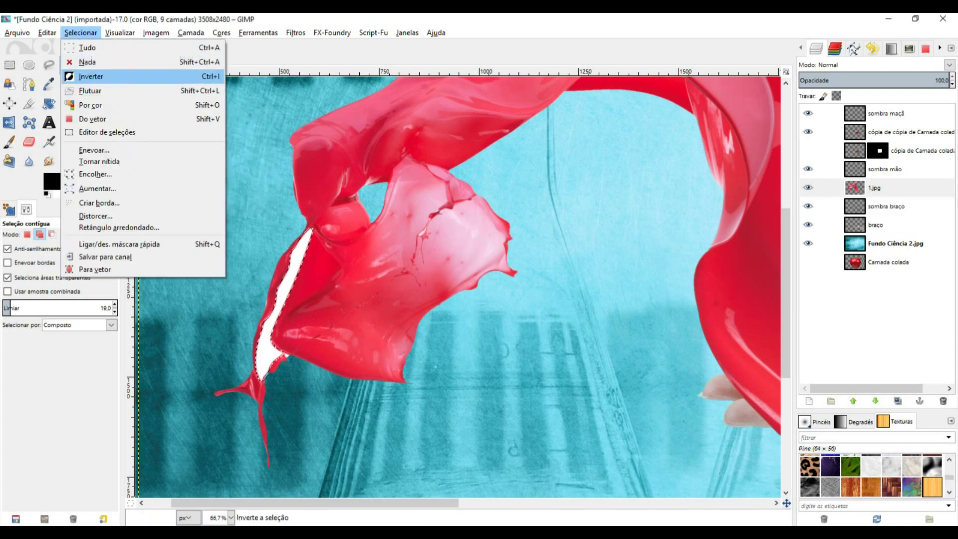
pyautogui.press('Return')
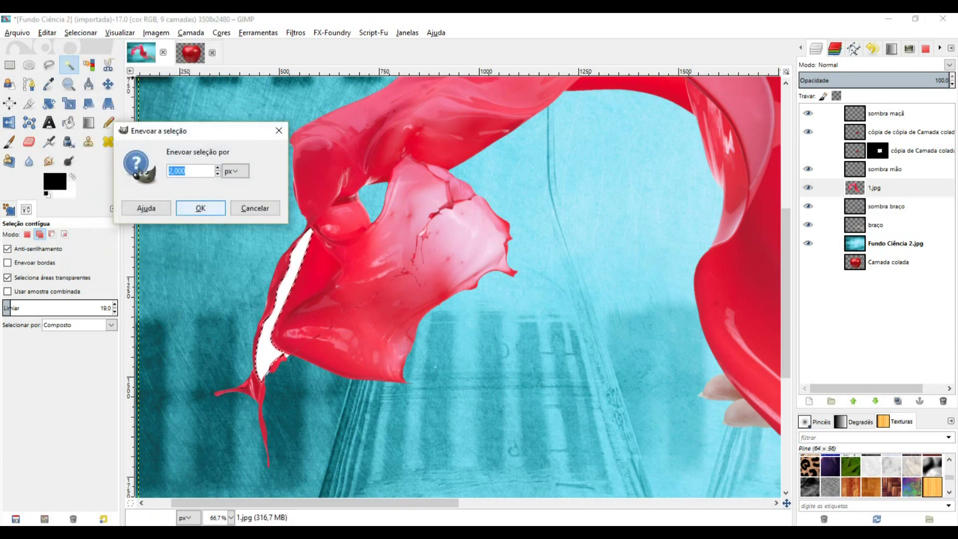
pyautogui.press('Return')
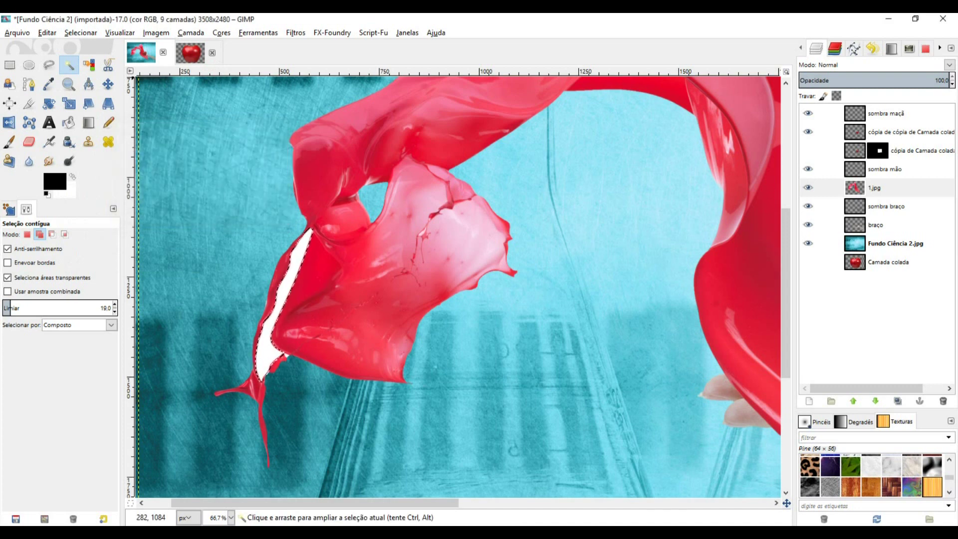
pyautogui.press('Delete')
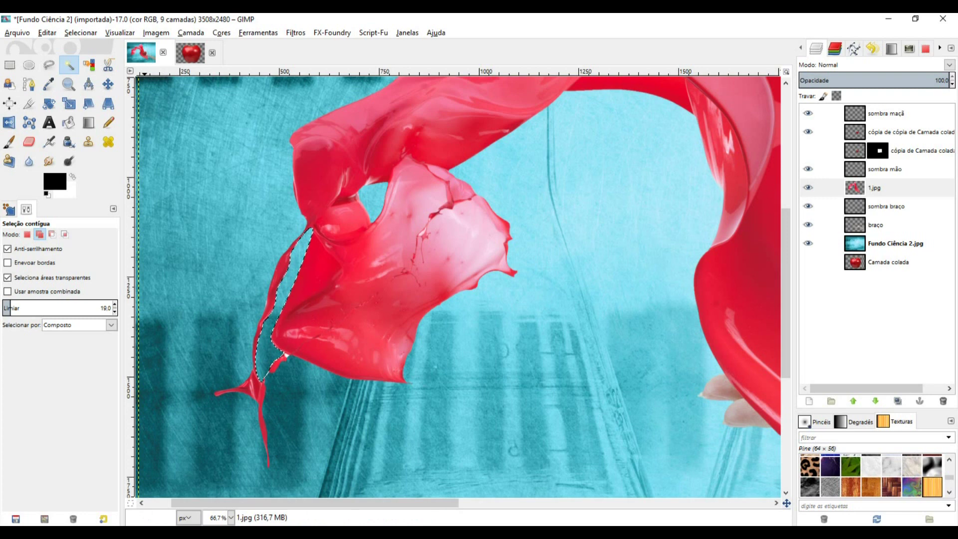
pyautogui.click(80, 32)
pyautogui.click(87, 61)
# Step: Scale the splash layer to 1122 x 1053 px and move it so its thick end meets the apple
pyautogui.scroll(-3, 535, 237)
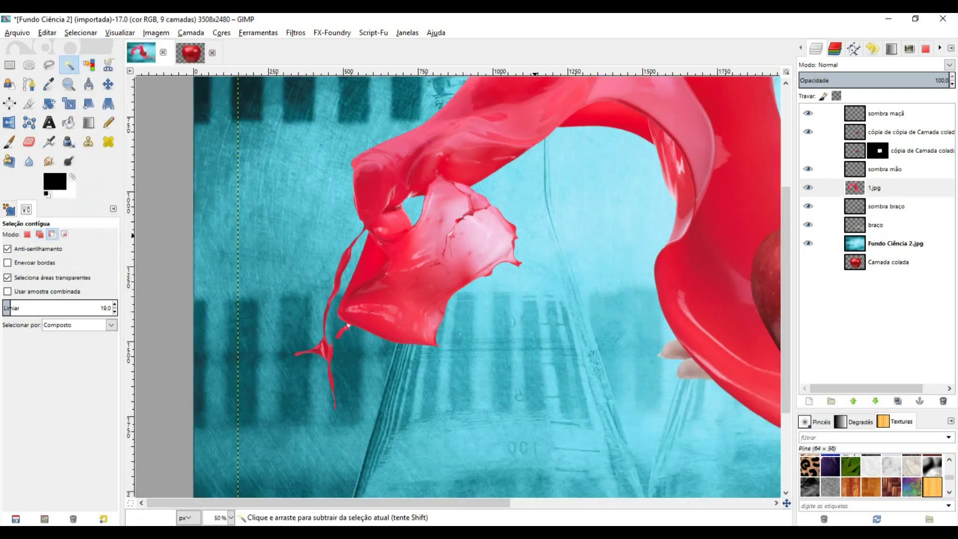
pyautogui.scroll(-1, 534, 235)
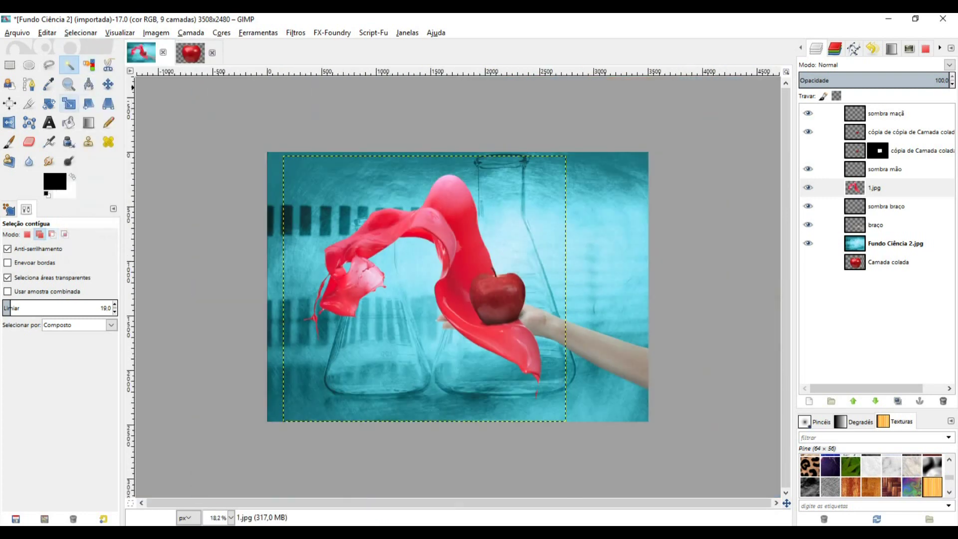
pyautogui.hotkey('shift', 's')
pyautogui.click(401, 291)
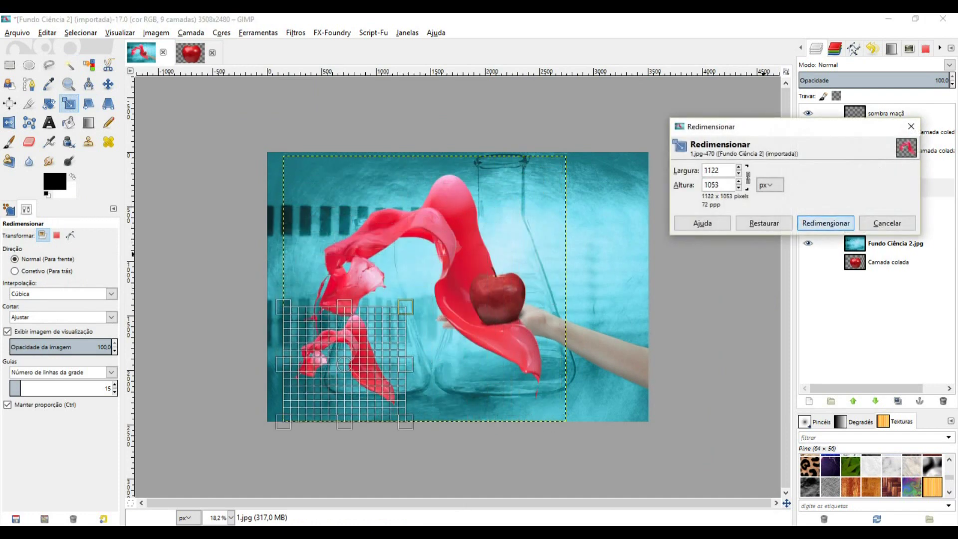
pyautogui.click(826, 223)
pyautogui.press('m')
pyautogui.moveTo(345, 364); pyautogui.dragTo(439, 273)
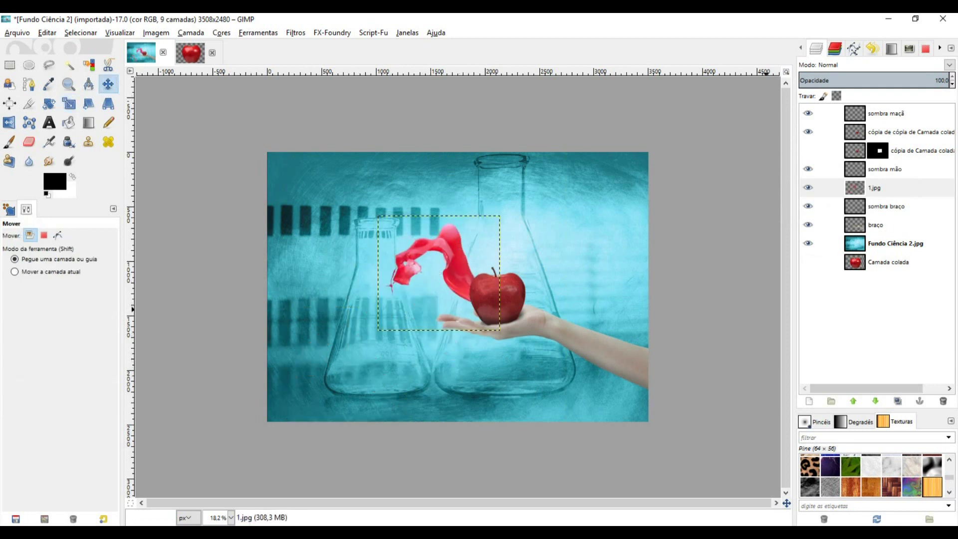
# Step: Raise the 1.jpg layer above the visible apple layer, directly below sombra maçã
pyautogui.click(853, 401)
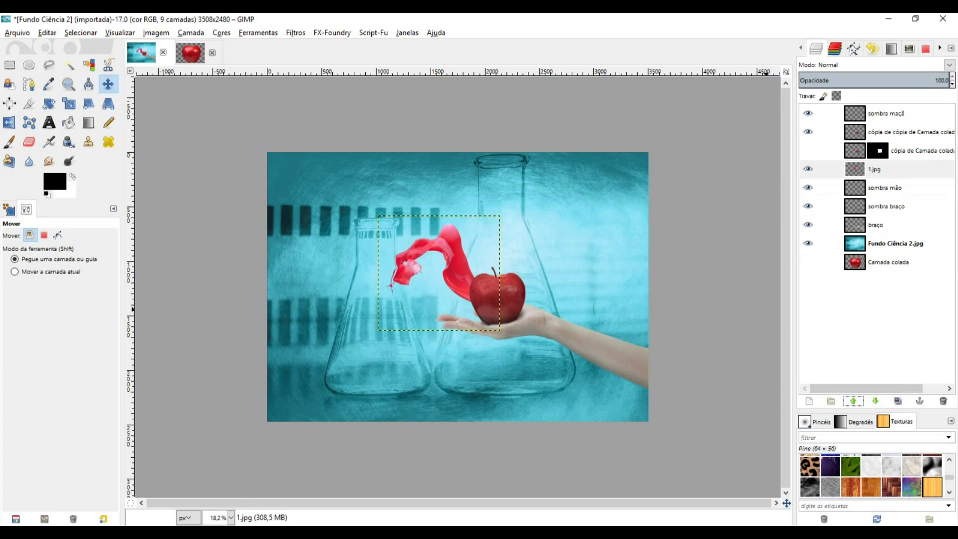
pyautogui.click(853, 400)
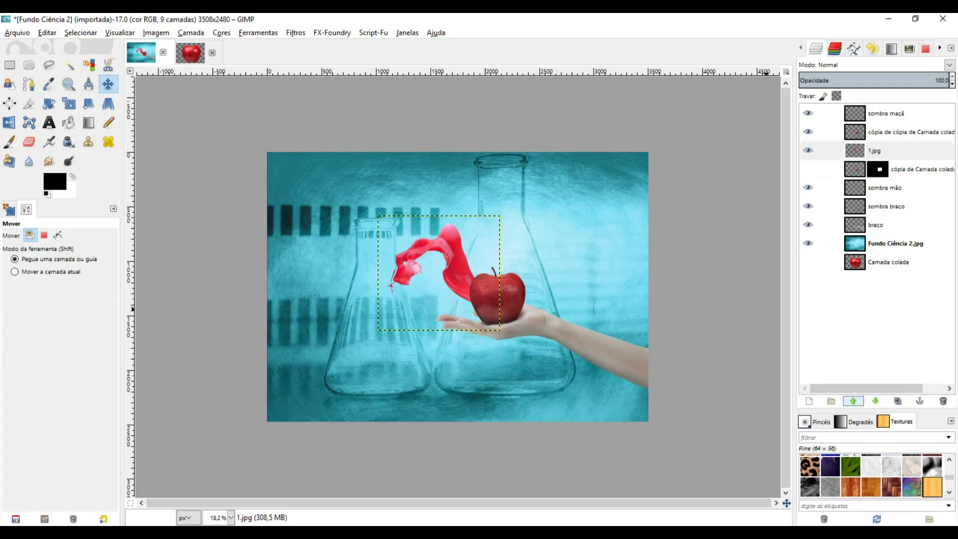
pyautogui.click(854, 401)
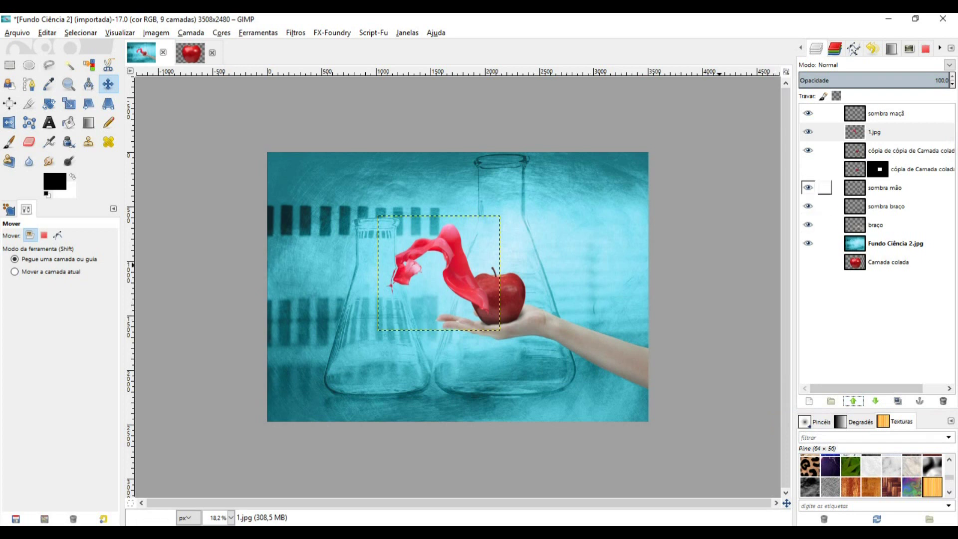
pyautogui.click(808, 150)
pyautogui.click(808, 150)
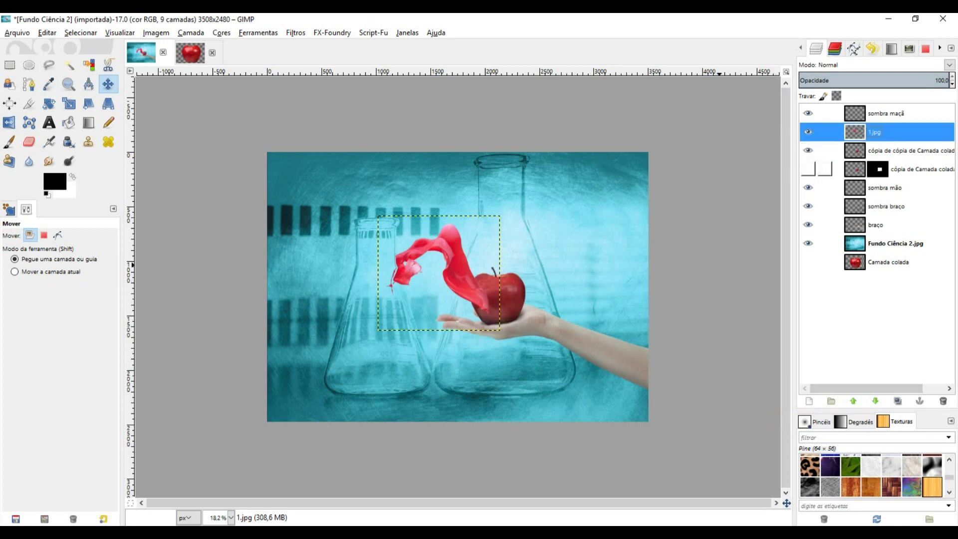
# Step: Lower the hidden masked apple copy beneath Fundo Ciência 2.jpg in the layer stack, and reselect the 1.jpg layer
pyautogui.click(908, 169)
pyautogui.click(875, 401)
pyautogui.click(876, 401)
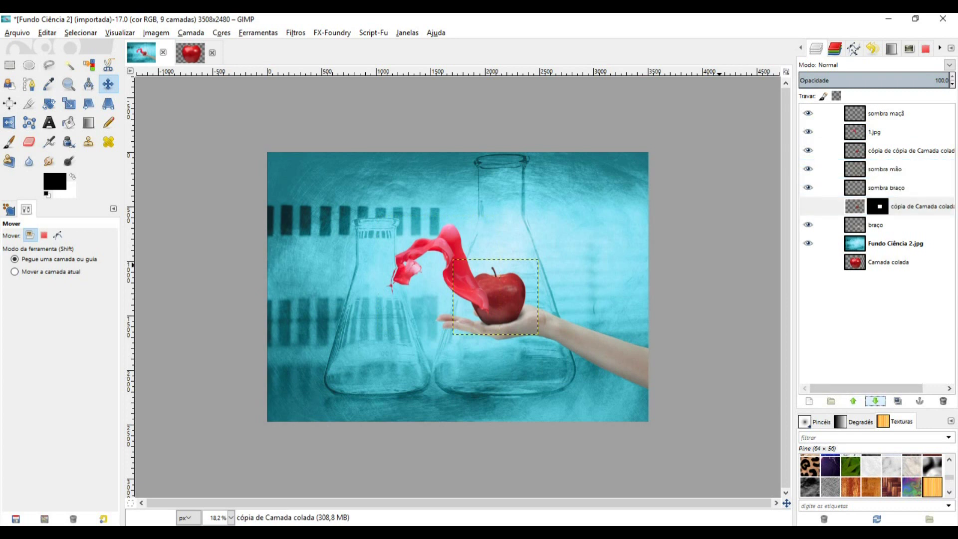
pyautogui.click(875, 400)
pyautogui.click(875, 400)
pyautogui.click(818, 132)
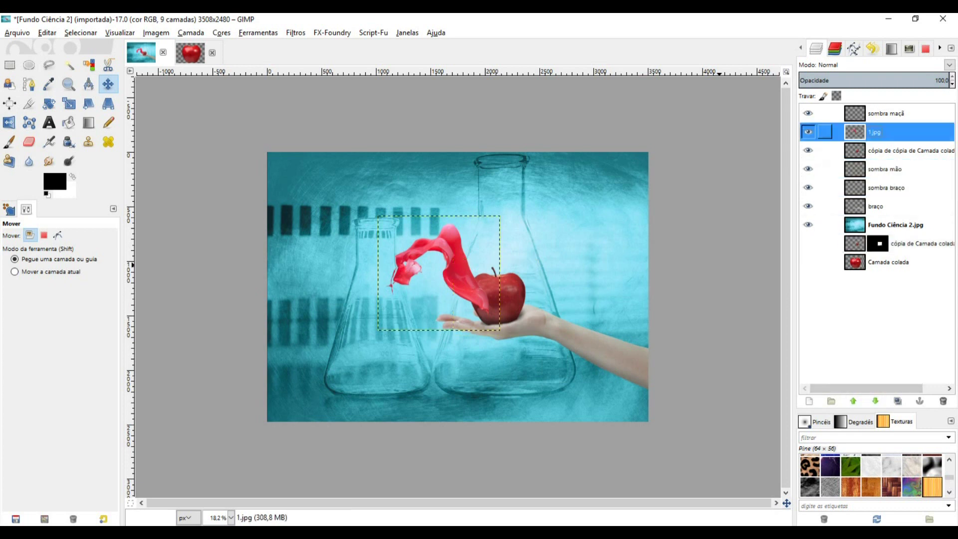
# Step: Nudge the splash layer so its thick end overlaps the upper part of the apple
pyautogui.click(808, 132)
pyautogui.click(808, 132)
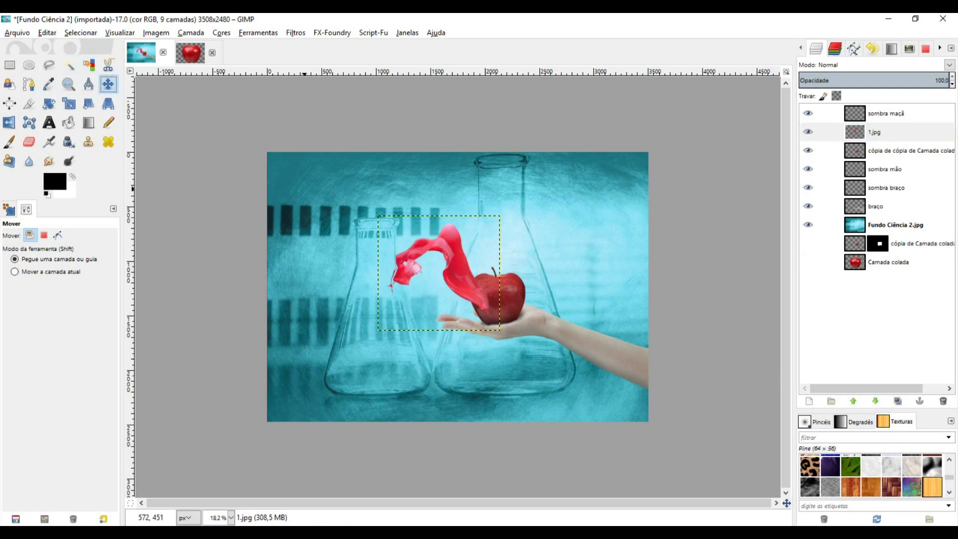
pyautogui.moveTo(441, 271); pyautogui.dragTo(448, 266)
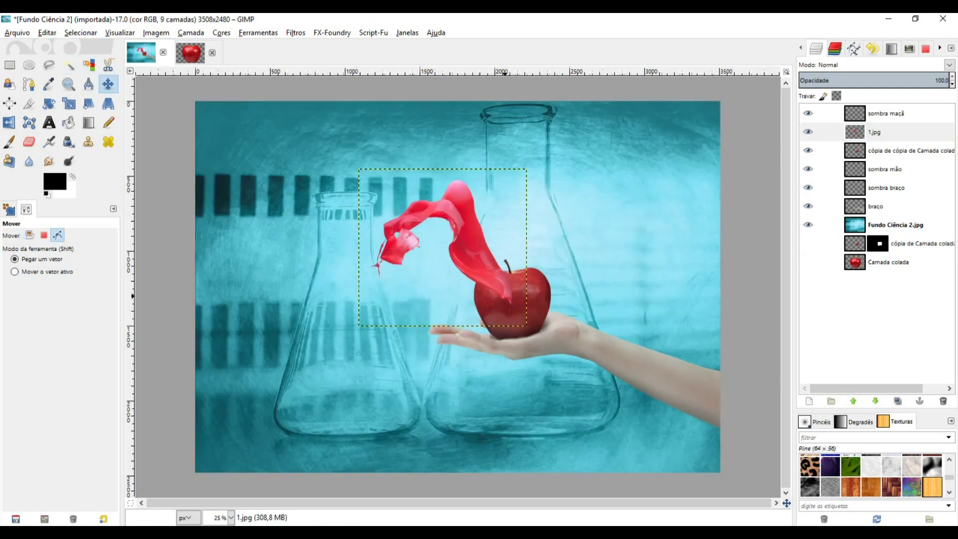
pyautogui.keyDown('ctrl'); pyautogui.scroll(3, 503, 295); pyautogui.keyUp('ctrl')
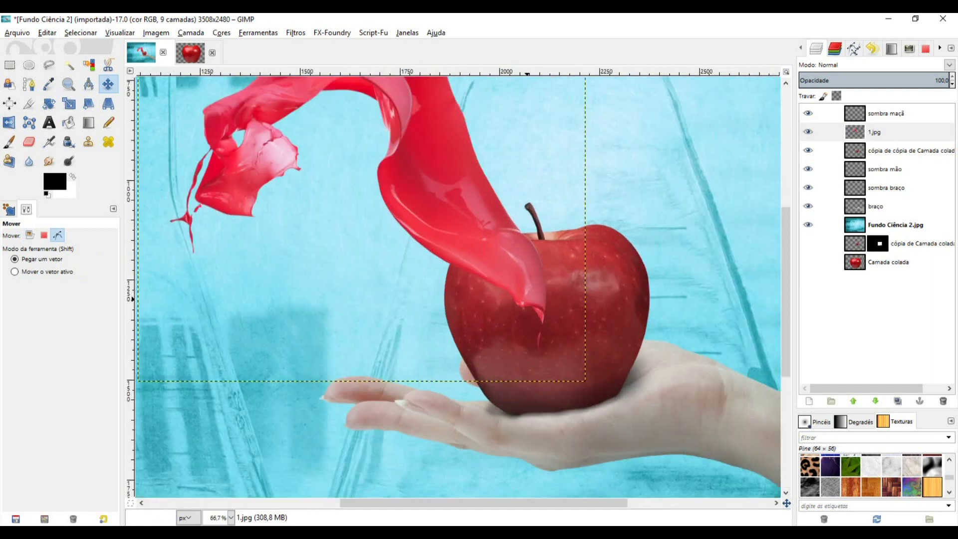
pyautogui.moveTo(361, 172); pyautogui.dragTo(357, 175)
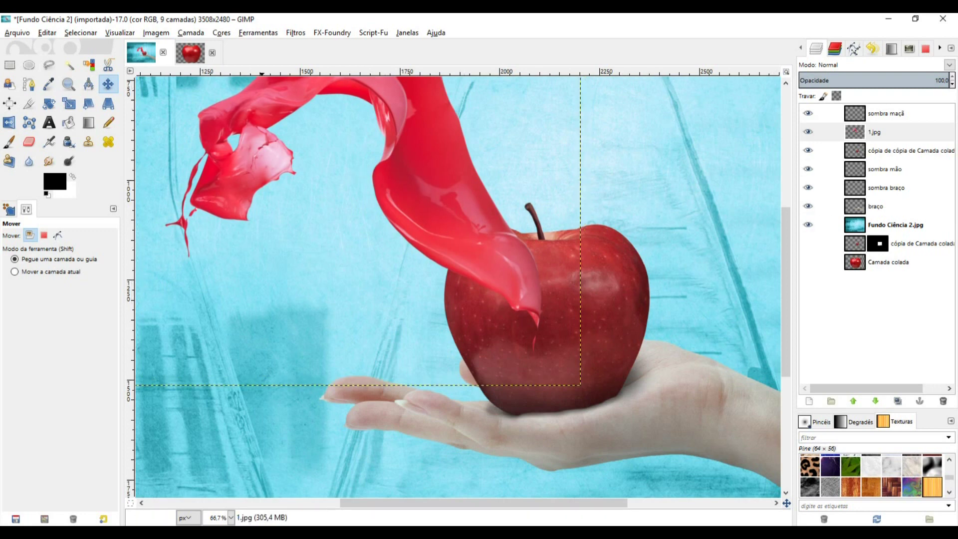
# Step: Shift the splash layer's hue to 6 with Hue-Saturation, applied to all colours
pyautogui.click(221, 33)
pyautogui.click(253, 63)
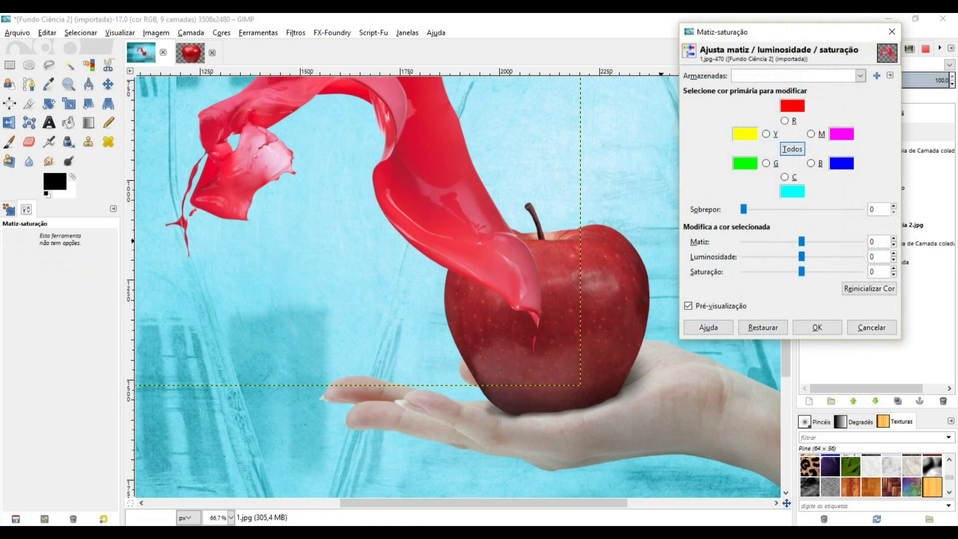
pyautogui.moveTo(802, 242); pyautogui.dragTo(803, 241)
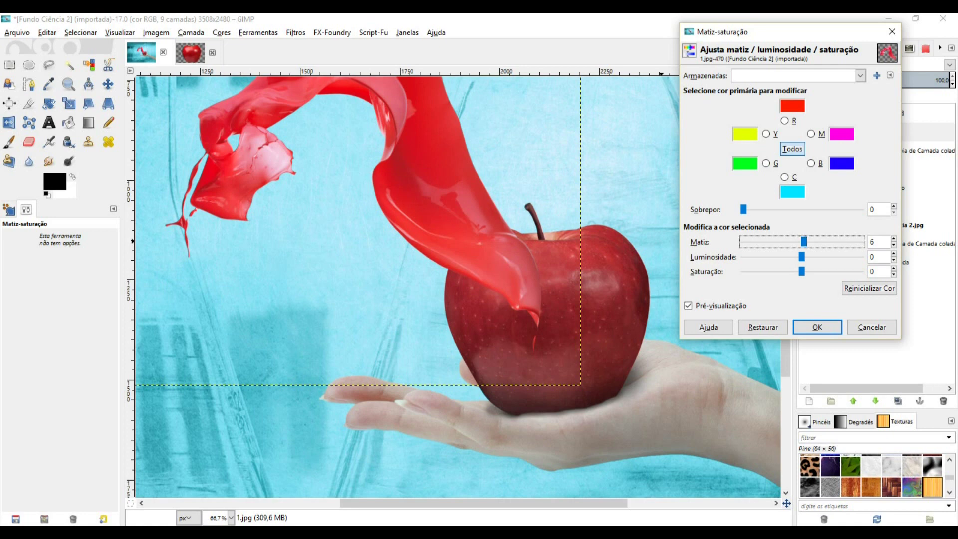
pyautogui.hotkey('alt', 'v')
pyautogui.press('Tab')
pyautogui.press('Tab')
pyautogui.press('Return')
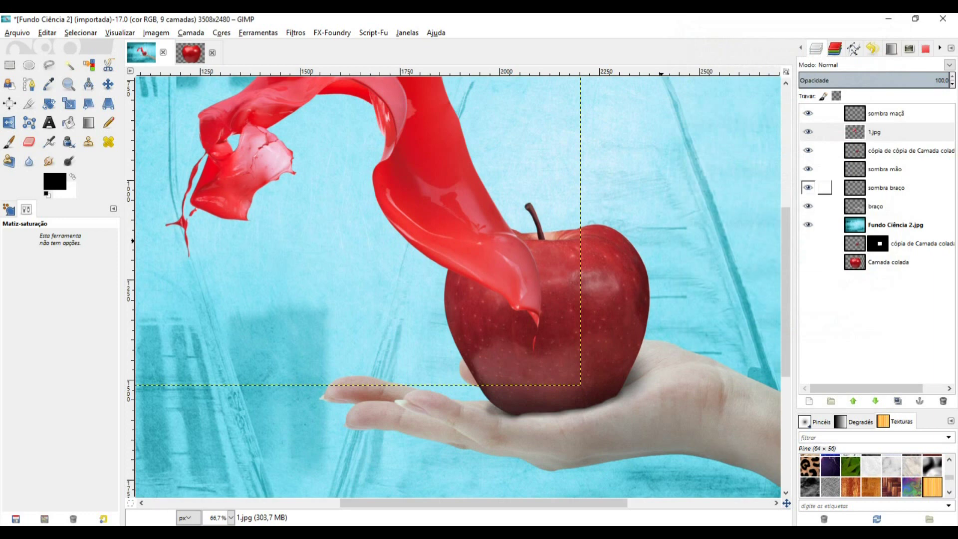
# Step: Add a white, full-opacity layer mask to the 1.jpg splash layer
pyautogui.rightClick(893, 132)
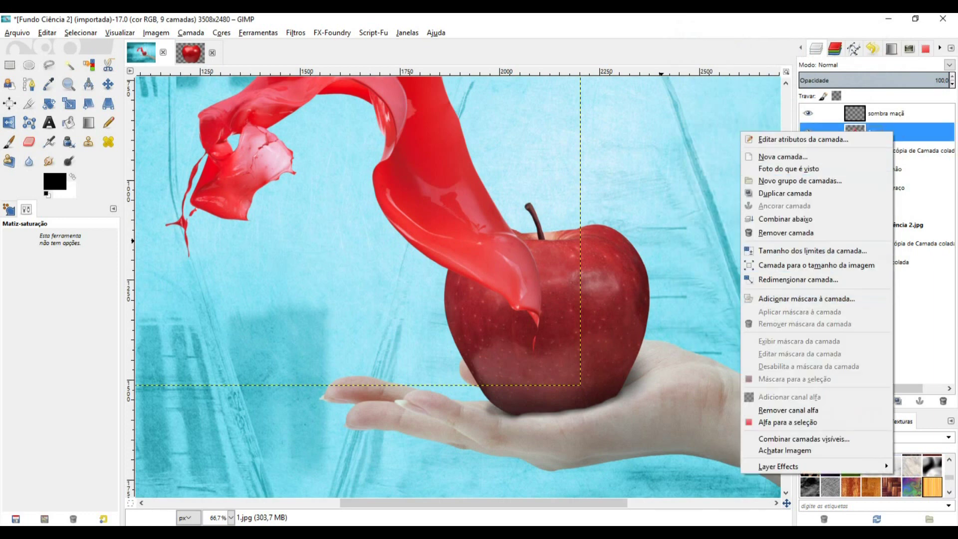
pyautogui.click(807, 299)
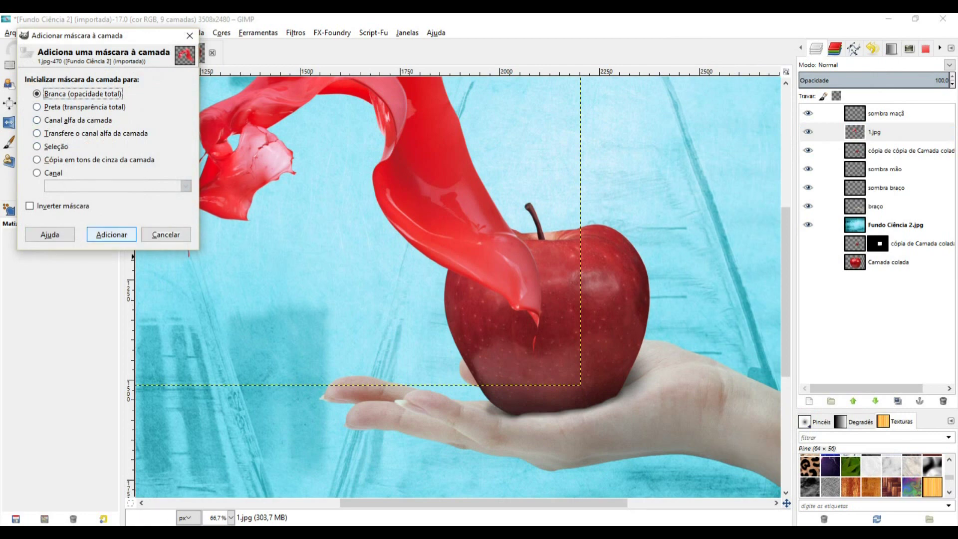
pyautogui.click(112, 234)
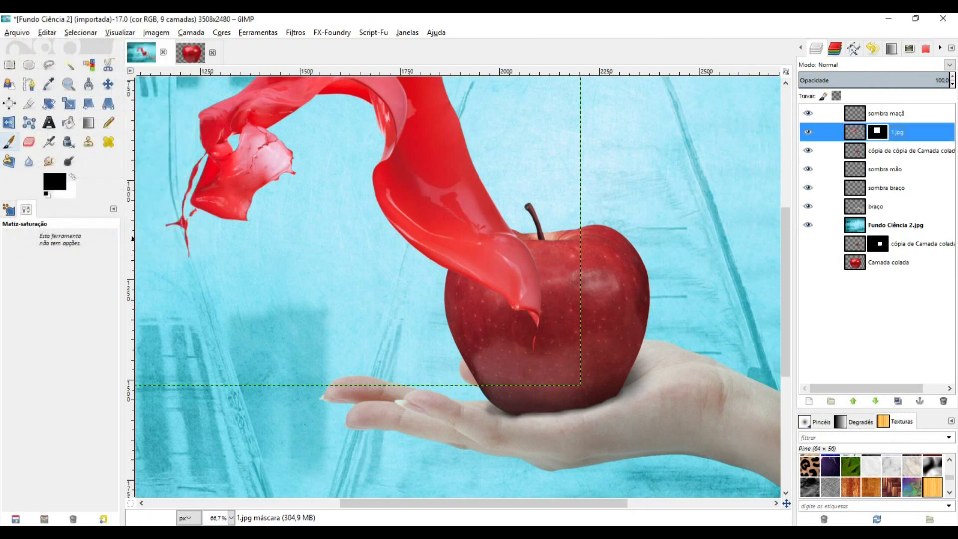
# Step: Paint black on the splash mask over the thin drip on the apple, using a soft brush at 33.3 opacity and size 75.92
pyautogui.press('p')
pyautogui.moveTo(19, 249); pyautogui.dragTo(40, 249)
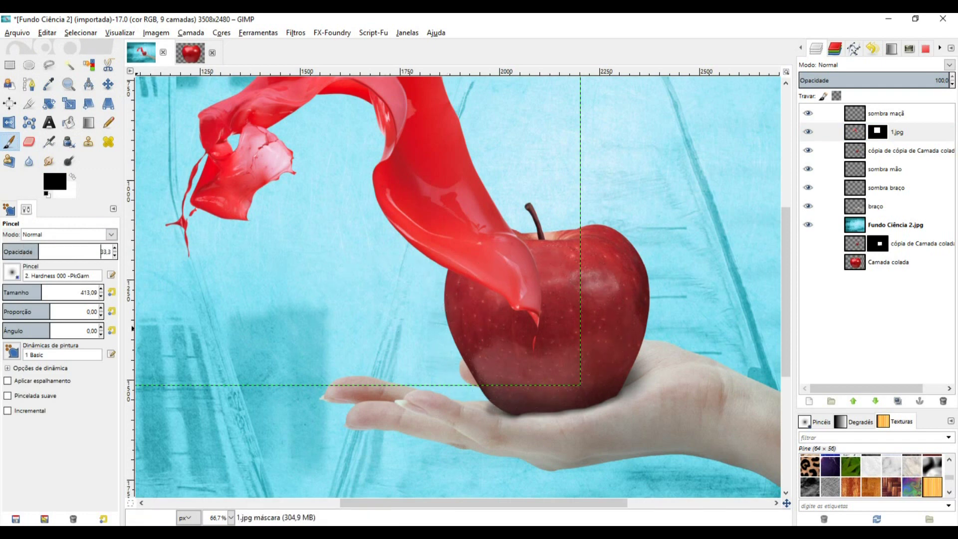
pyautogui.moveTo(42, 292); pyautogui.dragTo(10, 292)
pyautogui.moveTo(542, 315); pyautogui.dragTo(534, 344)
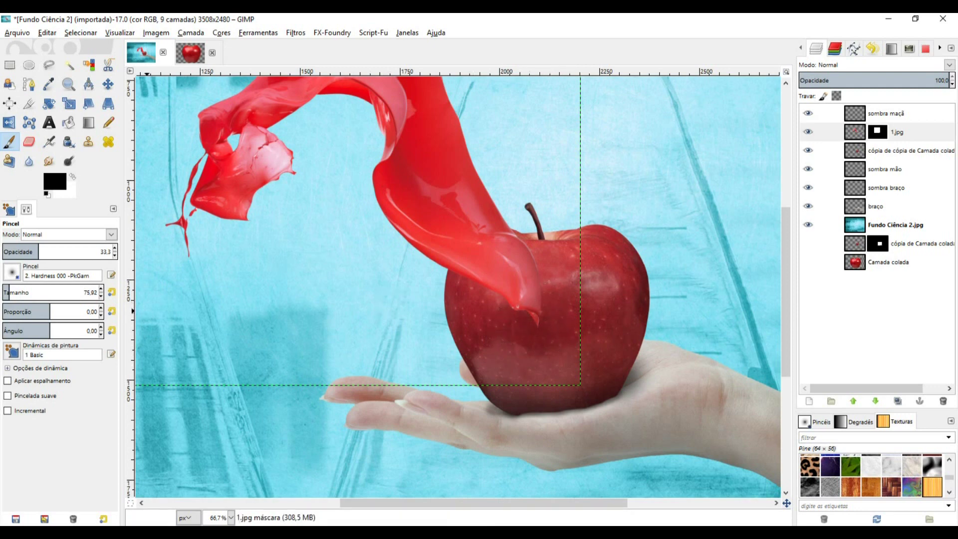
# Step: Fade the splash's tip into the apple on the mask with the black brush at 62.3 opacity and size 107.14
pyautogui.moveTo(40, 252); pyautogui.dragTo(71, 251)
pyautogui.moveTo(9, 292); pyautogui.dragTo(12, 293)
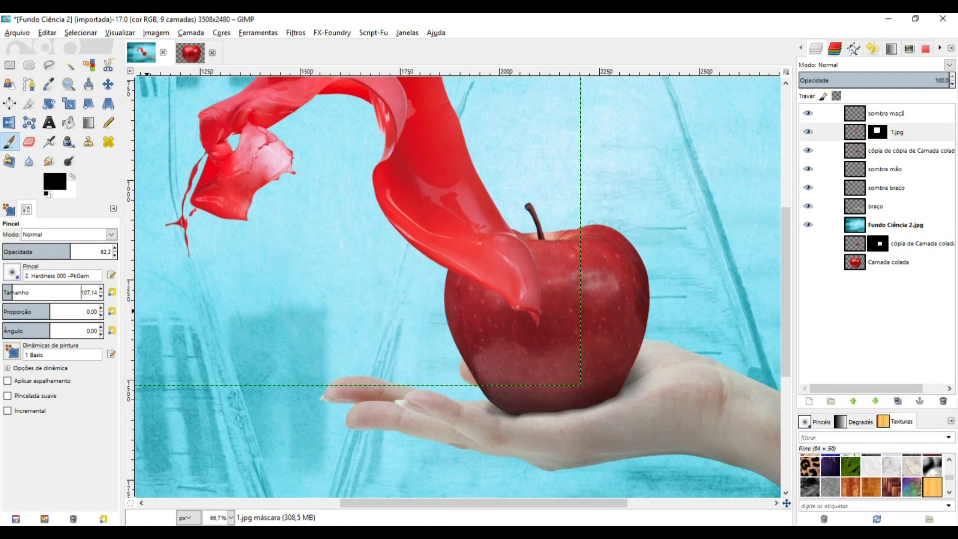
pyautogui.moveTo(534, 326)
pyautogui.mouseDown()
pyautogui.moveTo(531, 309)
pyautogui.moveTo(519, 336)
pyautogui.mouseUp()
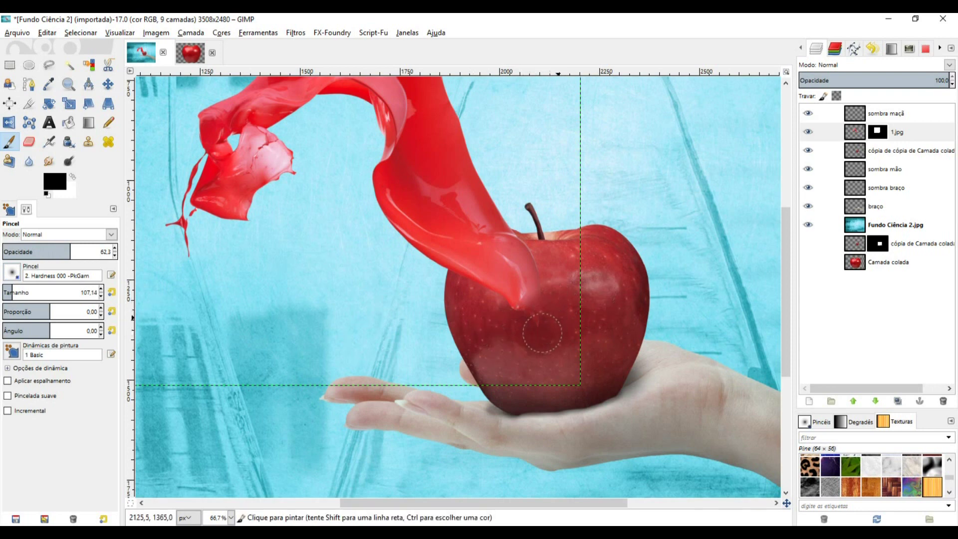
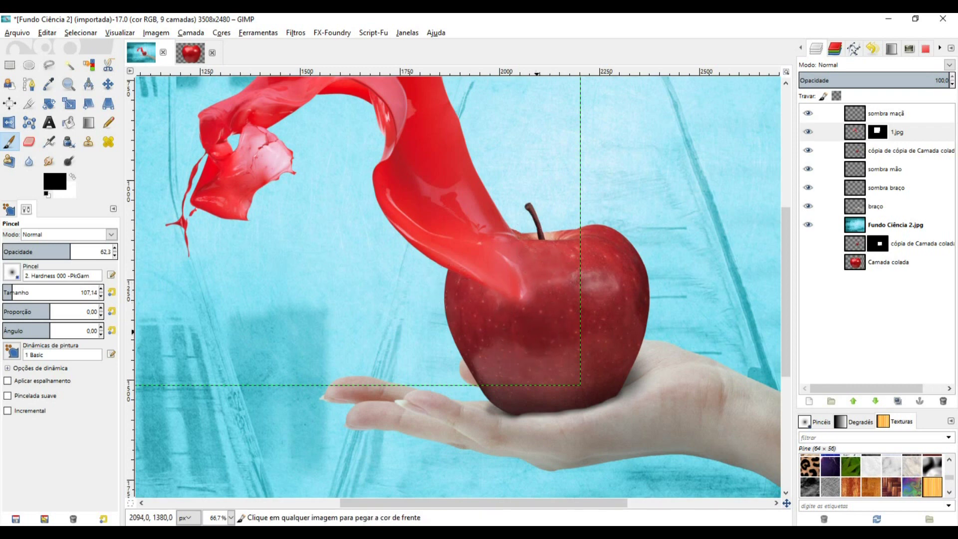
# Step: Blend the splash's tip into the apple by painting black on the 1.jpg layer mask with brush opacity 19.7 and size 69.68
pyautogui.scroll(1, 549, 344)
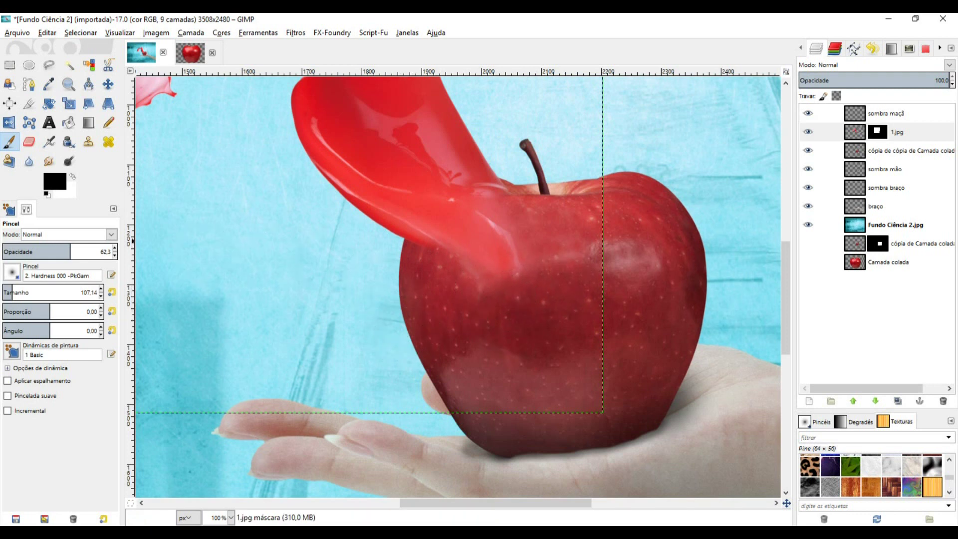
pyautogui.moveTo(70, 254); pyautogui.dragTo(58, 254)
pyautogui.moveTo(12, 295); pyautogui.dragTo(8, 294)
pyautogui.moveTo(57, 251); pyautogui.dragTo(23, 252)
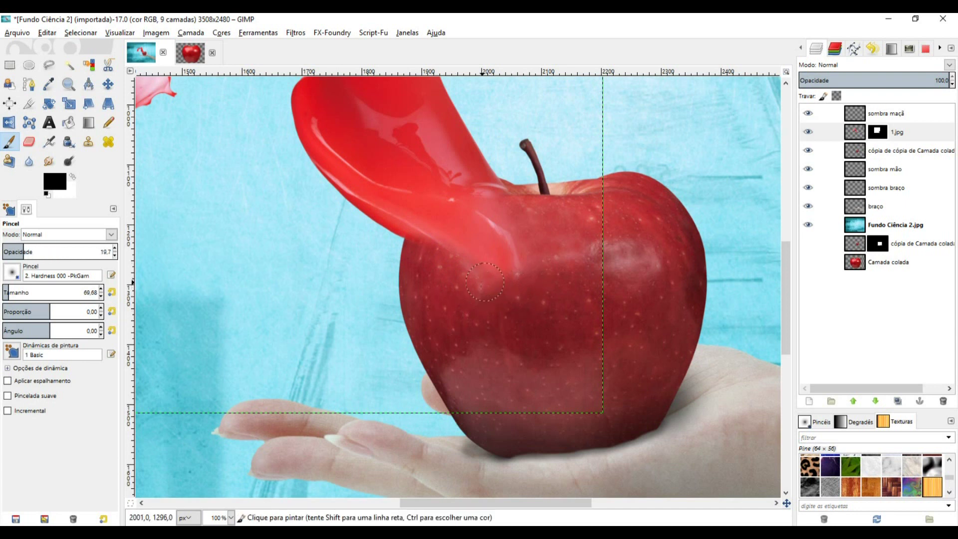
pyautogui.moveTo(503, 258)
pyautogui.mouseDown()
pyautogui.moveTo(497, 231)
pyautogui.moveTo(517, 253)
pyautogui.moveTo(477, 211)
pyautogui.moveTo(516, 257)
pyautogui.moveTo(516, 275)
pyautogui.moveTo(490, 224)
pyautogui.moveTo(483, 247)
pyautogui.moveTo(492, 291)
pyautogui.moveTo(513, 285)
pyautogui.moveTo(463, 284)
pyautogui.moveTo(495, 284)
pyautogui.moveTo(477, 248)
pyautogui.moveTo(508, 272)
pyautogui.moveTo(462, 247)
pyautogui.moveTo(483, 269)
pyautogui.moveTo(451, 231)
pyautogui.moveTo(499, 282)
pyautogui.moveTo(471, 273)
pyautogui.moveTo(516, 295)
pyautogui.moveTo(472, 283)
pyautogui.moveTo(525, 268)
pyautogui.moveTo(466, 224)
pyautogui.mouseUp()
pyautogui.moveTo(519, 277)
pyautogui.mouseDown()
pyautogui.moveTo(465, 279)
pyautogui.moveTo(523, 281)
pyautogui.mouseUp()
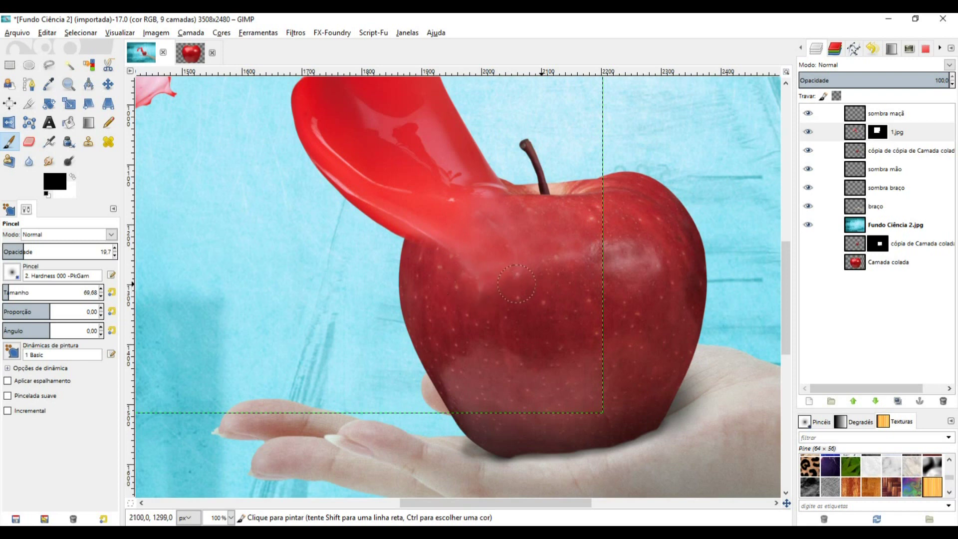
pyautogui.scroll(-2, 525, 342)
pyautogui.scroll(1, 525, 342)
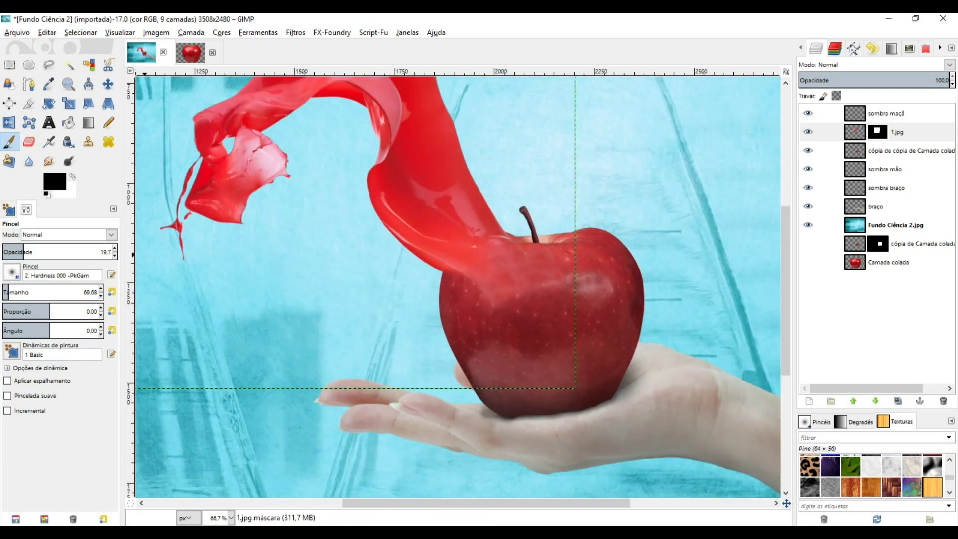
pyautogui.press('x')
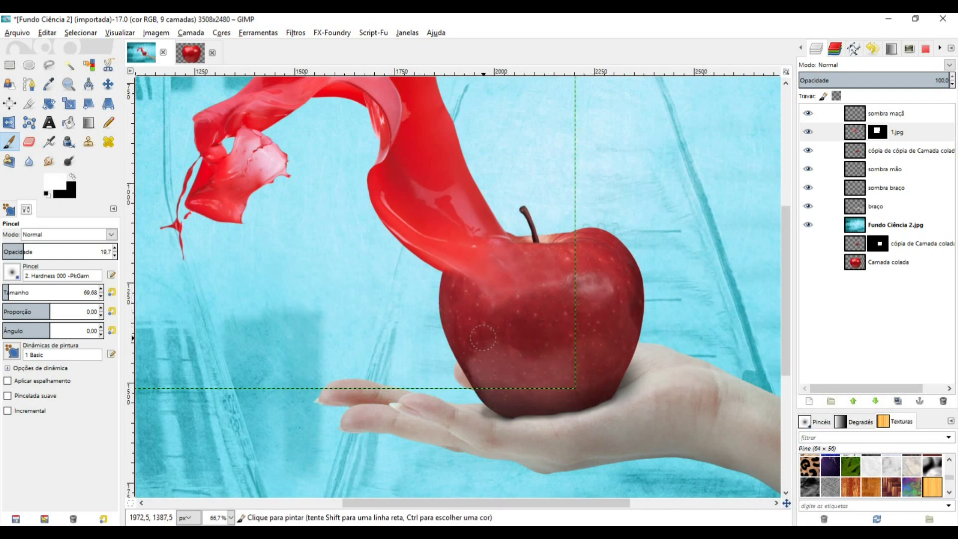
pyautogui.scroll(-3, 592, 326)
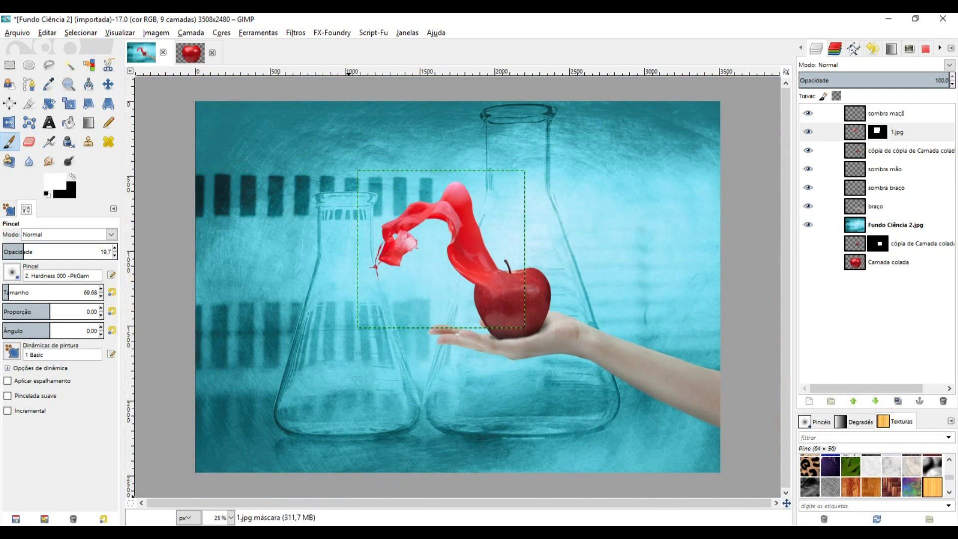
# Step: Open 3.jpg from the maçã splash folder in GIMP
pyautogui.moveTo(308, 533)
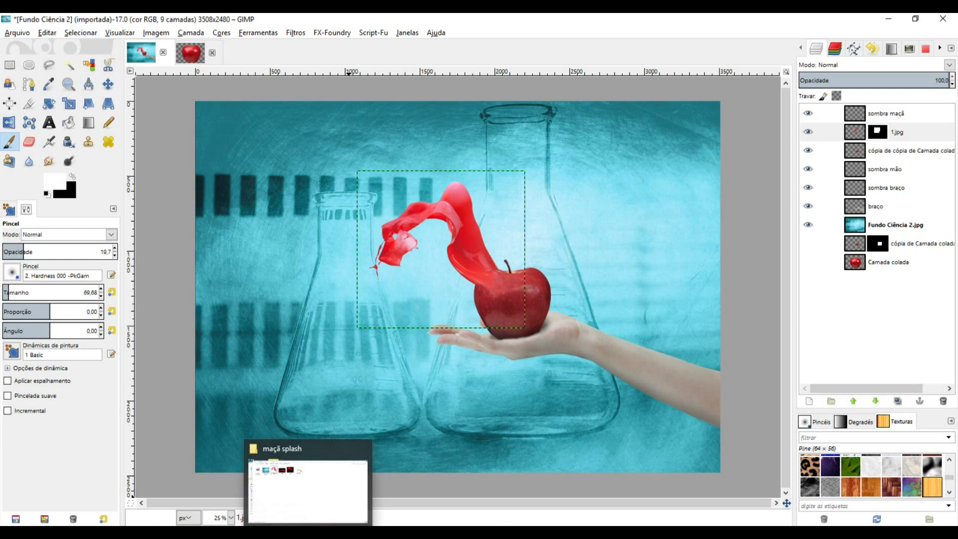
pyautogui.click(308, 533)
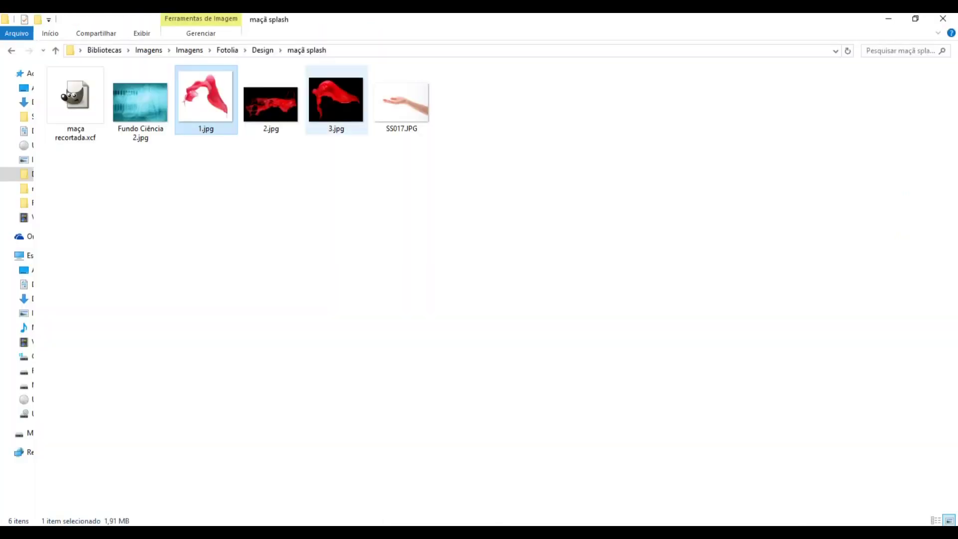
pyautogui.rightClick(336, 112)
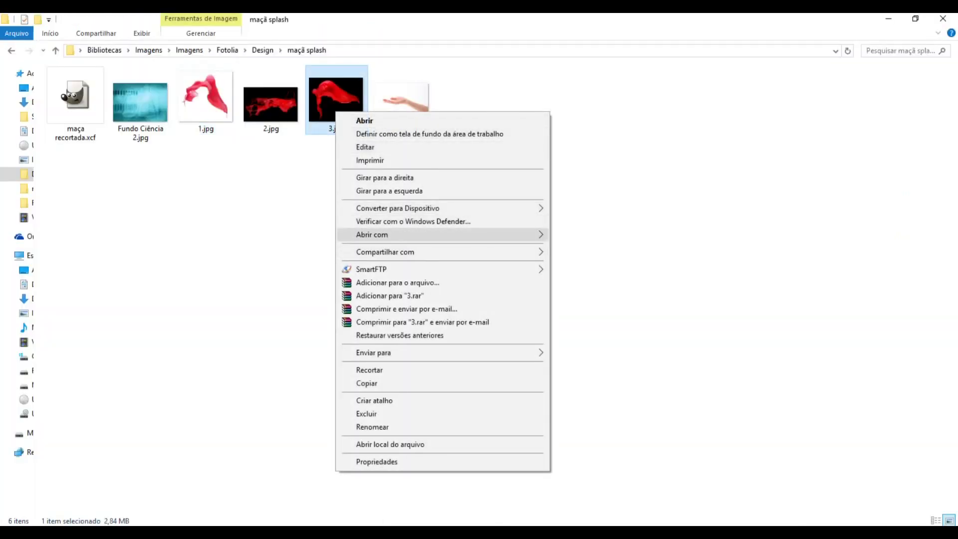
pyautogui.moveTo(439, 234)
pyautogui.click(613, 263)
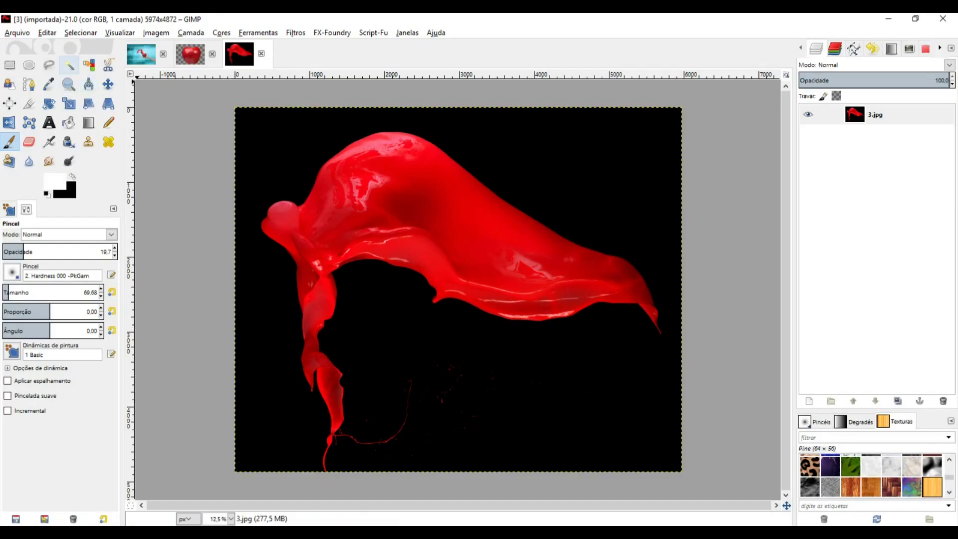
# Step: Select the black background around the red splash by contiguous colour and grow the selection slightly
pyautogui.click(69, 65)
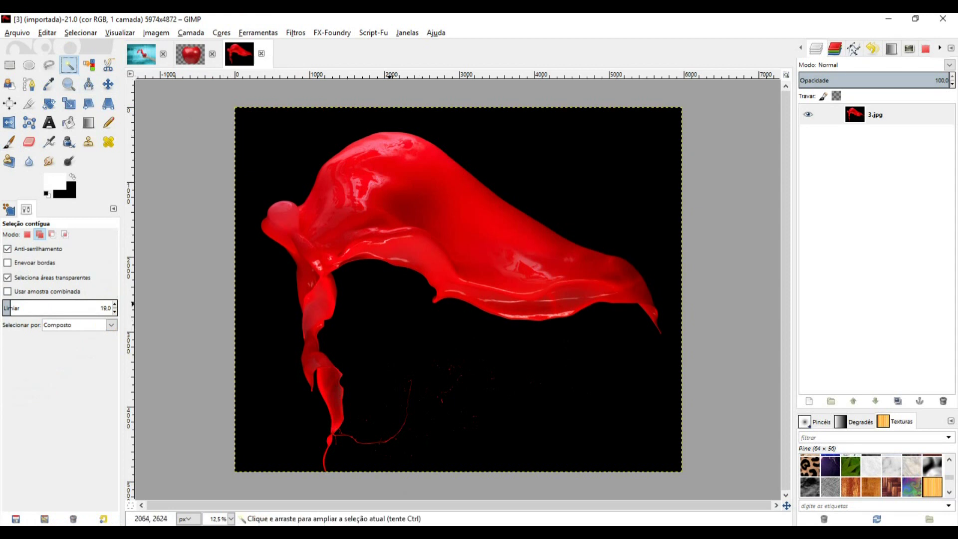
pyautogui.click(390, 304)
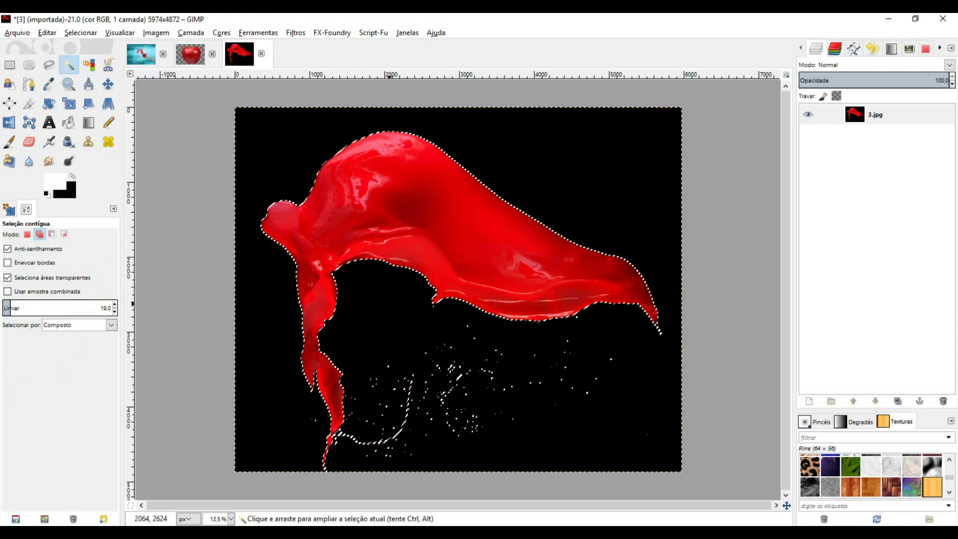
pyautogui.click(80, 33)
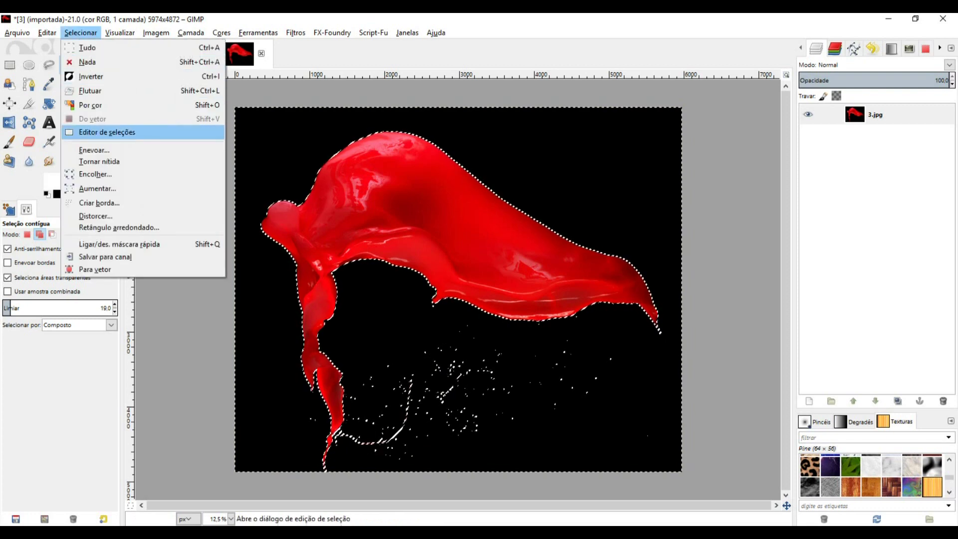
pyautogui.click(98, 189)
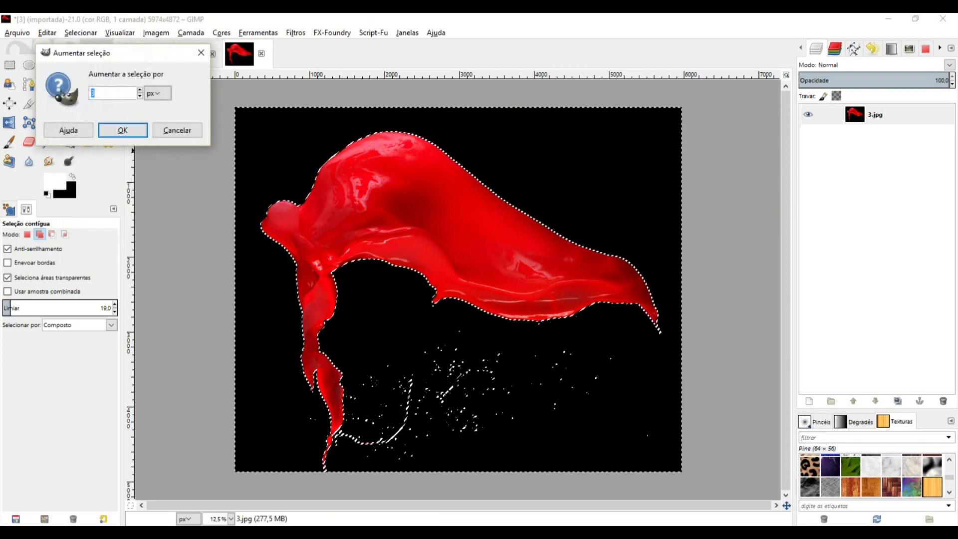
pyautogui.press('Return')
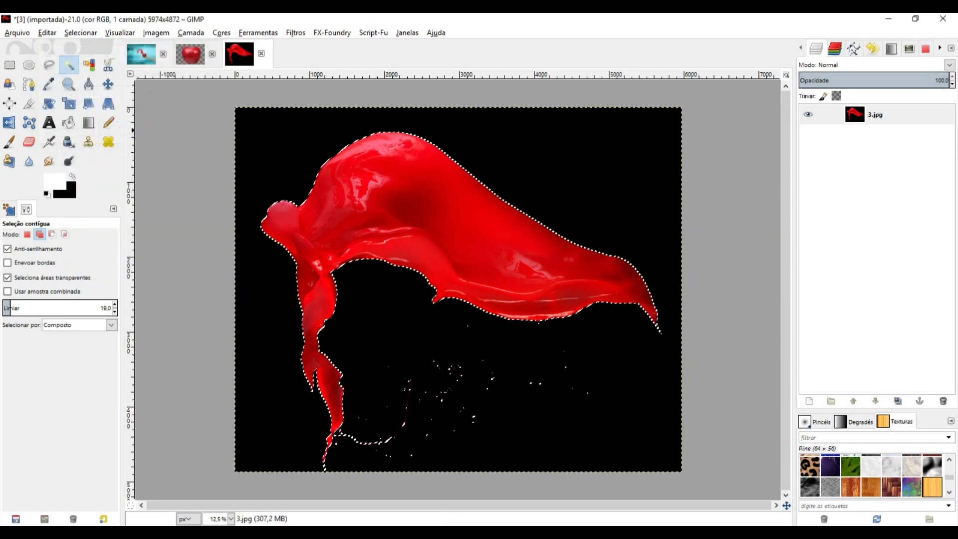
# Step: Feather the background selection by 2 px
pyautogui.click(80, 33)
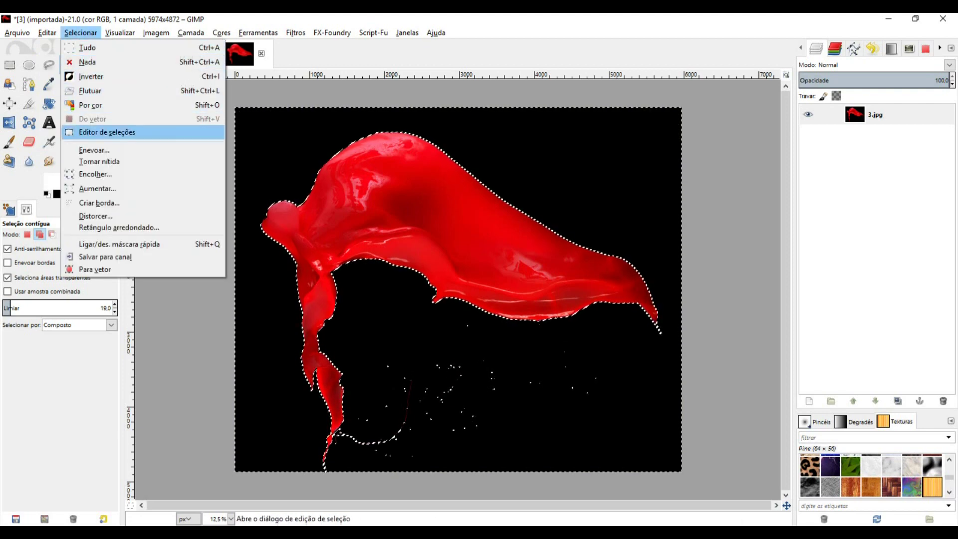
pyautogui.click(97, 150)
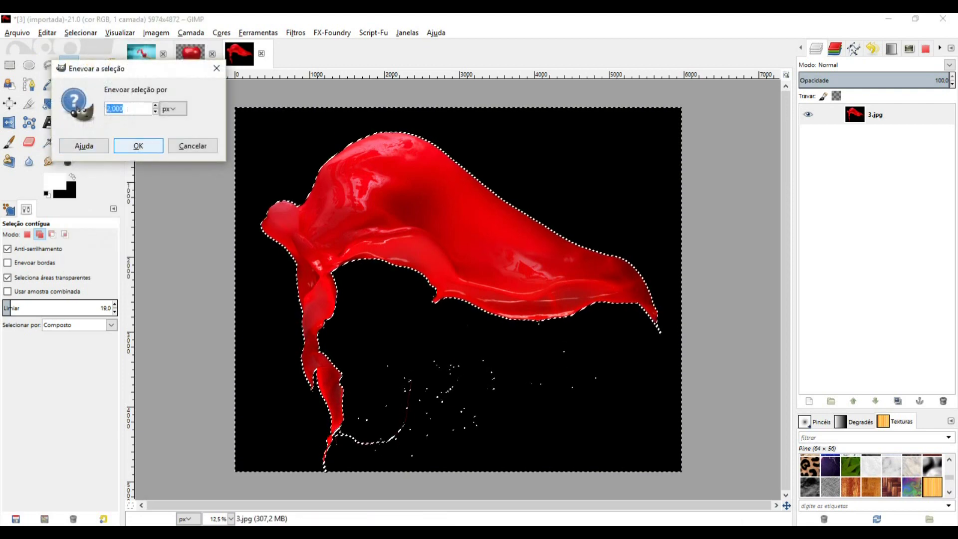
pyautogui.click(138, 146)
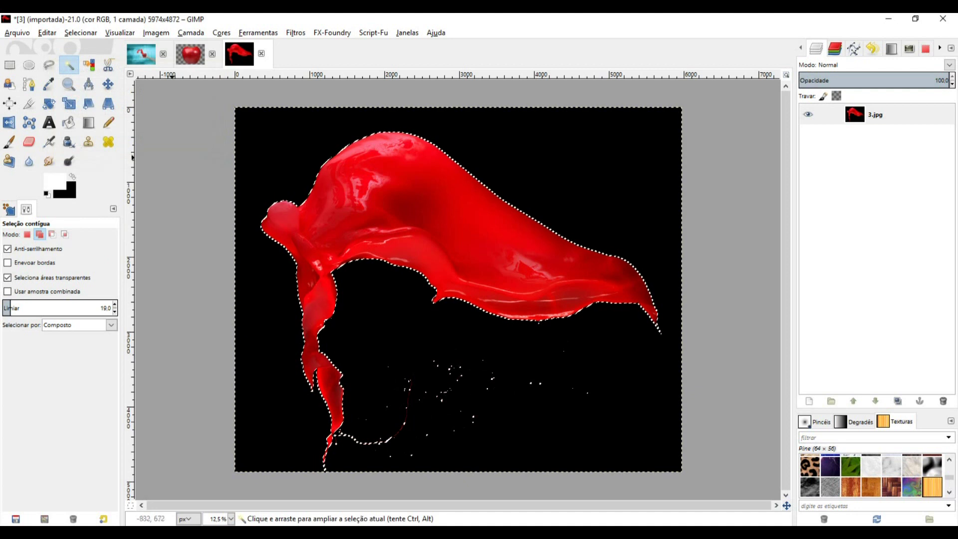
# Step: Delete the selected black background of the 3.jpg layer to transparency using an alpha channel, and clear the selection
pyautogui.rightClick(849, 120)
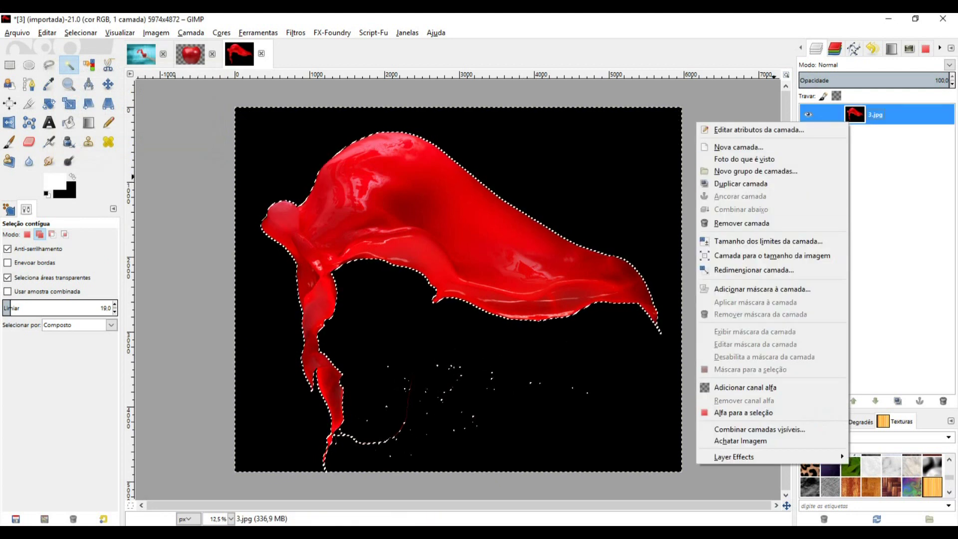
pyautogui.click(744, 388)
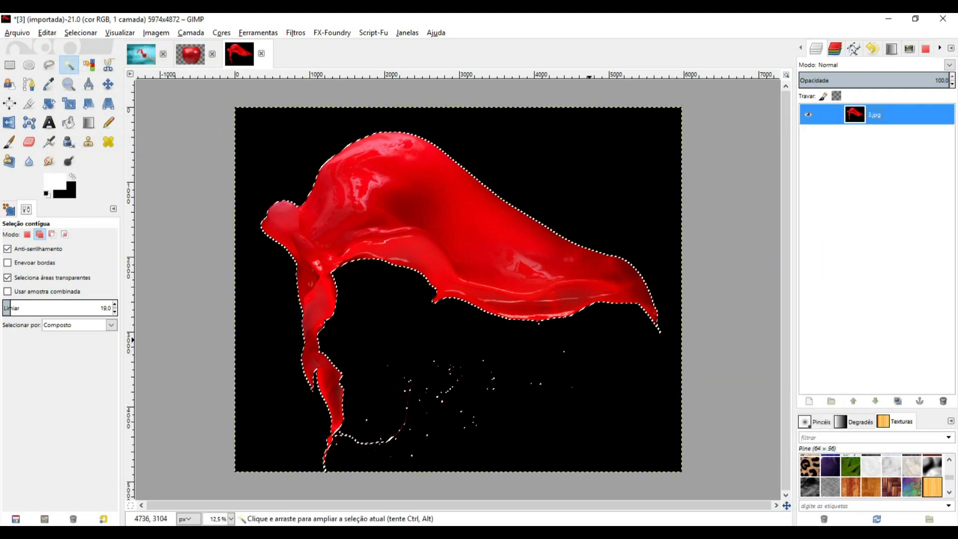
pyautogui.press('Delete')
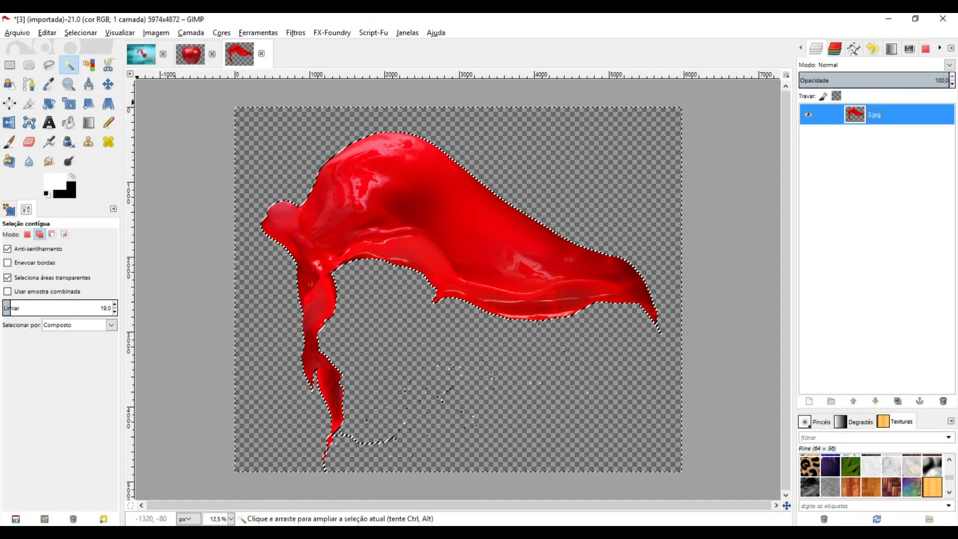
pyautogui.click(80, 33)
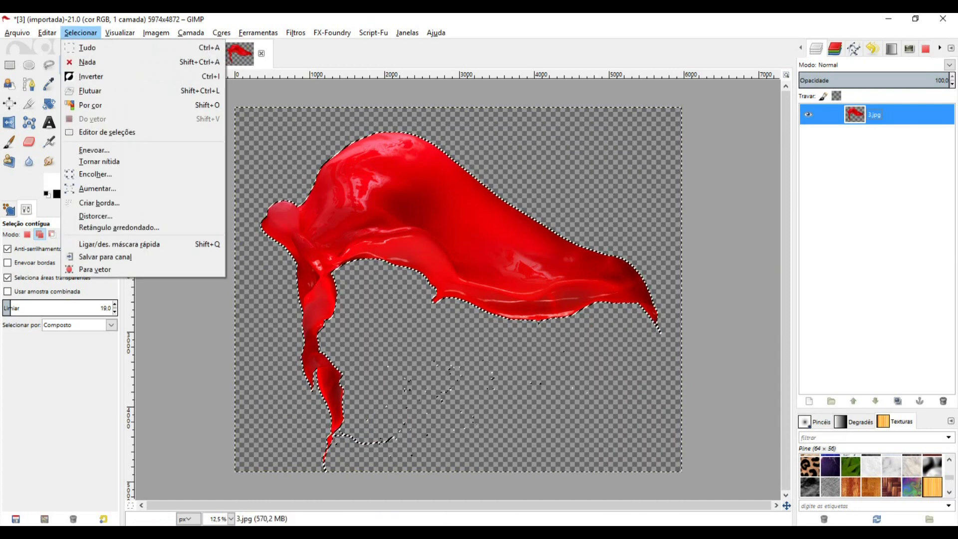
pyautogui.click(90, 62)
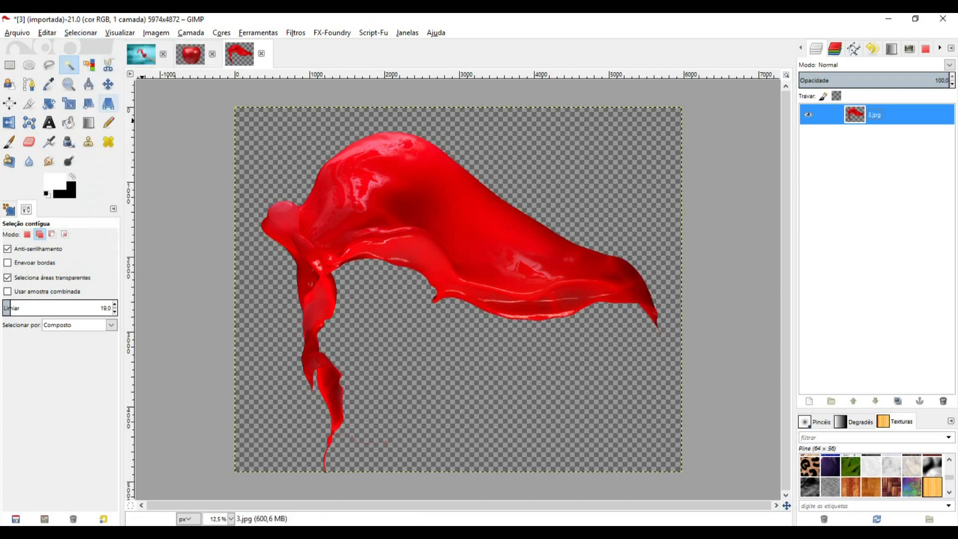
# Step: Copy the cut-out red splash, close the separate apple image and return to the Fundo Ciência 2 composition
pyautogui.press('m')
pyautogui.moveTo(417, 210)
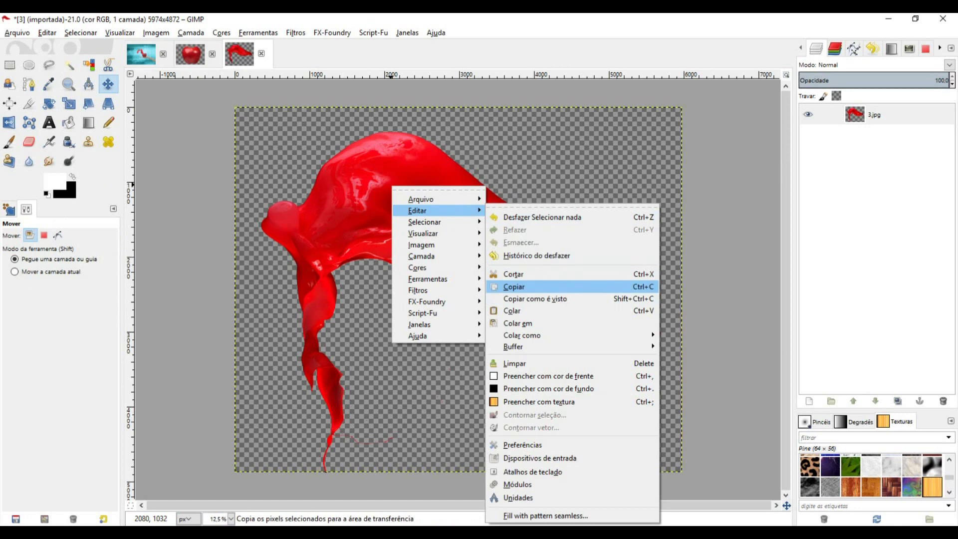
pyautogui.click(514, 287)
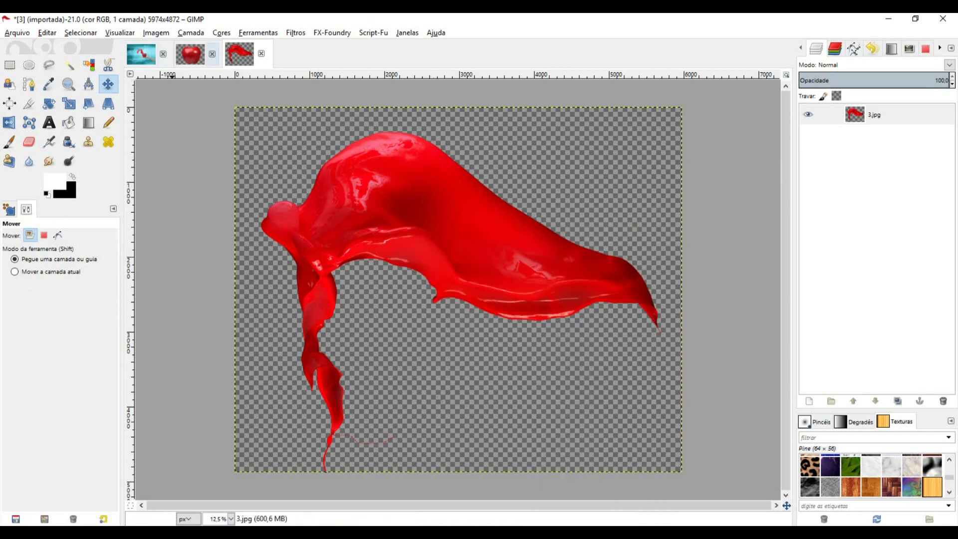
pyautogui.click(212, 54)
pyautogui.click(141, 54)
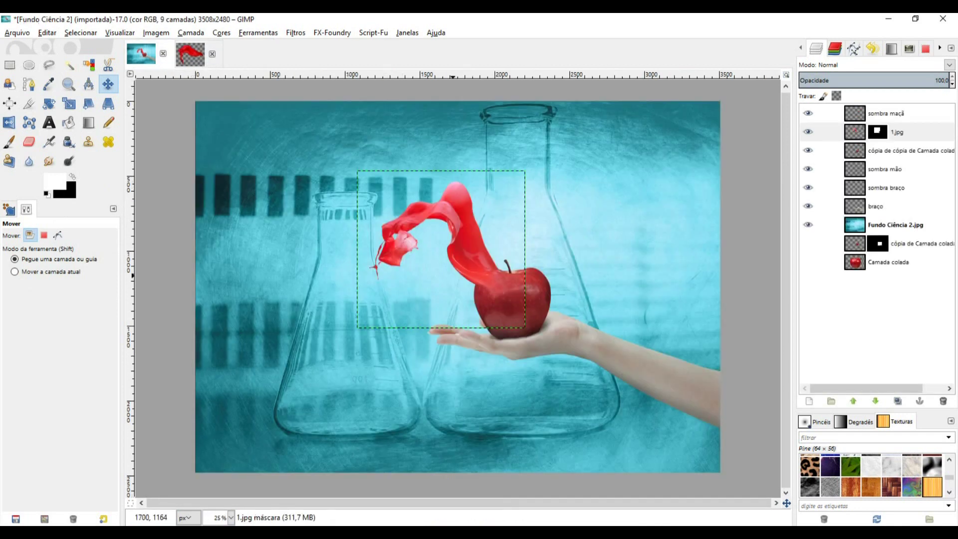
pyautogui.rightClick(448, 283)
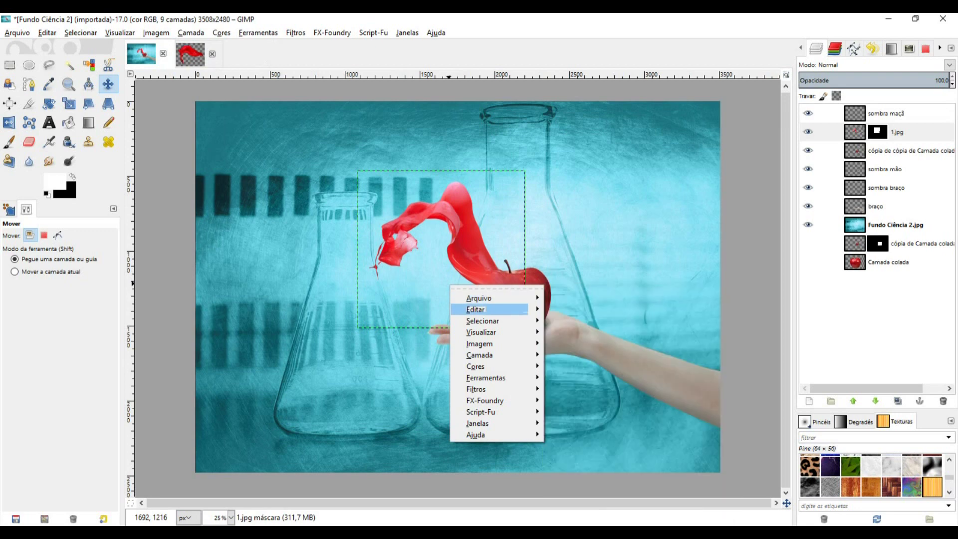
pyautogui.moveTo(479, 309)
pyautogui.click(569, 339)
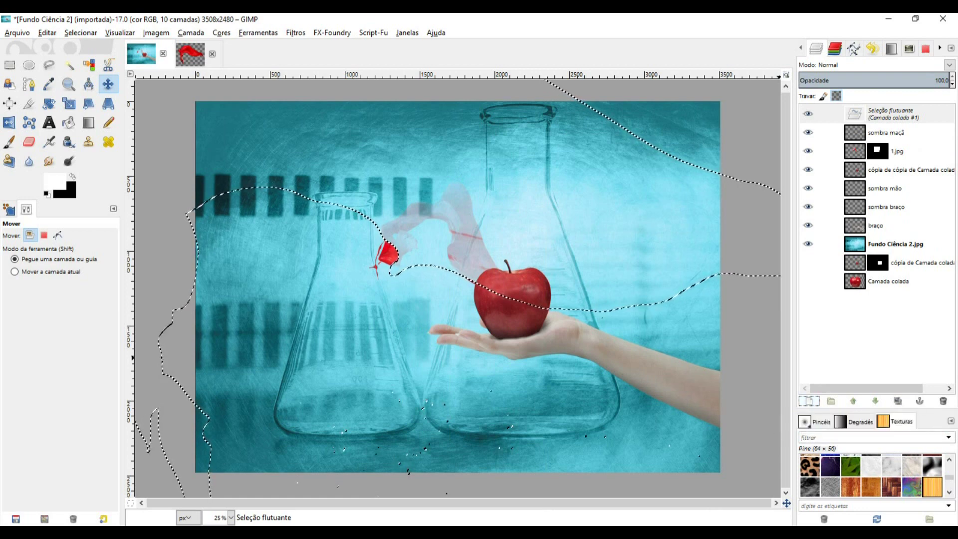
pyautogui.hotkey('ctrl', 'z')
# Step: Paste the copied red splash as a new layer above the sombra maçã layer
pyautogui.click(886, 113)
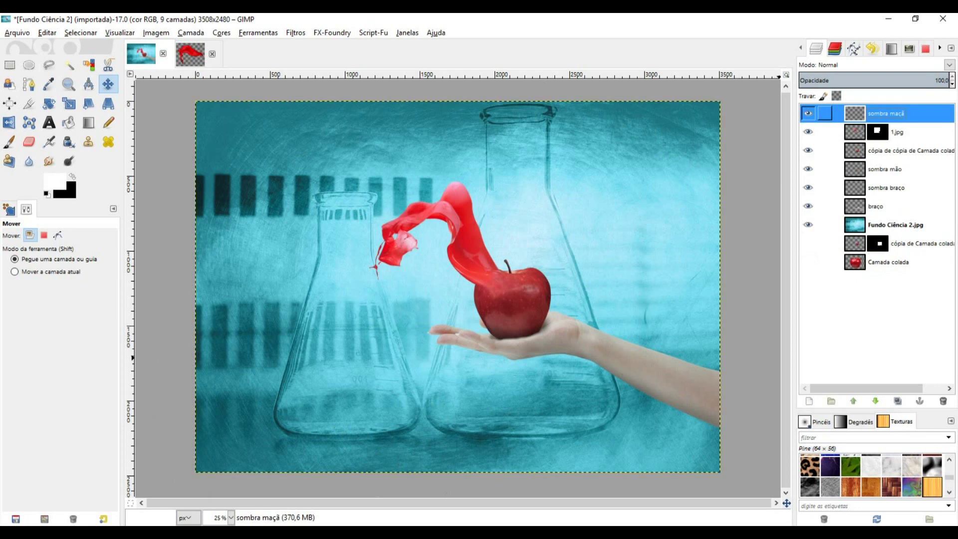
pyautogui.rightClick(408, 288)
pyautogui.moveTo(435, 312)
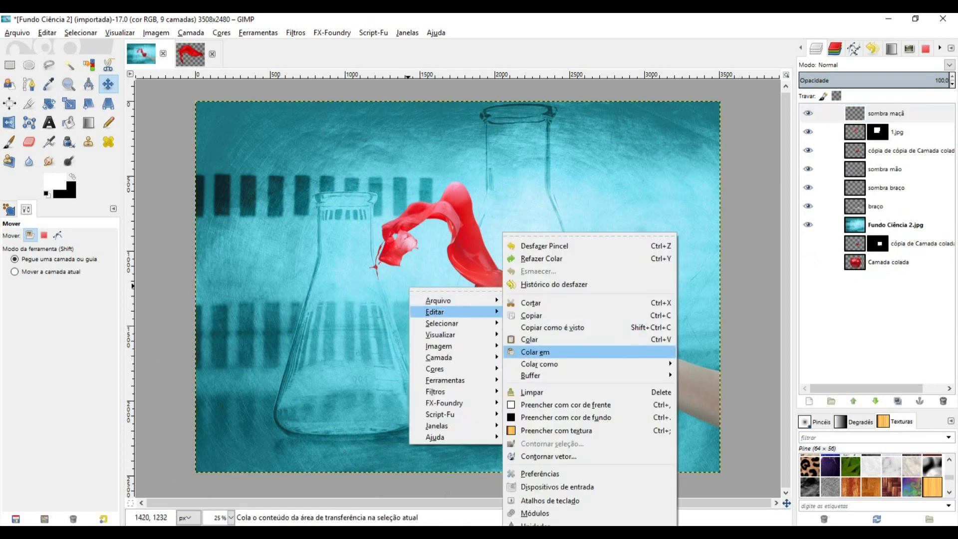
pyautogui.click(529, 339)
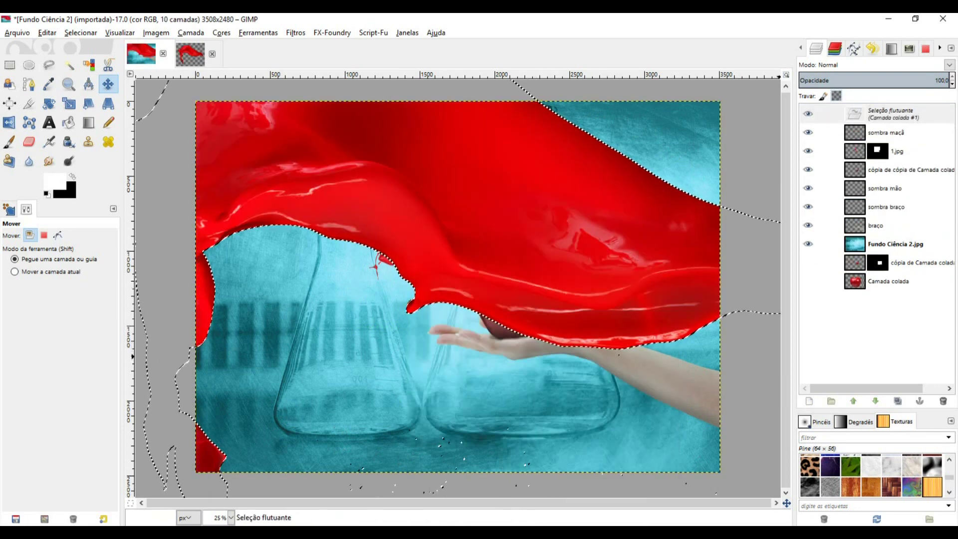
pyautogui.click(808, 401)
# Step: Scale the pasted red splash layer proportionally down to about 2698 x 2200 px
pyautogui.press('-')
pyautogui.press('-')
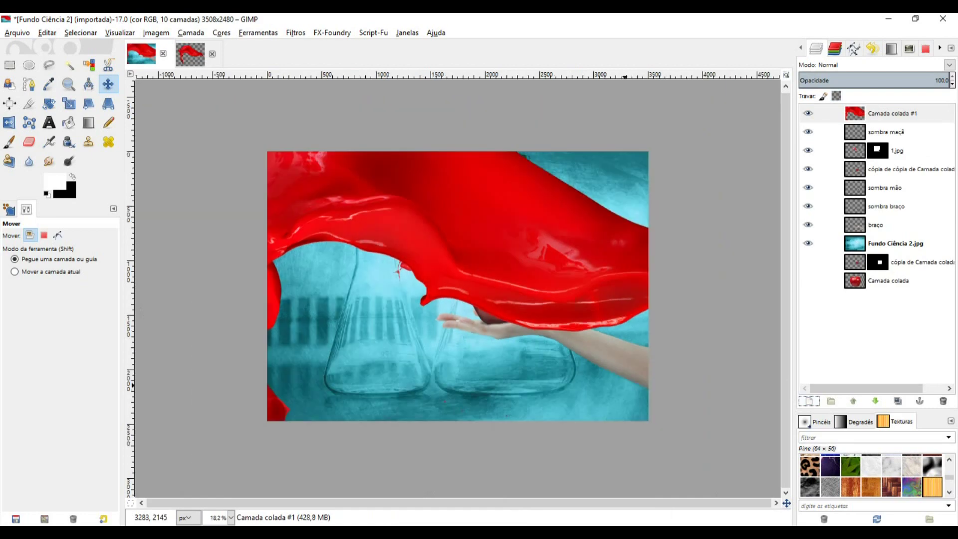
pyautogui.click(69, 103)
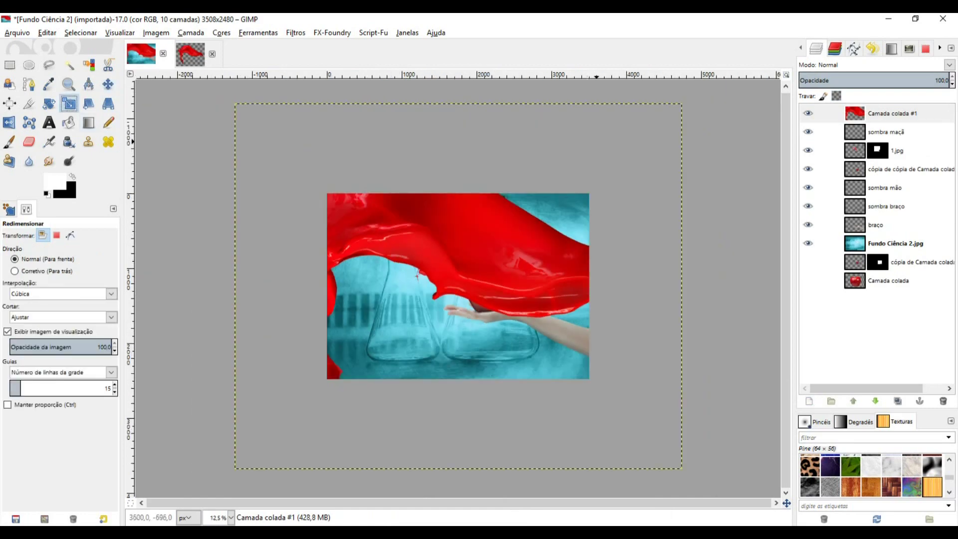
pyautogui.click(480, 253)
pyautogui.moveTo(480, 254); pyautogui.dragTo(503, 319)
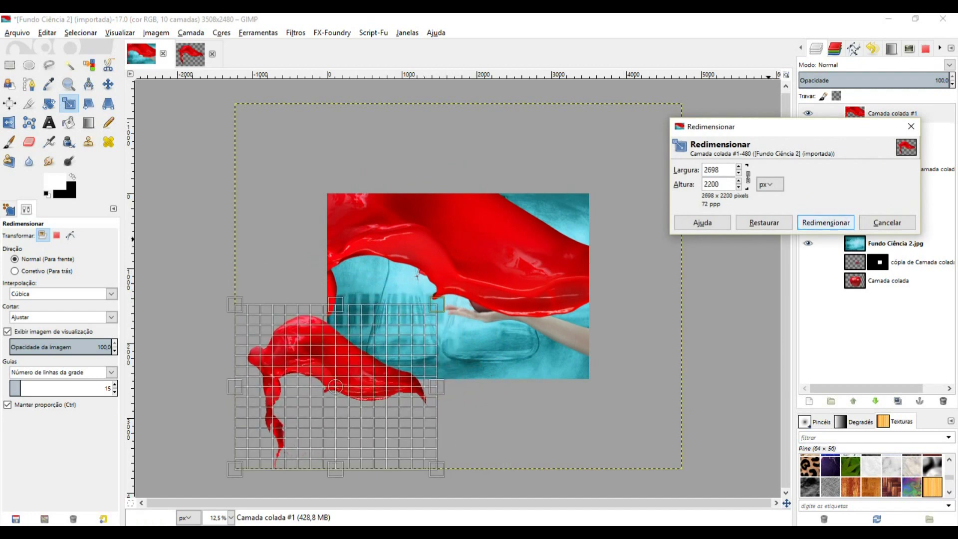
pyautogui.click(825, 223)
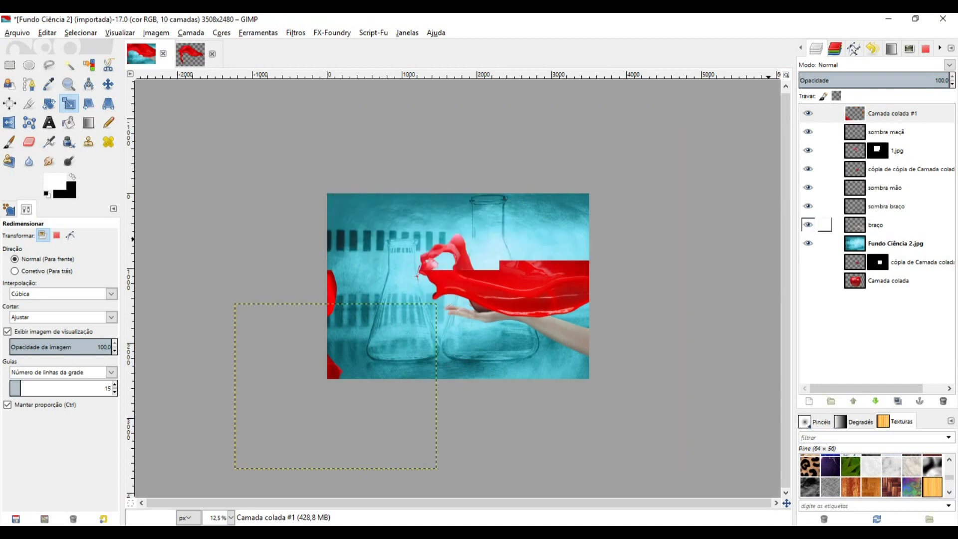
# Step: Move the red splash over the composition so its tip reaches the apple, and flip the layer vertically
pyautogui.press('m')
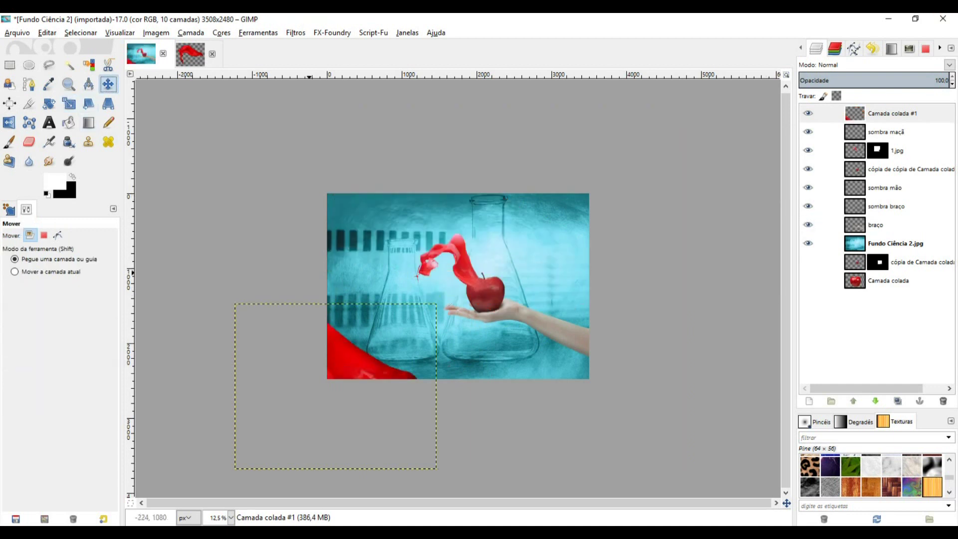
pyautogui.moveTo(350, 376)
pyautogui.mouseDown()
pyautogui.moveTo(415, 336)
pyautogui.moveTo(421, 321)
pyautogui.mouseUp()
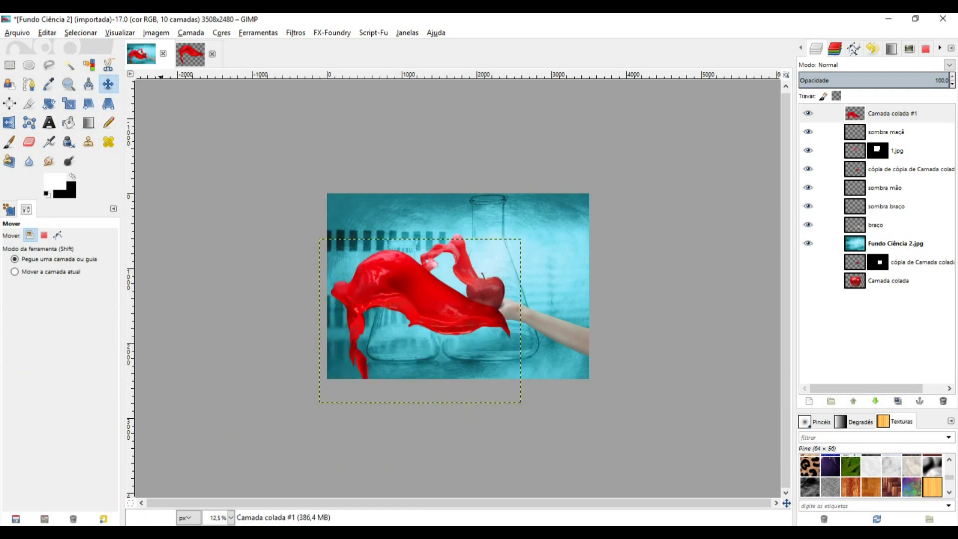
pyautogui.click(191, 32)
pyautogui.moveTo(214, 174)
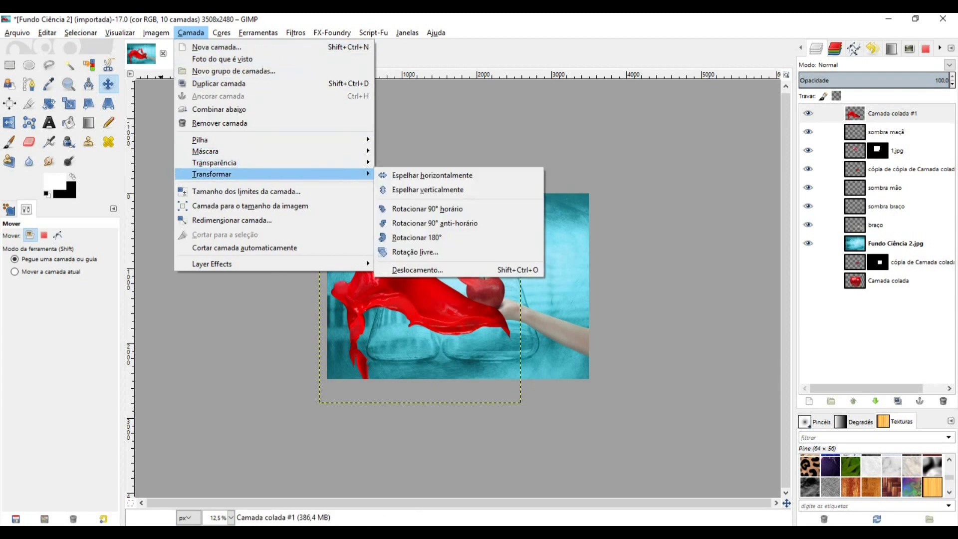
pyautogui.click(427, 190)
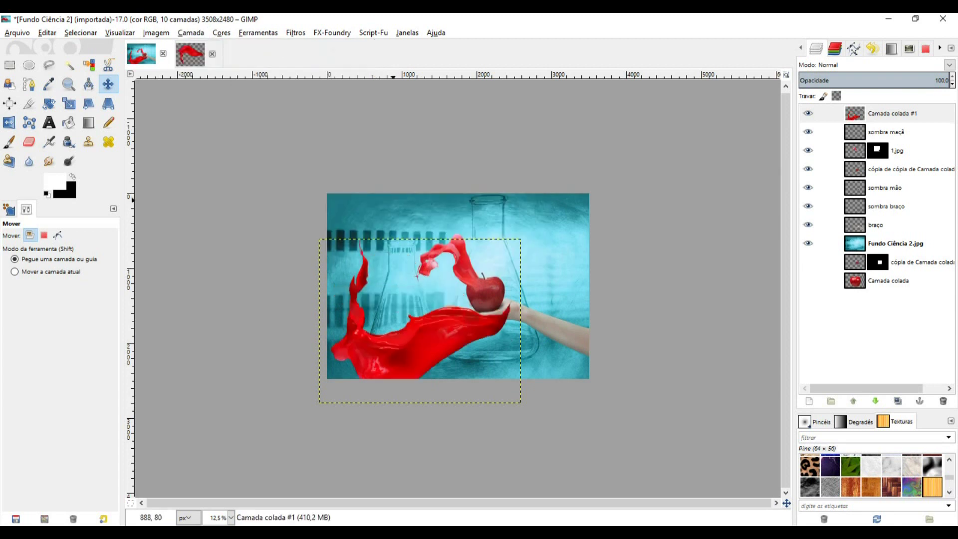
# Step: Scale the flipped splash down further and position it so its pointed end overlaps the apple
pyautogui.click(69, 103)
pyautogui.moveTo(521, 239); pyautogui.dragTo(440, 303)
pyautogui.click(826, 223)
pyautogui.click(108, 84)
pyautogui.moveTo(388, 358); pyautogui.dragTo(460, 332)
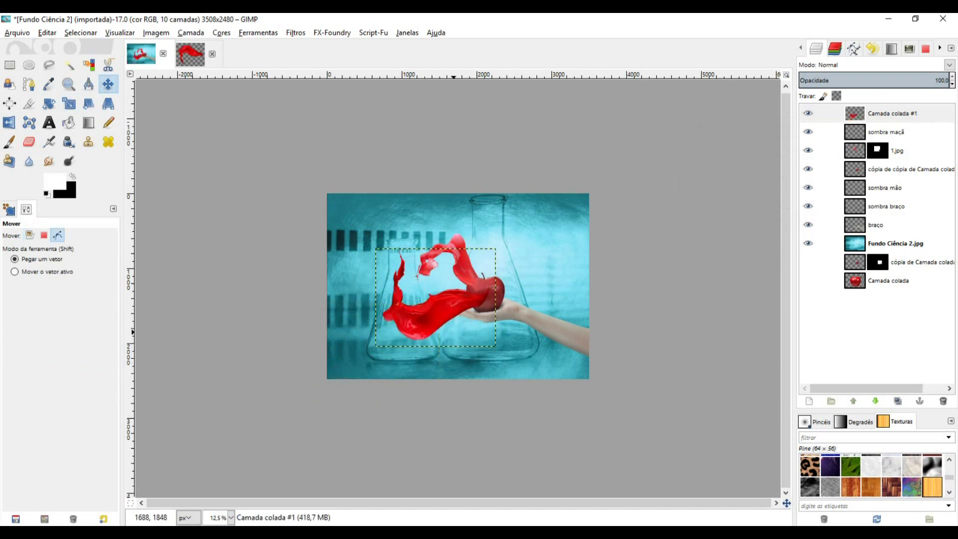
pyautogui.keyDown('ctrl'); pyautogui.scroll(4, 456, 303); pyautogui.keyUp('ctrl')
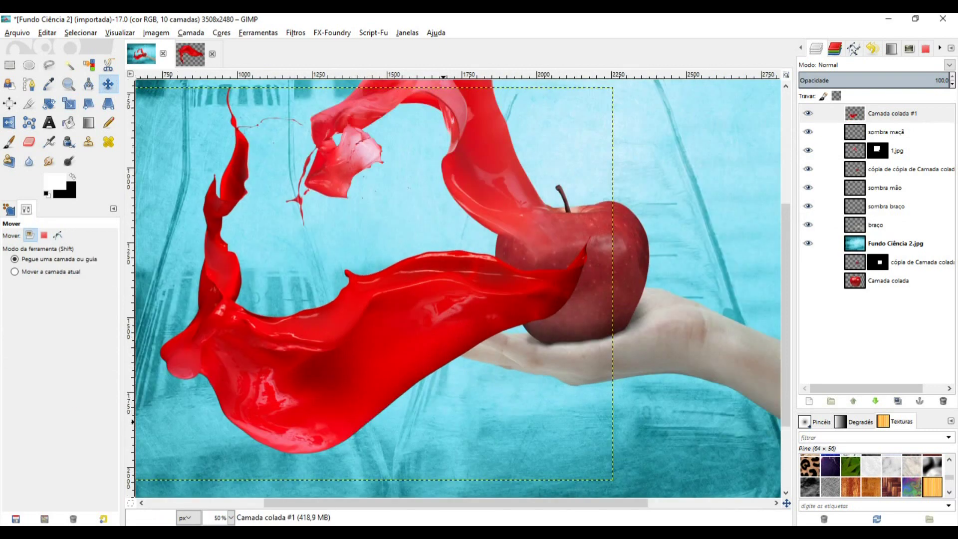
pyautogui.moveTo(373, 284); pyautogui.dragTo(381, 269)
pyautogui.keyDown('ctrl'); pyautogui.scroll(-1, 381, 269); pyautogui.keyUp('ctrl')
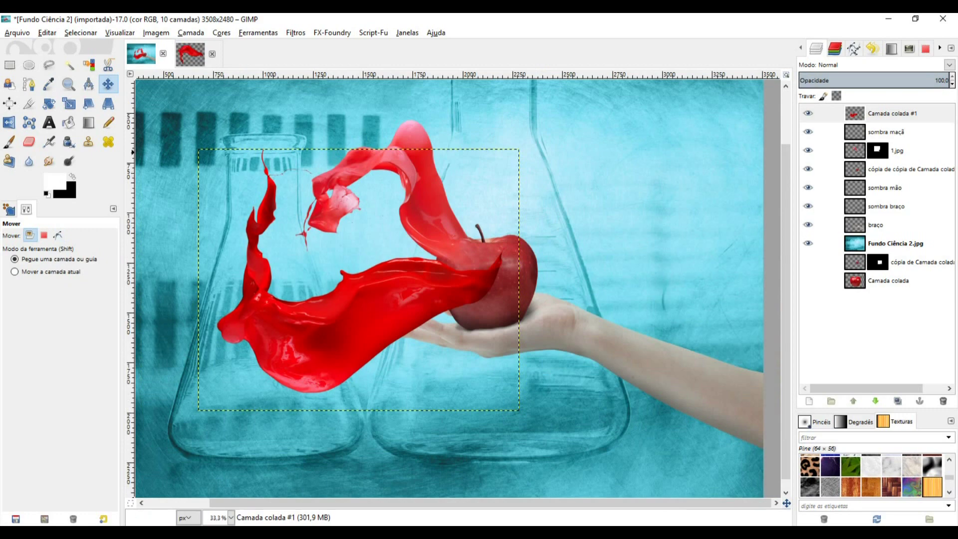
# Step: Reduce the splash layer to about 1201 x 979 px and move its tip back onto the apple
pyautogui.click(69, 103)
pyautogui.moveTo(497, 161); pyautogui.dragTo(443, 226)
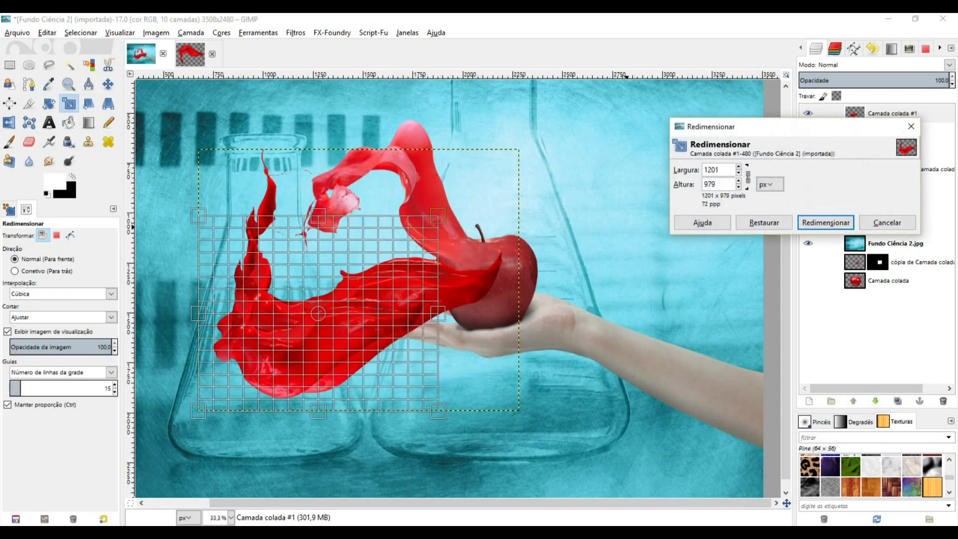
pyautogui.click(826, 223)
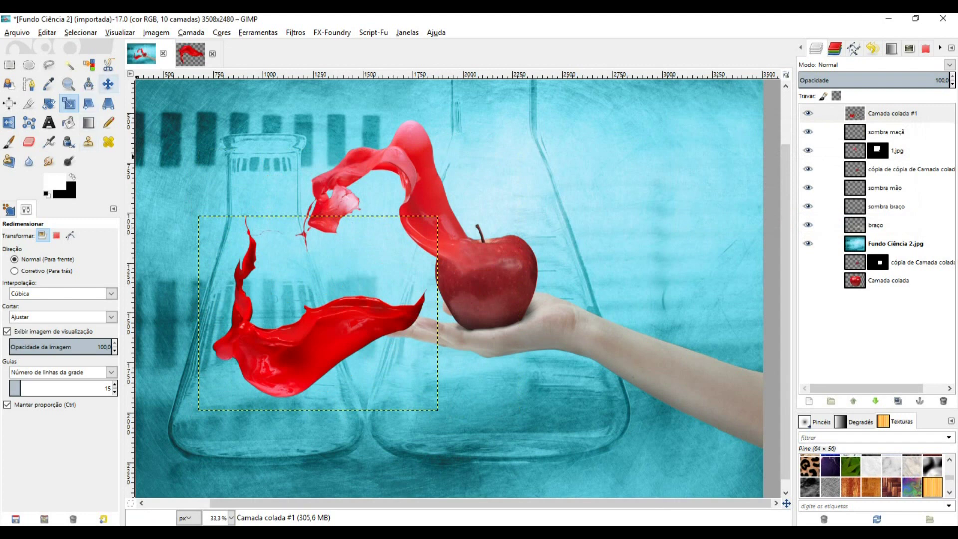
pyautogui.press('m')
pyautogui.moveTo(370, 309); pyautogui.dragTo(385, 271)
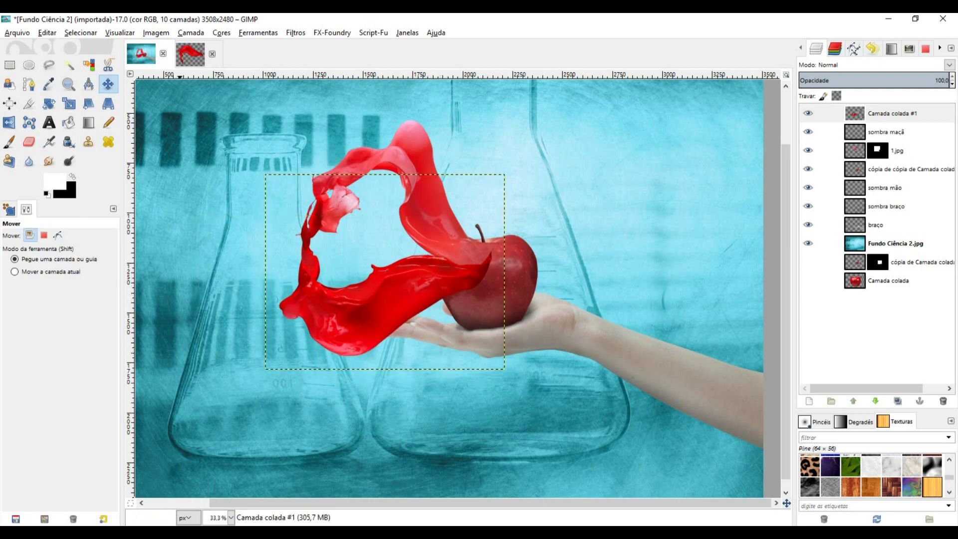
# Step: Flip the splash layer vertically and rotate it counterclockwise so its thin tail points down toward the lower right
pyautogui.click(191, 32)
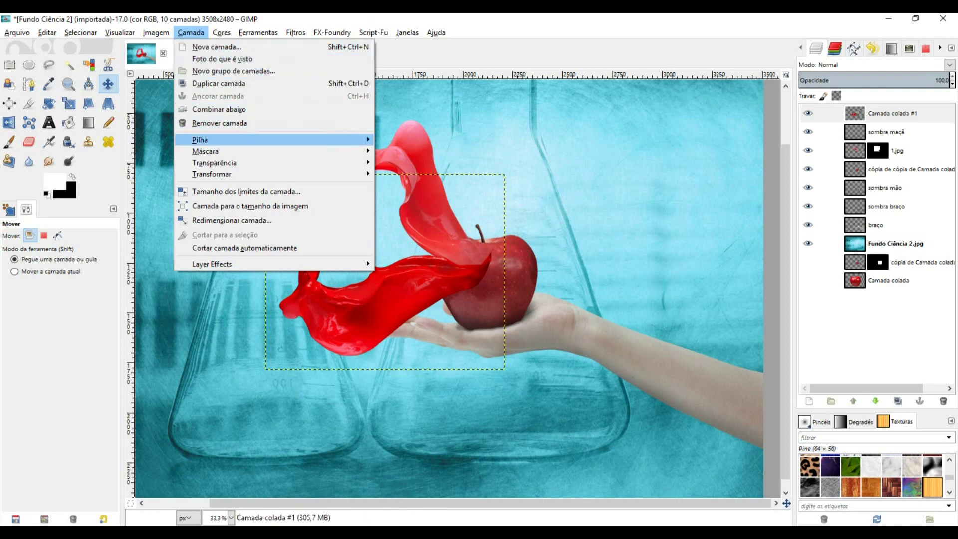
pyautogui.moveTo(350, 174)
pyautogui.click(409, 176)
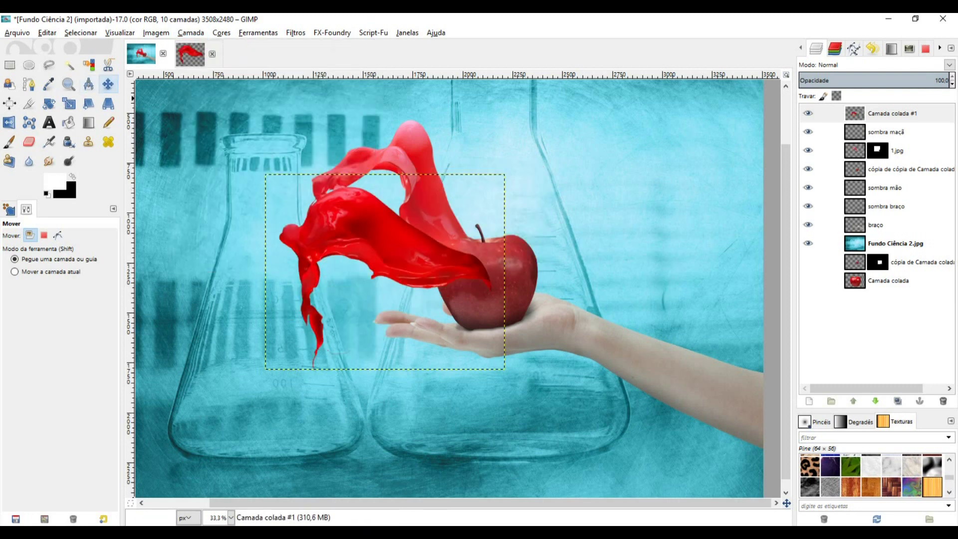
pyautogui.click(49, 103)
pyautogui.moveTo(339, 236); pyautogui.dragTo(332, 264)
pyautogui.click(148, 159)
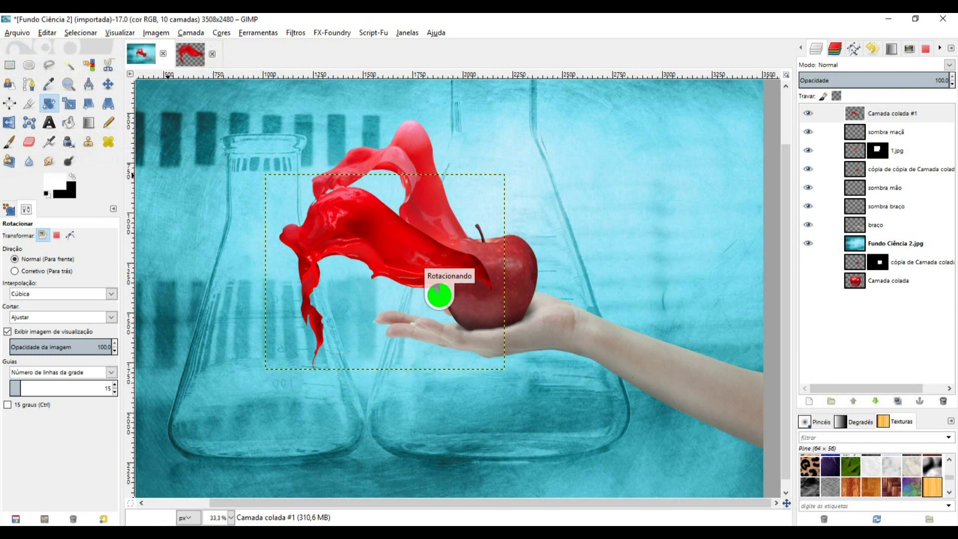
# Step: Move the rotated splash right and down so its tip covers the apple's upper right side
pyautogui.press('m')
pyautogui.moveTo(387, 279); pyautogui.dragTo(431, 310)
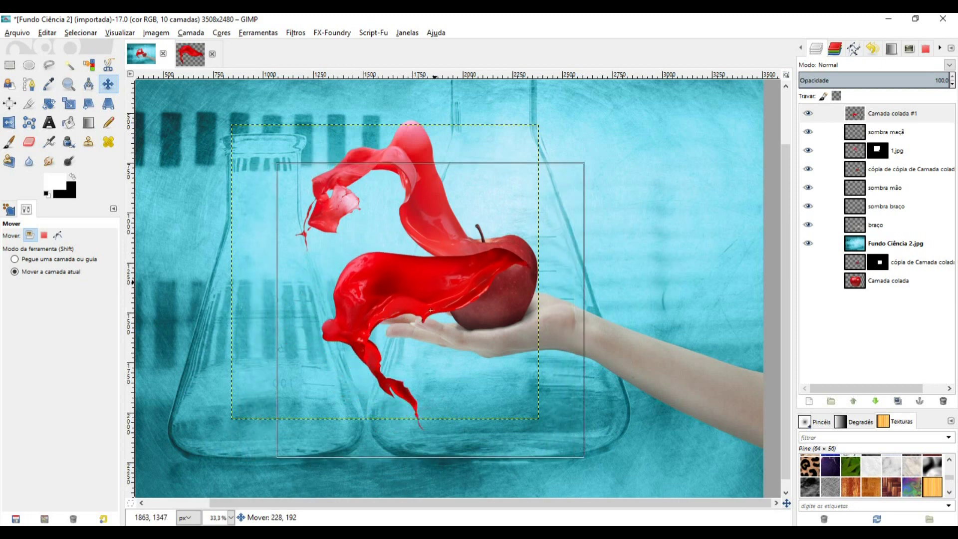
pyautogui.moveTo(430, 310); pyautogui.dragTo(430, 310)
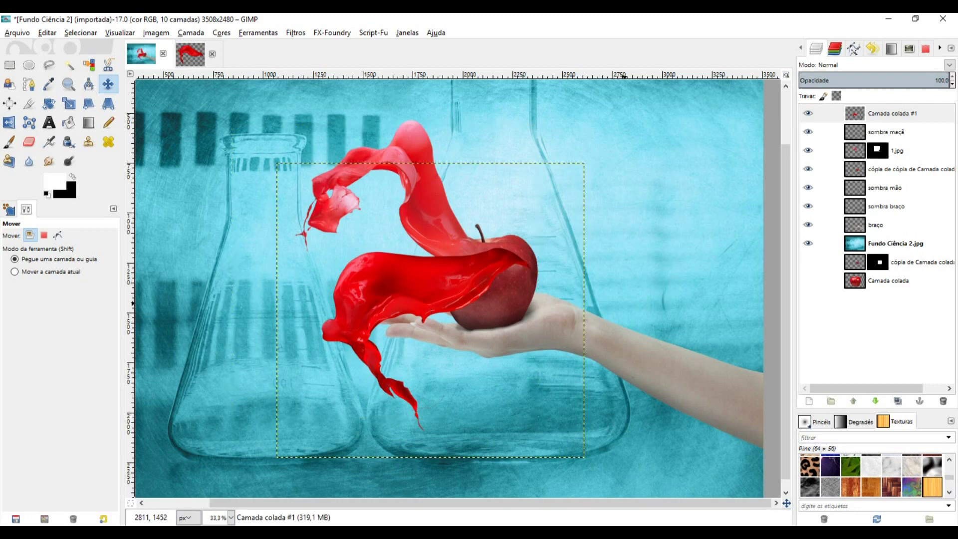
# Step: Add a white (full opacity) layer mask to the Camada colada #1 layer
pyautogui.rightClick(898, 113)
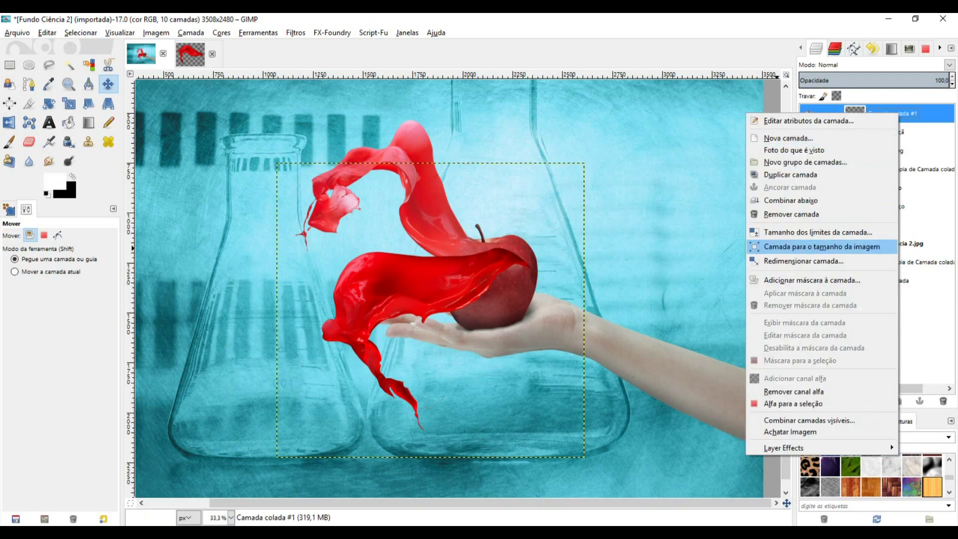
pyautogui.click(812, 280)
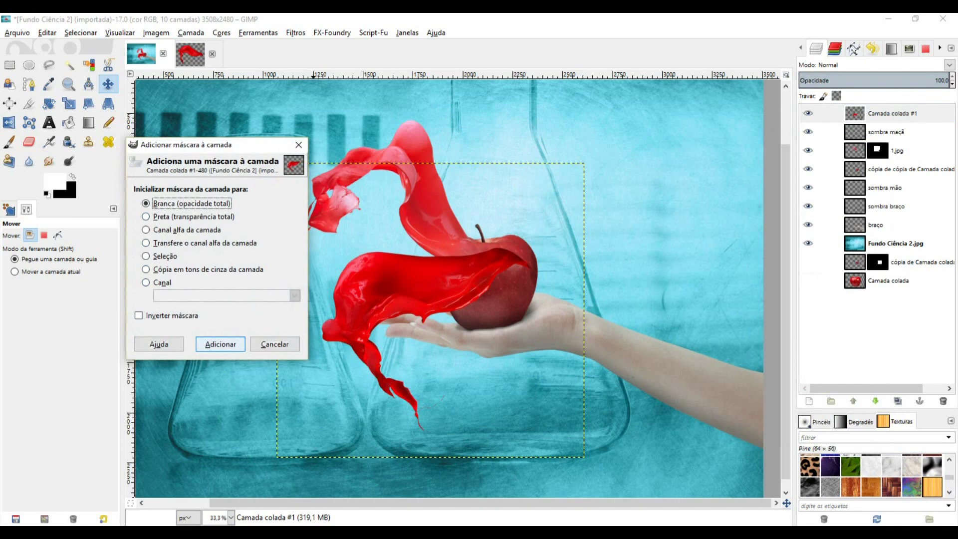
pyautogui.press('Return')
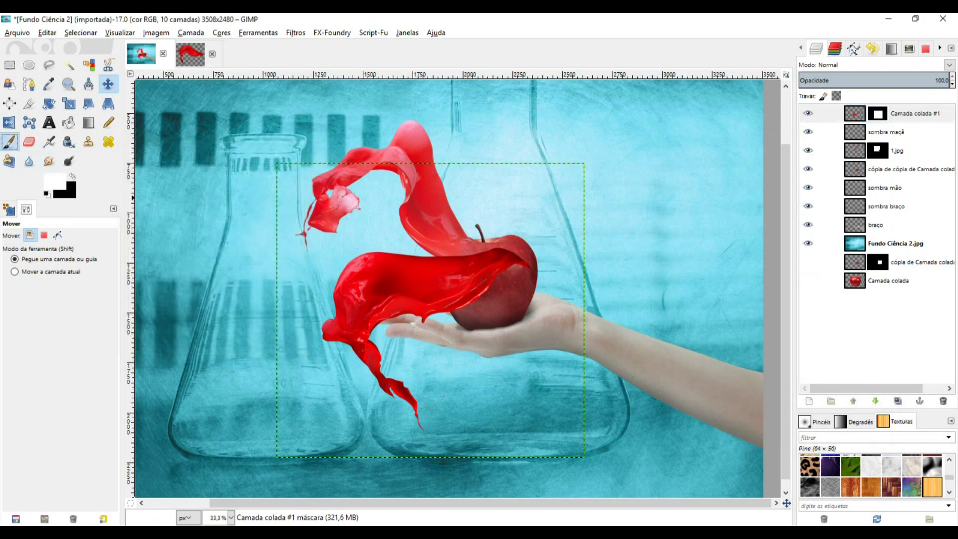
# Step: Paint the mask black over the splash's tip on the apple, using the soft Hardness 000 brush at size 250.75 and opacity 50.8
pyautogui.click(9, 142)
pyautogui.press('x')
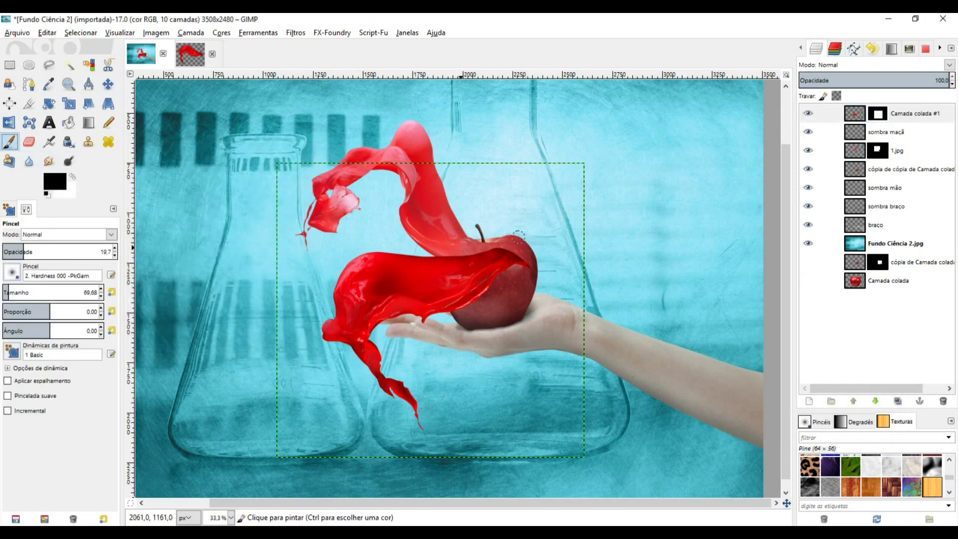
pyautogui.moveTo(8, 292); pyautogui.dragTo(27, 292)
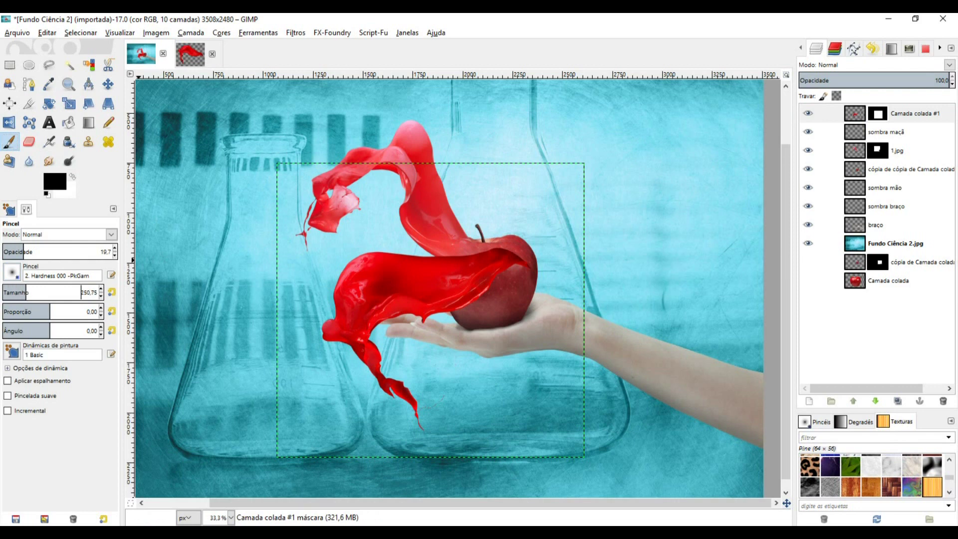
pyautogui.scroll(1, 451, 299)
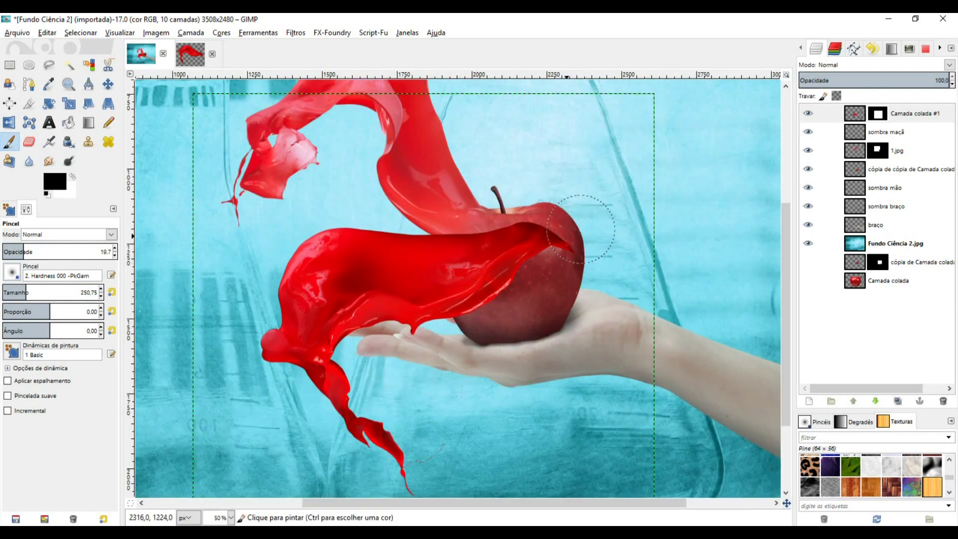
pyautogui.moveTo(24, 252); pyautogui.dragTo(58, 252)
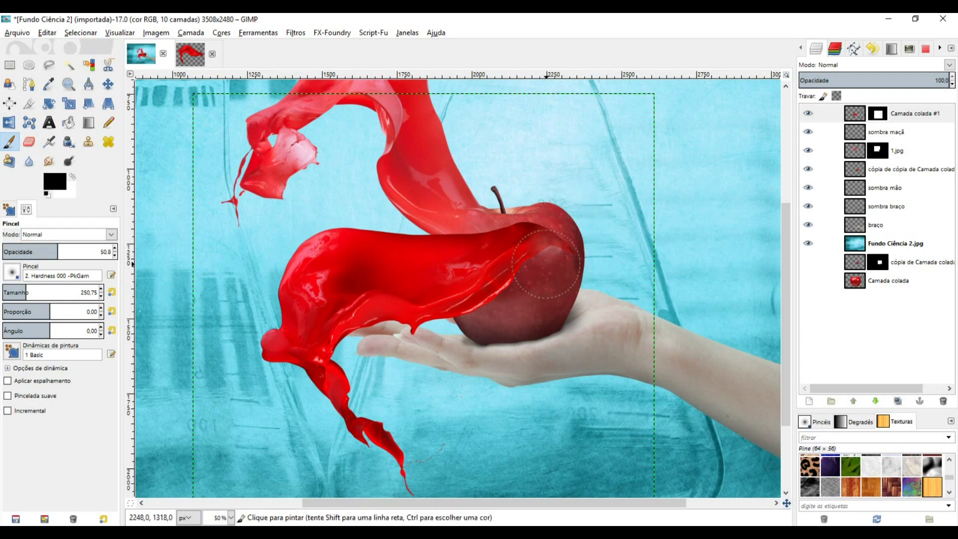
pyautogui.click(524, 225)
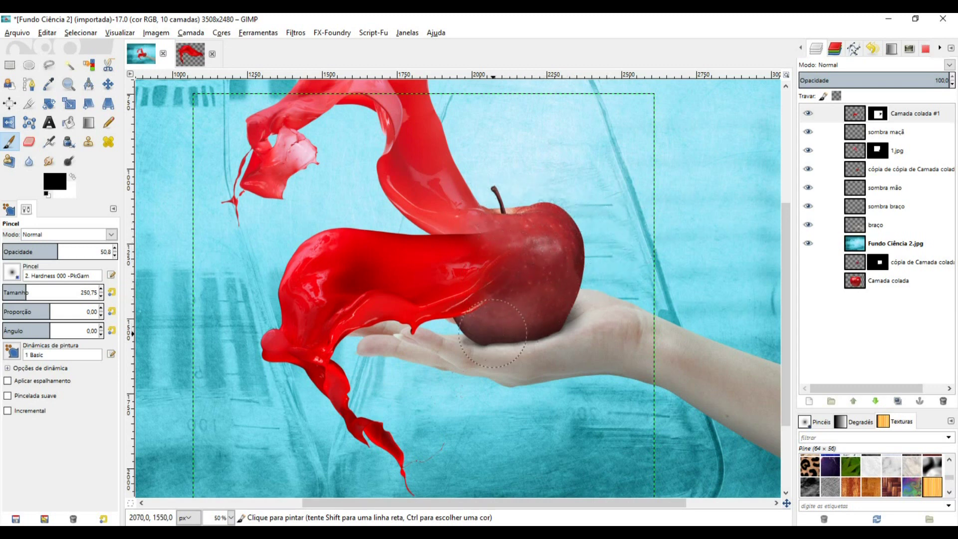
# Step: Refine the masked transition between splash and apple in black with brush size 113.39 and opacity 38.3
pyautogui.scroll(1, 490, 303)
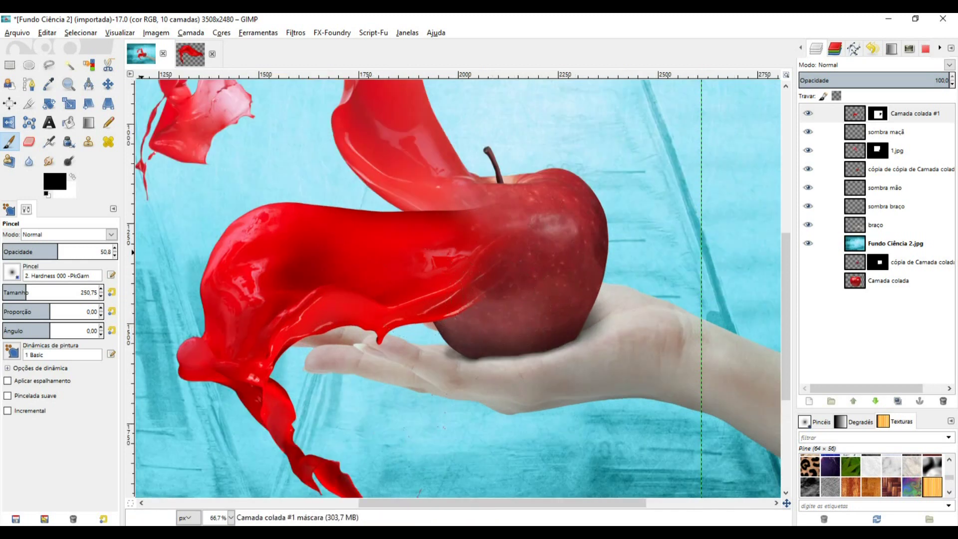
pyautogui.click(44, 248)
pyautogui.click(13, 293)
pyautogui.scroll(1, 368, 303)
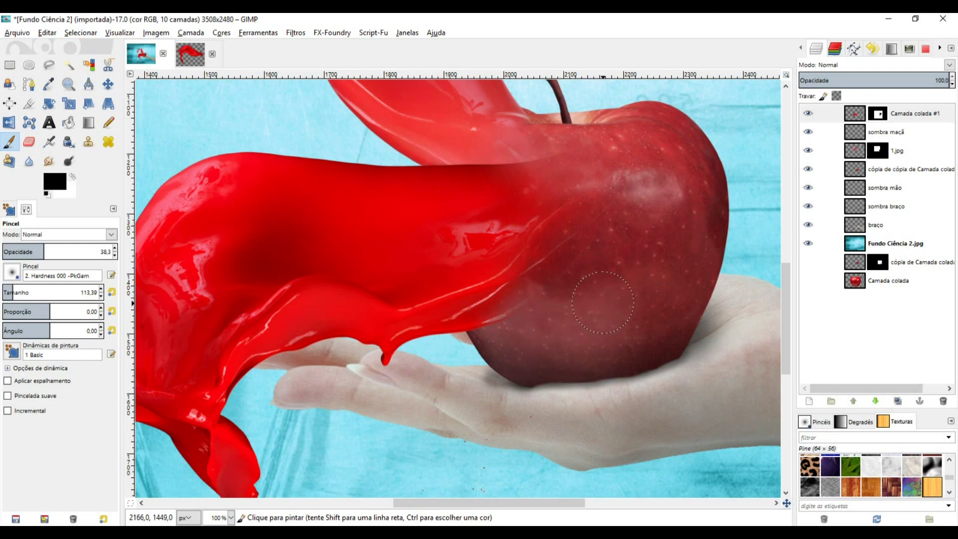
# Step: Touch up the splash's transition on the mask in white at brush opacity 21.9
pyautogui.press('x')
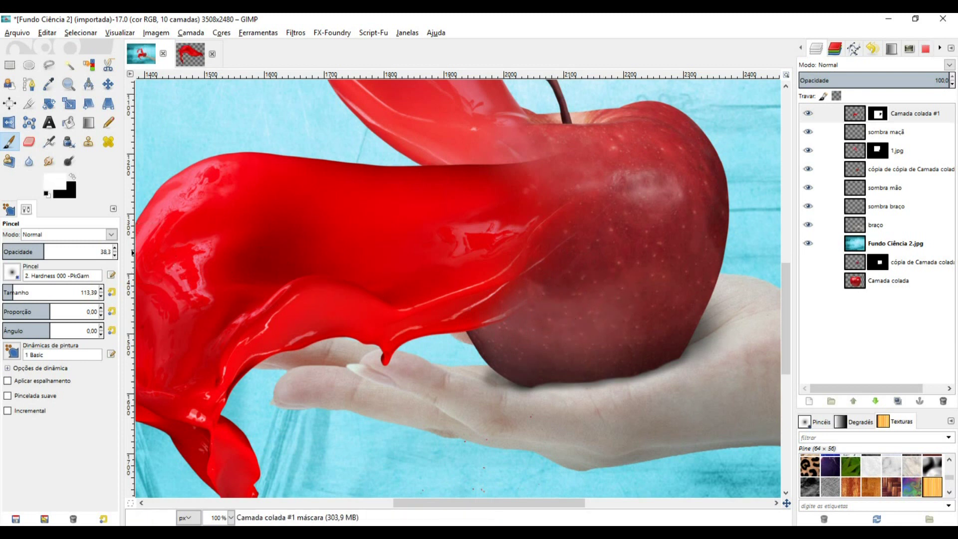
pyautogui.moveTo(44, 251)
pyautogui.mouseDown()
pyautogui.moveTo(53, 251)
pyautogui.moveTo(26, 251)
pyautogui.mouseUp()
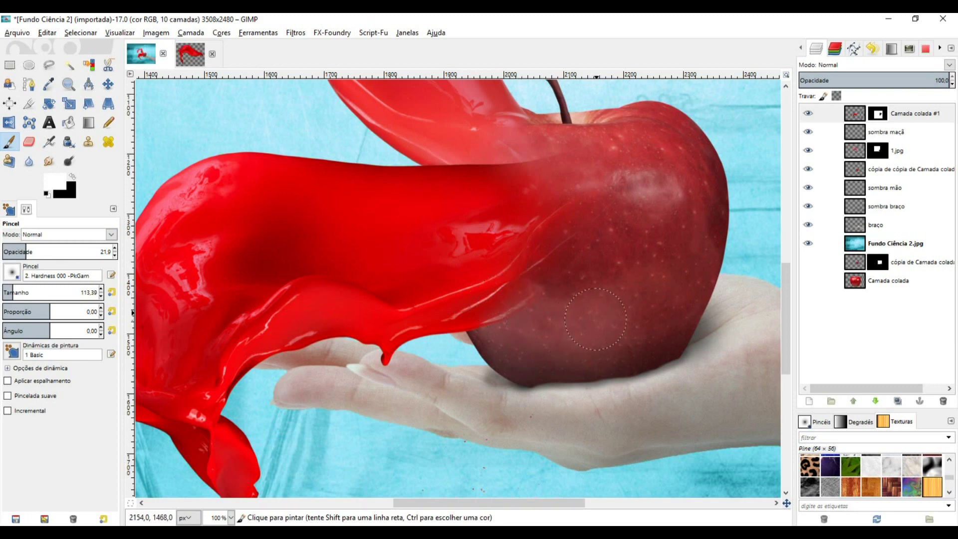
pyautogui.press('ctrl')
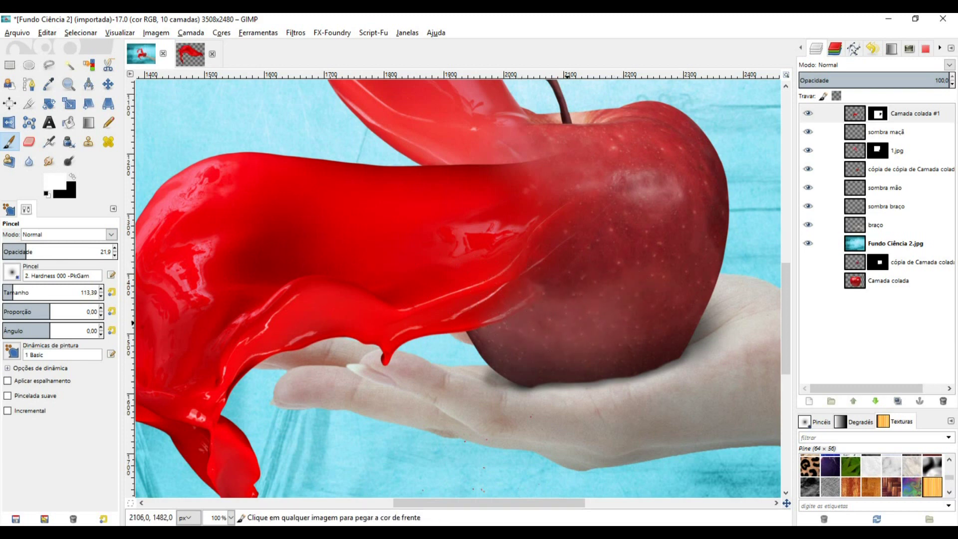
# Step: Select the apple layer cópia de cópia de Camada colada and hide it
pyautogui.scroll(-4, 568, 323)
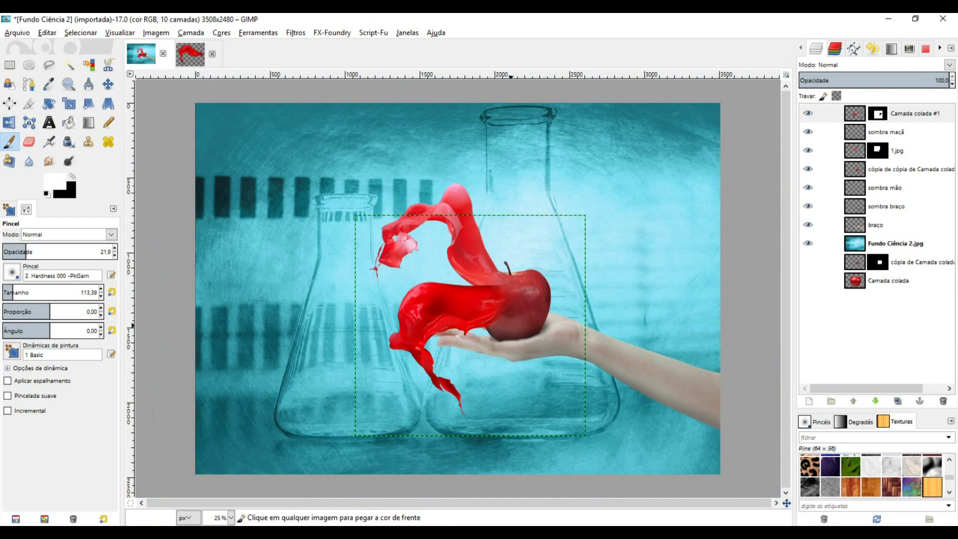
pyautogui.scroll(2, 520, 303)
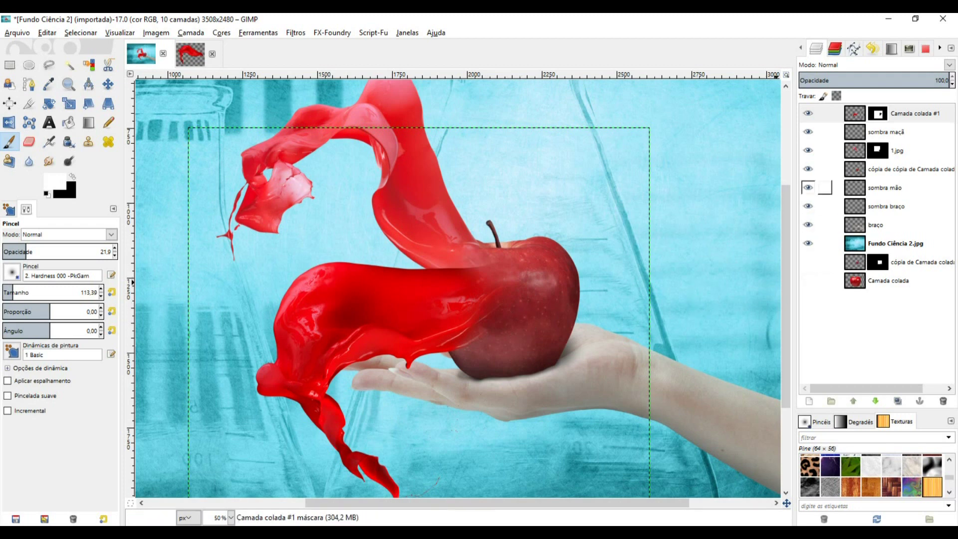
pyautogui.click(825, 169)
pyautogui.click(808, 168)
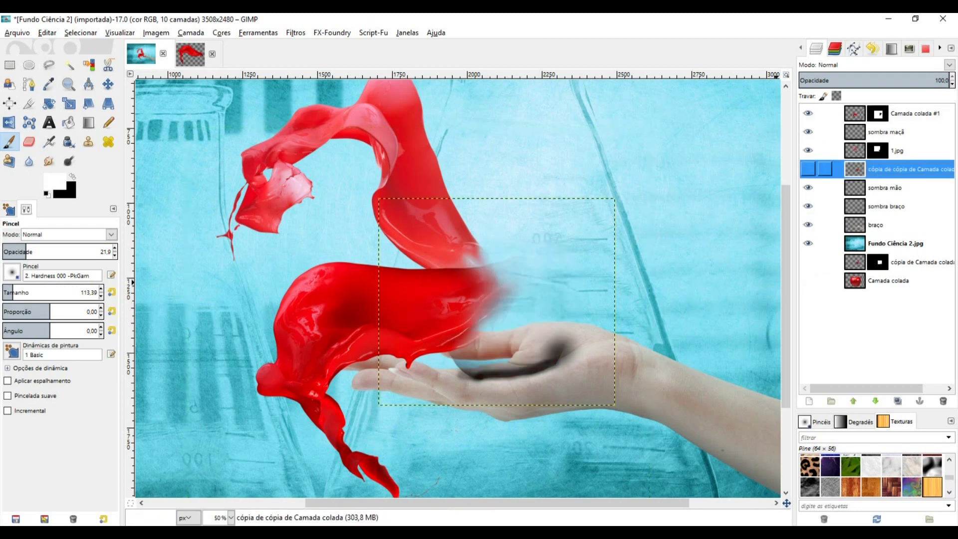
# Step: Show the apple layer cópia de cópia de Camada colada again and duplicate it
pyautogui.click(808, 169)
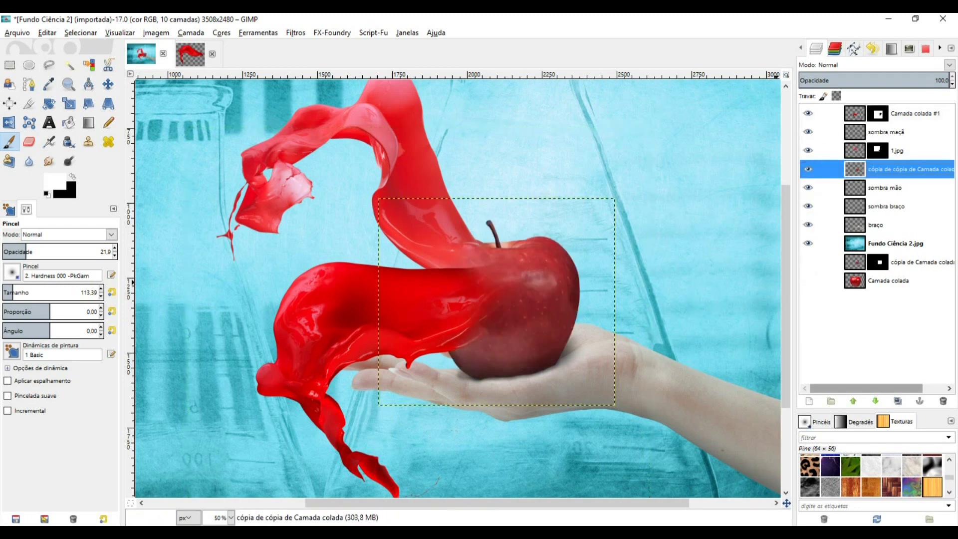
pyautogui.click(897, 401)
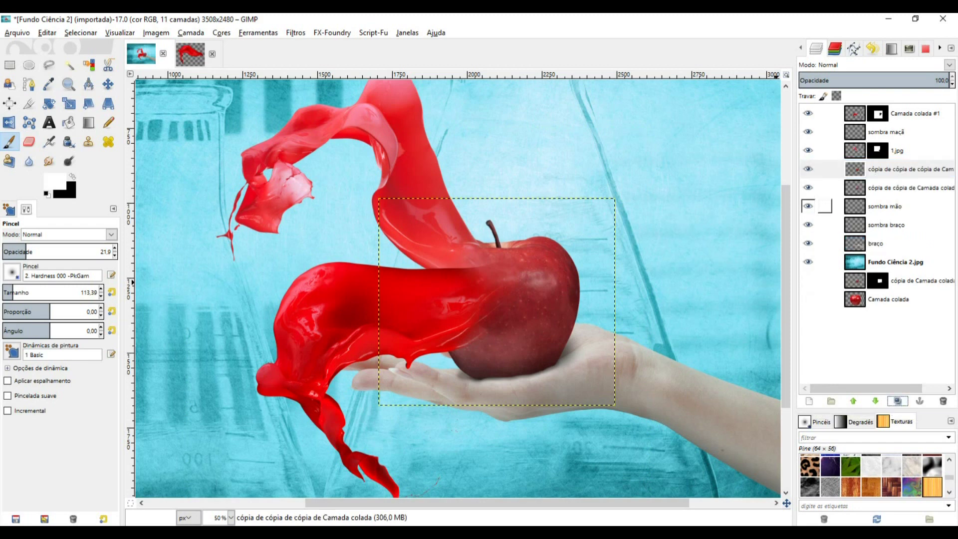
pyautogui.click(878, 150)
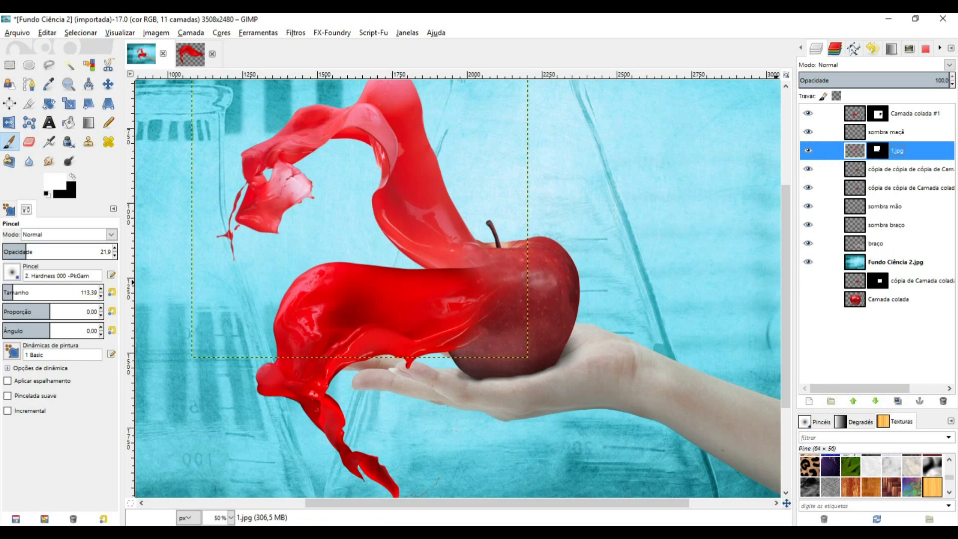
pyautogui.click(898, 169)
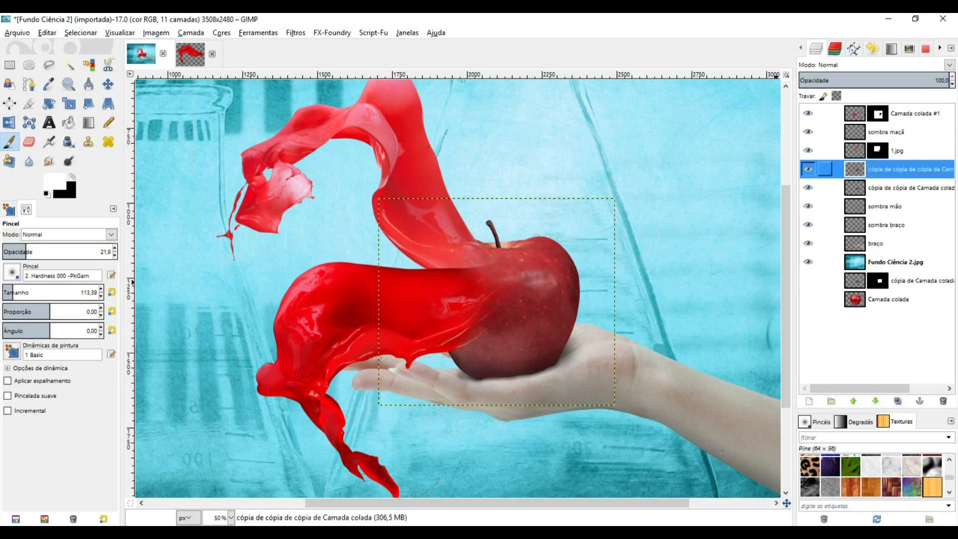
# Step: Raise the duplicated apple to the top of the layer stack and shift it slightly left over the splashes
pyautogui.click(853, 400)
pyautogui.click(853, 401)
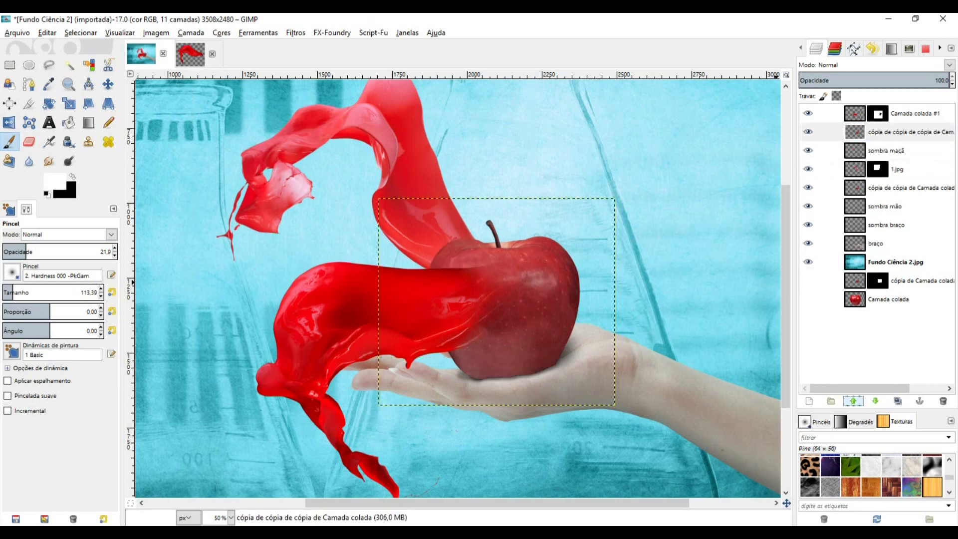
pyautogui.click(853, 401)
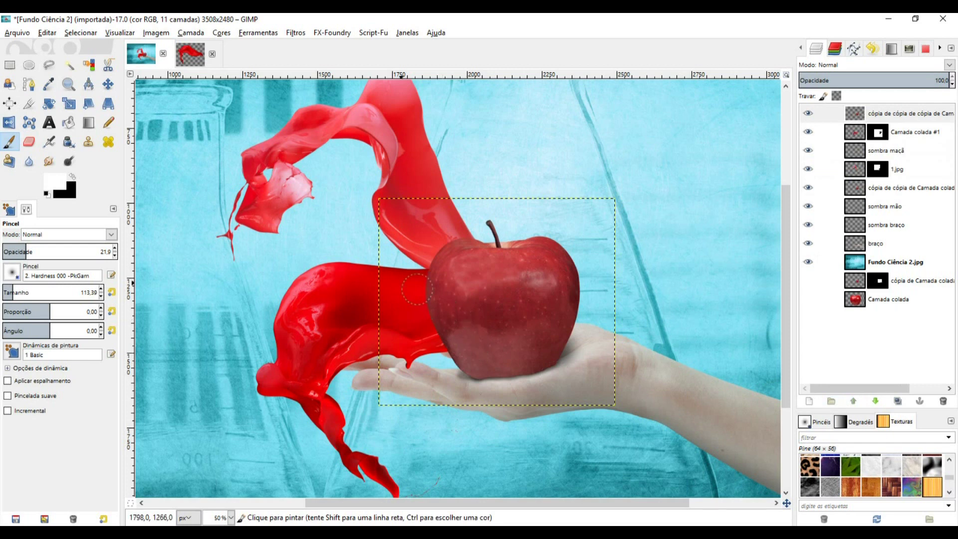
pyautogui.click(108, 84)
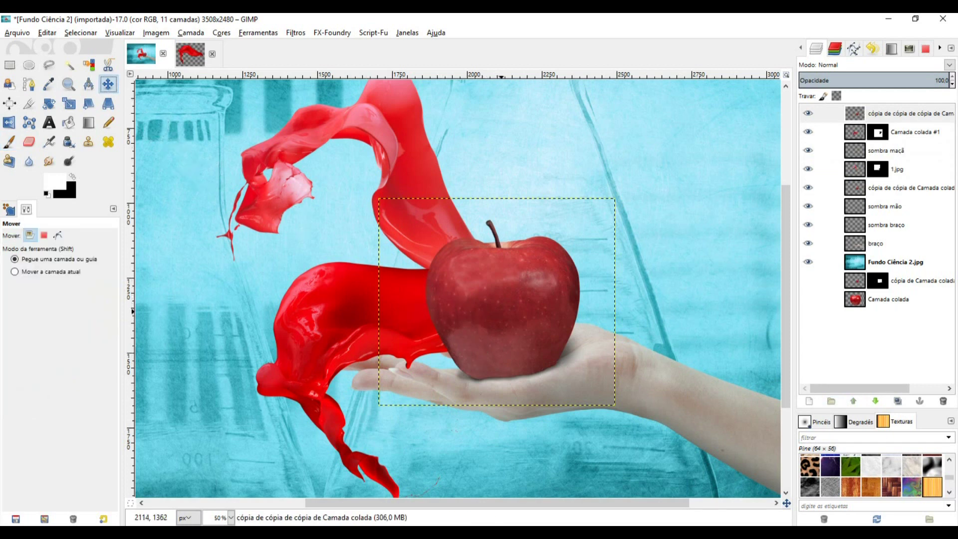
pyautogui.moveTo(495, 301)
pyautogui.mouseDown()
pyautogui.moveTo(488, 292)
pyautogui.moveTo(486, 301)
pyautogui.mouseUp()
pyautogui.click(805, 131)
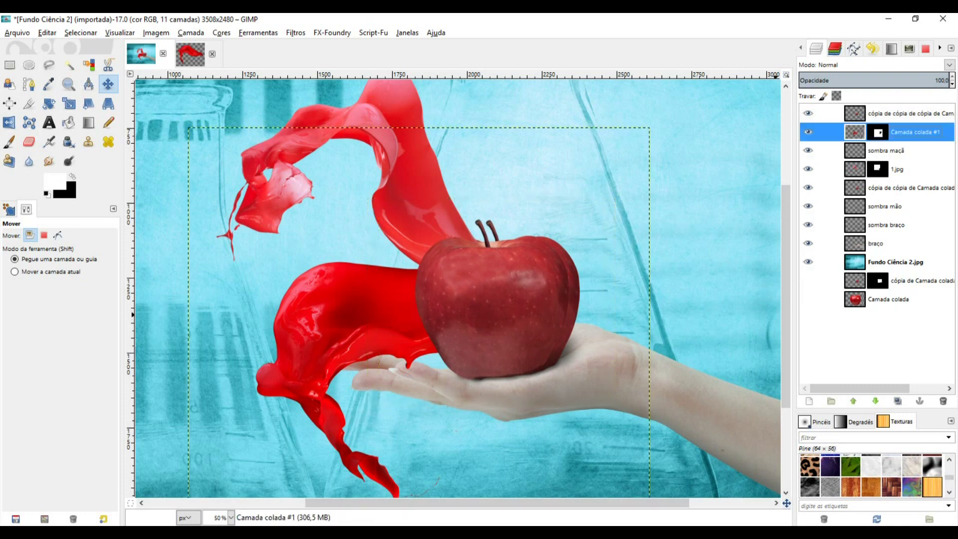
pyautogui.rightClick(856, 132)
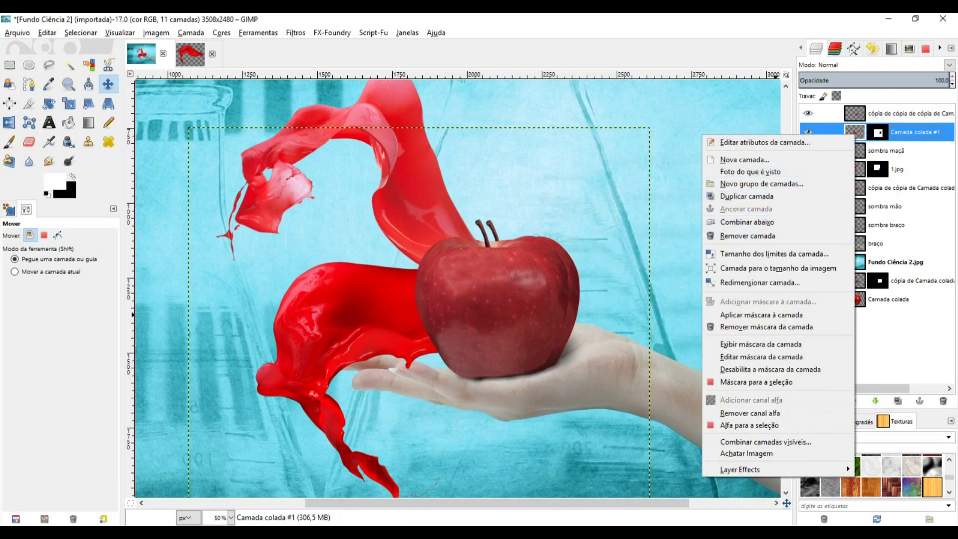
pyautogui.click(778, 425)
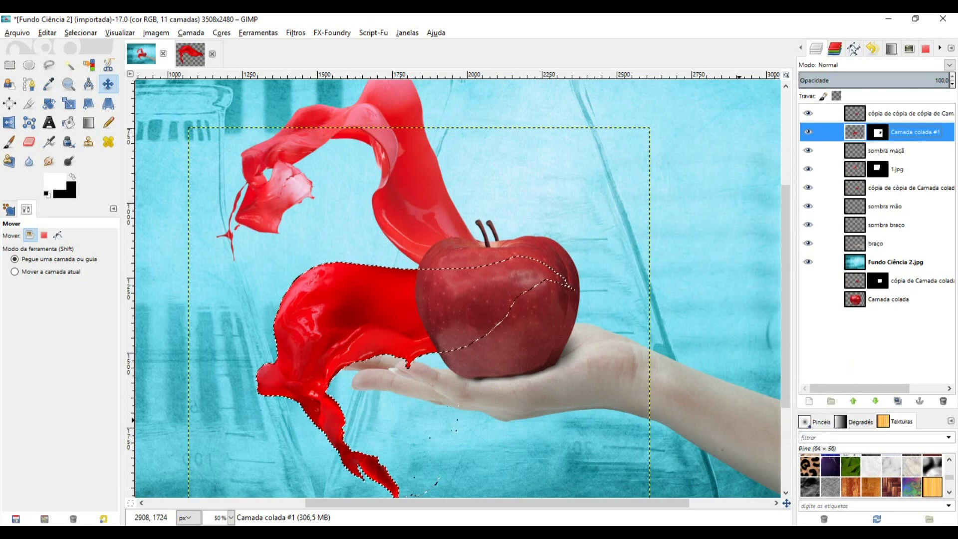
pyautogui.click(878, 132)
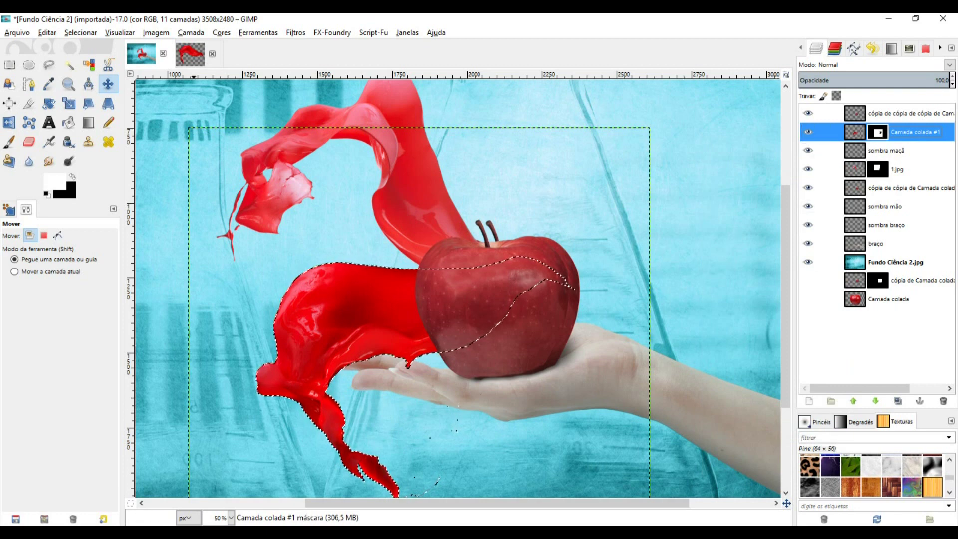
pyautogui.hotkey('alt', 's')
pyautogui.click(88, 61)
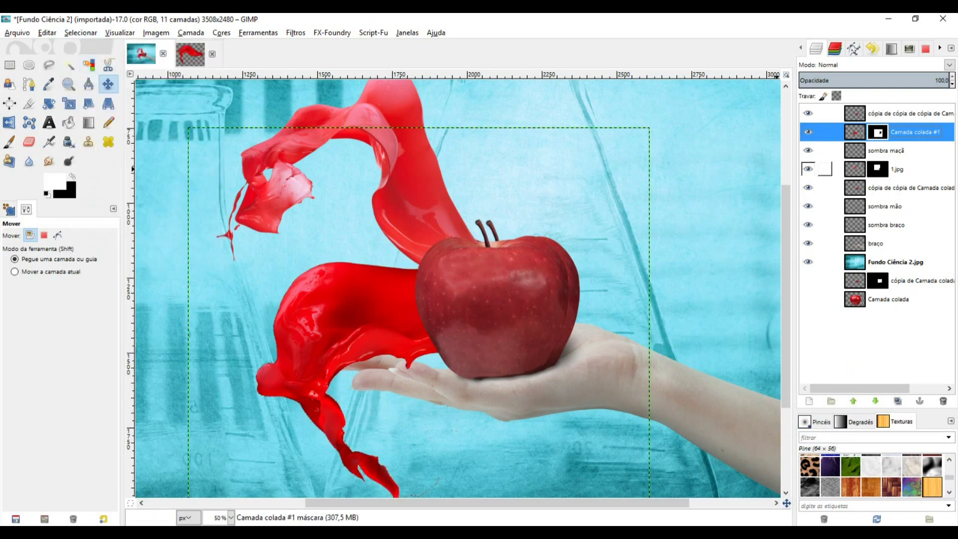
# Step: Apply the layer masks of both splash layers, Camada colada #1 and 1.jpg
pyautogui.rightClick(883, 132)
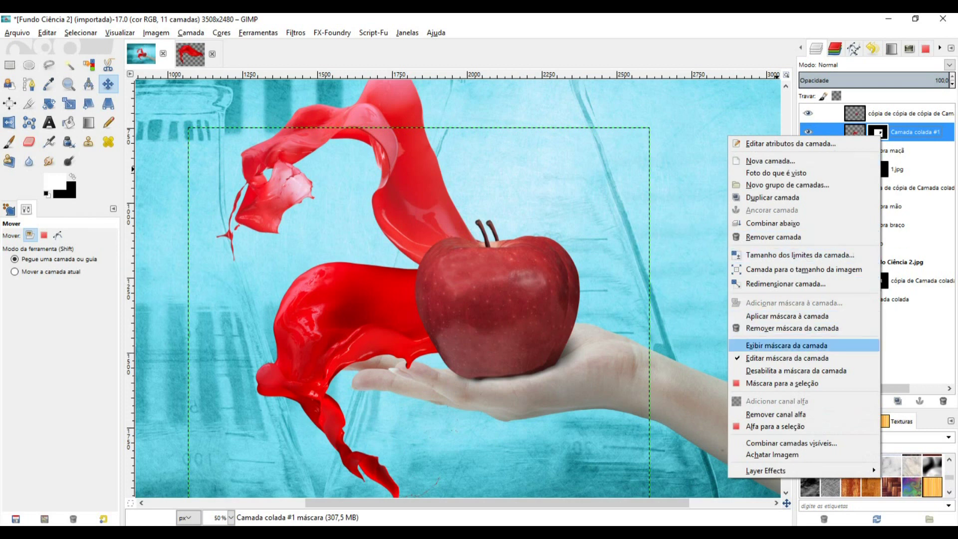
pyautogui.click(786, 316)
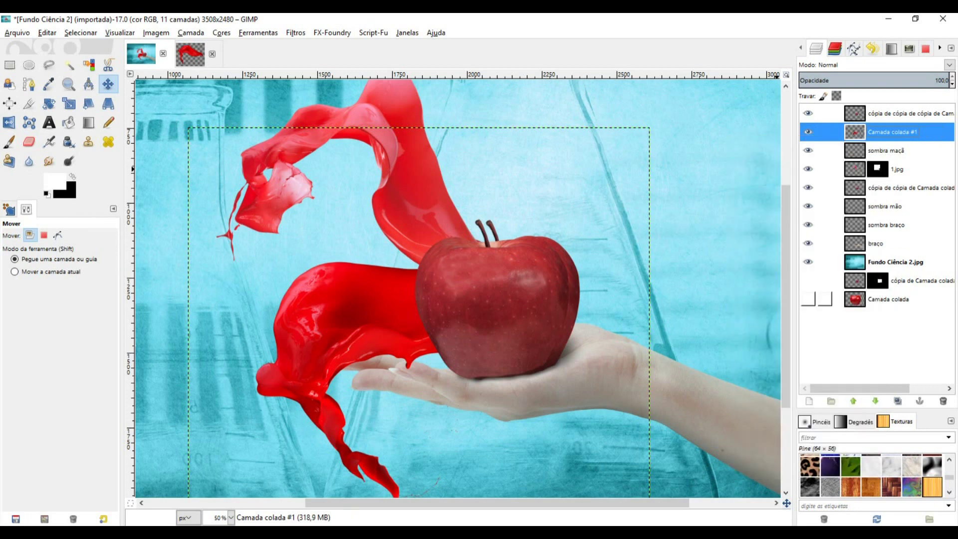
pyautogui.click(825, 169)
pyautogui.rightClick(881, 169)
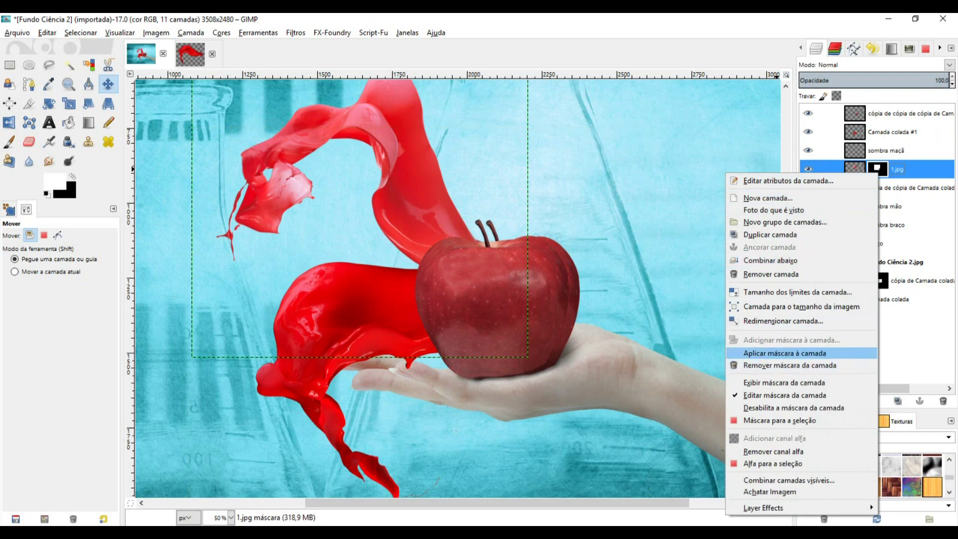
pyautogui.click(785, 353)
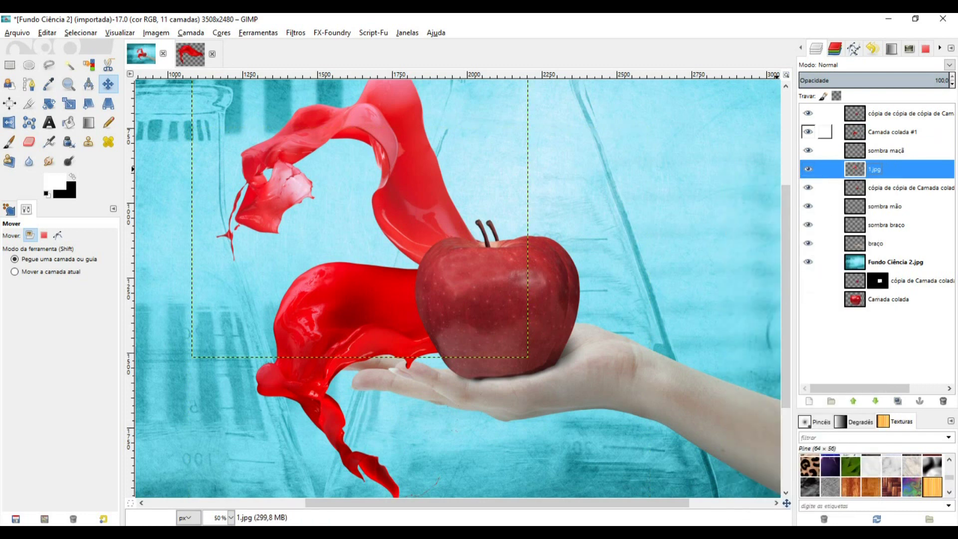
# Step: Compare the composition with and without the shifted apple copy, and load the lower splash Camada colada #1's alpha as a selection
pyautogui.click(824, 113)
pyautogui.click(808, 113)
pyautogui.click(808, 113)
pyautogui.click(809, 113)
pyautogui.click(808, 113)
pyautogui.click(855, 132)
pyautogui.rightClick(855, 132)
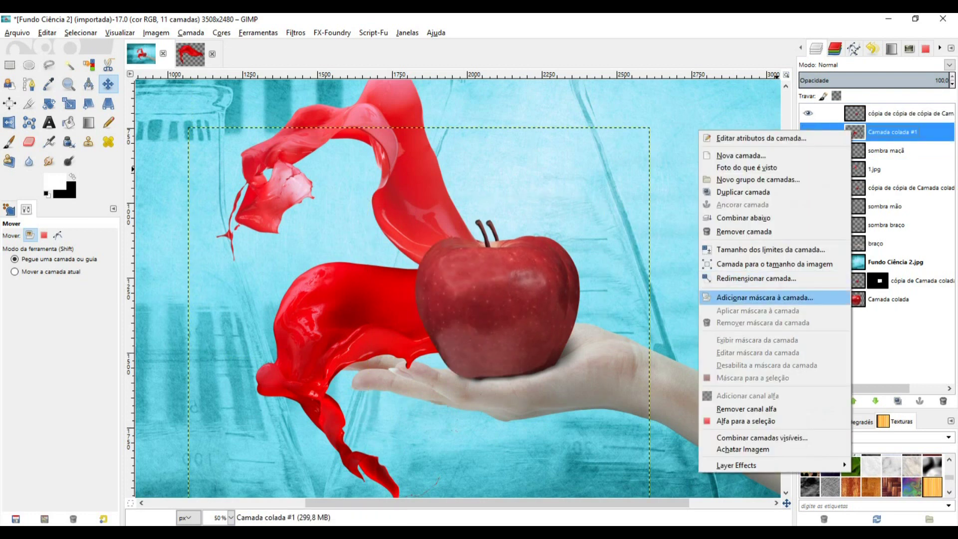
pyautogui.click(746, 421)
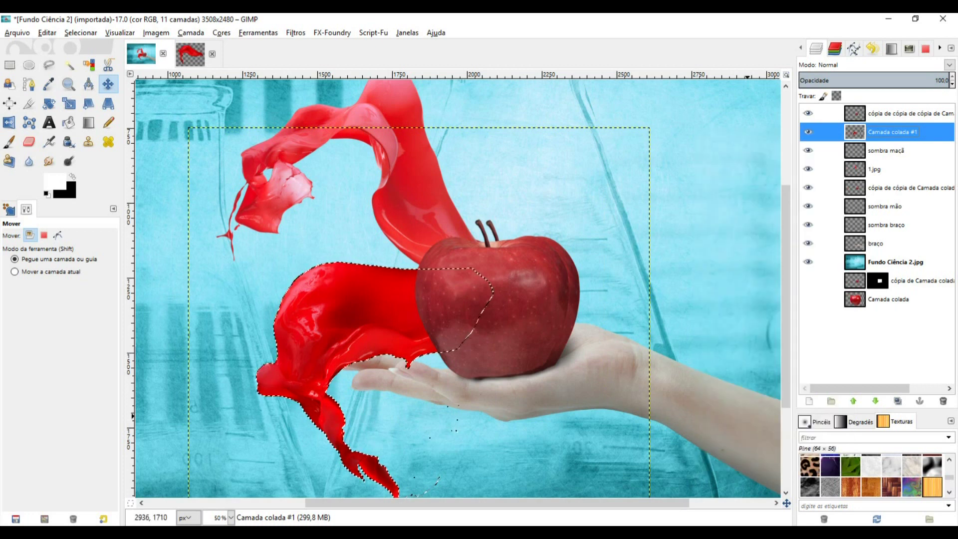
# Step: Copy the part of the shifted apple inside the lower splash's selection and paste it as a new layer
pyautogui.click(826, 114)
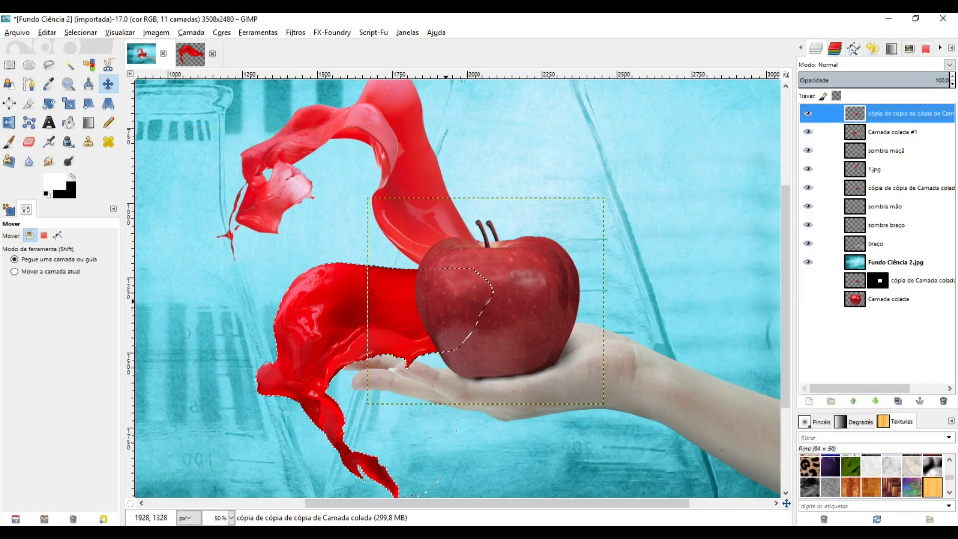
pyautogui.rightClick(446, 302)
pyautogui.moveTo(472, 328)
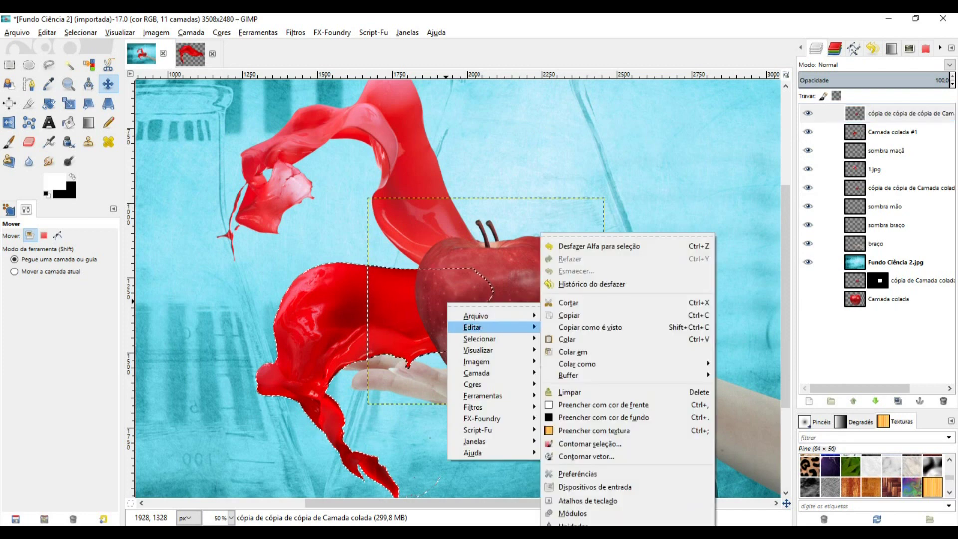
pyautogui.click(569, 316)
pyautogui.rightClick(459, 304)
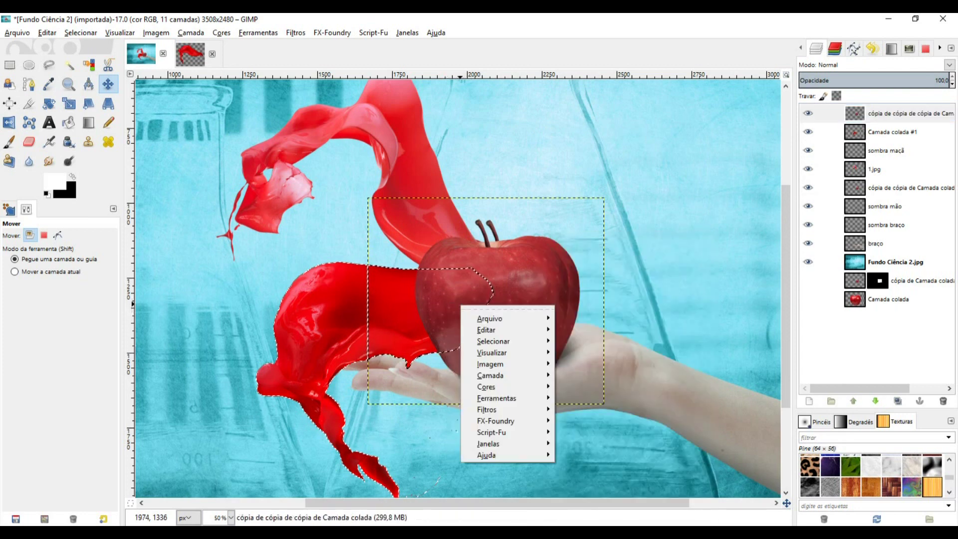
pyautogui.moveTo(486, 330)
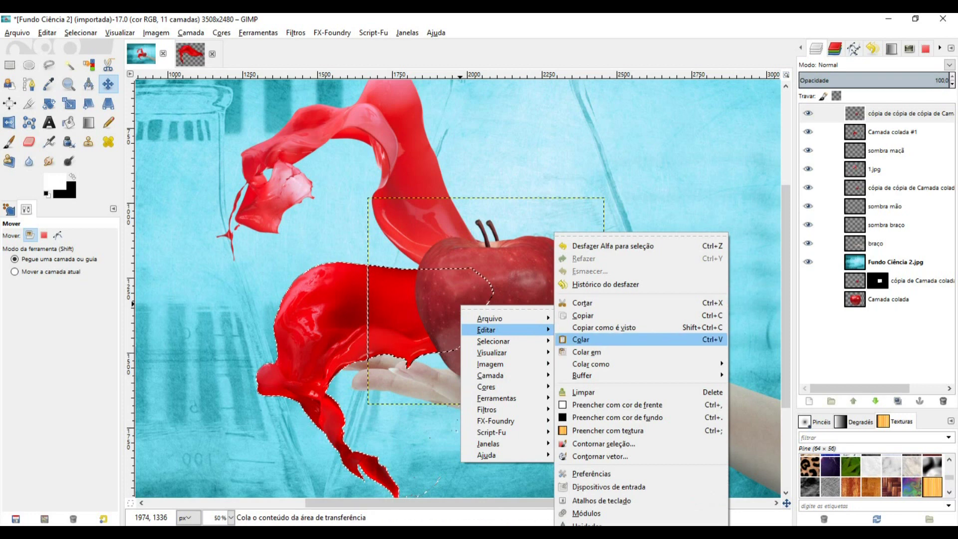
pyautogui.click(574, 336)
pyautogui.click(808, 400)
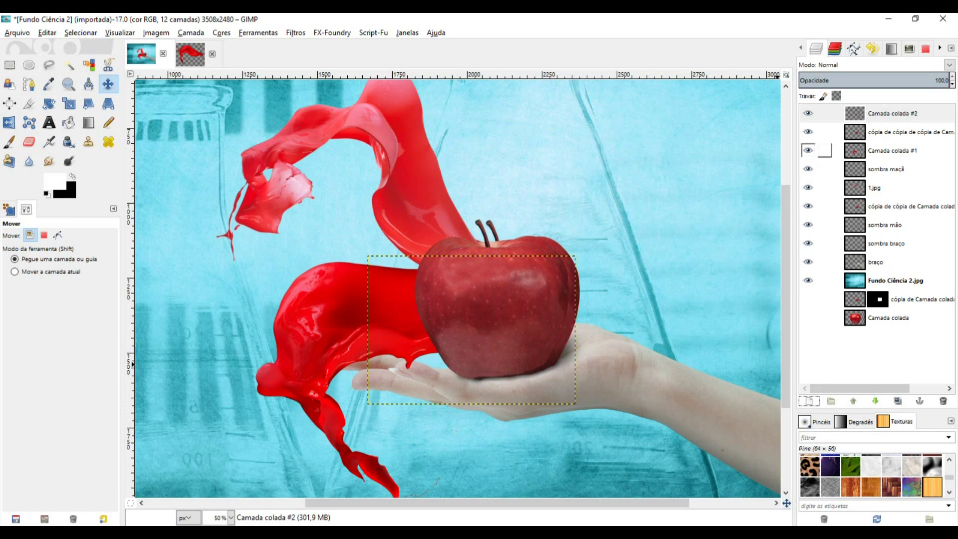
# Step: Hide the shifted apple copy, keeping the pasted apple piece Camada colada #2 visible
pyautogui.click(848, 114)
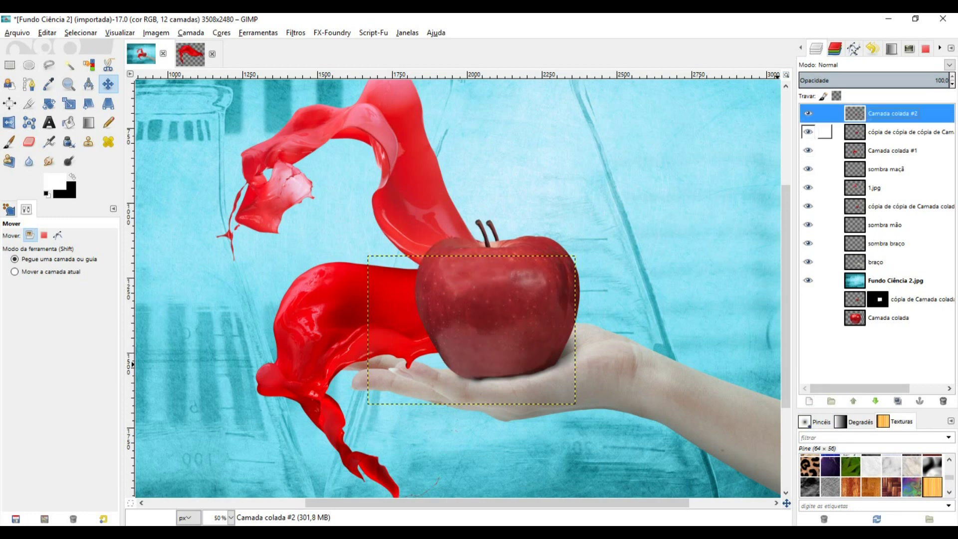
pyautogui.click(808, 114)
pyautogui.click(809, 132)
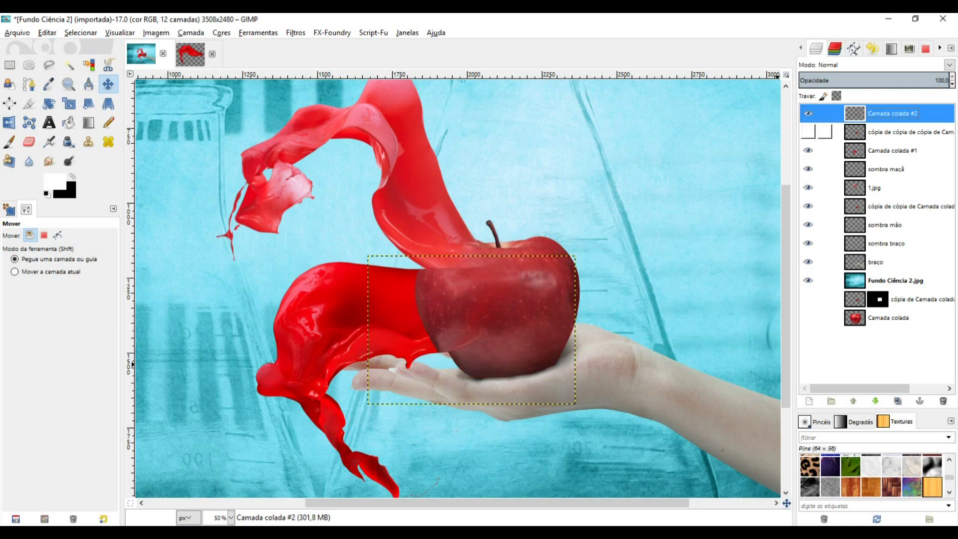
# Step: Identify the upper splash by toggling the splash layers' visibility, and load the alpha of 1.jpg as a selection
pyautogui.click(808, 150)
pyautogui.click(808, 150)
pyautogui.click(808, 187)
pyautogui.click(808, 187)
pyautogui.rightClick(852, 188)
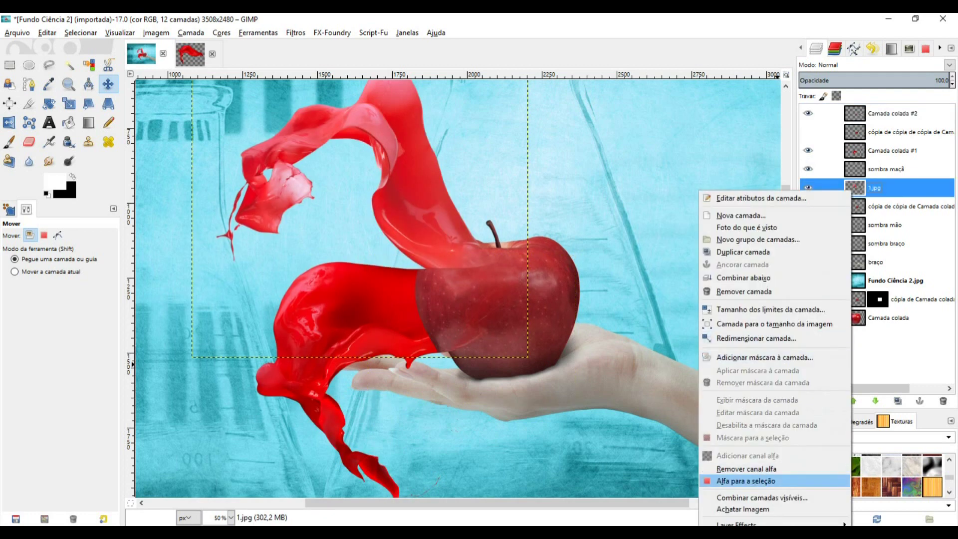
pyautogui.click(745, 481)
# Step: Copy the part of the hidden apple copy inside the upper splash's selection and paste it as a new layer
pyautogui.click(893, 132)
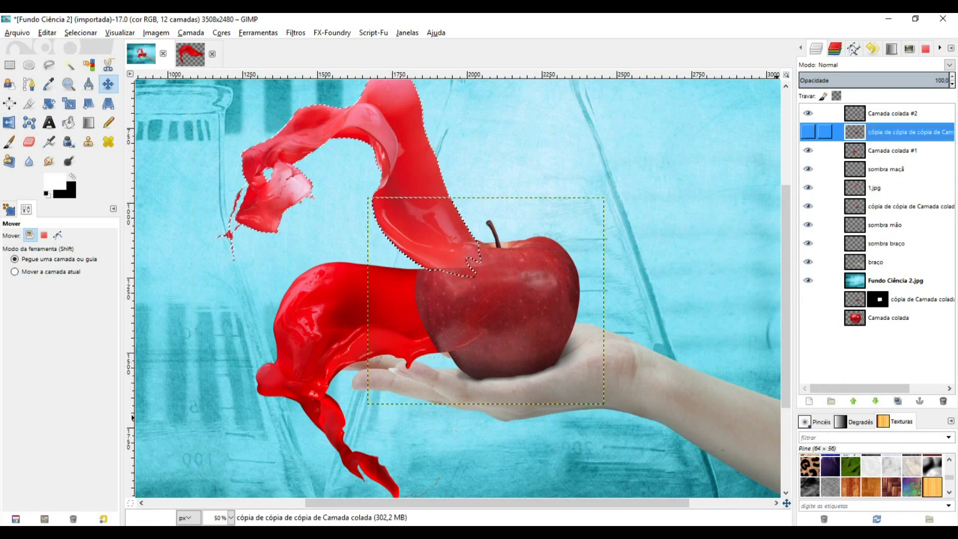
pyautogui.rightClick(460, 258)
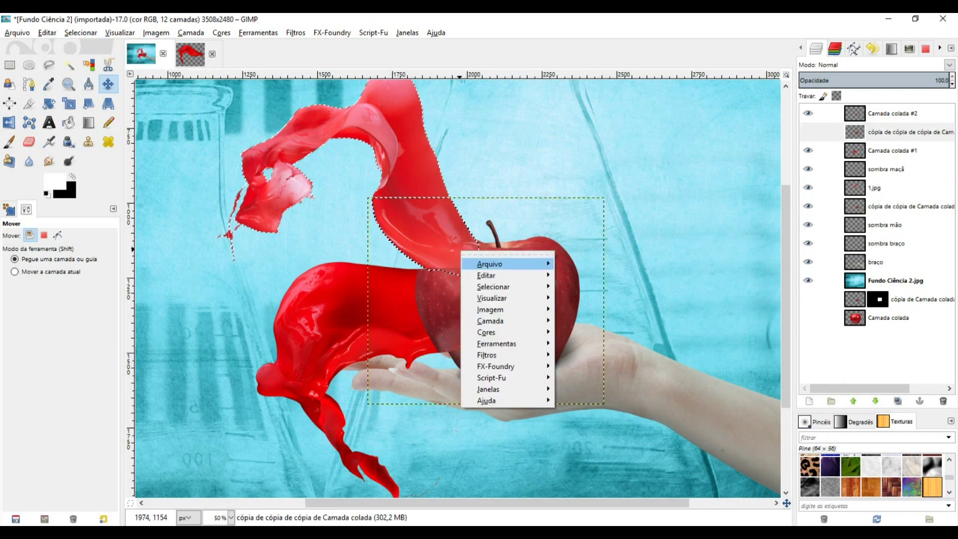
pyautogui.moveTo(499, 276)
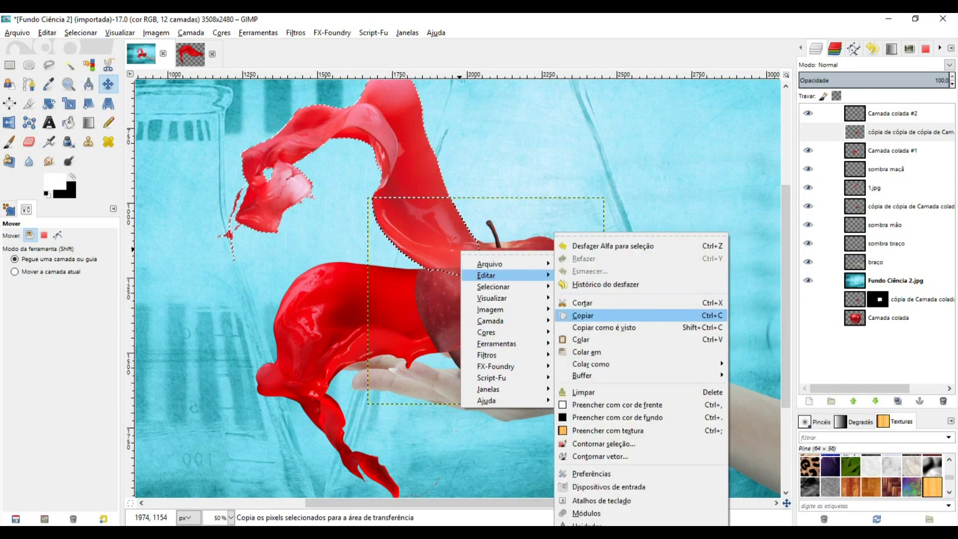
pyautogui.click(582, 316)
pyautogui.rightClick(451, 248)
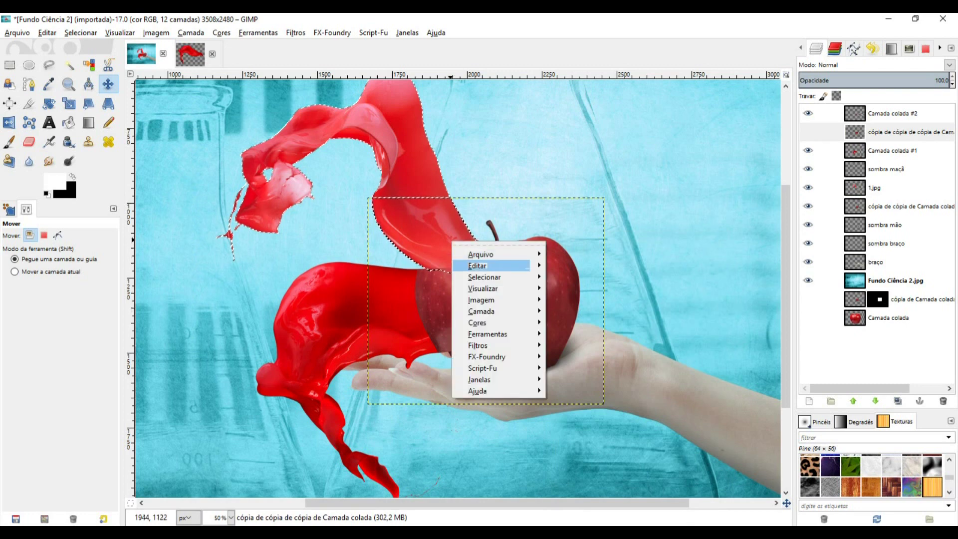
pyautogui.moveTo(499, 266)
pyautogui.click(633, 340)
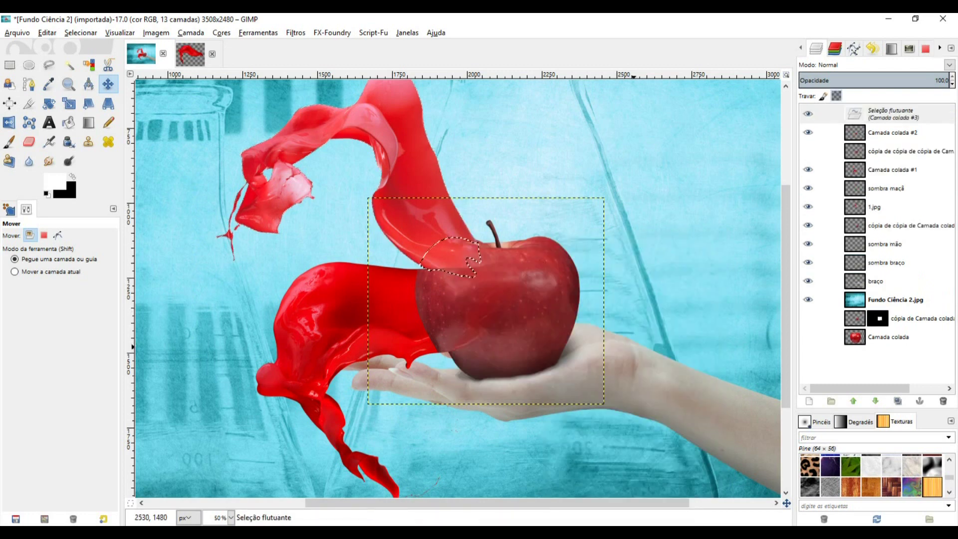
pyautogui.click(809, 401)
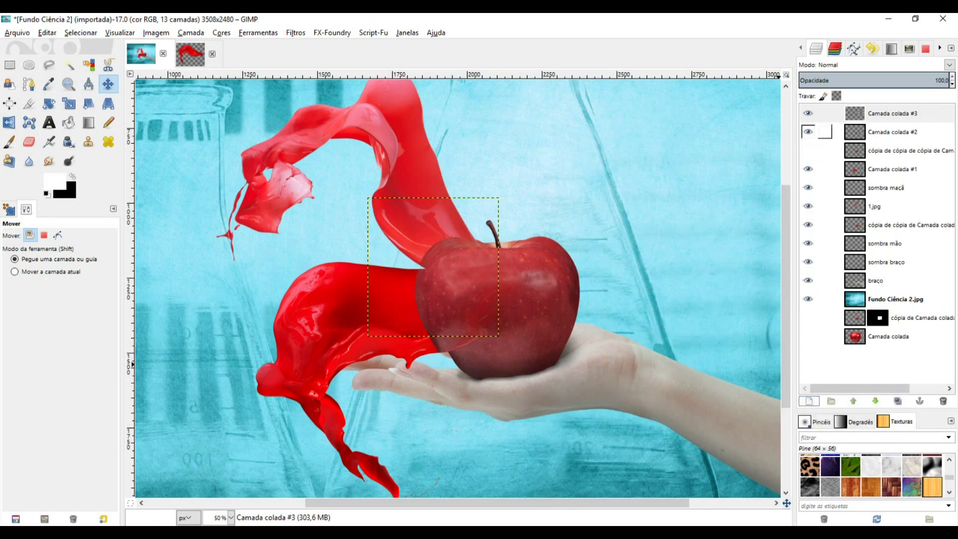
# Step: Add a white, full-opacity layer mask to the apple piece Camada colada #2
pyautogui.click(878, 132)
pyautogui.click(808, 132)
pyautogui.click(808, 133)
pyautogui.moveTo(927, 80)
pyautogui.mouseDown()
pyautogui.moveTo(847, 80)
pyautogui.moveTo(938, 80)
pyautogui.mouseUp()
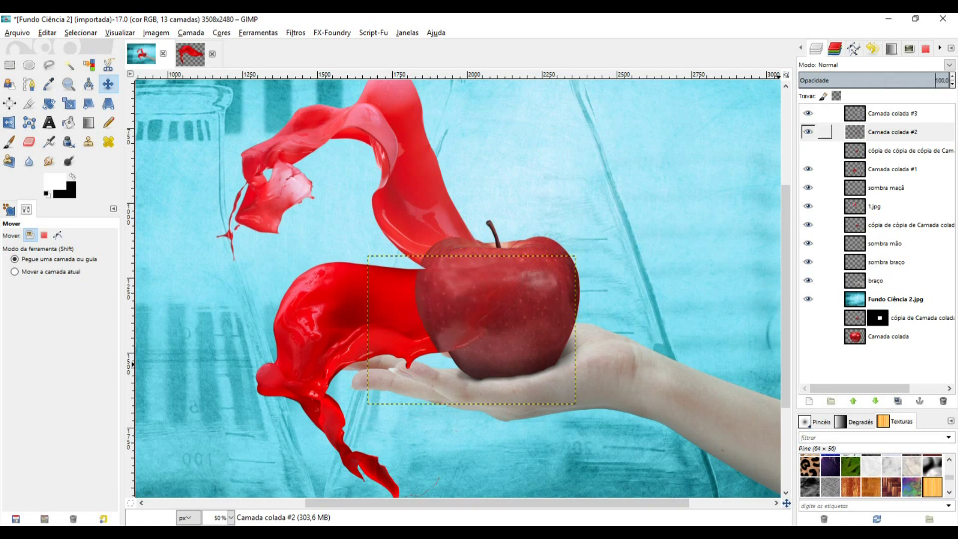
pyautogui.rightClick(882, 136)
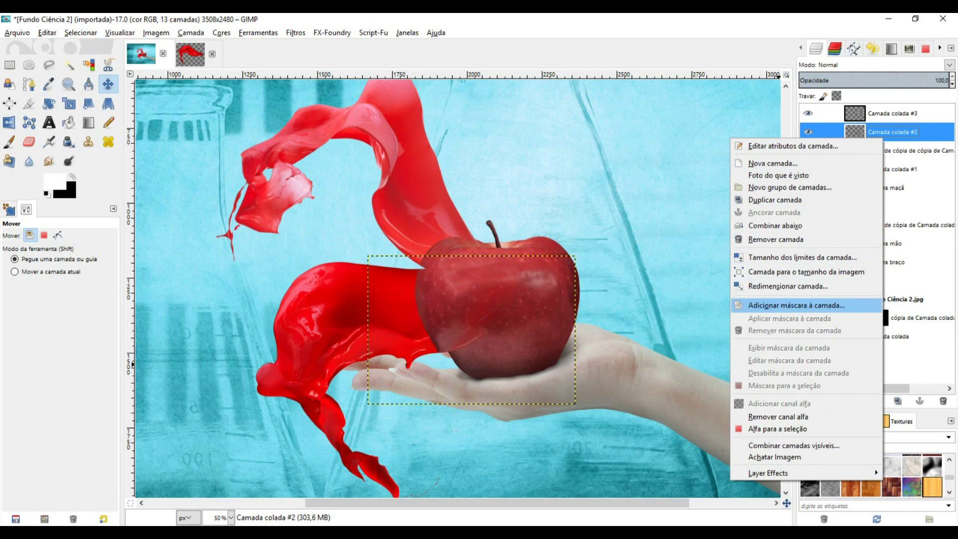
pyautogui.click(796, 305)
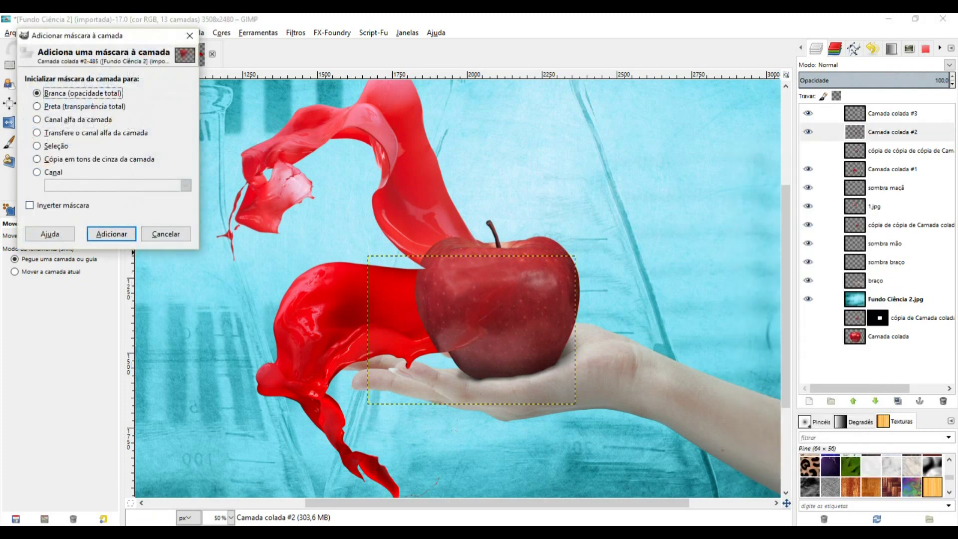
pyautogui.press('Return')
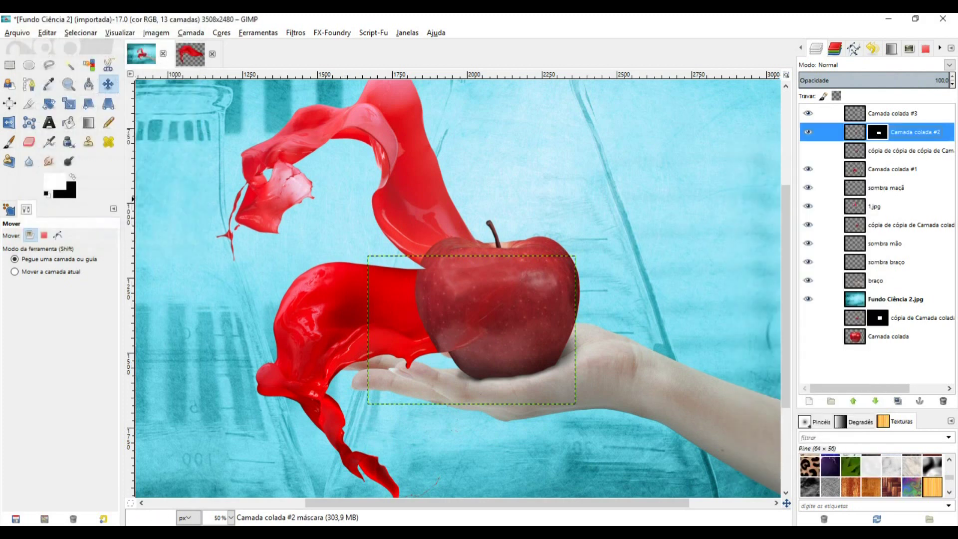
# Step: Paint the Camada colada #2 mask black with a soft 200.80 brush, reducing opacity from 43.7 to 34.4 and 1.6, blending the lower splash into the apple
pyautogui.click(9, 142)
pyautogui.moveTo(26, 252); pyautogui.dragTo(50, 251)
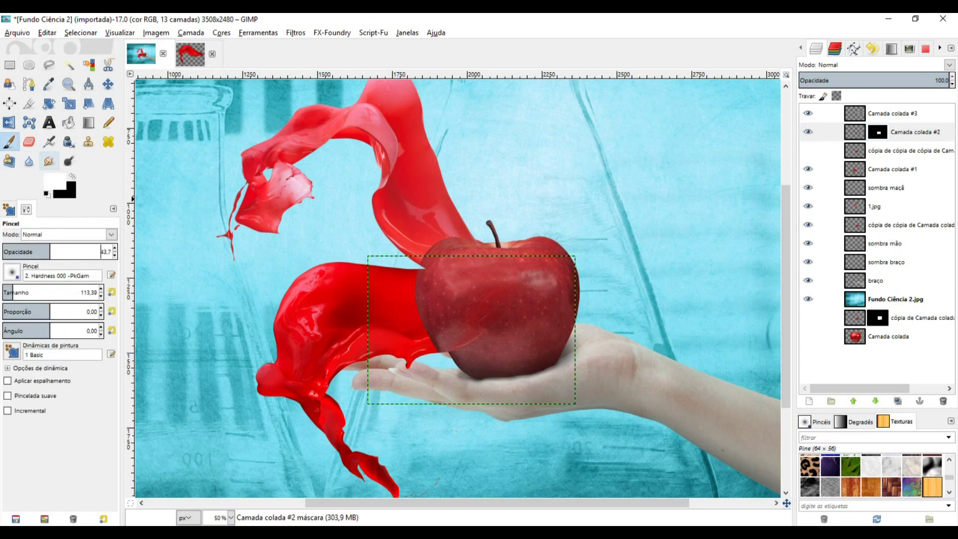
pyautogui.press('x')
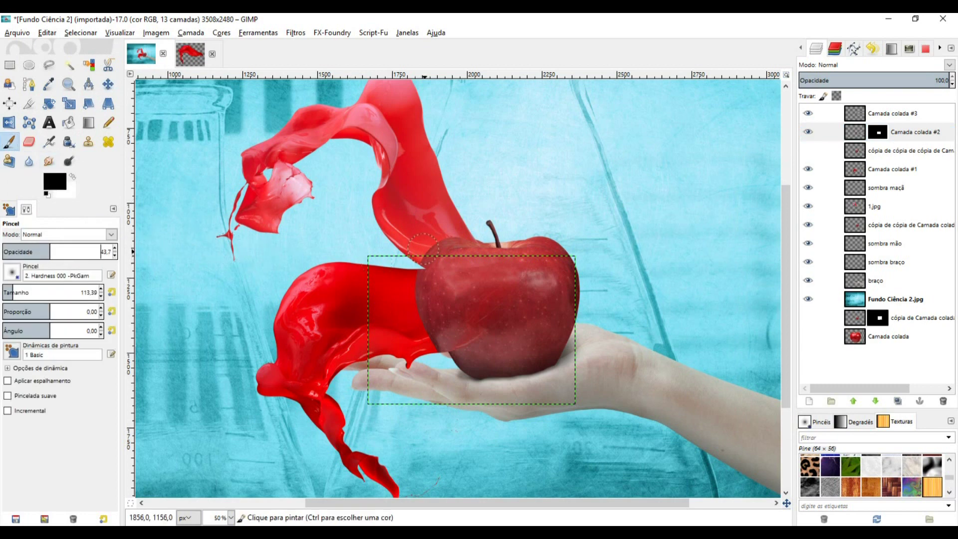
pyautogui.moveTo(12, 292); pyautogui.dragTo(20, 292)
pyautogui.click(407, 313)
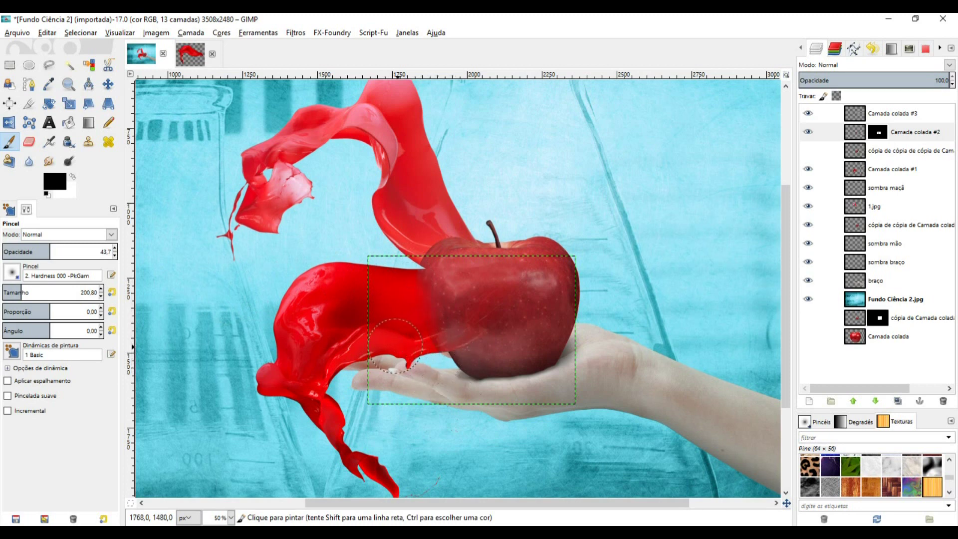
pyautogui.click(40, 248)
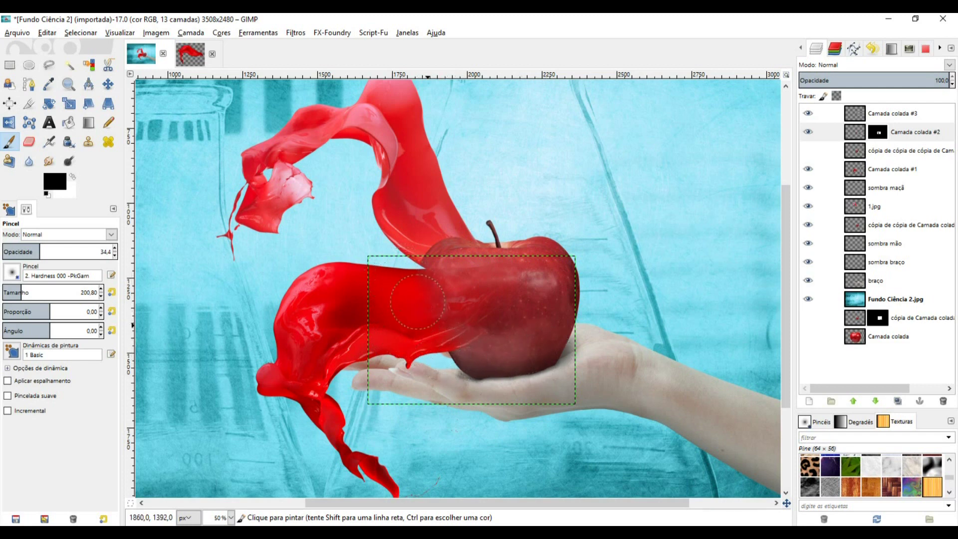
pyautogui.moveTo(40, 252); pyautogui.dragTo(4, 252)
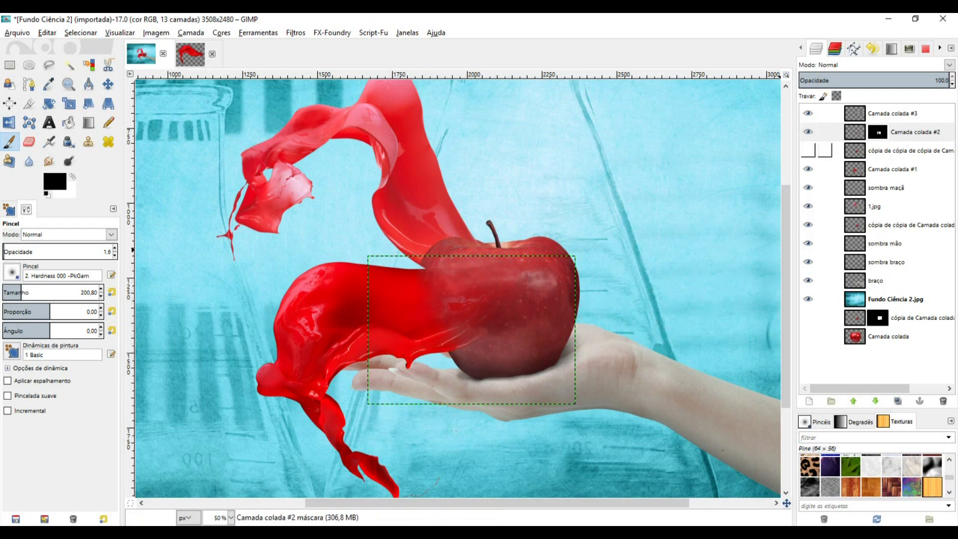
# Step: Add a white, full-opacity layer mask to the apple piece Camada colada #3
pyautogui.click(878, 113)
pyautogui.click(808, 114)
pyautogui.click(808, 114)
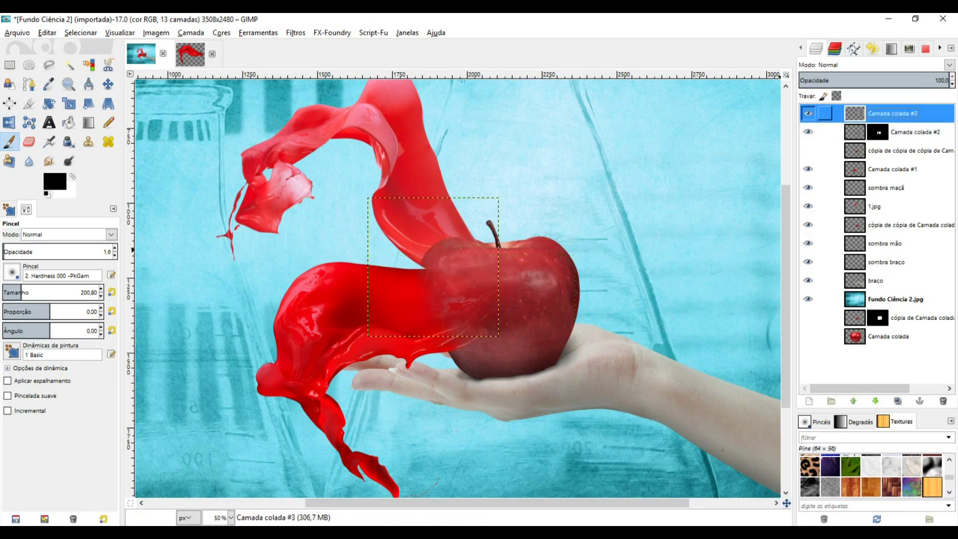
pyautogui.rightClick(874, 108)
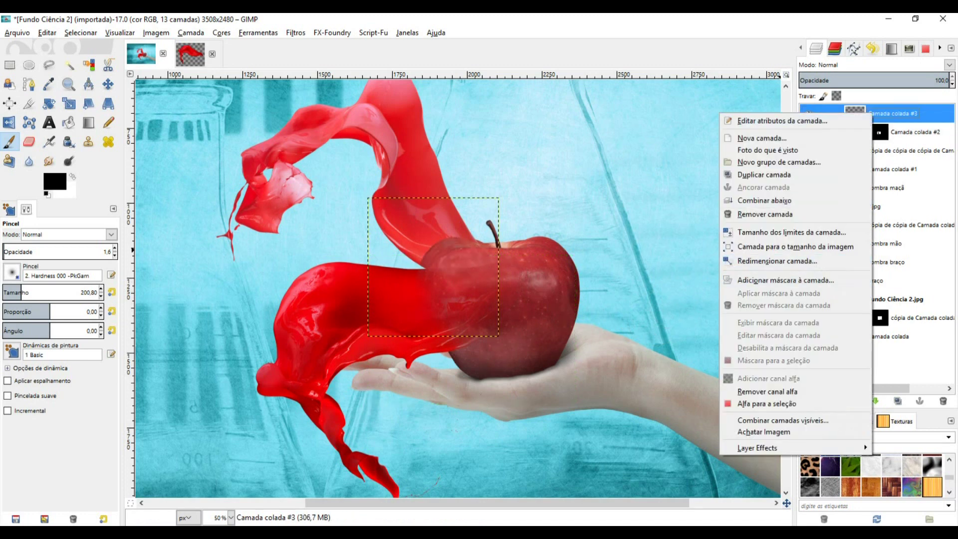
pyautogui.click(798, 280)
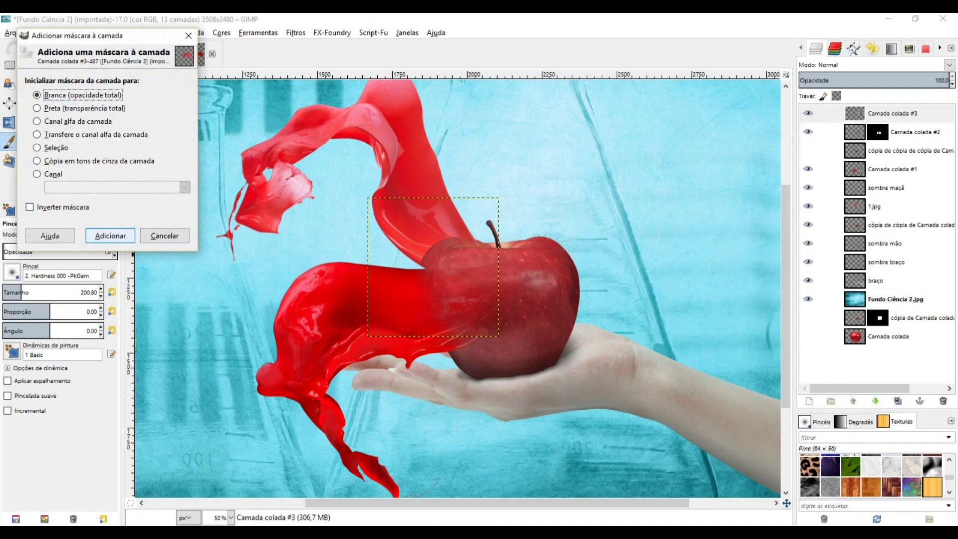
pyautogui.press('Return')
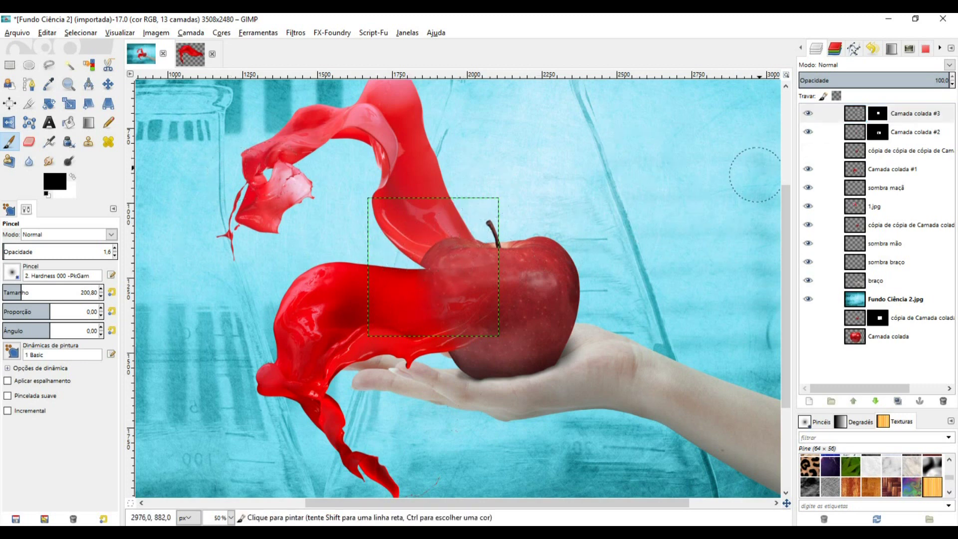
# Step: Paint the Camada colada #3 mask black at 16.4 opacity where the upper splash meets the apple, softening the transition
pyautogui.click(825, 113)
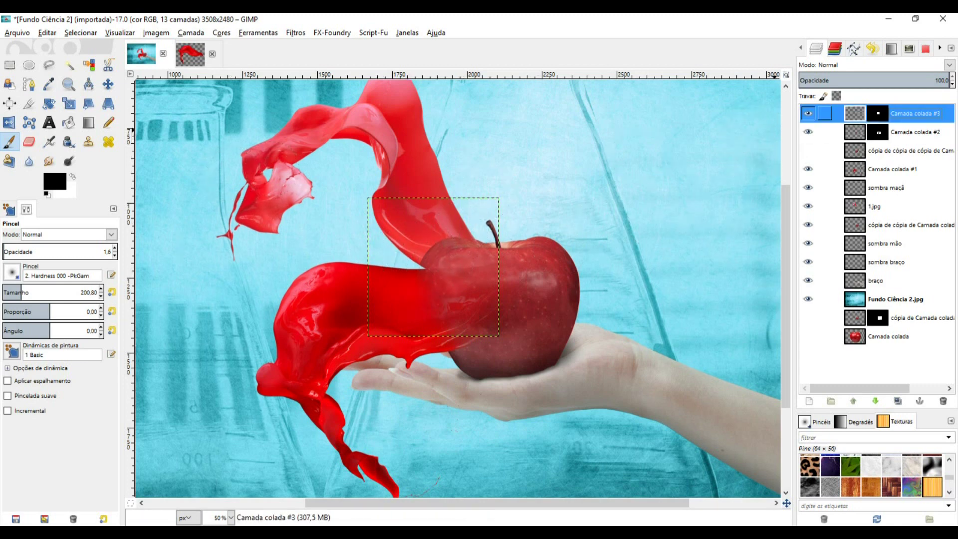
pyautogui.click(809, 113)
pyautogui.click(808, 113)
pyautogui.moveTo(443, 228)
pyautogui.mouseDown()
pyautogui.moveTo(414, 240)
pyautogui.moveTo(441, 228)
pyautogui.mouseUp()
pyautogui.moveTo(5, 249); pyautogui.dragTo(20, 250)
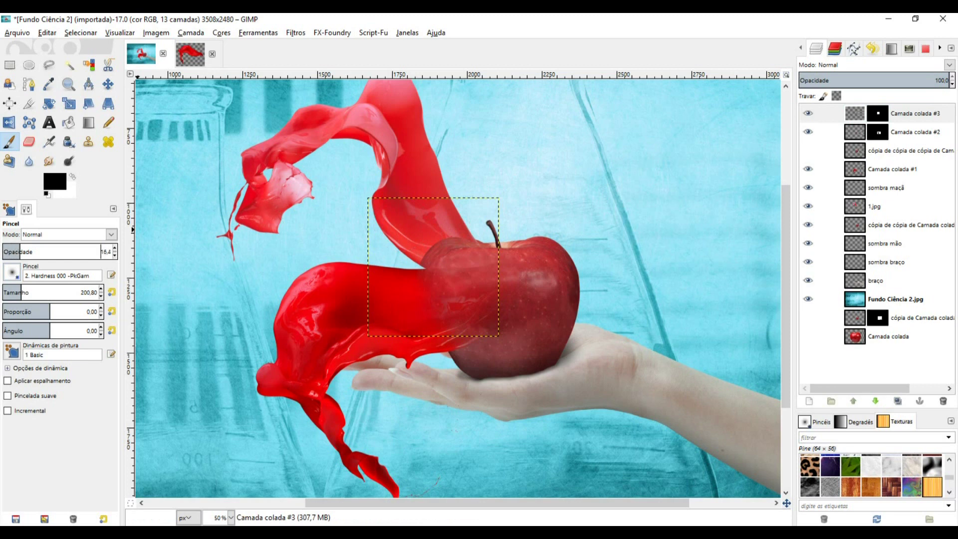
pyautogui.moveTo(434, 227)
pyautogui.mouseDown()
pyautogui.moveTo(414, 239)
pyautogui.moveTo(449, 209)
pyautogui.mouseUp()
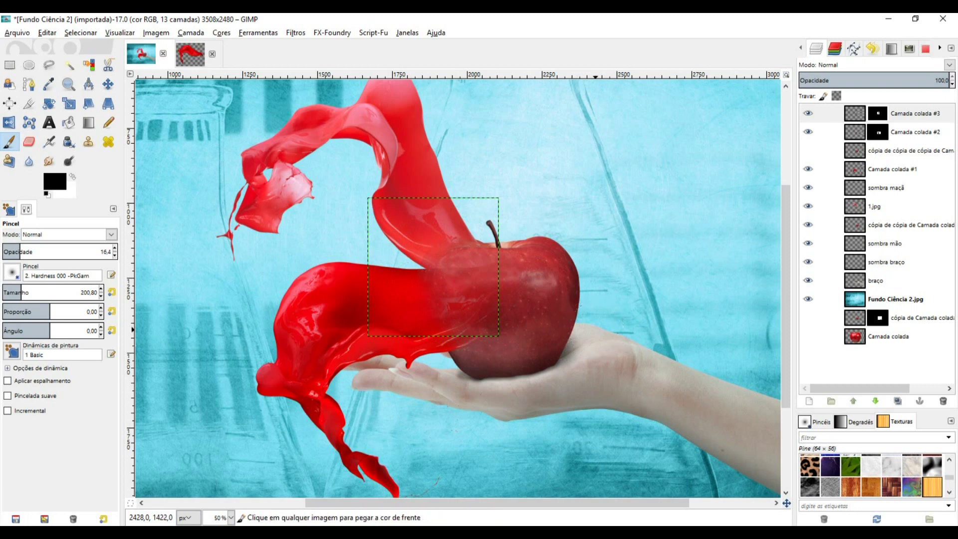
# Step: Reduce the saturation of the lower splash layer Camada colada #1 to -33 with Hue-Saturation
pyautogui.scroll(-2, 591, 328)
pyautogui.press('m')
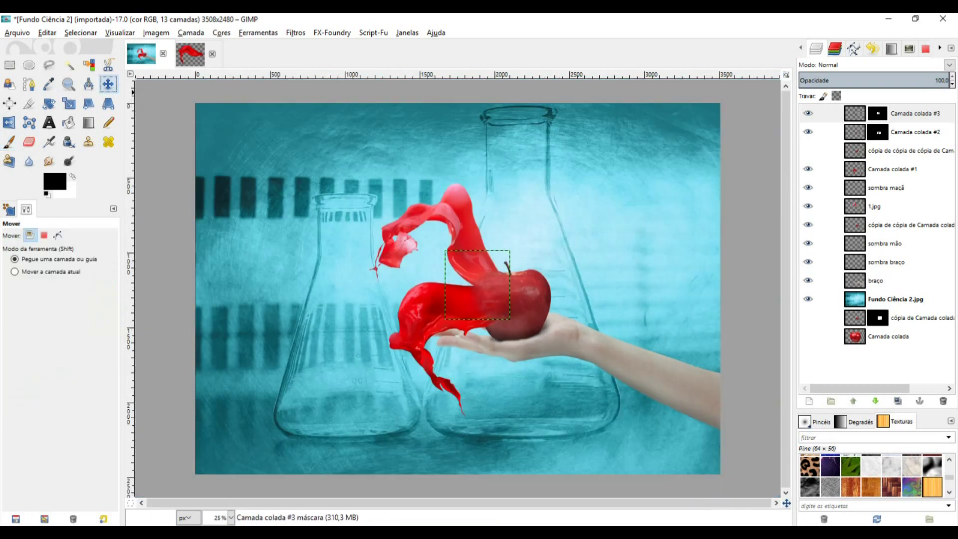
pyautogui.click(898, 150)
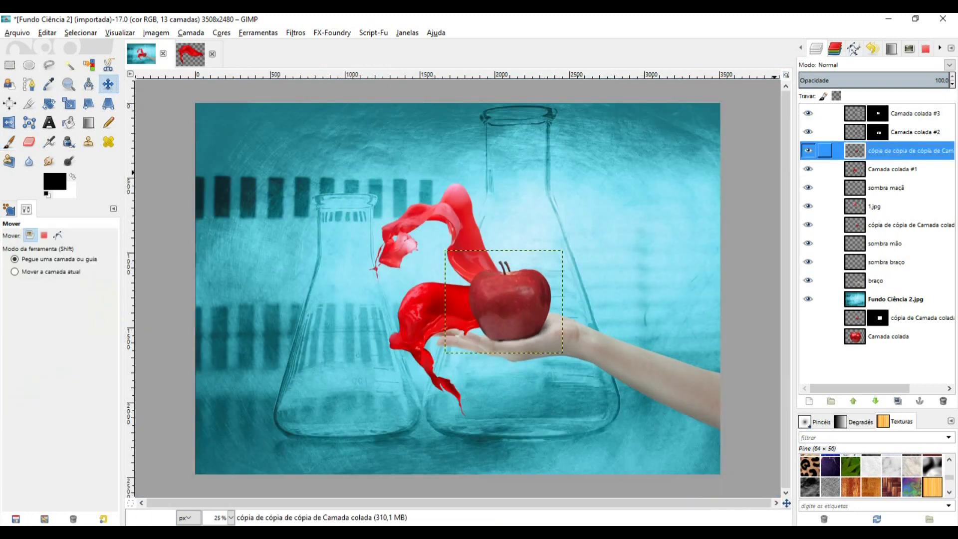
pyautogui.click(893, 168)
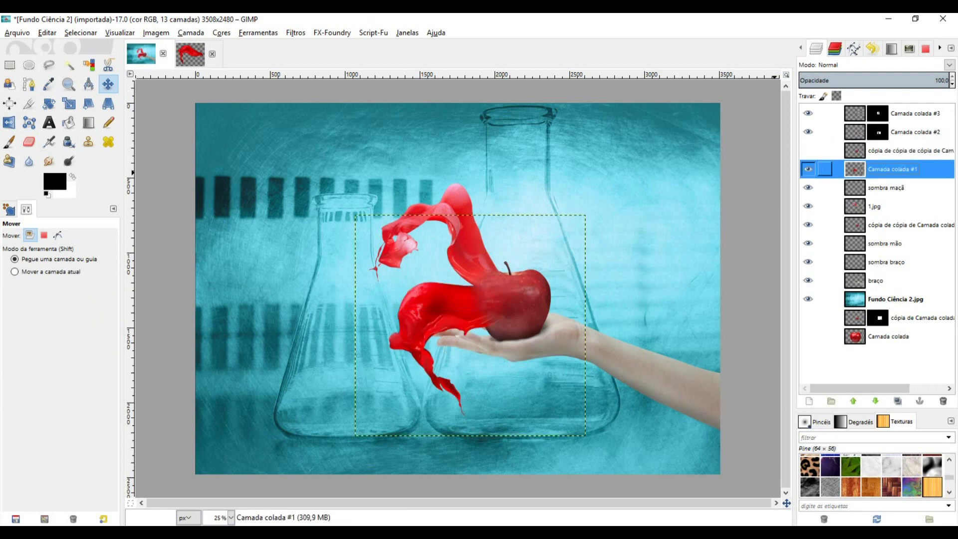
pyautogui.click(221, 33)
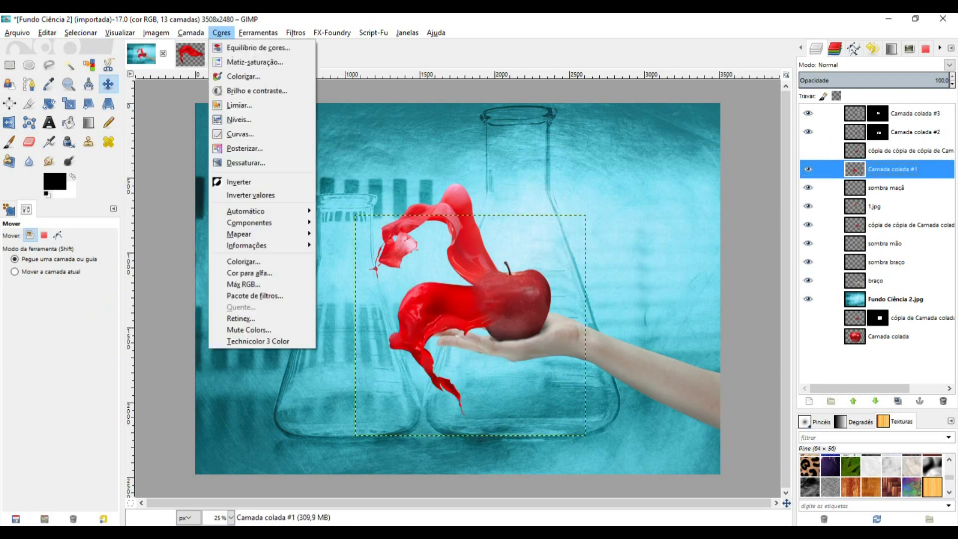
pyautogui.click(240, 62)
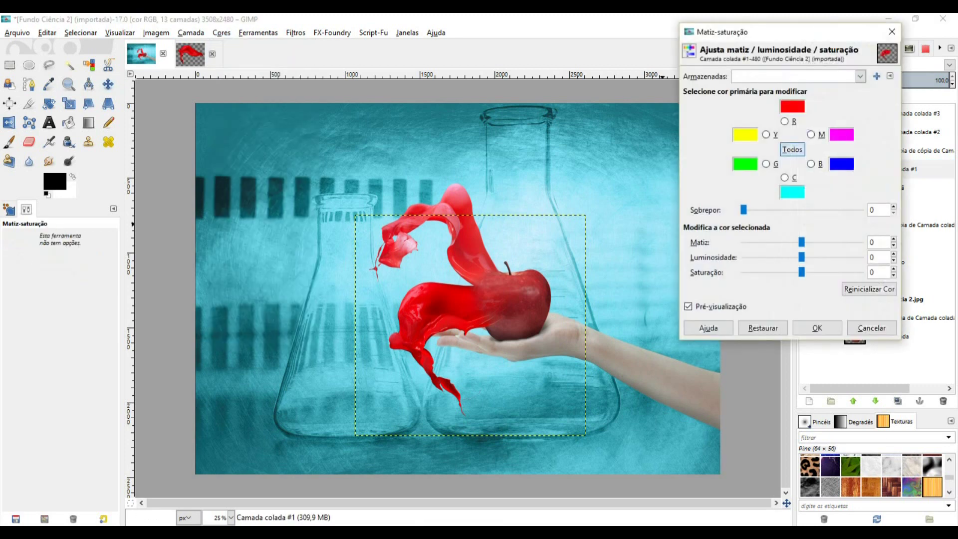
pyautogui.click(797, 272)
pyautogui.moveTo(796, 272); pyautogui.dragTo(772, 272)
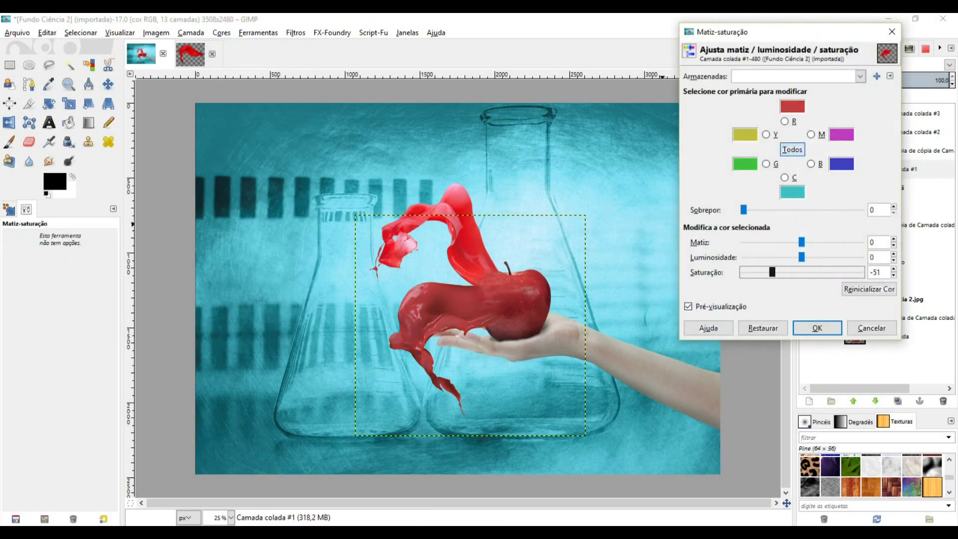
pyautogui.moveTo(776, 272); pyautogui.dragTo(786, 272)
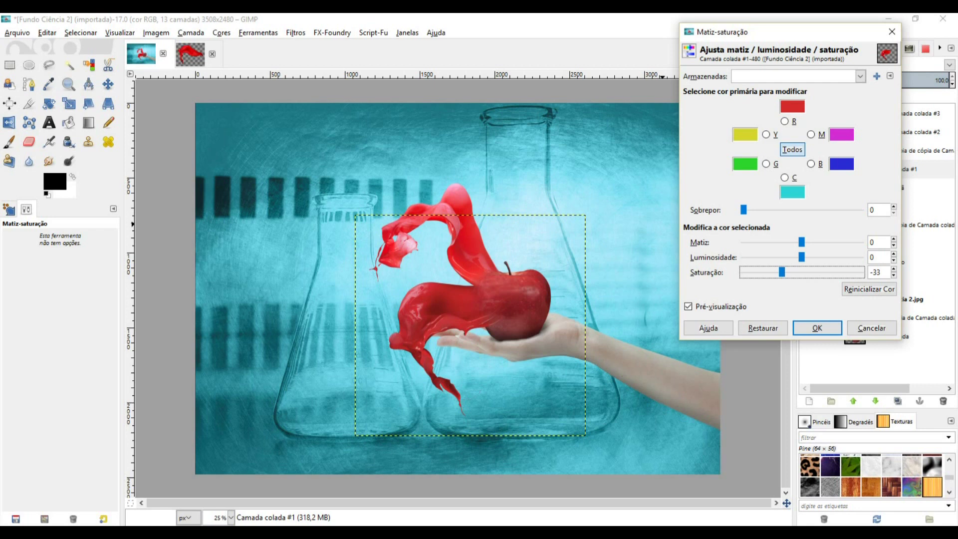
pyautogui.click(688, 306)
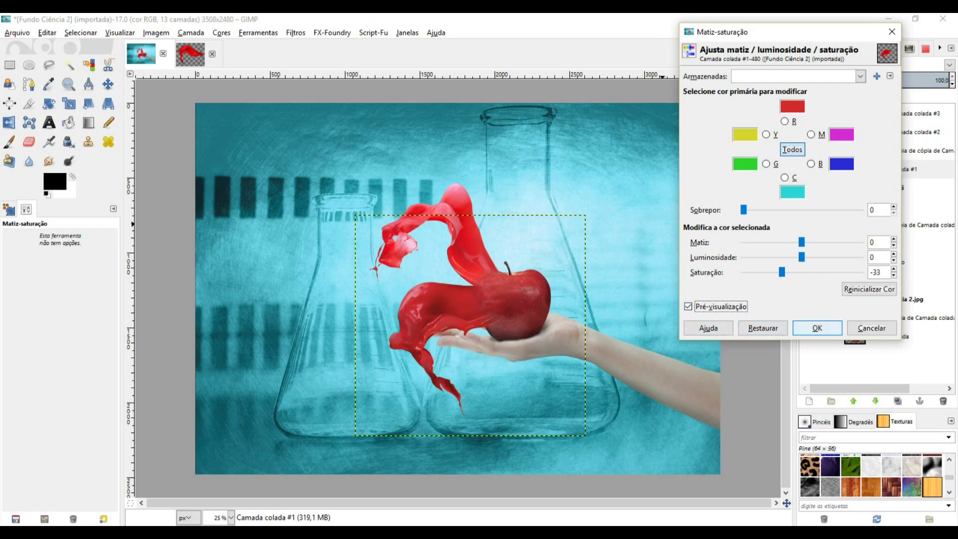
pyautogui.click(816, 328)
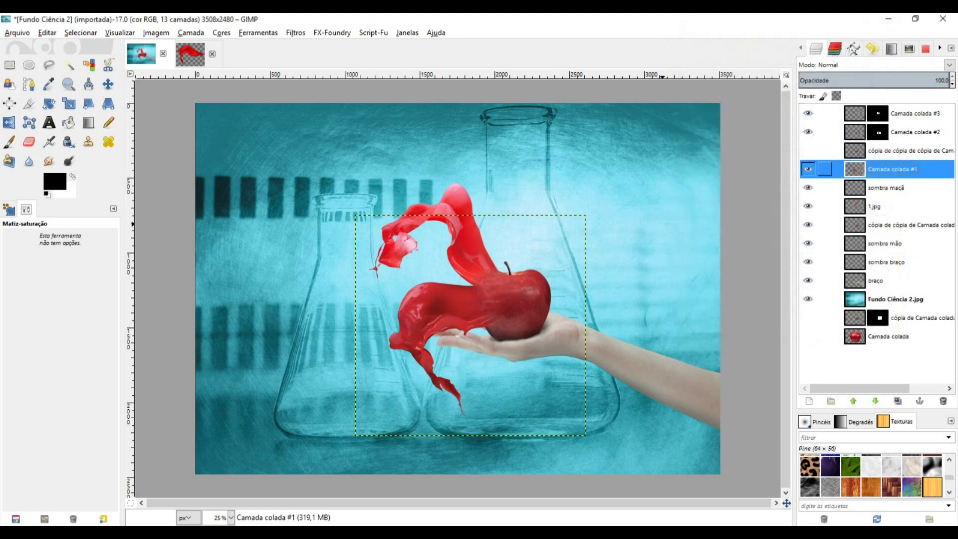
# Step: Reduce the saturation of the upper splash layer 1.jpg to -19 with Hue-Saturation
pyautogui.click(874, 206)
pyautogui.click(808, 206)
pyautogui.click(808, 206)
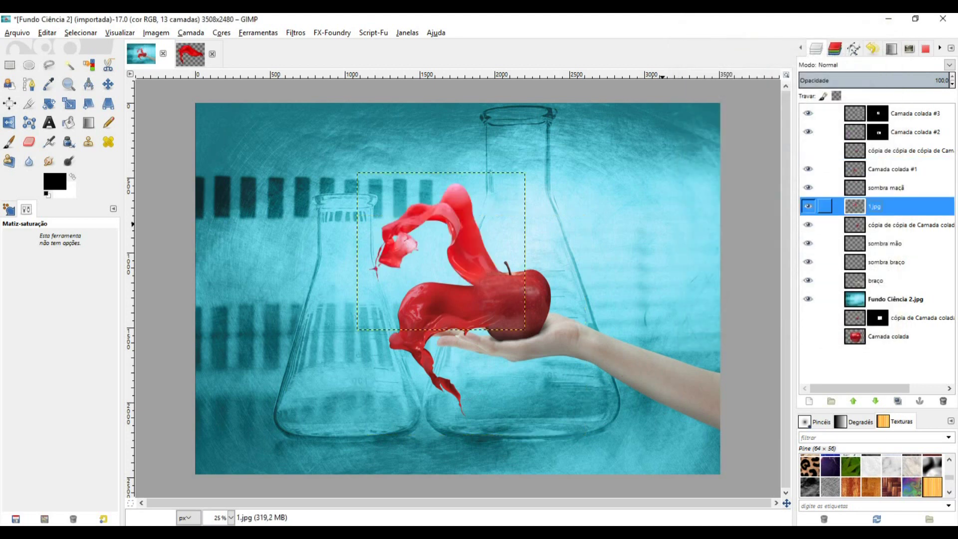
pyautogui.hotkey('alt', 'c')
pyautogui.press('Down')
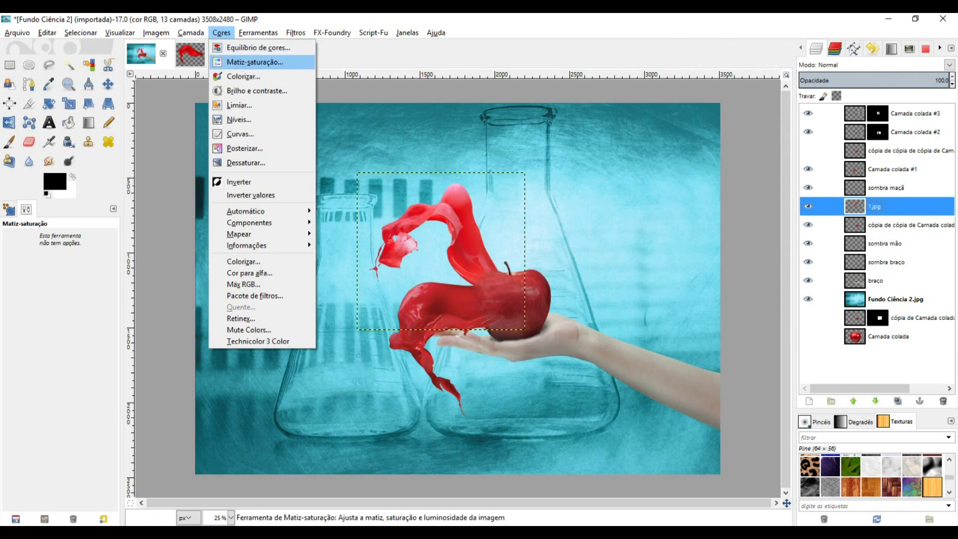
pyautogui.press('Return')
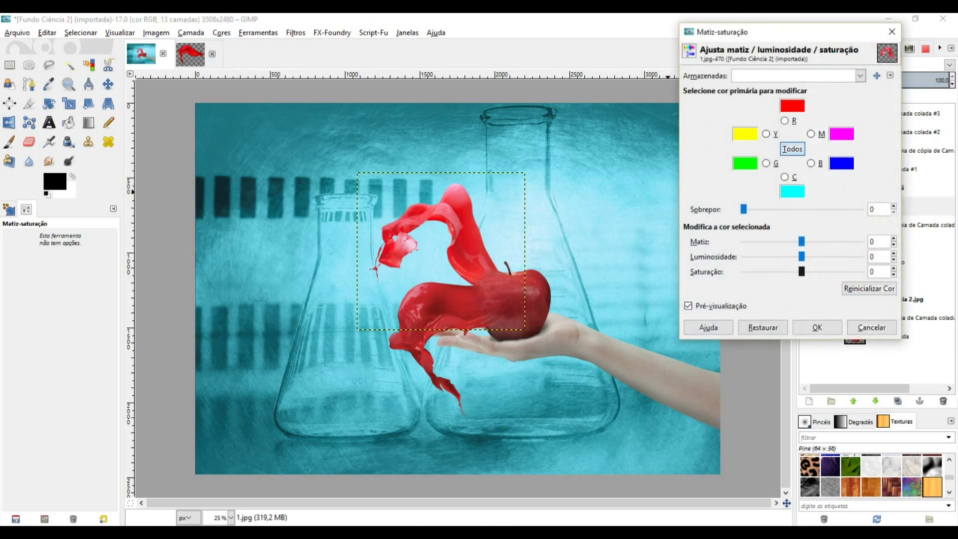
pyautogui.moveTo(801, 272); pyautogui.dragTo(792, 272)
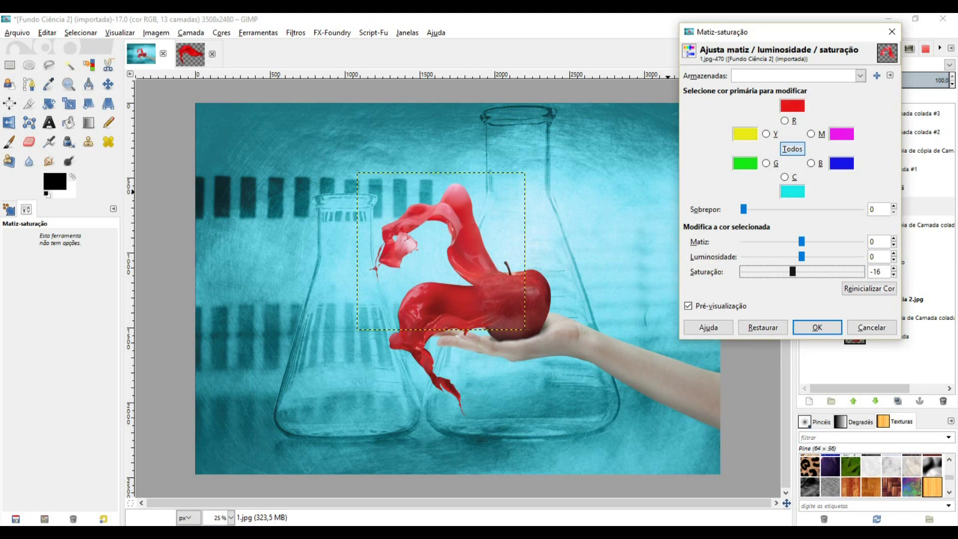
pyautogui.moveTo(793, 271); pyautogui.dragTo(790, 271)
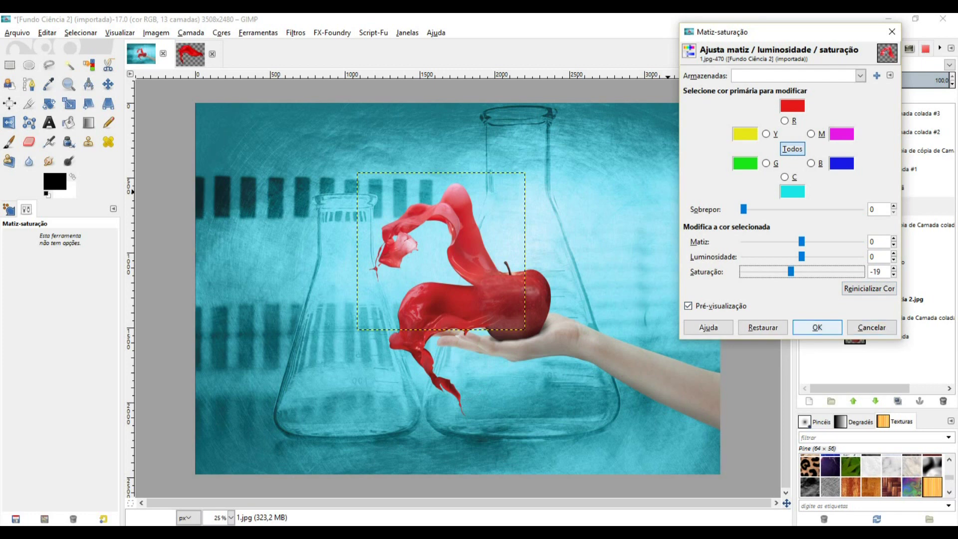
pyautogui.click(817, 327)
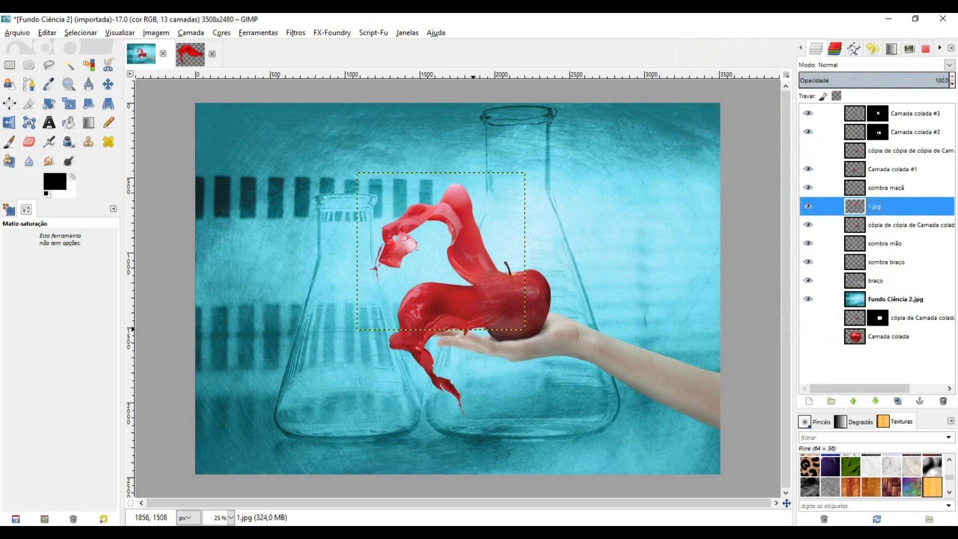
# Step: Touch up the Camada colada #3 mask with the black Paintbrush at 47.5 opacity and size 119.63
pyautogui.scroll(3, 479, 325)
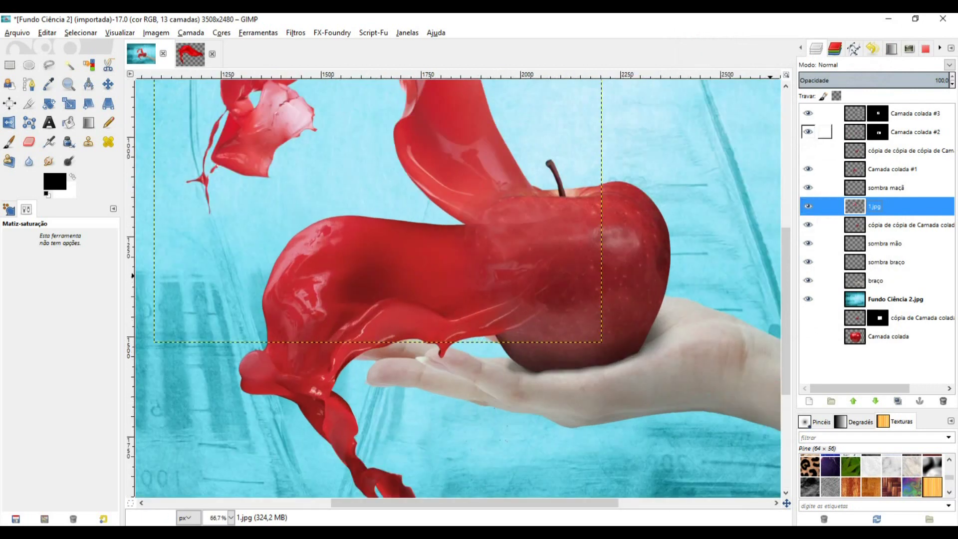
pyautogui.click(877, 113)
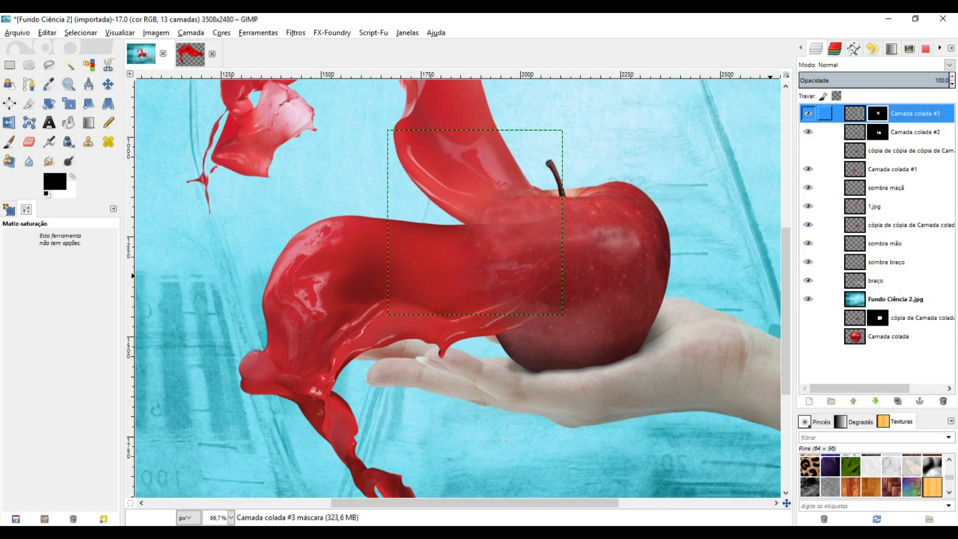
pyautogui.click(9, 142)
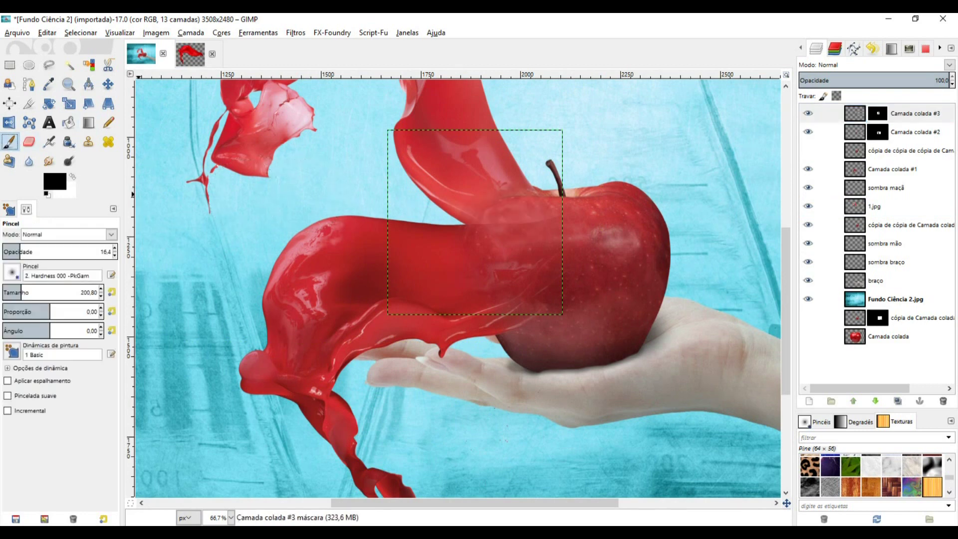
pyautogui.moveTo(19, 252); pyautogui.dragTo(54, 252)
pyautogui.moveTo(22, 292); pyautogui.dragTo(14, 292)
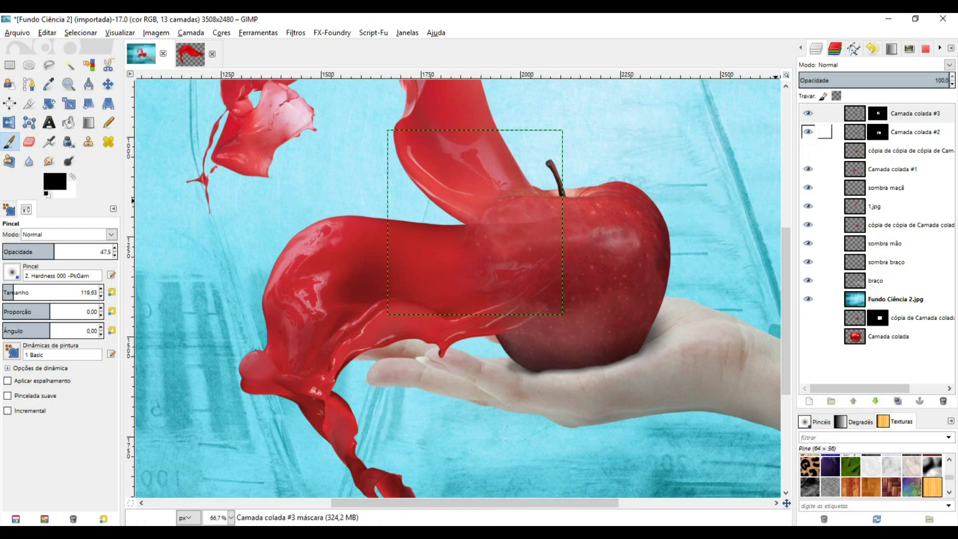
# Step: Examine how the Camada colada #3, Camada colada #1 and sombra maçã layers contribute to the blend by toggling their visibility
pyautogui.click(808, 113)
pyautogui.click(808, 113)
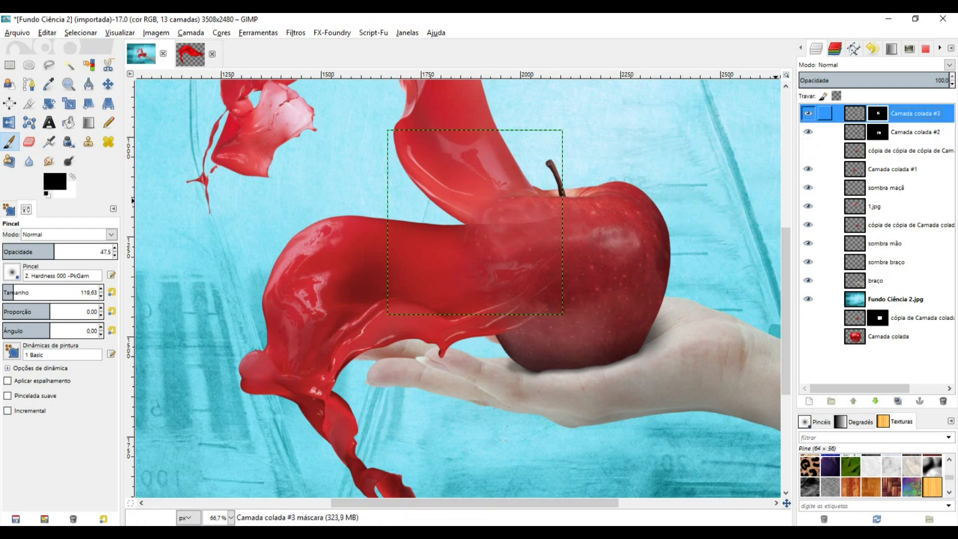
pyautogui.click(807, 113)
pyautogui.click(808, 113)
pyautogui.click(808, 169)
pyautogui.click(807, 169)
pyautogui.click(808, 169)
pyautogui.click(808, 169)
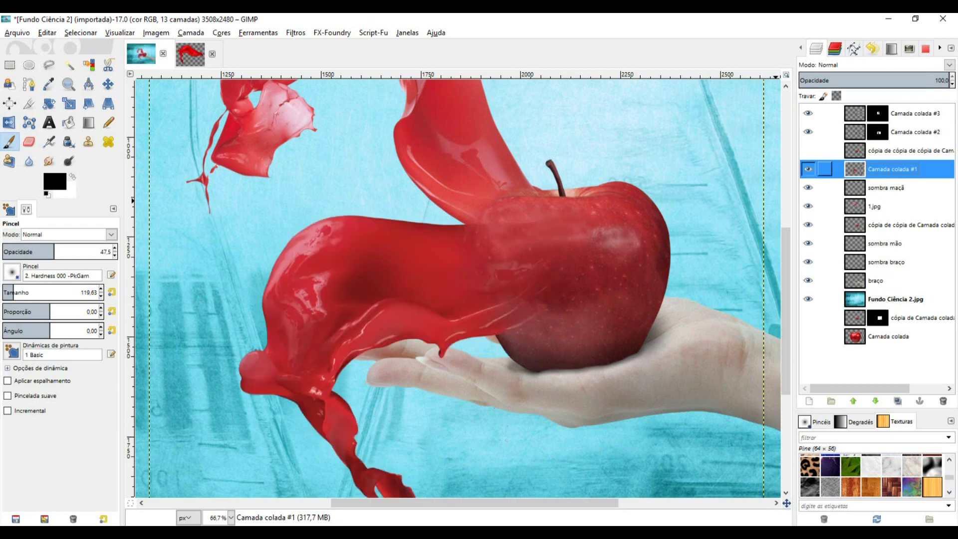
pyautogui.click(807, 169)
pyautogui.click(807, 169)
pyautogui.click(886, 189)
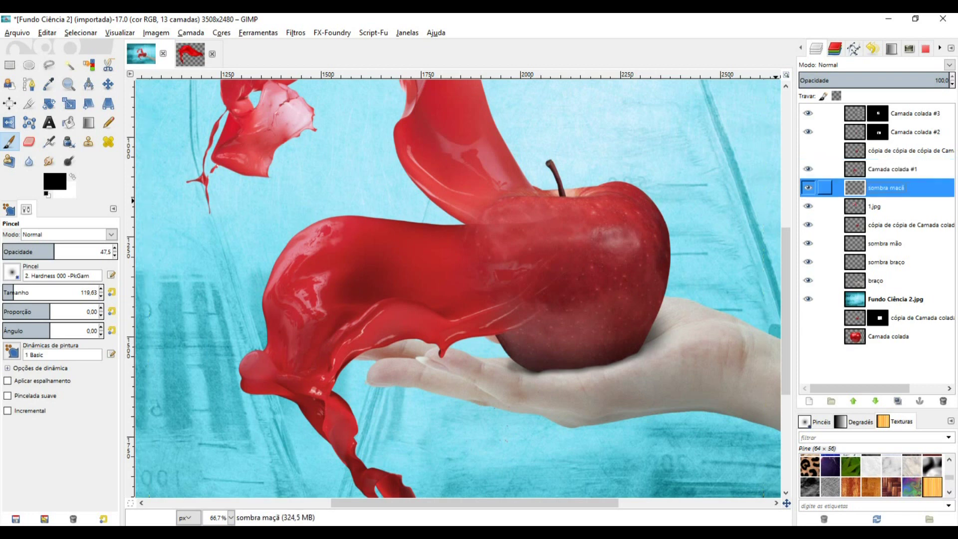
pyautogui.click(808, 187)
pyautogui.click(808, 187)
pyautogui.click(892, 169)
pyautogui.click(807, 169)
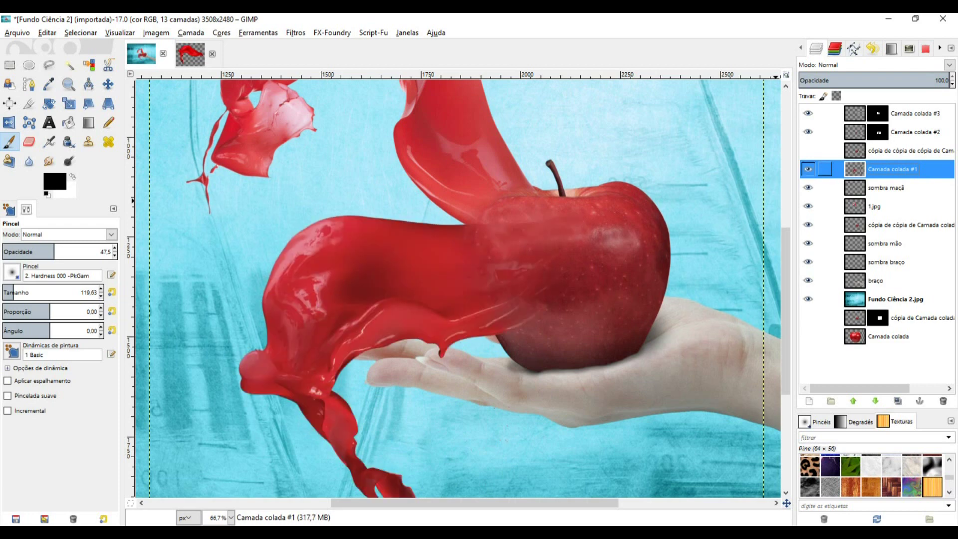
# Step: On a new transparent layer above sombra maçã, paint a black shadow at 35.5 opacity on the apple's upper part and soften it with the Eraser
pyautogui.click(881, 187)
pyautogui.click(808, 401)
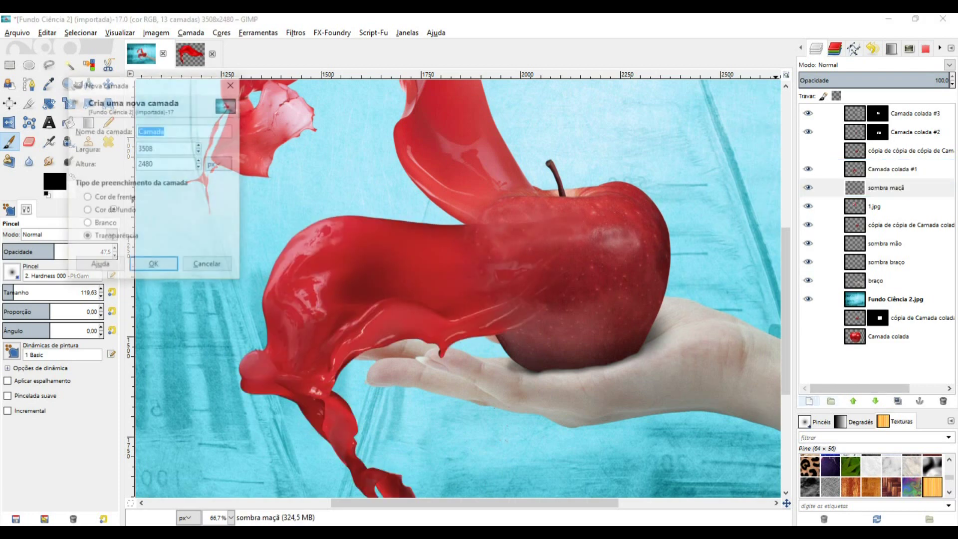
pyautogui.click(151, 264)
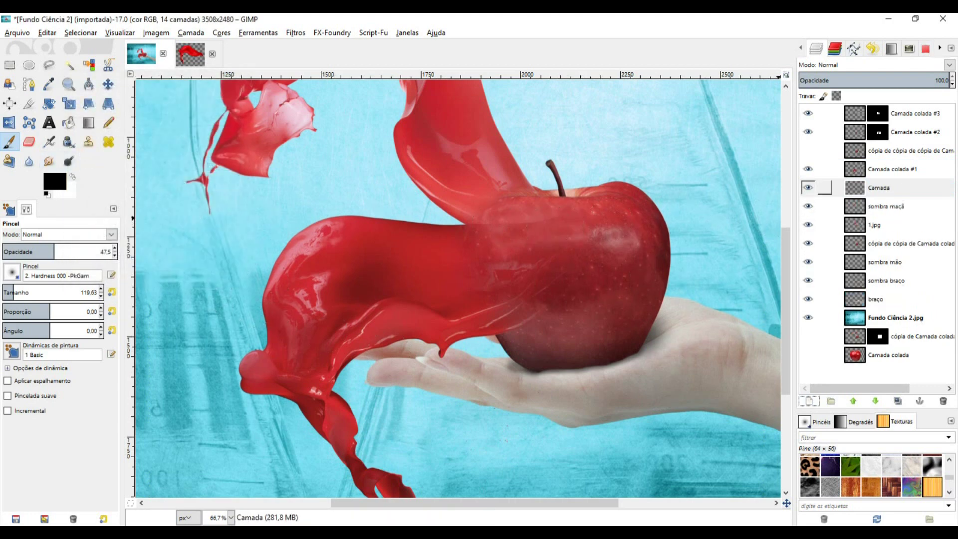
pyautogui.moveTo(49, 248); pyautogui.dragTo(40, 248)
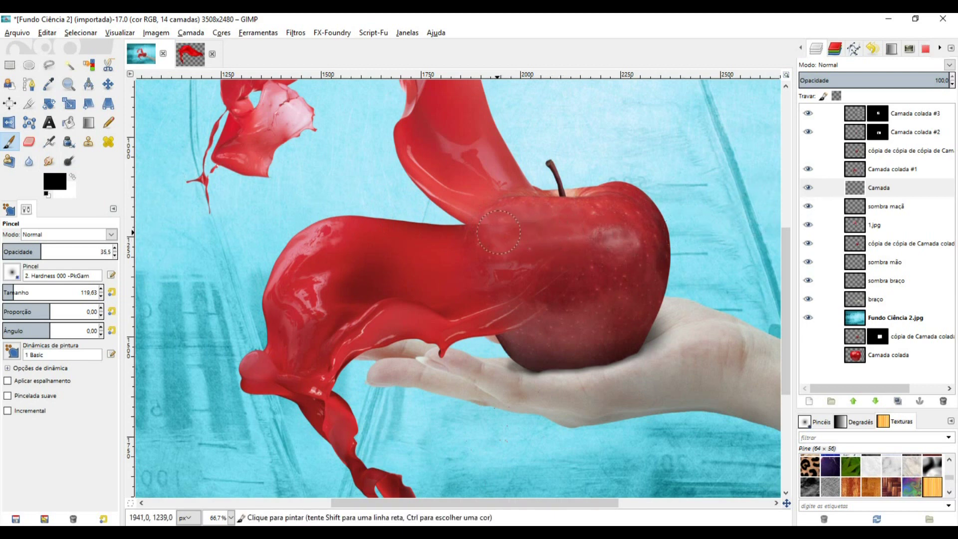
pyautogui.click(547, 226)
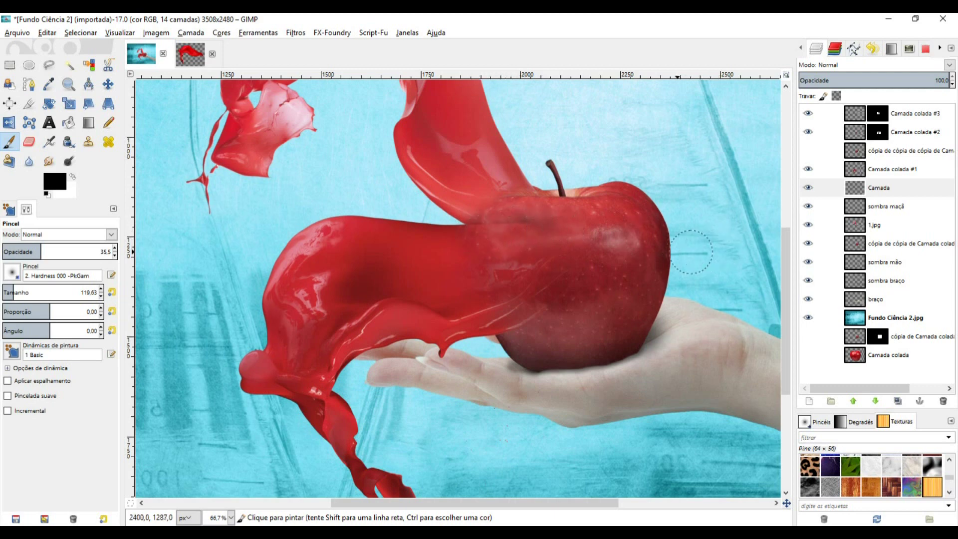
pyautogui.click(29, 142)
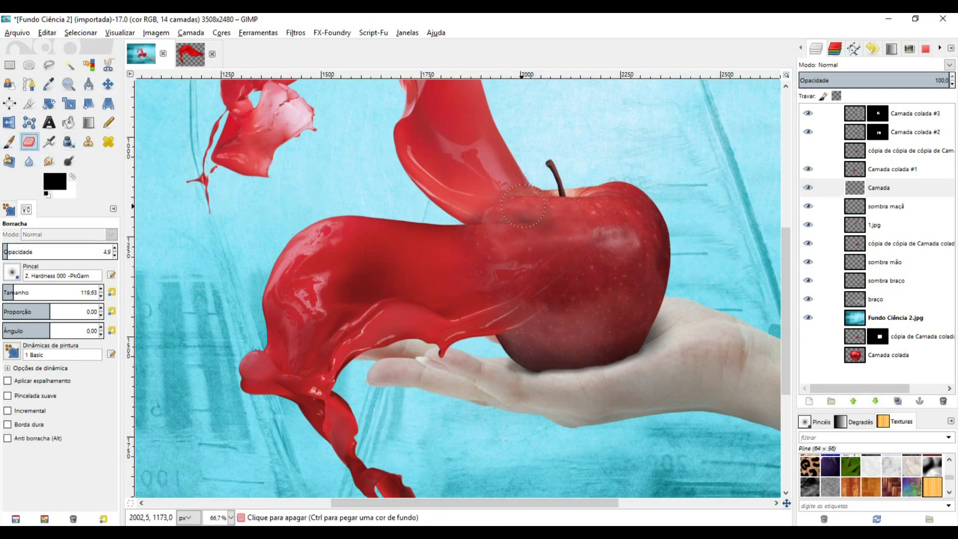
pyautogui.moveTo(512, 208); pyautogui.dragTo(555, 215)
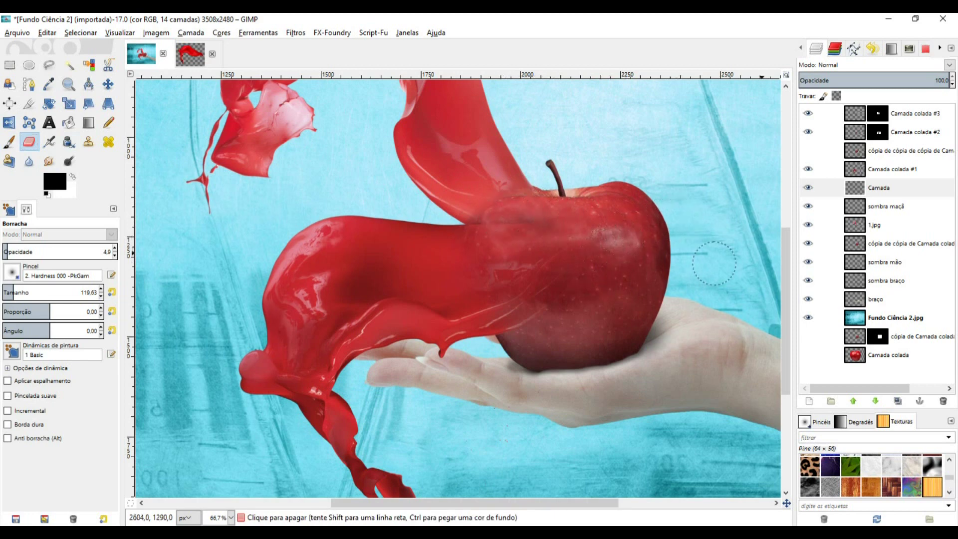
# Step: Undo the last shadow edits and hide the Camada layer above sombra maçã
pyautogui.click(915, 113)
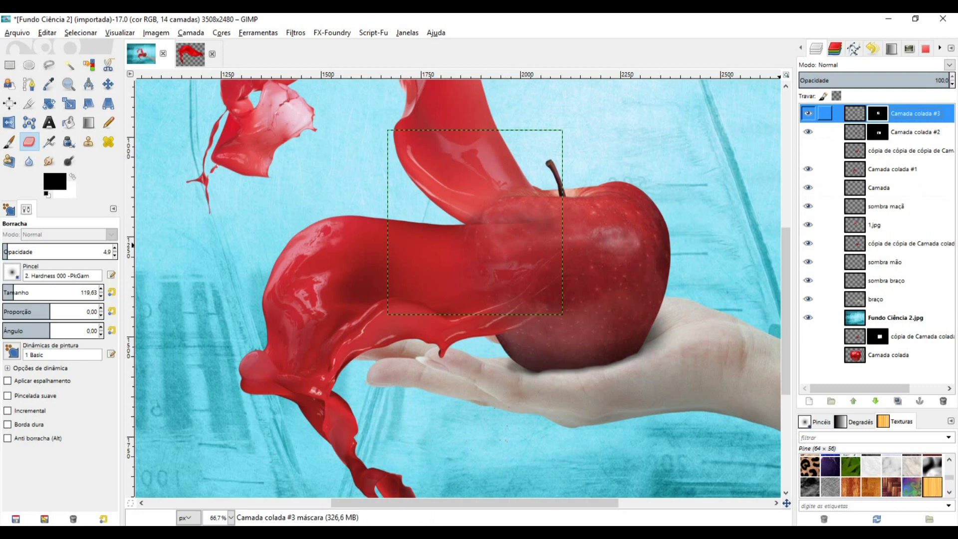
pyautogui.hotkey('ctrl', 'z')
pyautogui.hotkey('ctrl', 'z')
pyautogui.hotkey('ctrl', 'z')
pyautogui.click(878, 188)
pyautogui.click(807, 187)
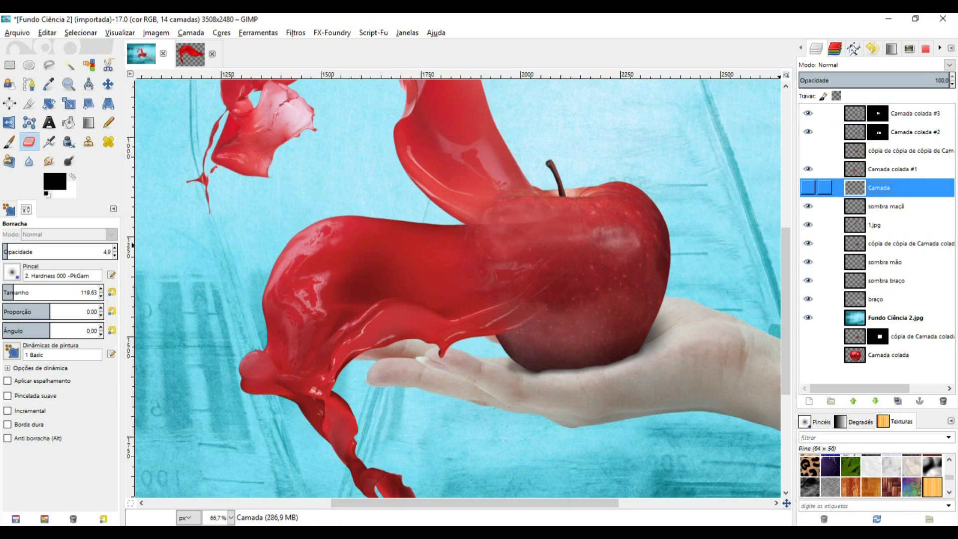
# Step: Compare the blend with and without Camada colada #3 and Camada colada #2, and make the #2 mask active with the Paintbrush
pyautogui.click(808, 113)
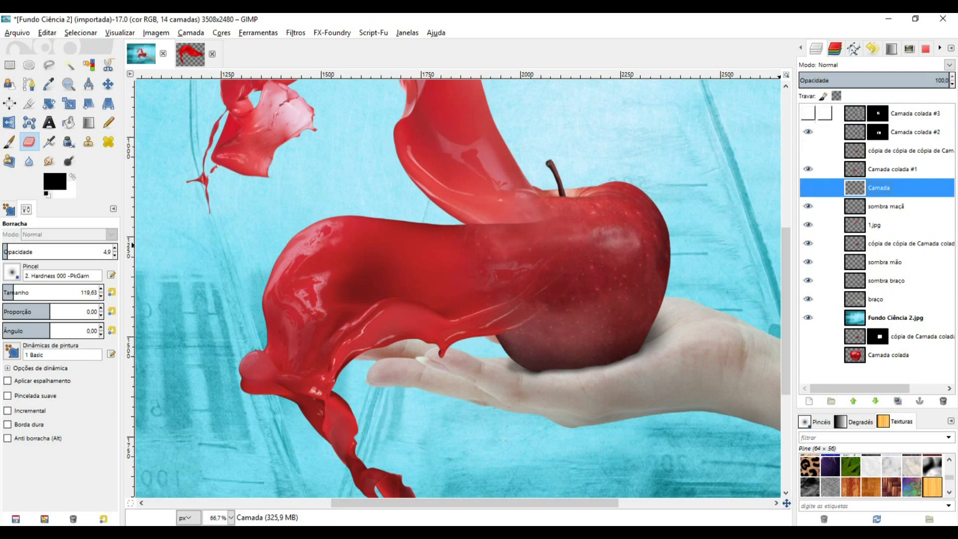
pyautogui.click(808, 113)
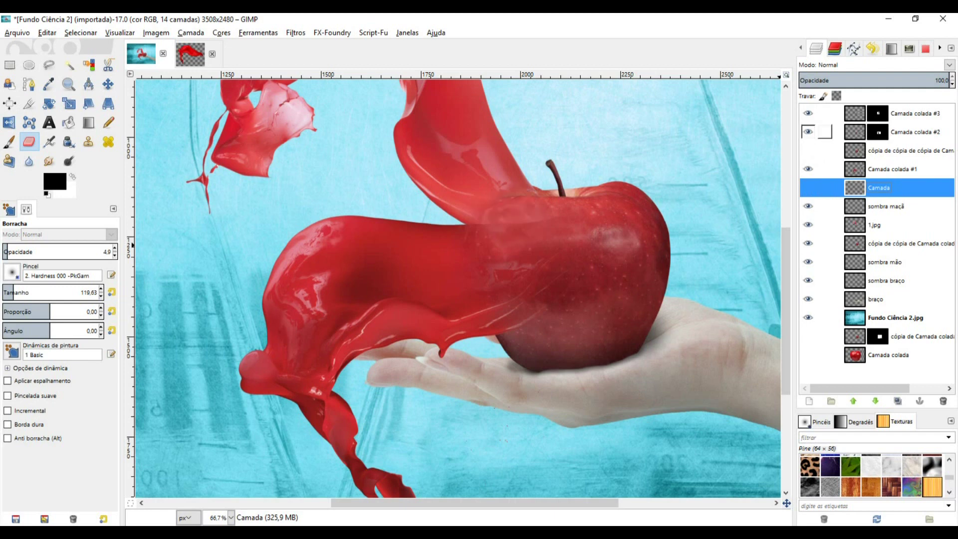
pyautogui.click(808, 131)
pyautogui.click(808, 131)
pyautogui.click(808, 132)
pyautogui.click(807, 132)
pyautogui.click(878, 132)
pyautogui.click(9, 142)
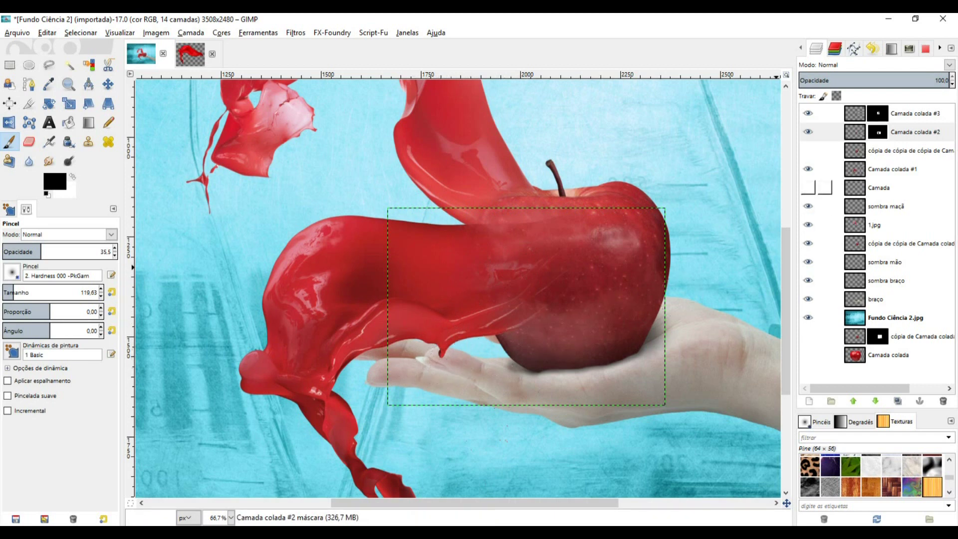
# Step: Show the hidden apple copy layer above Camada colada #1 and move it left over the lower splash
pyautogui.click(854, 150)
pyautogui.click(808, 150)
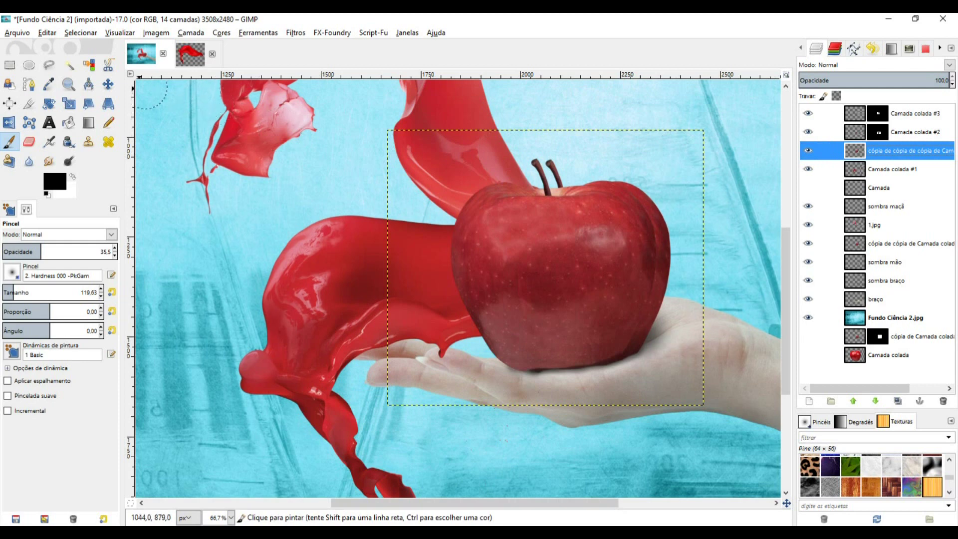
pyautogui.press('m')
pyautogui.moveTo(561, 267); pyautogui.dragTo(447, 273)
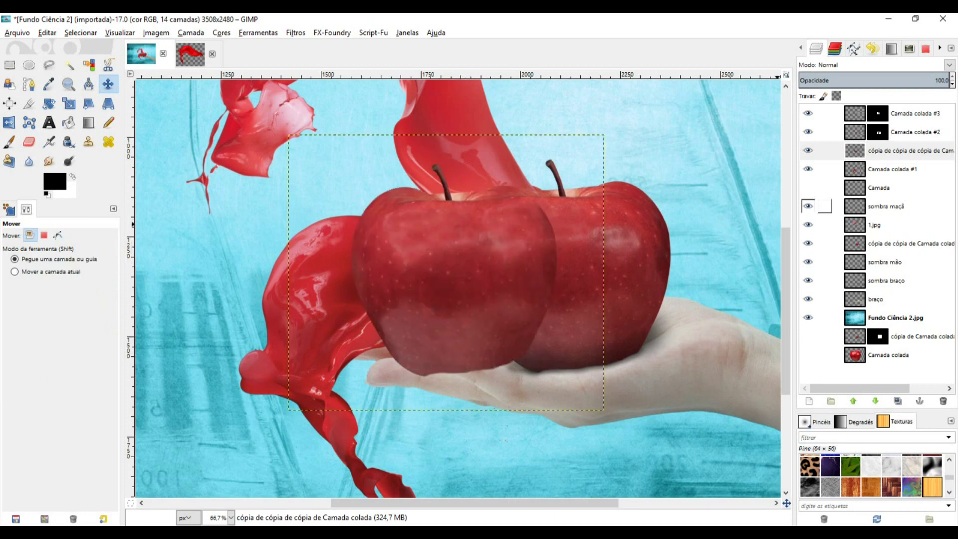
# Step: Select the lower splash's outline from the alpha of Camada colada #1 and copy the apple copy's texture inside it
pyautogui.click(824, 168)
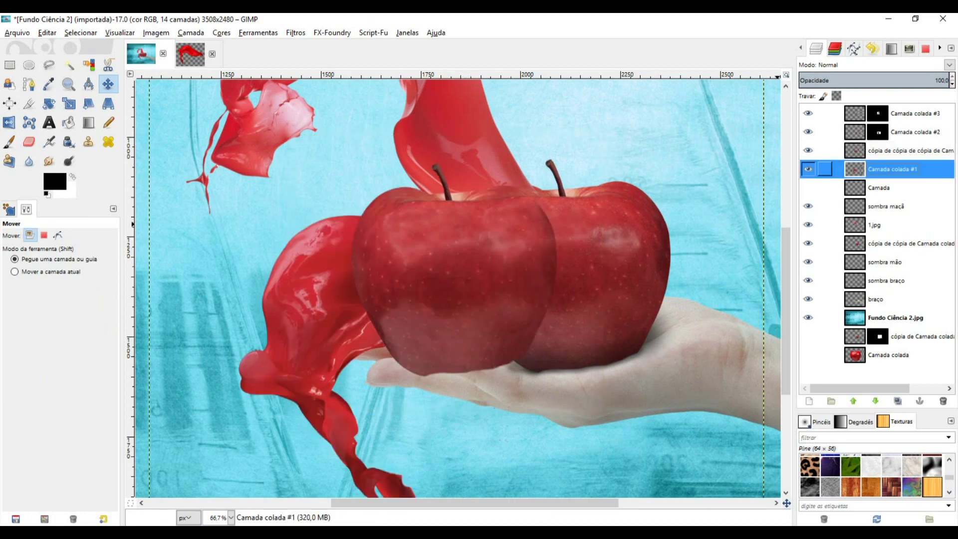
pyautogui.rightClick(852, 169)
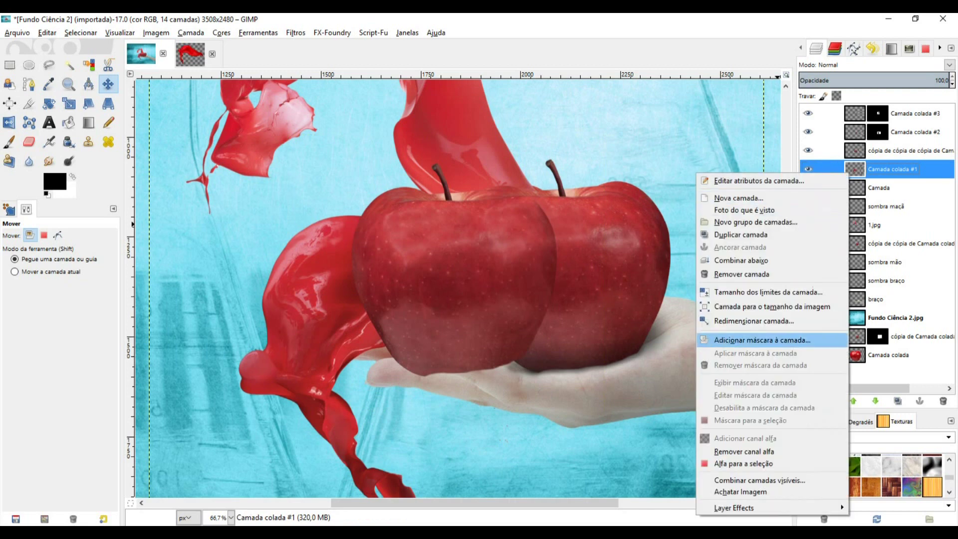
pyautogui.press('Escape')
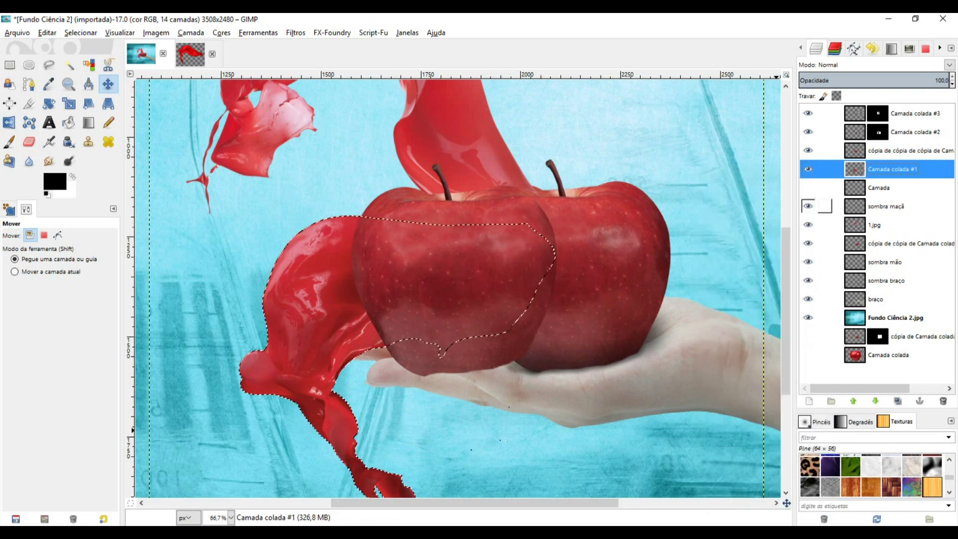
pyautogui.click(524, 289)
pyautogui.rightClick(465, 273)
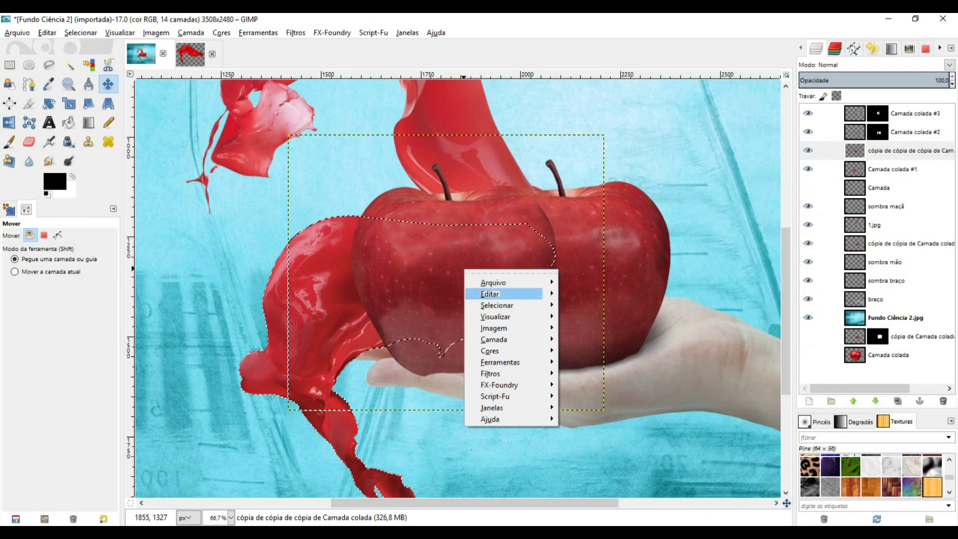
pyautogui.moveTo(489, 294)
pyautogui.click(586, 315)
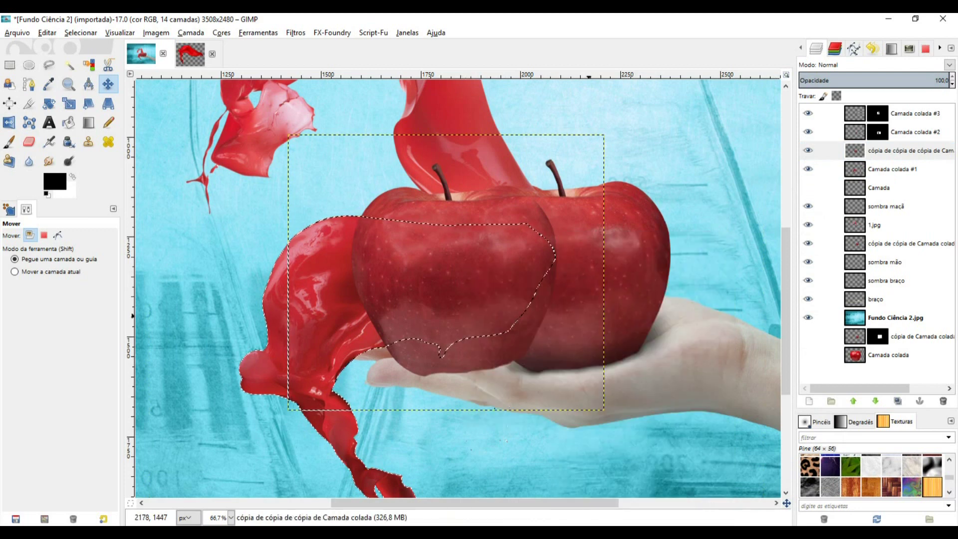
# Step: Paste the copied apple texture as a new layer and hide the apple copy layer
pyautogui.rightClick(455, 260)
pyautogui.moveTo(499, 284)
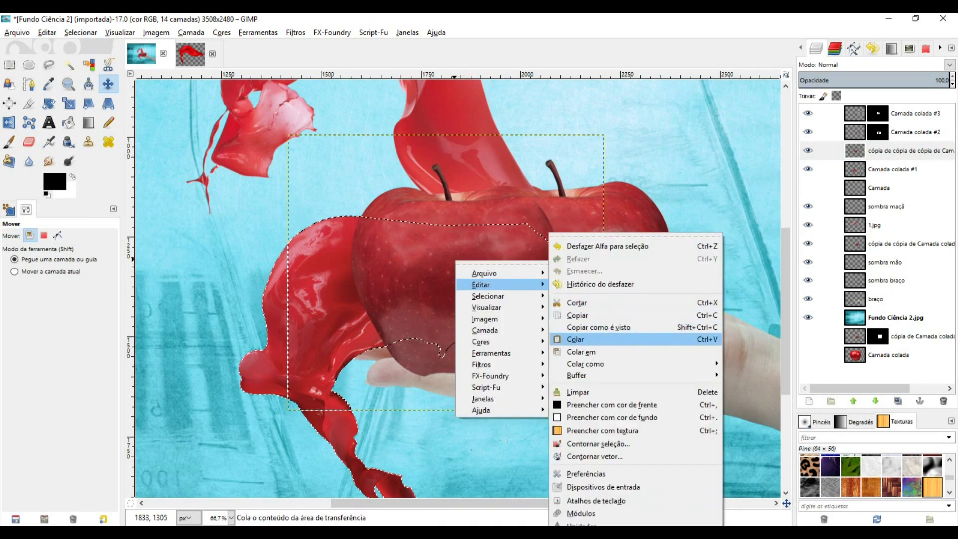
pyautogui.click(574, 335)
pyautogui.click(808, 401)
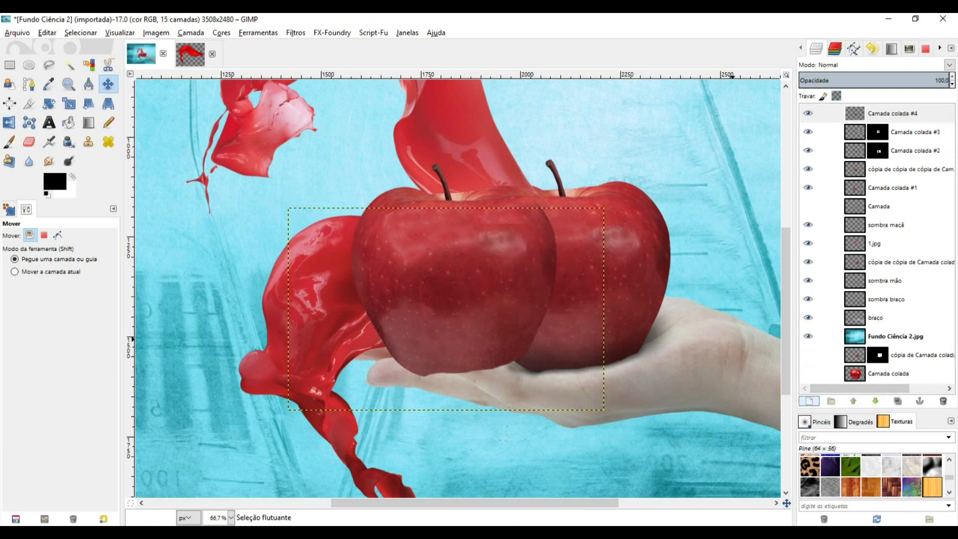
pyautogui.click(808, 169)
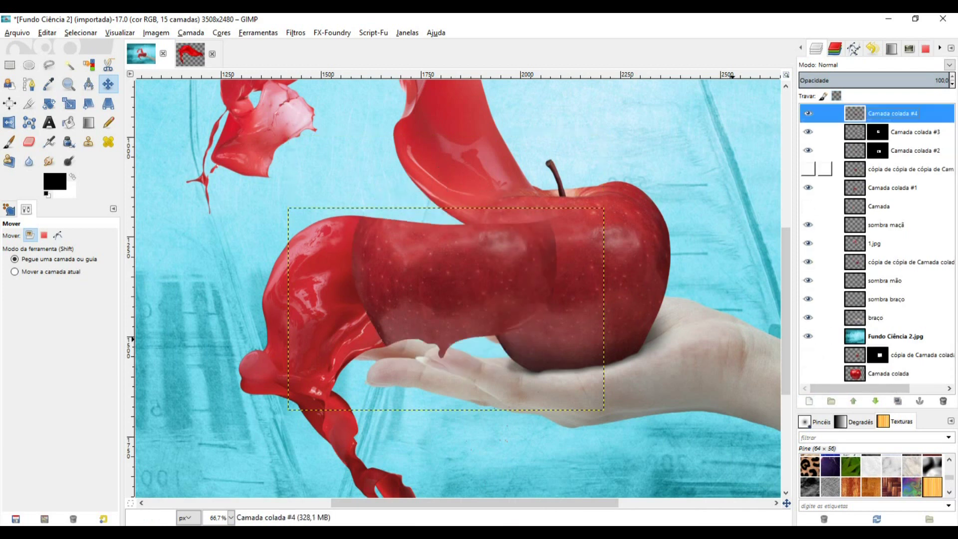
# Step: Add a white, full-opacity layer mask to the pasted apple texture layer Camada colada #4
pyautogui.rightClick(825, 113)
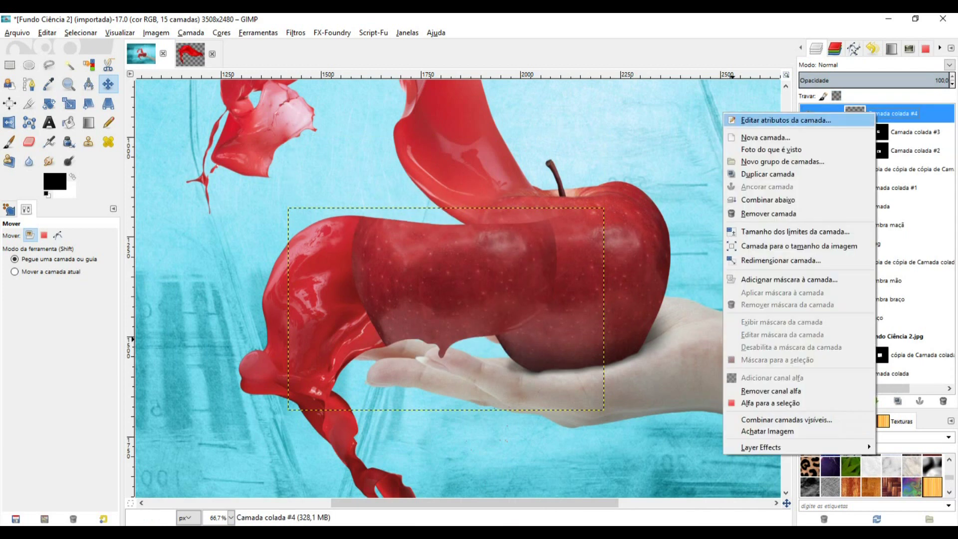
pyautogui.click(788, 280)
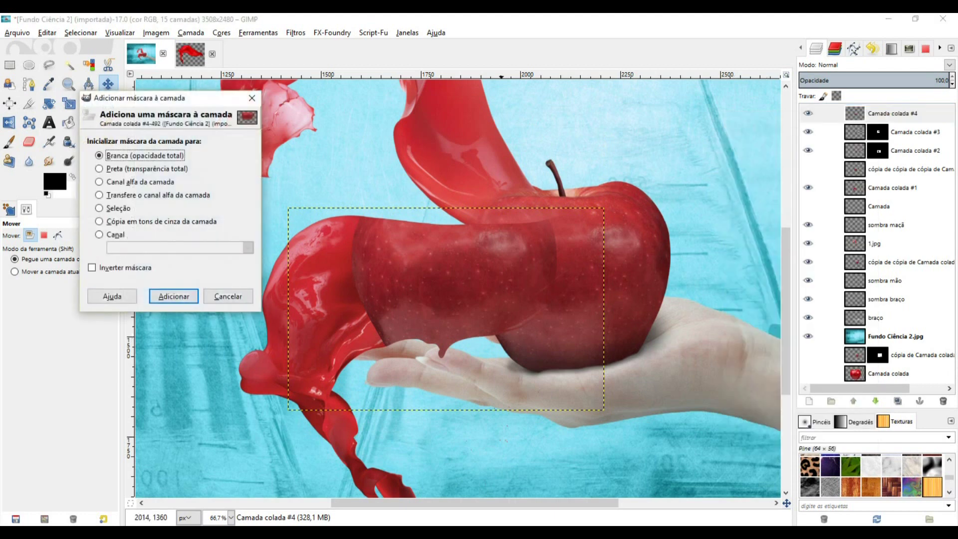
pyautogui.click(174, 296)
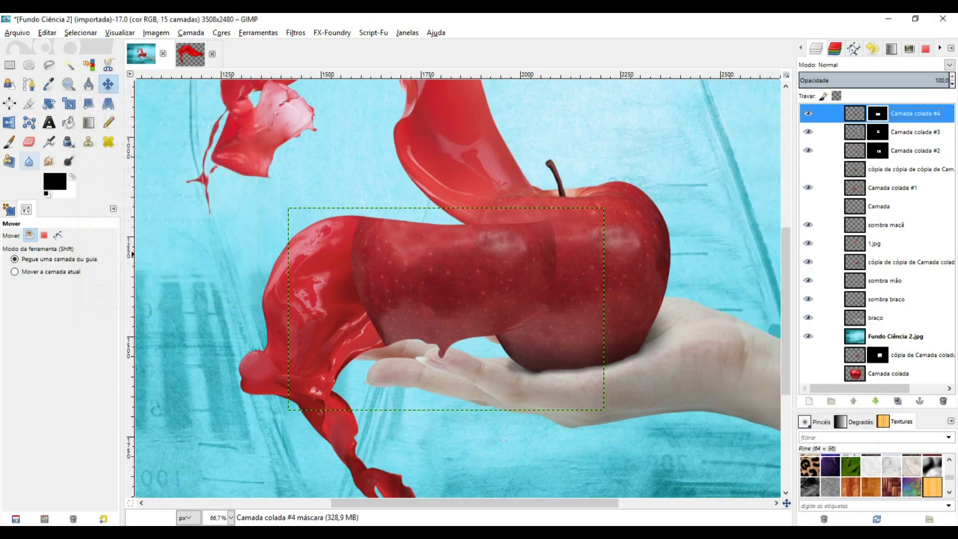
# Step: Blend the Camada colada #4 texture into the splash by painting its mask black at 35.5 opacity, then enlarge the brush to 512.99 and lower opacity to 23.0
pyautogui.press('p')
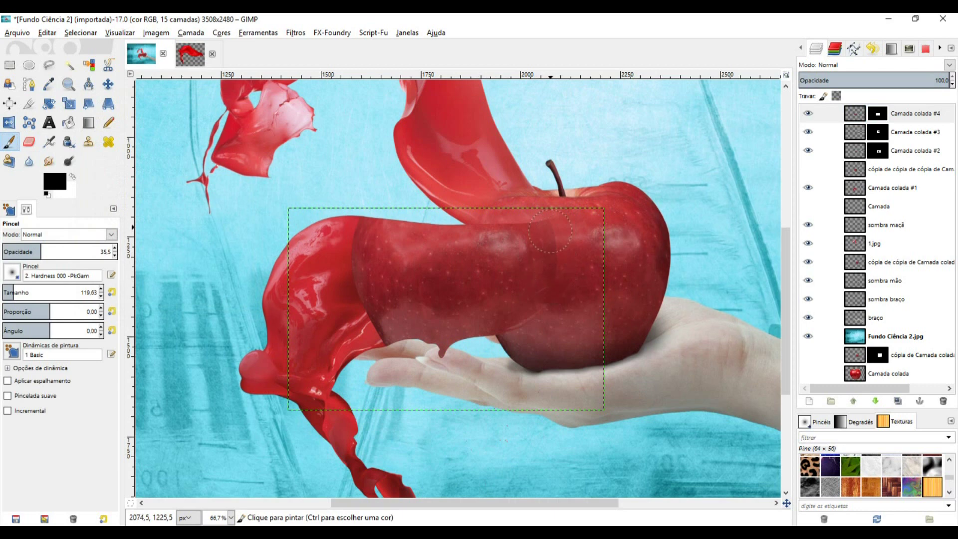
pyautogui.click(442, 272)
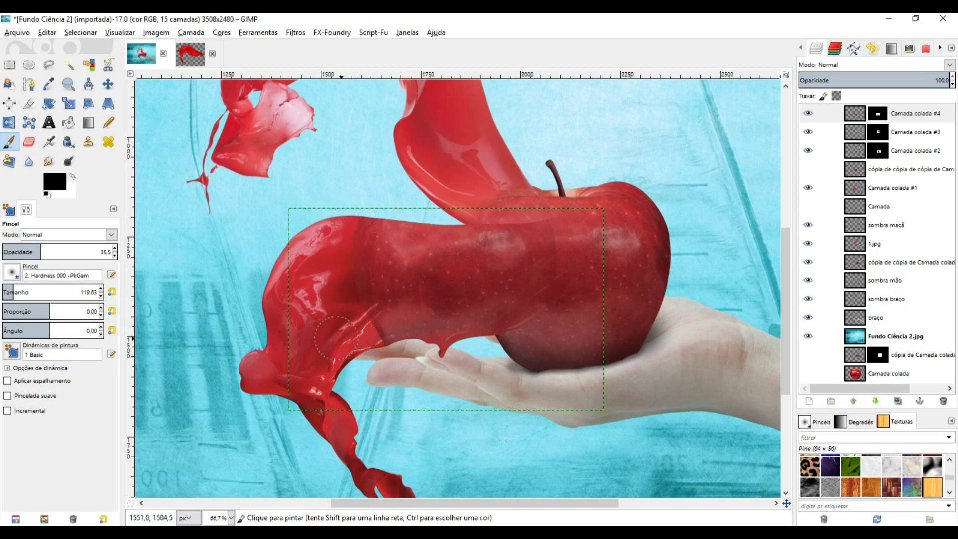
pyautogui.moveTo(352, 256); pyautogui.dragTo(366, 236)
pyautogui.moveTo(13, 293); pyautogui.dragTo(50, 292)
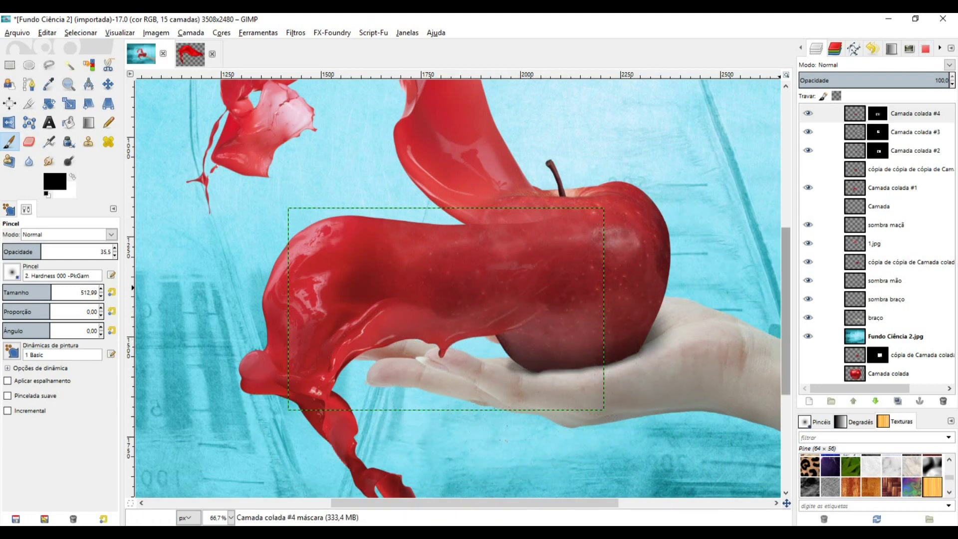
pyautogui.moveTo(42, 251); pyautogui.dragTo(29, 250)
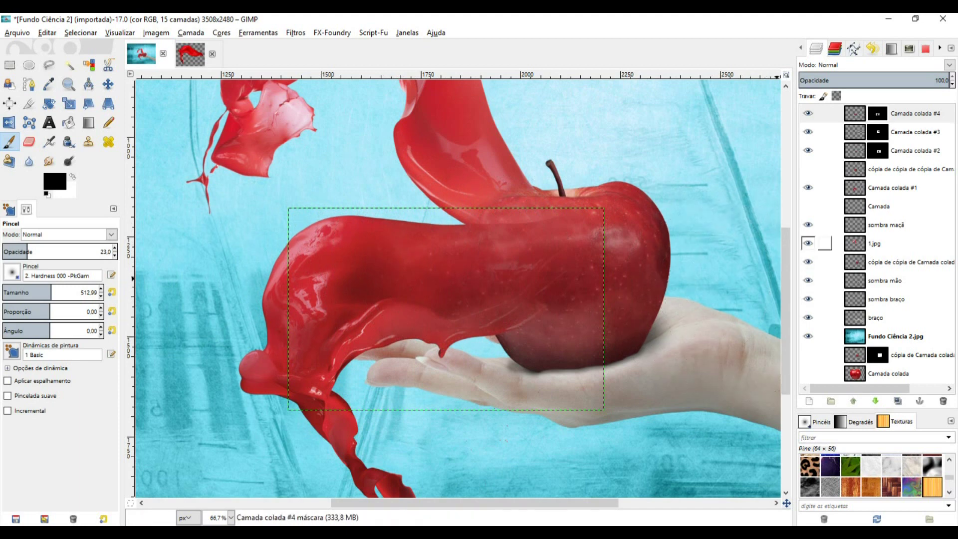
# Step: Examine the lower splash layer Camada colada #1 and the upper splash layer 1.jpg by toggling their visibility, leaving 1.jpg selected
pyautogui.click(818, 188)
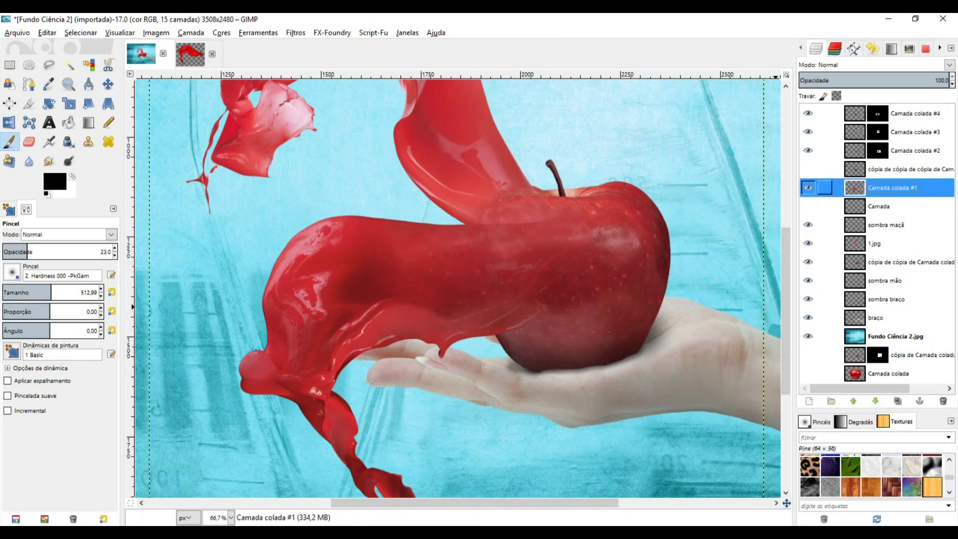
pyautogui.click(809, 187)
pyautogui.click(809, 188)
pyautogui.click(808, 243)
pyautogui.click(808, 243)
pyautogui.click(855, 243)
pyautogui.rightClick(855, 243)
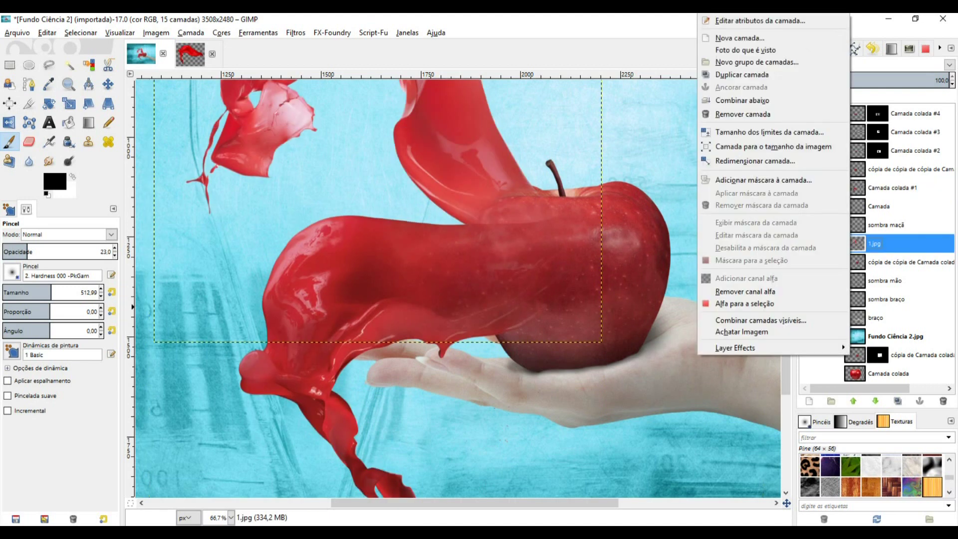
pyautogui.click(893, 206)
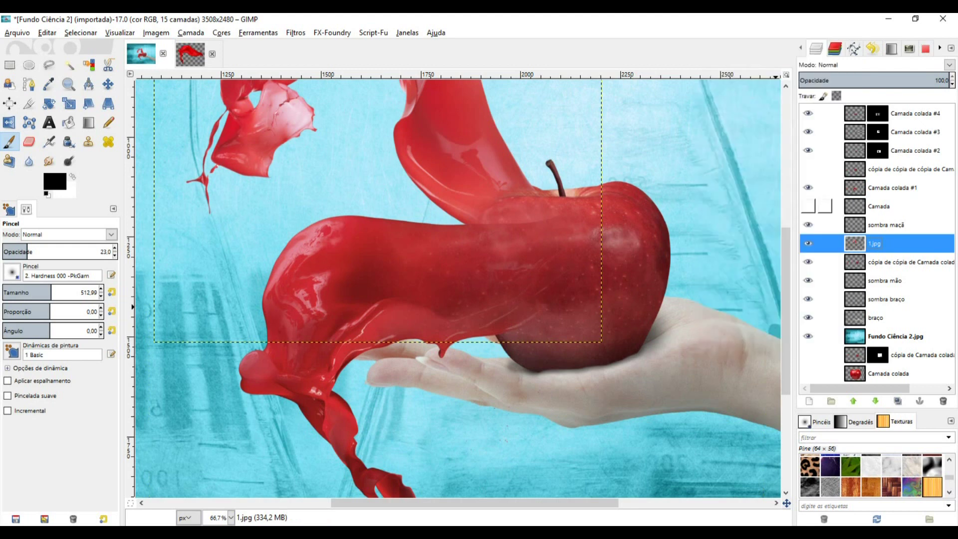
# Step: Show the apple copy layer and move it up over the base of the upper splash, undoing the accidental move of 1.jpg
pyautogui.click(808, 169)
pyautogui.click(108, 83)
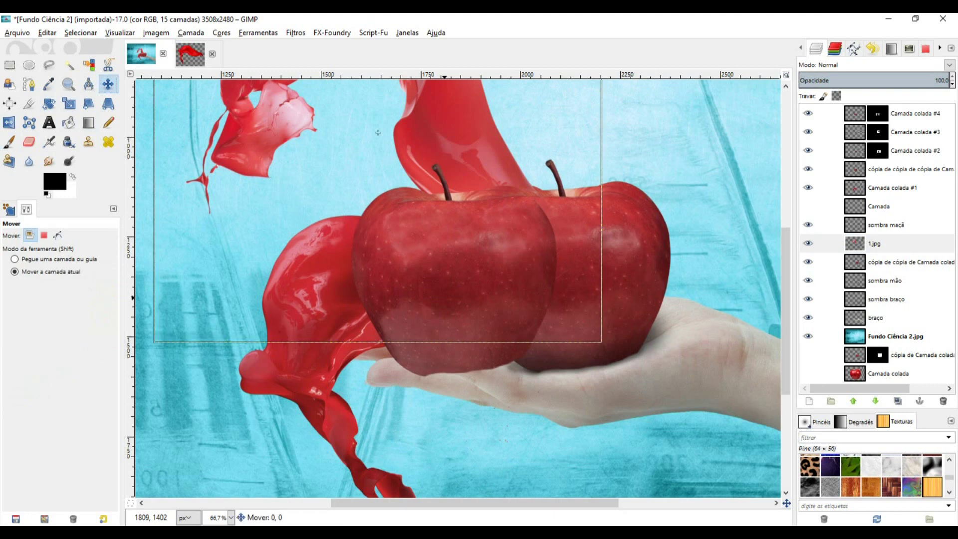
pyautogui.moveTo(444, 297); pyautogui.dragTo(447, 256)
pyautogui.hotkey('ctrl', 'z')
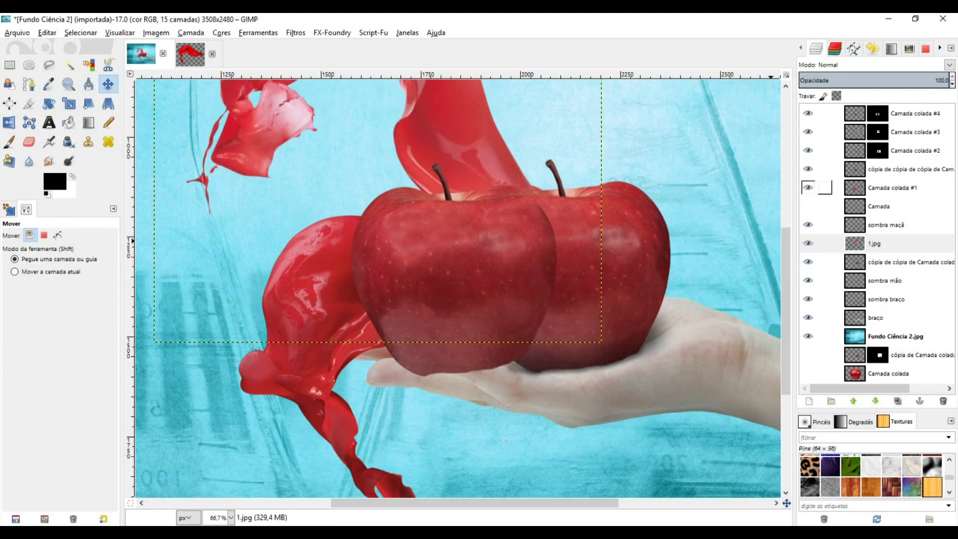
pyautogui.click(824, 168)
pyautogui.click(808, 169)
pyautogui.click(807, 169)
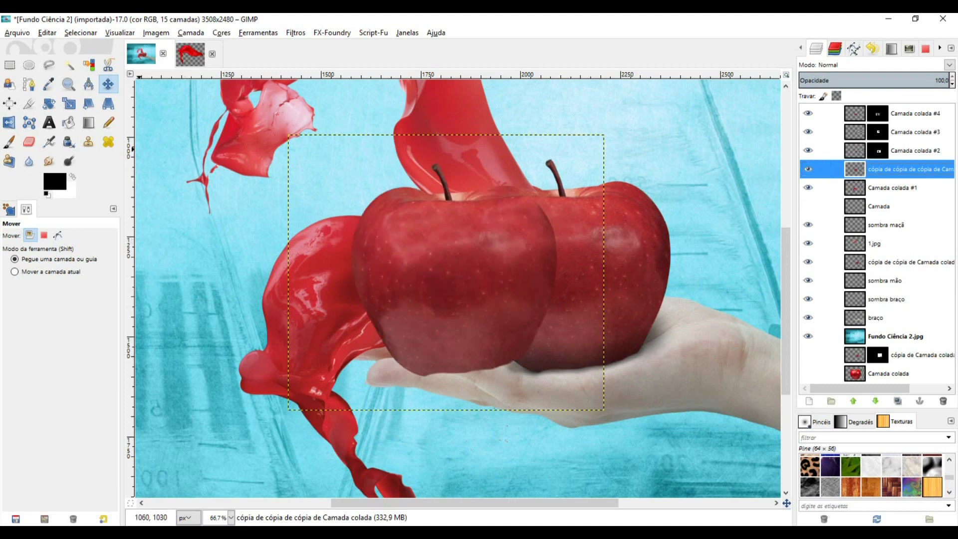
pyautogui.moveTo(442, 272); pyautogui.dragTo(470, 176)
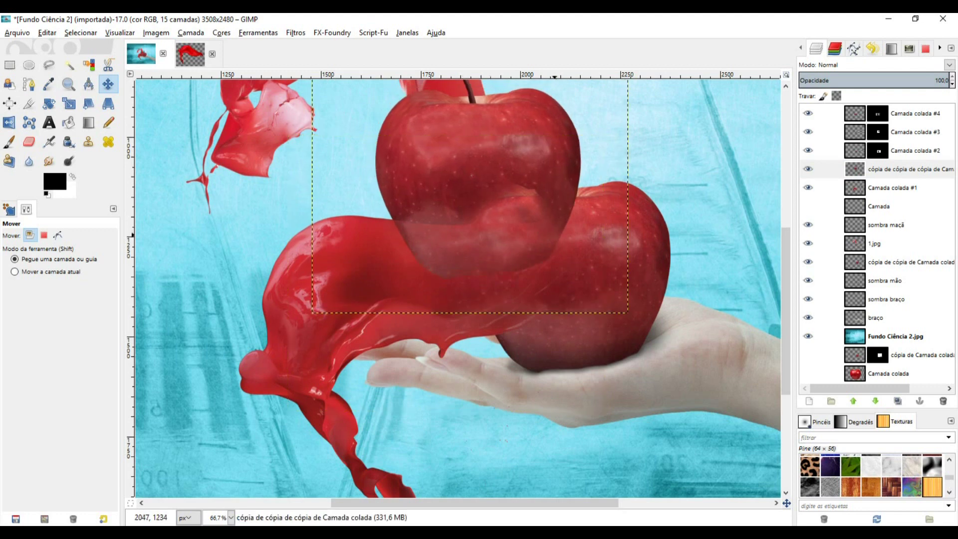
# Step: Turn the alpha of the upper splash layer 1.jpg into a selection and copy that area from the apple copy layer
pyautogui.rightClick(828, 243)
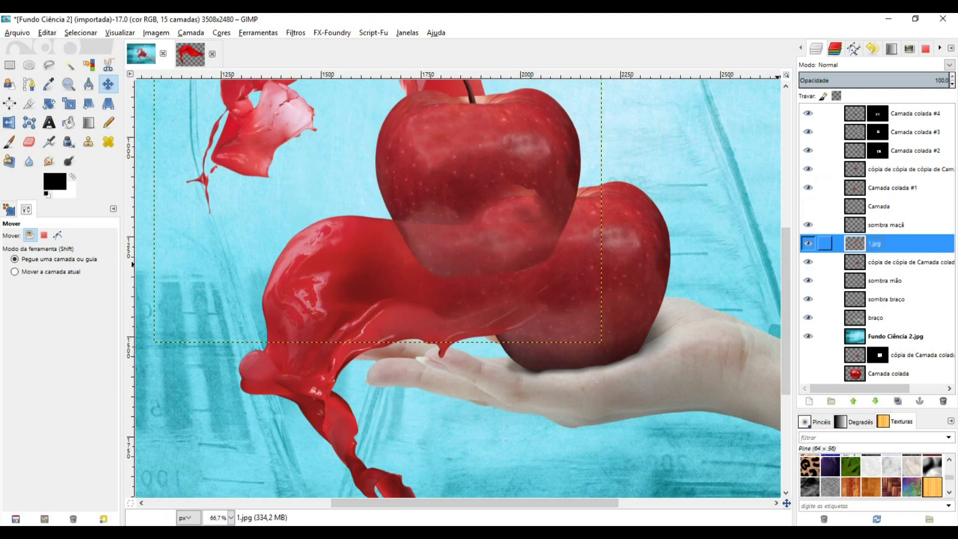
pyautogui.click(750, 303)
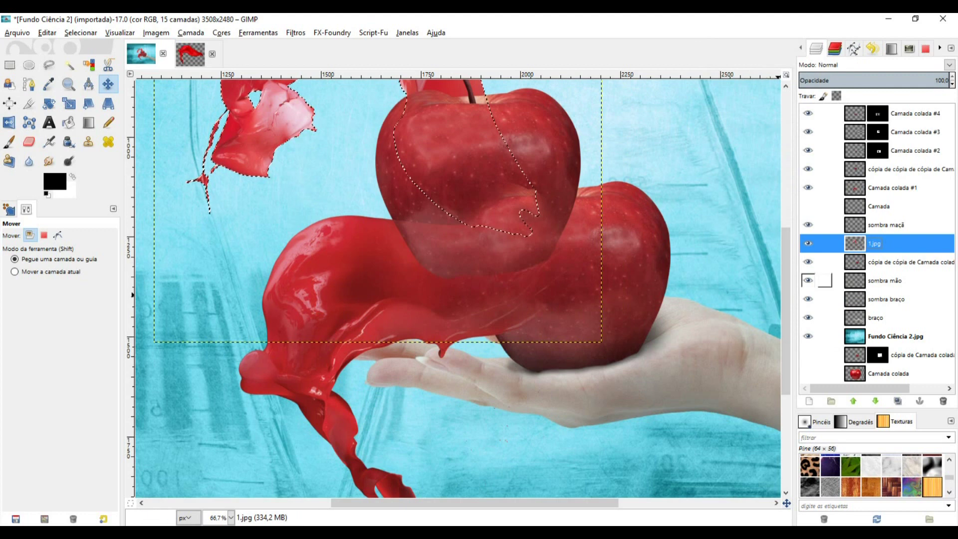
pyautogui.click(888, 169)
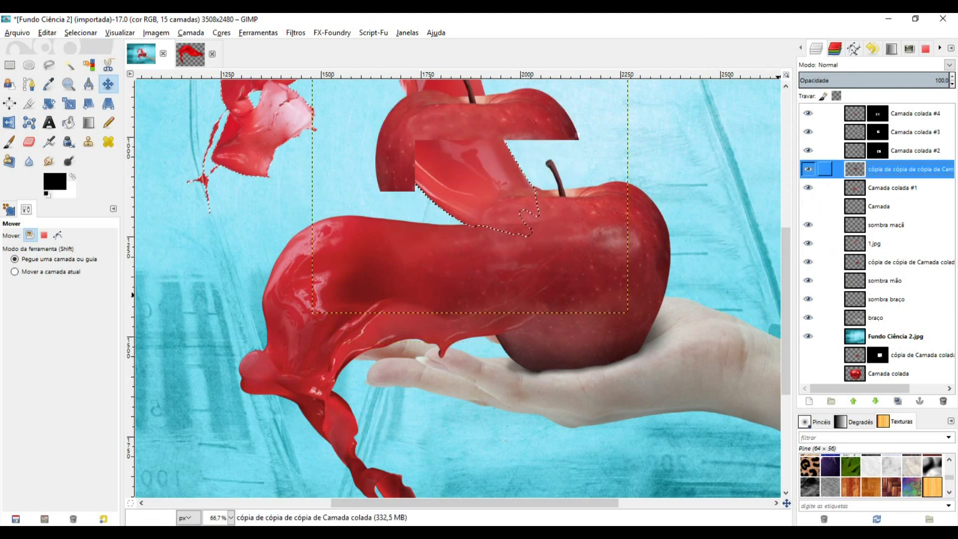
pyautogui.rightClick(458, 149)
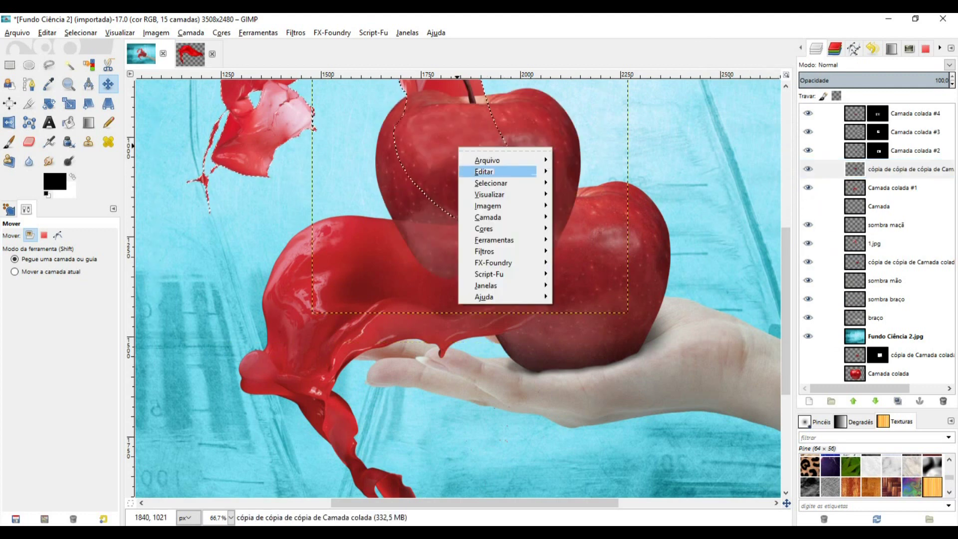
pyautogui.moveTo(484, 171)
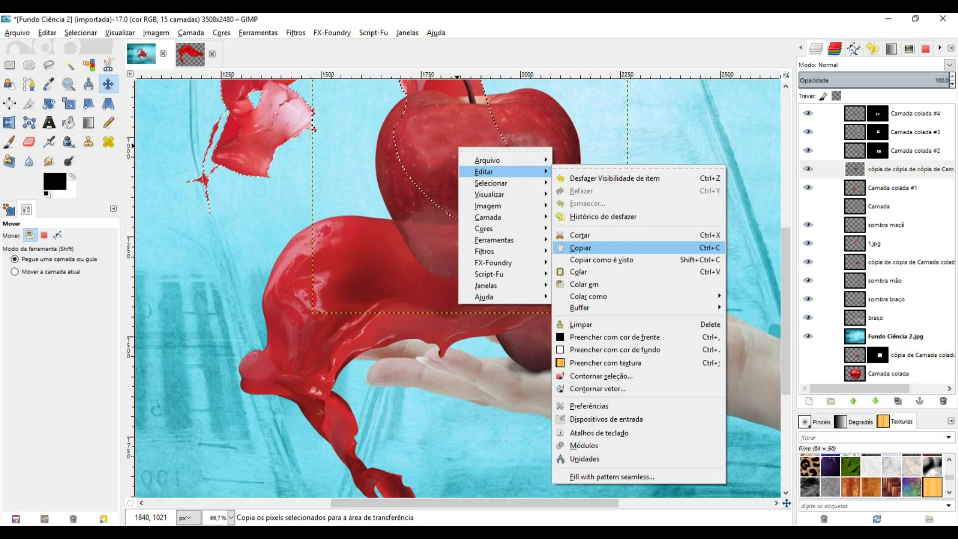
pyautogui.click(580, 247)
# Step: Paste the copied upper-splash apple texture as a new layer and hide the apple copy layer
pyautogui.rightClick(463, 177)
pyautogui.moveTo(503, 200)
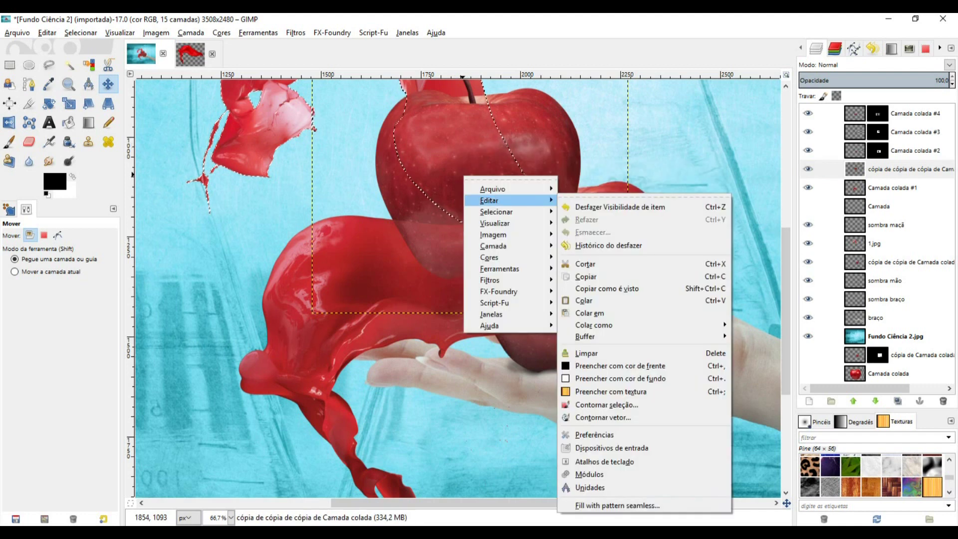
pyautogui.click(599, 299)
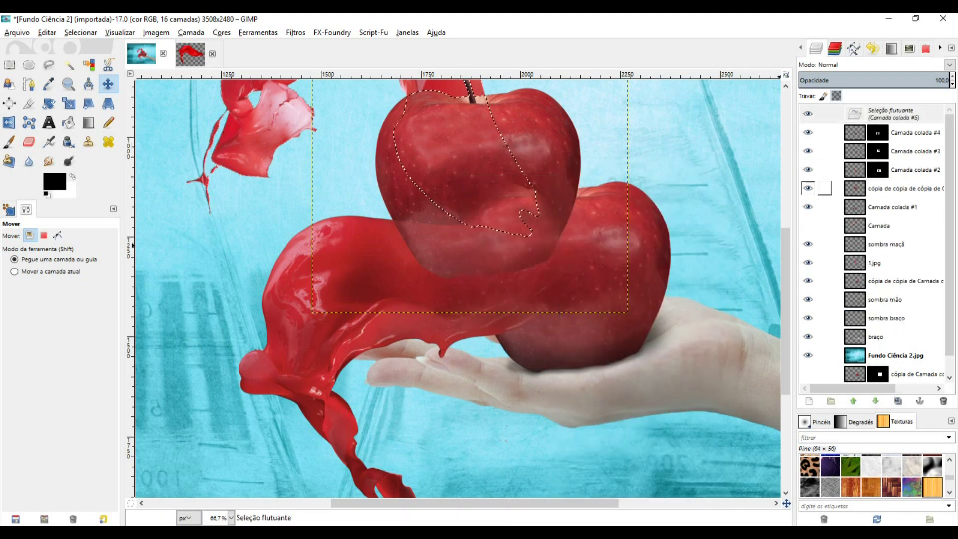
pyautogui.click(808, 188)
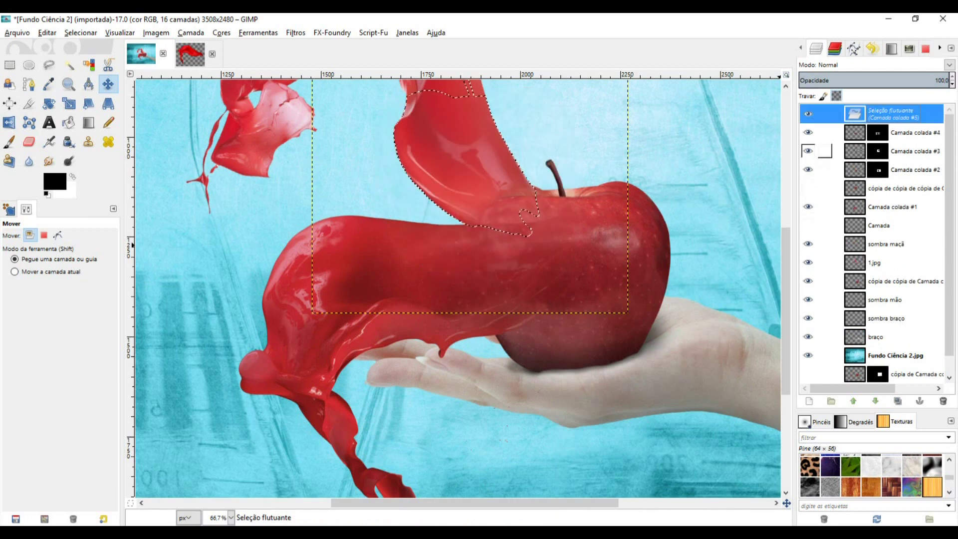
pyautogui.click(809, 401)
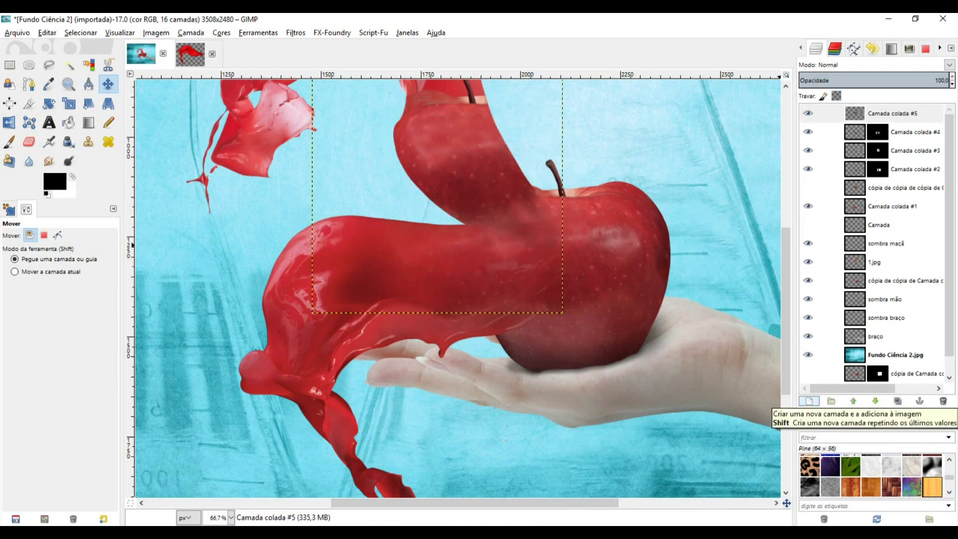
# Step: Add a white layer mask to the pasted apple texture layer Camada colada #5
pyautogui.scroll(4, 539, 168)
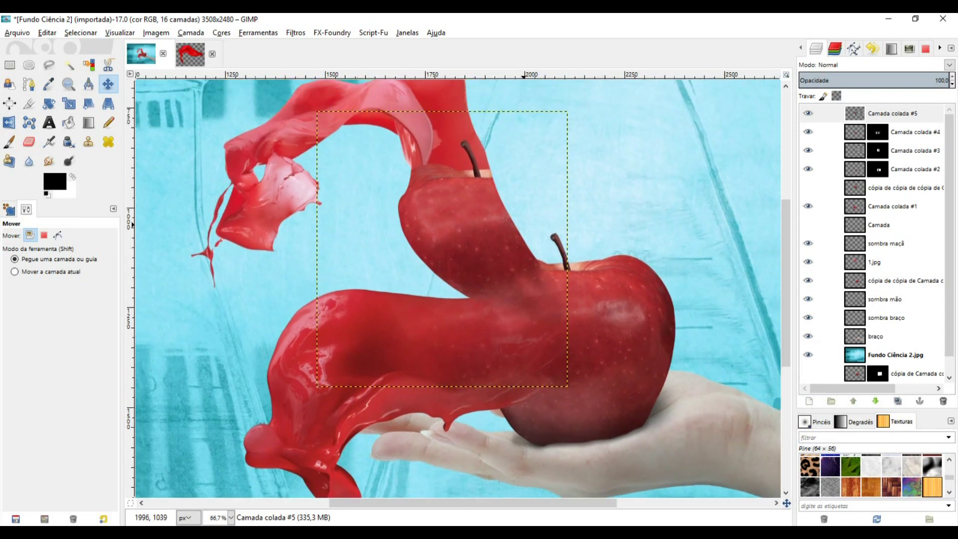
pyautogui.rightClick(877, 115)
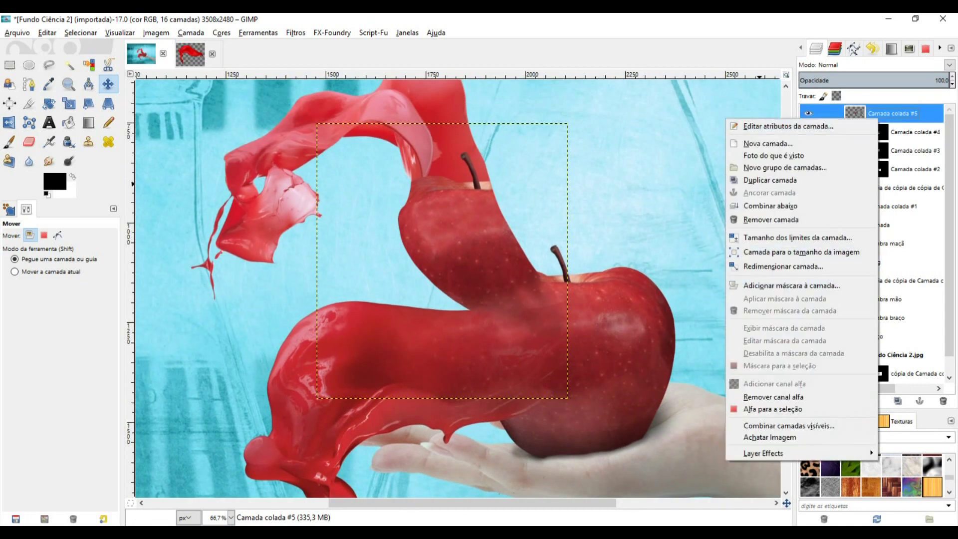
pyautogui.click(792, 286)
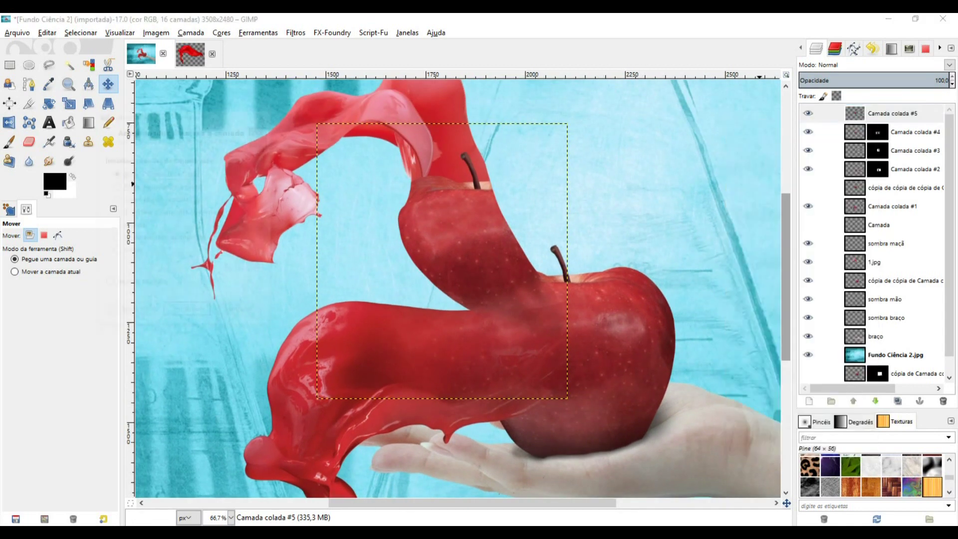
pyautogui.click(188, 314)
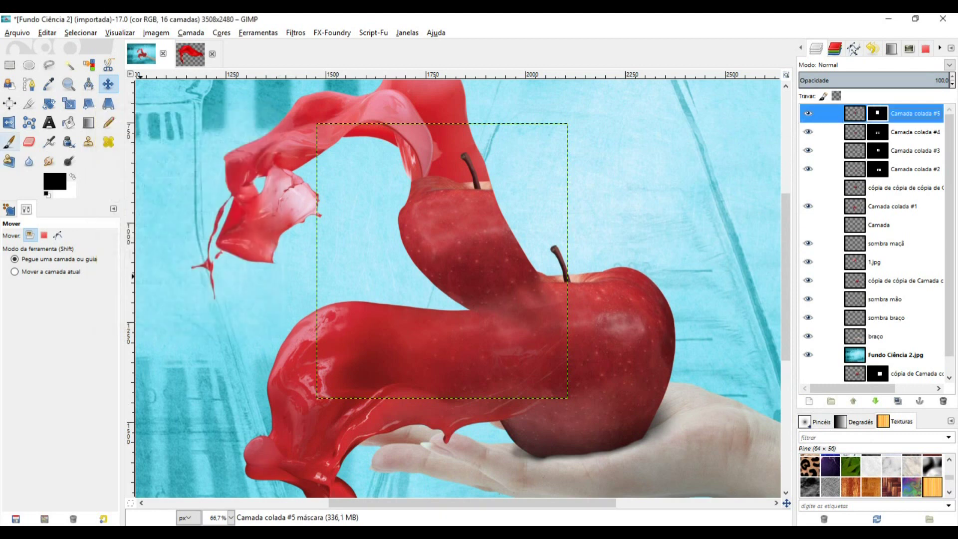
# Step: Blend the Camada colada #5 texture into the upper splash by painting its mask black at 45.4 opacity, then at 15.8
pyautogui.click(9, 142)
pyautogui.click(430, 141)
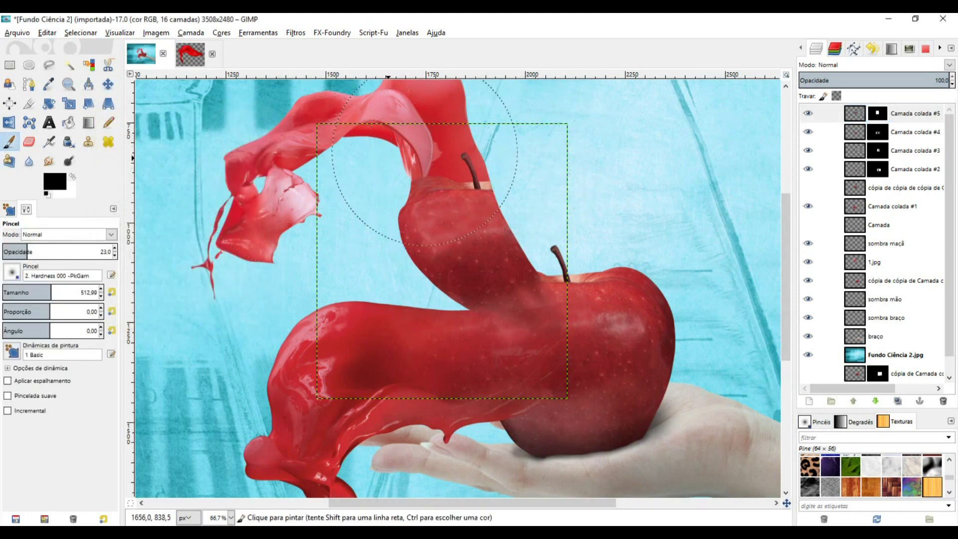
pyautogui.click(52, 249)
pyautogui.moveTo(469, 157)
pyautogui.mouseDown()
pyautogui.moveTo(401, 150)
pyautogui.moveTo(483, 140)
pyautogui.moveTo(407, 155)
pyautogui.mouseUp()
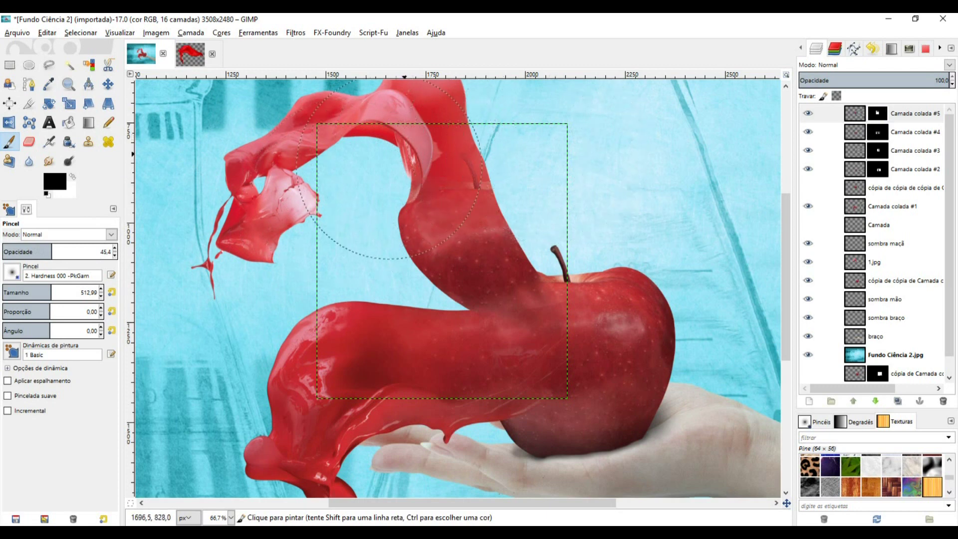
pyautogui.moveTo(386, 216); pyautogui.dragTo(423, 295)
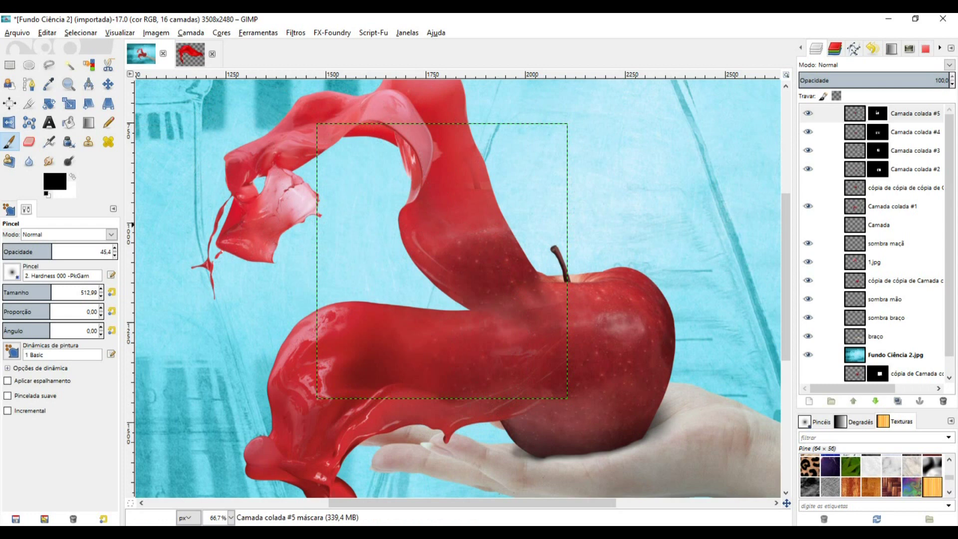
pyautogui.click(20, 248)
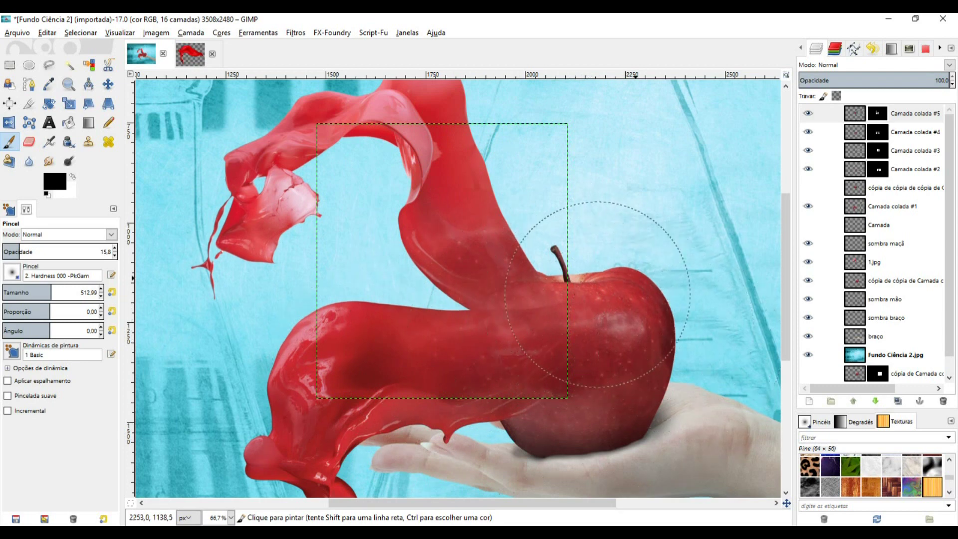
# Step: Examine the whole composition and the blend between splashes and apple, leaving the background layer Fundo Ciência 2.jpg selected
pyautogui.scroll(-2, 743, 306)
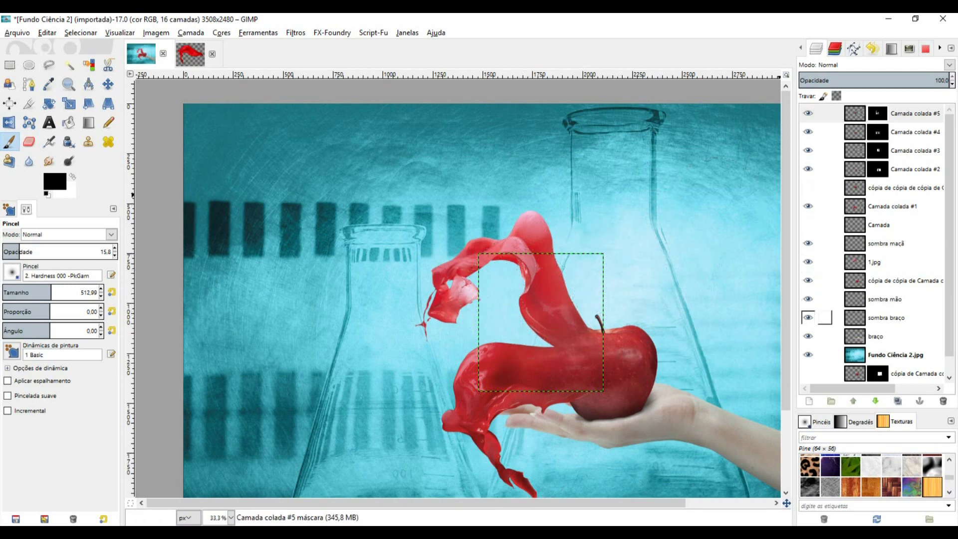
pyautogui.scroll(-1, 809, 339)
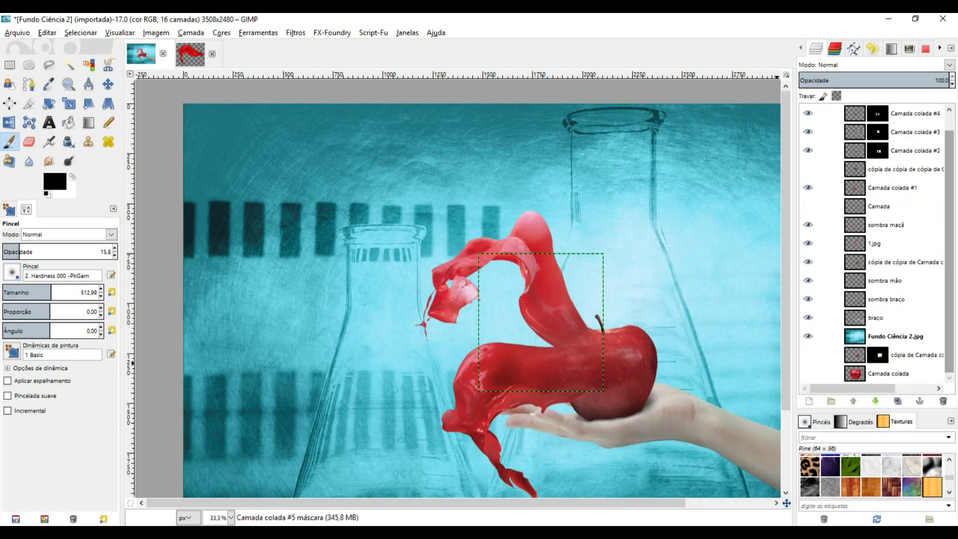
pyautogui.click(880, 374)
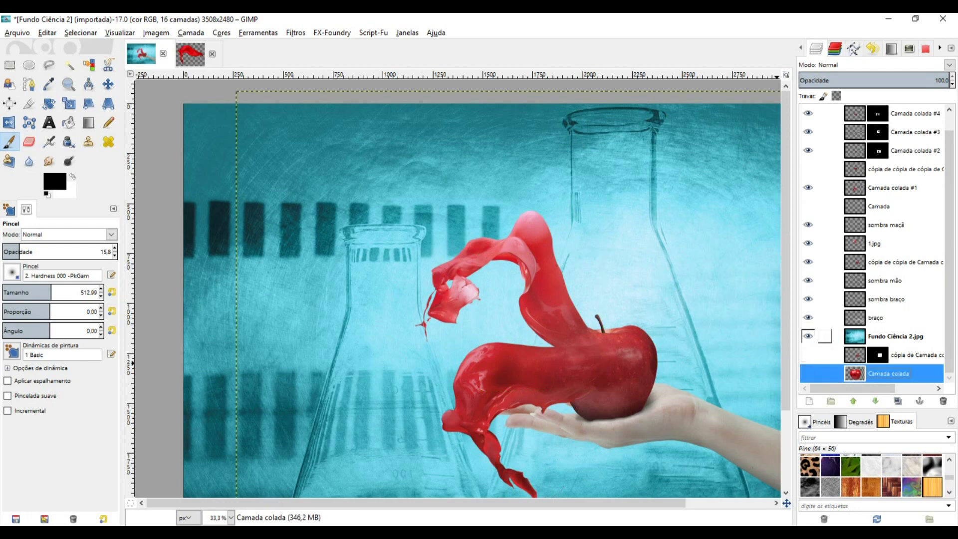
pyautogui.keyDown('ctrl'); pyautogui.scroll(-1, 689, 324); pyautogui.keyUp('ctrl')
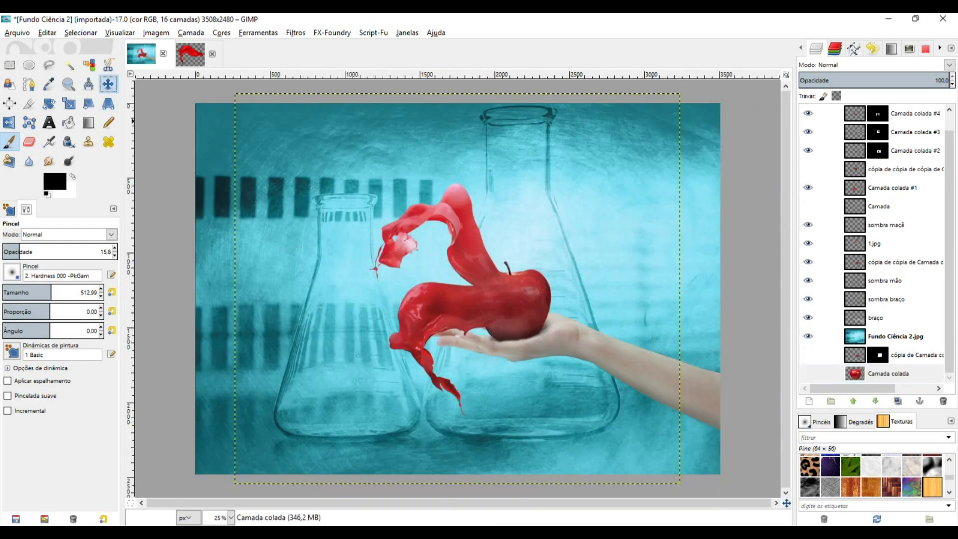
pyautogui.click(107, 84)
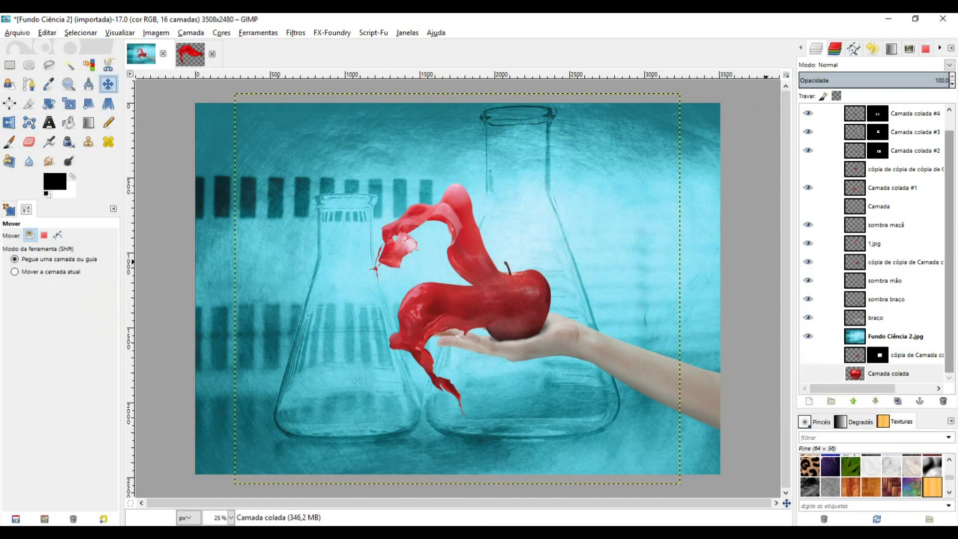
pyautogui.click(825, 336)
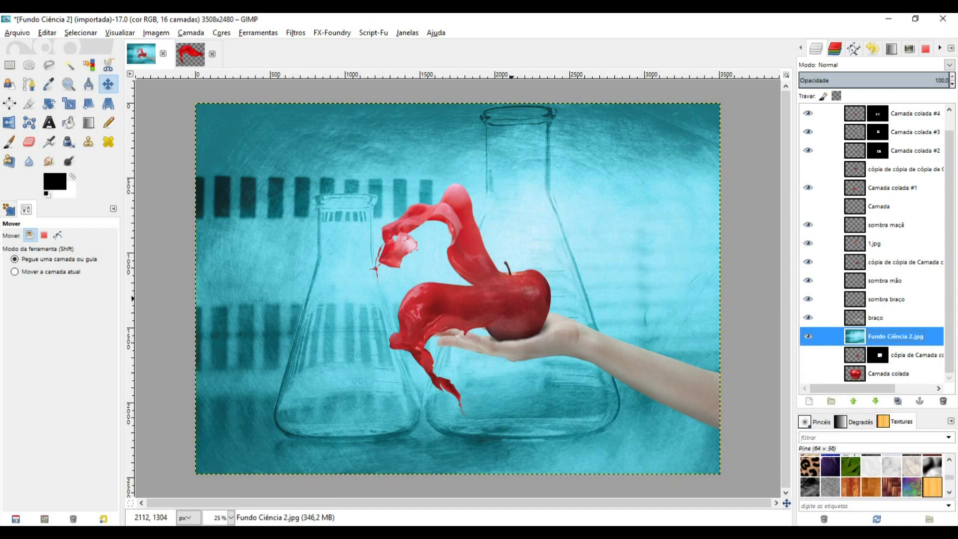
pyautogui.scroll(1, 510, 297)
pyautogui.scroll(2, 514, 300)
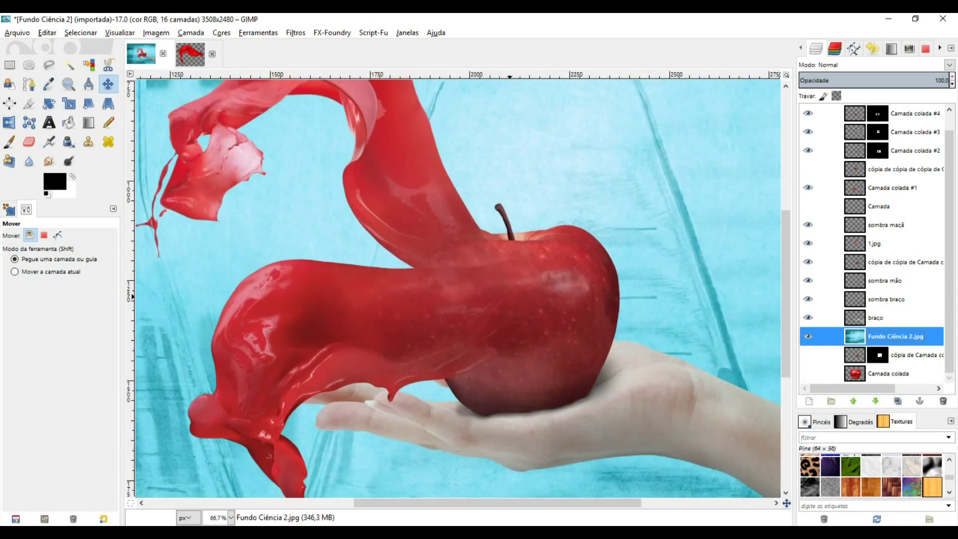
pyautogui.scroll(-2, 511, 299)
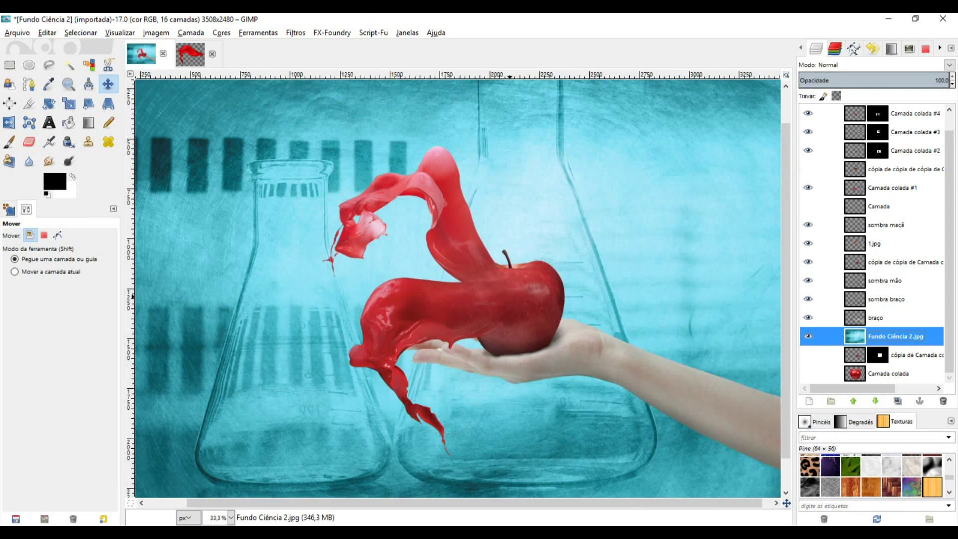
pyautogui.scroll(-1, 508, 296)
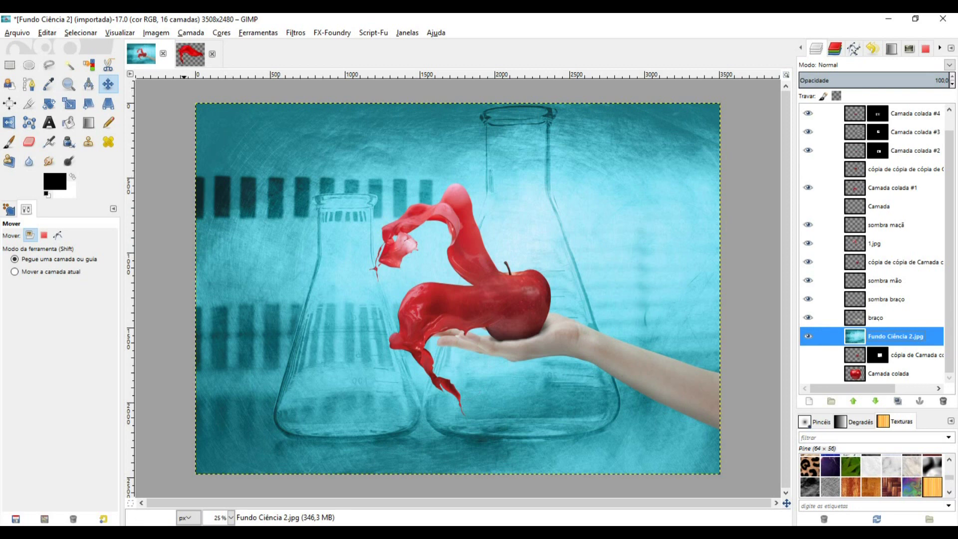
# Step: Copy the composition as visible and paste it as a new layer at the top of the layer stack
pyautogui.click(47, 32)
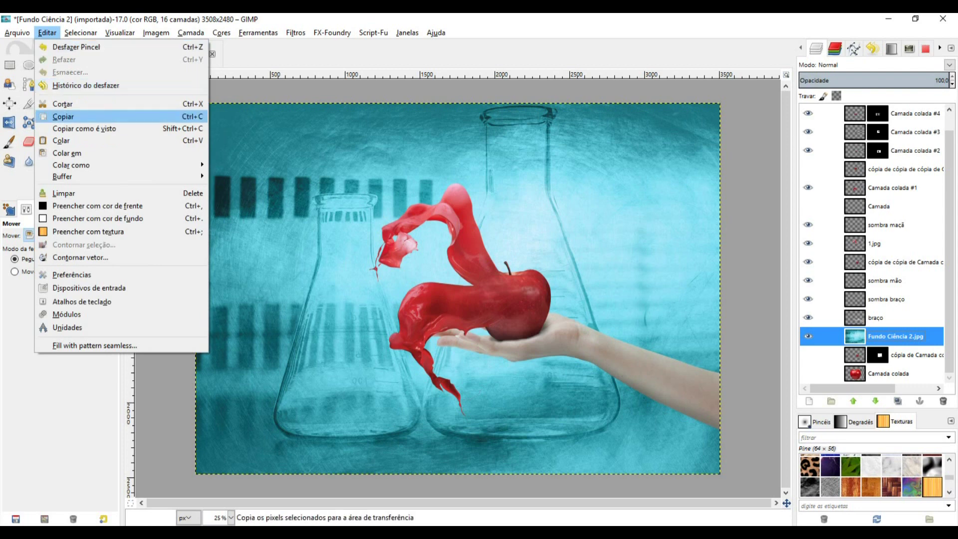
pyautogui.click(84, 128)
pyautogui.rightClick(350, 177)
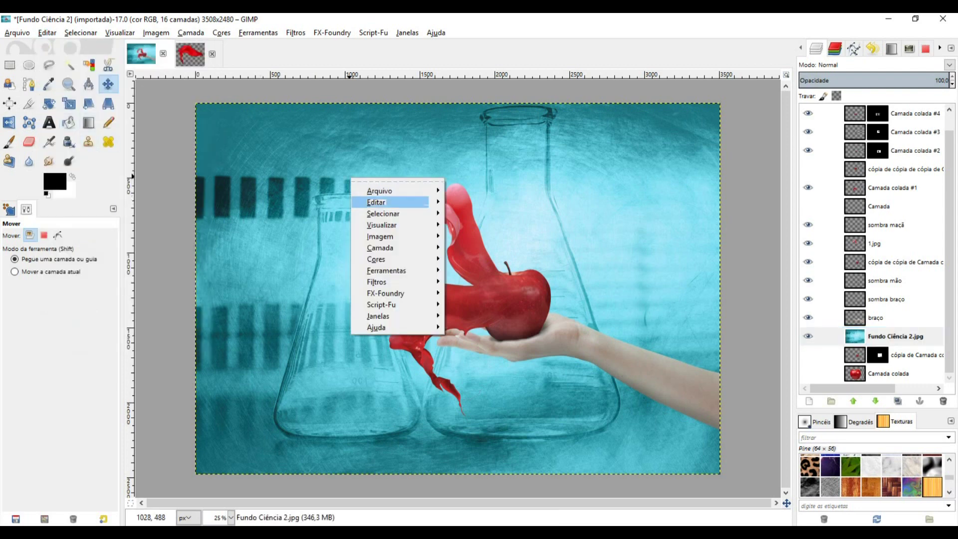
pyautogui.moveTo(377, 202)
pyautogui.click(470, 302)
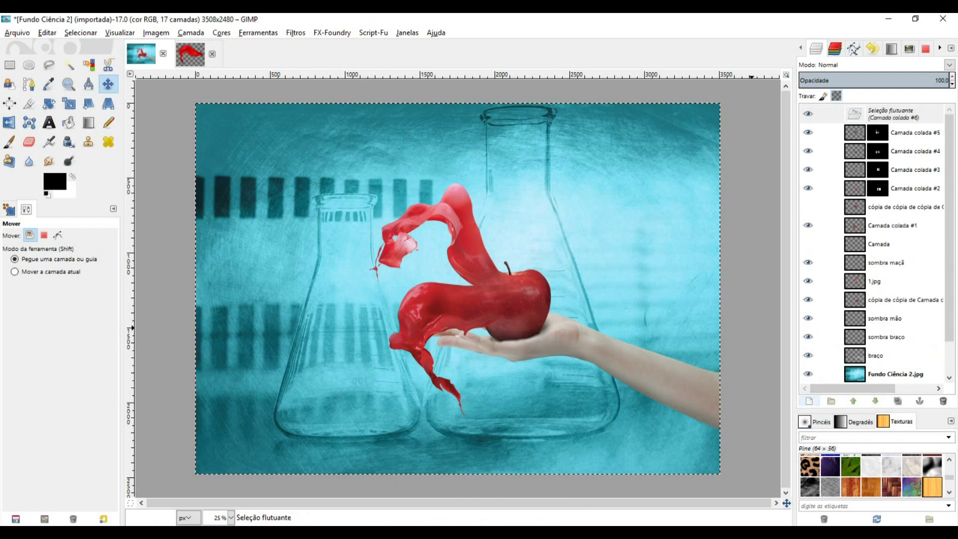
pyautogui.click(809, 401)
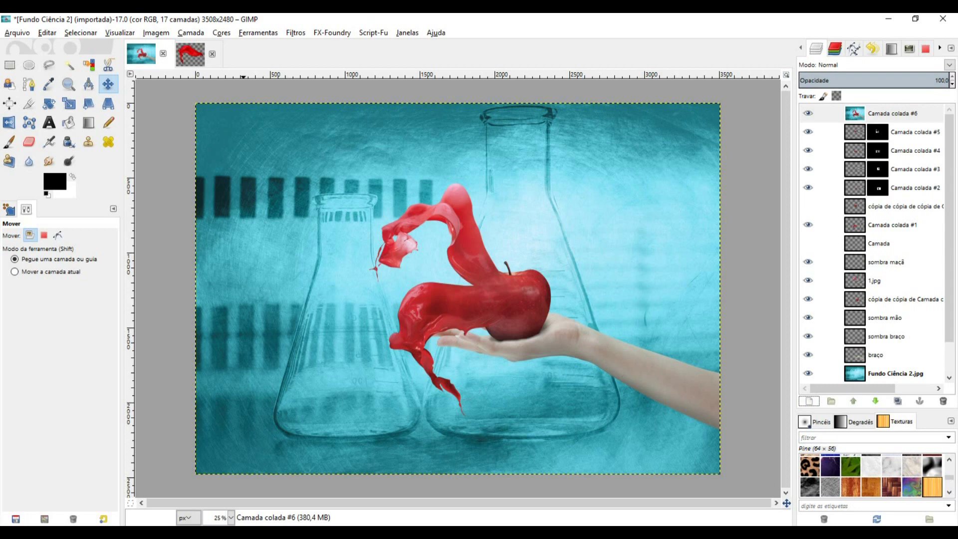
# Step: Reduce the saturation of all colours in the merged layer Camada colada #6 to -27 with Hue-Saturation
pyautogui.click(221, 32)
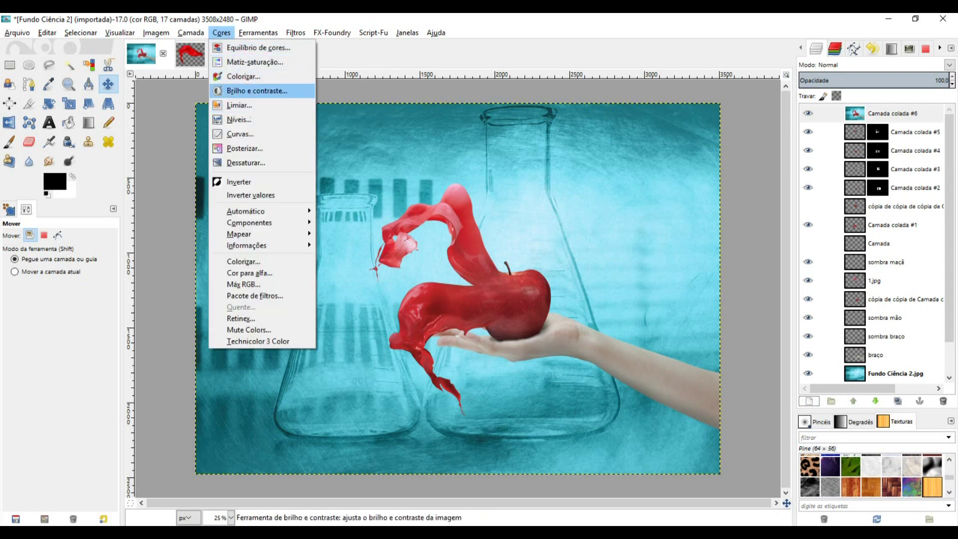
pyautogui.click(254, 62)
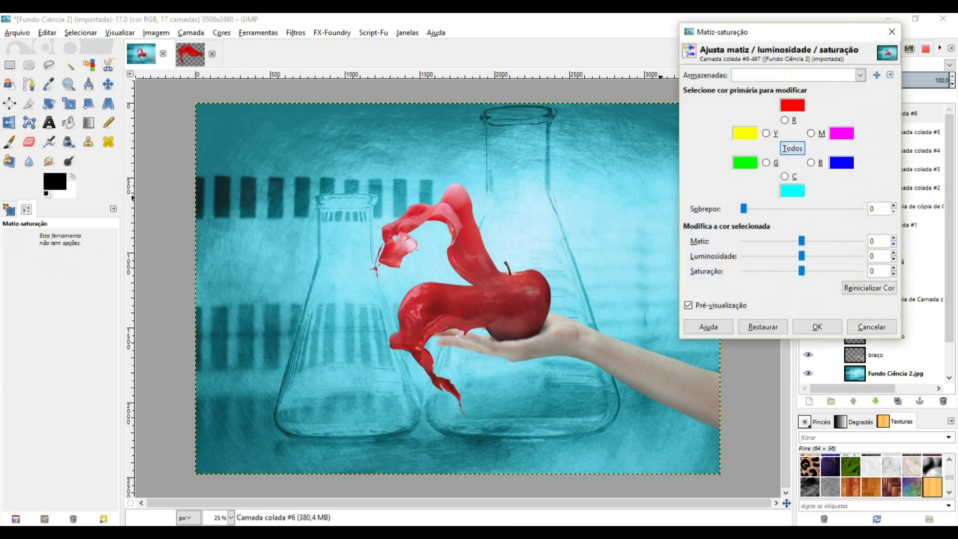
pyautogui.moveTo(801, 271); pyautogui.dragTo(786, 271)
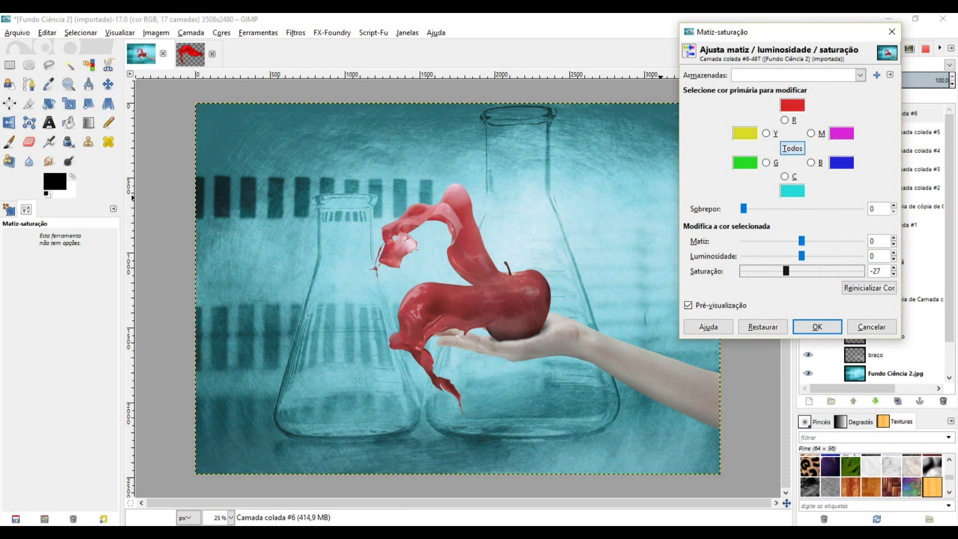
pyautogui.click(817, 326)
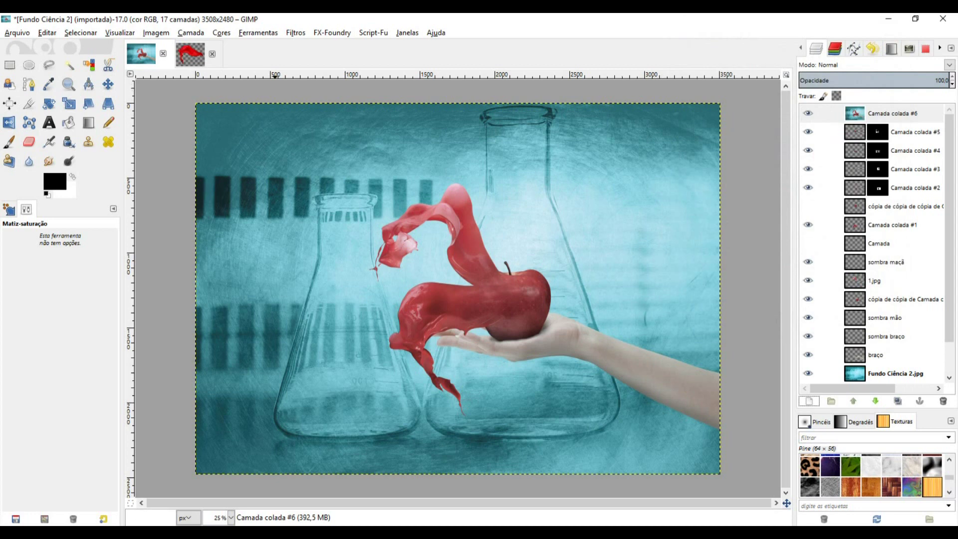
# Step: Start G'MIC on the merged layer Camada colada #6 and choose the Instant [pro] film emulation filter
pyautogui.click(295, 32)
pyautogui.click(322, 331)
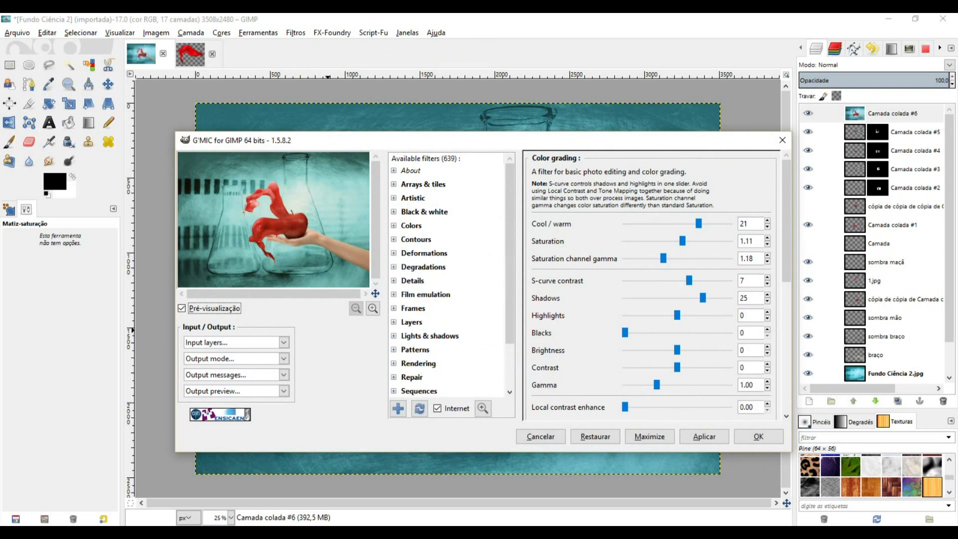
pyautogui.click(394, 294)
pyautogui.moveTo(510, 243); pyautogui.dragTo(509, 278)
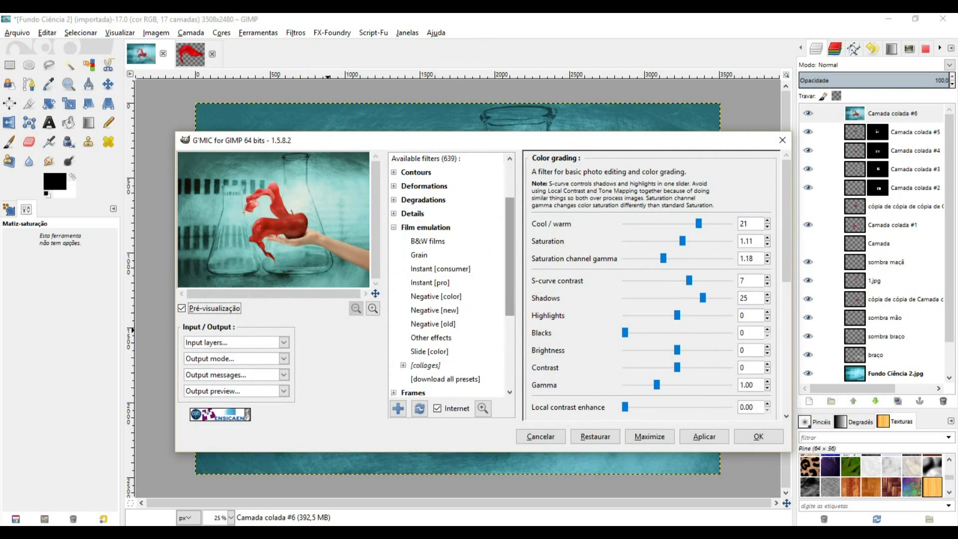
pyautogui.click(430, 282)
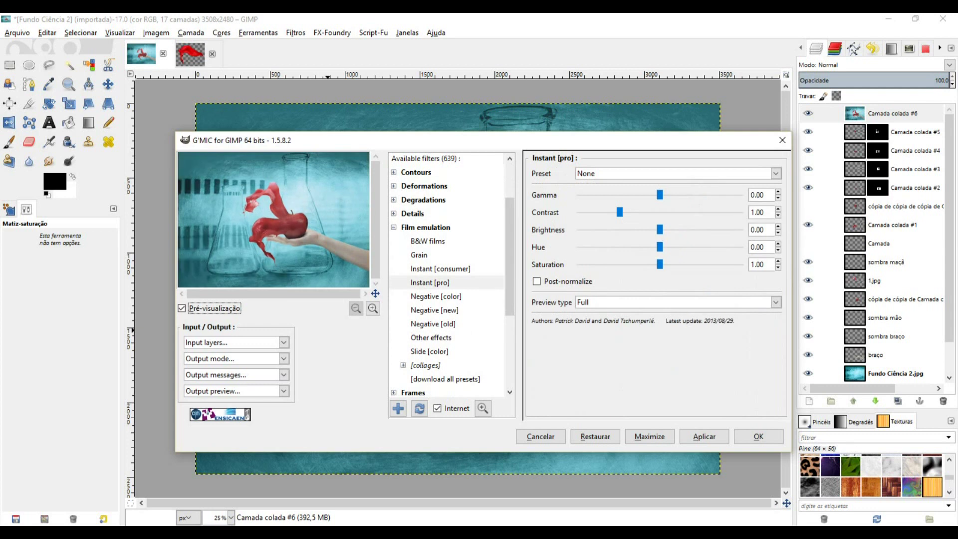
# Step: Apply the Instant [pro] filter with the Fuji FP-100c Cool ++ preset and the contrast set to 1.06
pyautogui.scroll(-1, 674, 173)
pyautogui.scroll(-1, 674, 174)
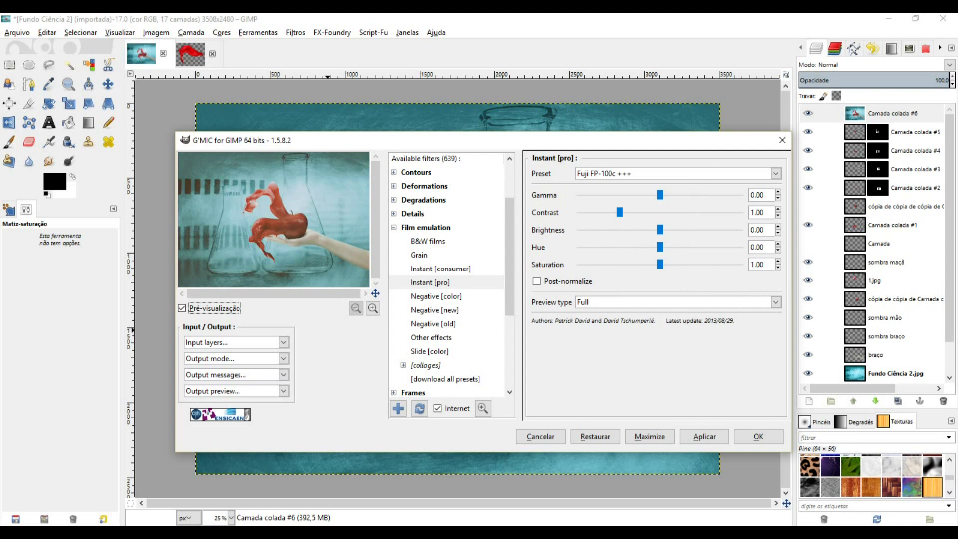
pyautogui.scroll(-1, 673, 174)
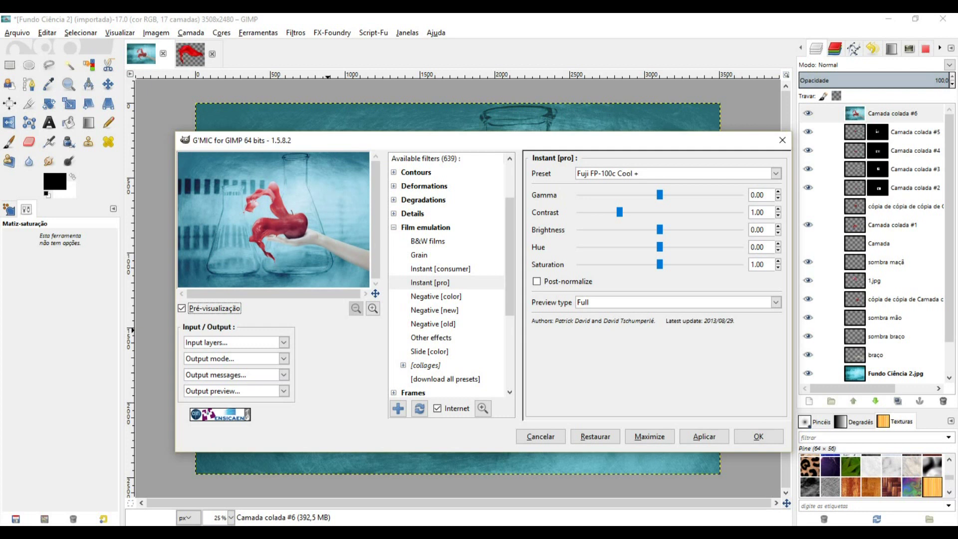
pyautogui.scroll(-1, 673, 173)
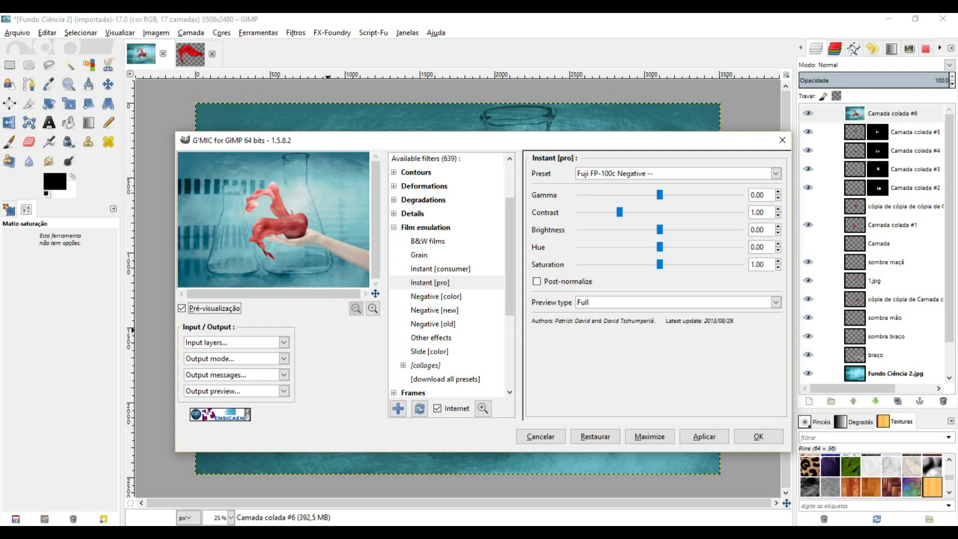
pyautogui.scroll(1, 673, 174)
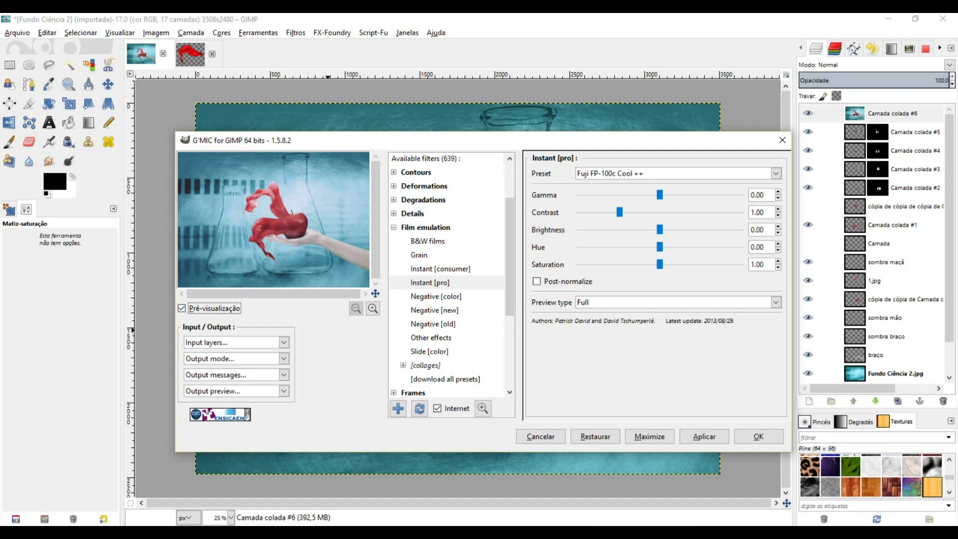
pyautogui.moveTo(620, 212); pyautogui.dragTo(621, 212)
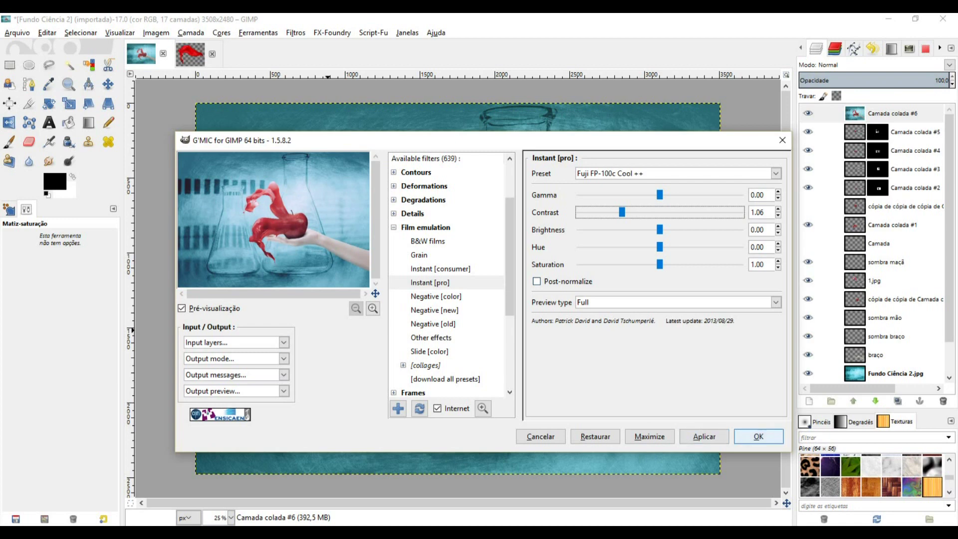
pyautogui.click(757, 436)
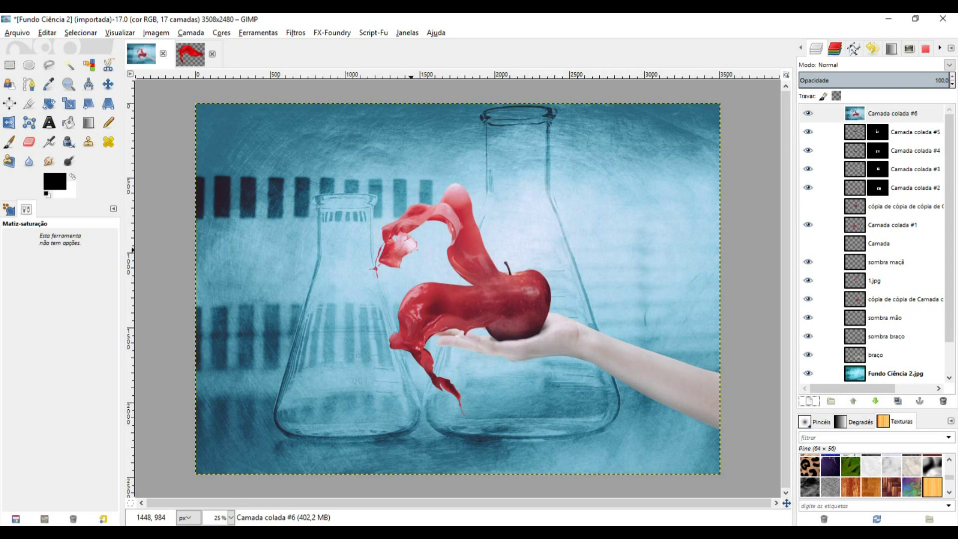
# Step: Examine the colour-graded splashes, the apple and the transitions between them up close, returning to the whole composition
pyautogui.scroll(2, 402, 245)
pyautogui.scroll(2, 402, 245)
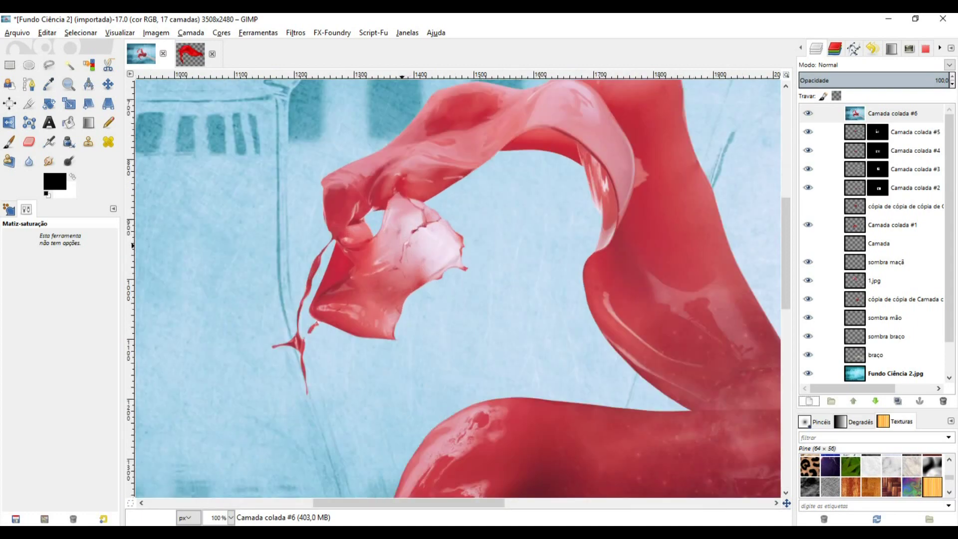
pyautogui.scroll(1, 401, 244)
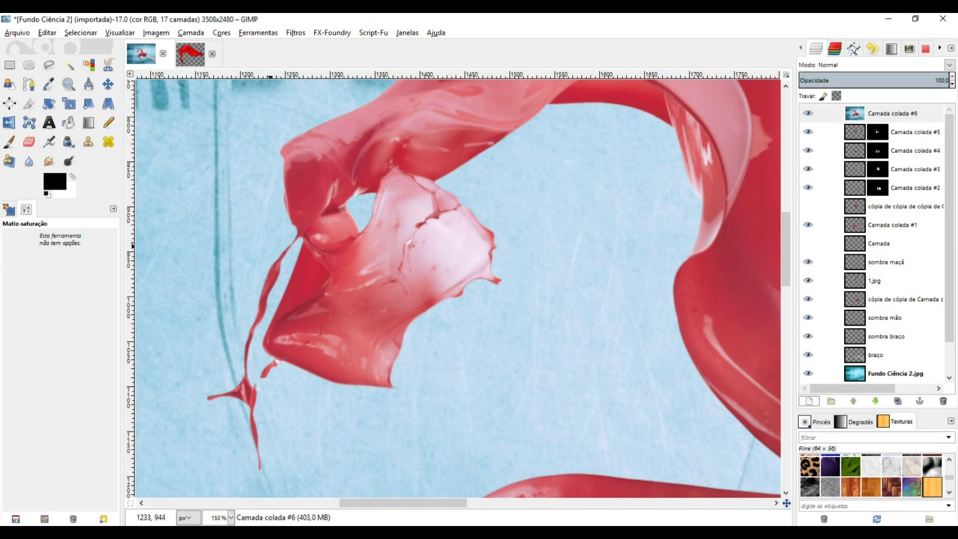
pyautogui.hscroll(5, 499, 350)
pyautogui.scroll(-3, 499, 349)
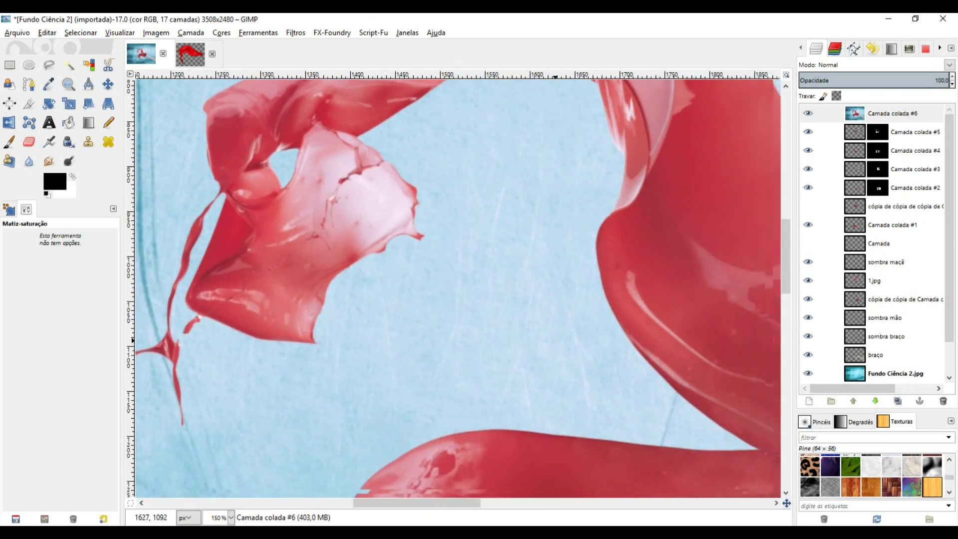
pyautogui.moveTo(658, 381); pyautogui.dragTo(497, 278)
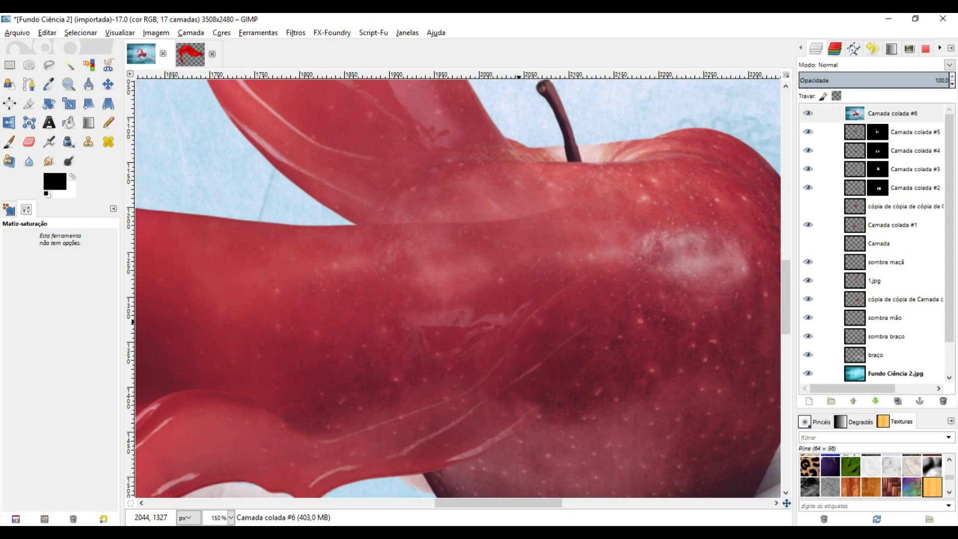
pyautogui.scroll(-1, 519, 322)
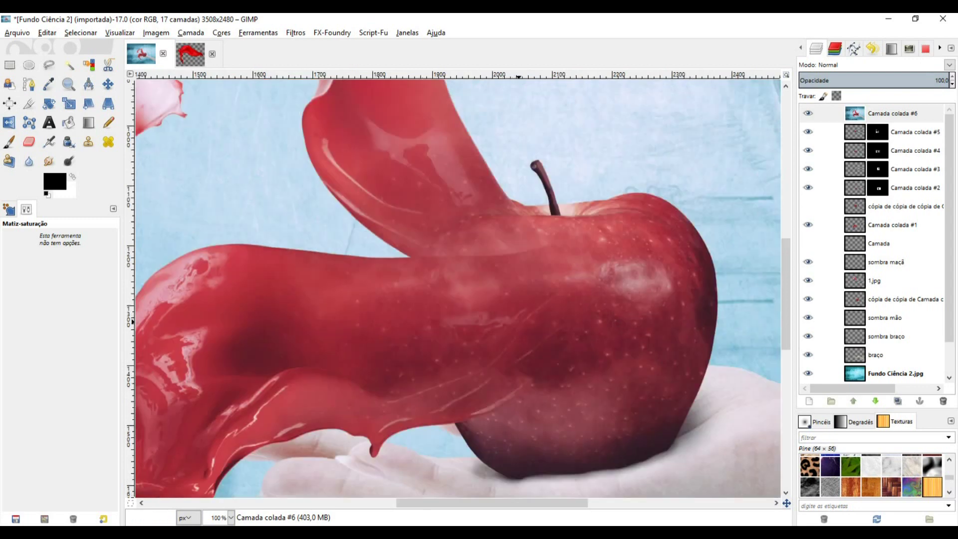
pyautogui.scroll(-4, 519, 321)
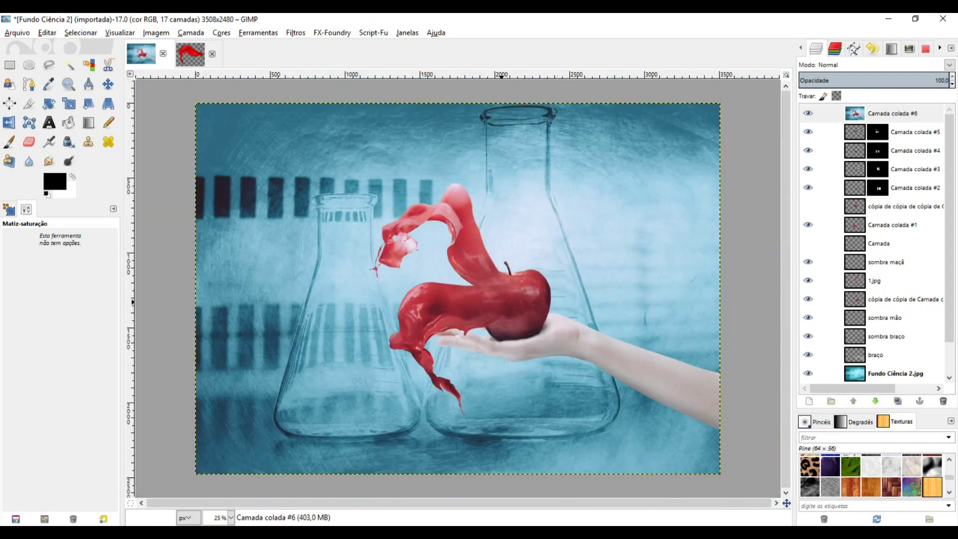